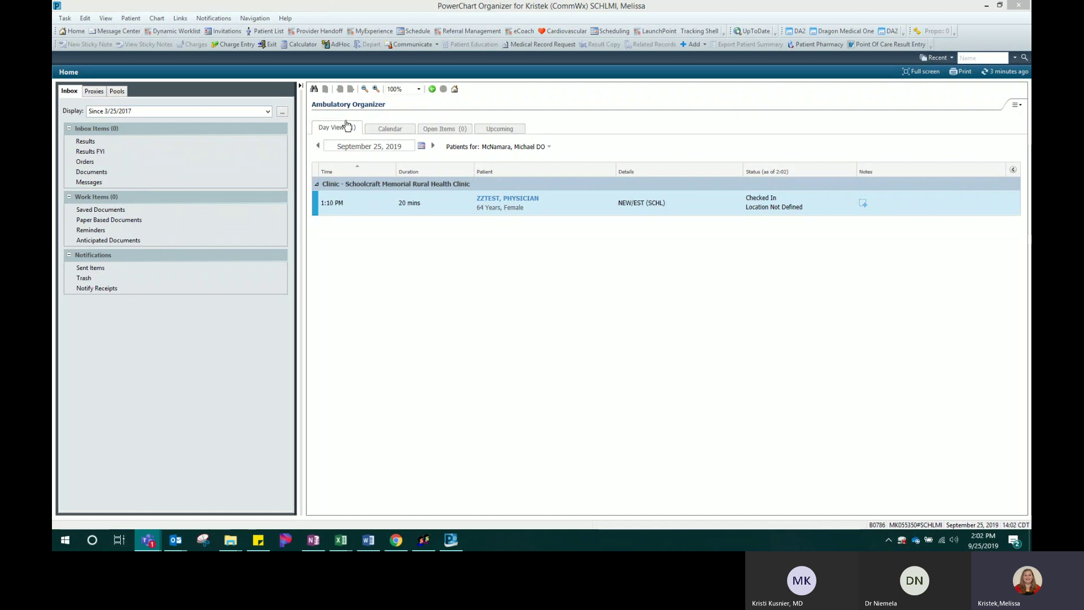
# Review the scheduled appointment's time, duration, patient, details, status and notes in the organizer's day view
pyautogui.click(507, 158)
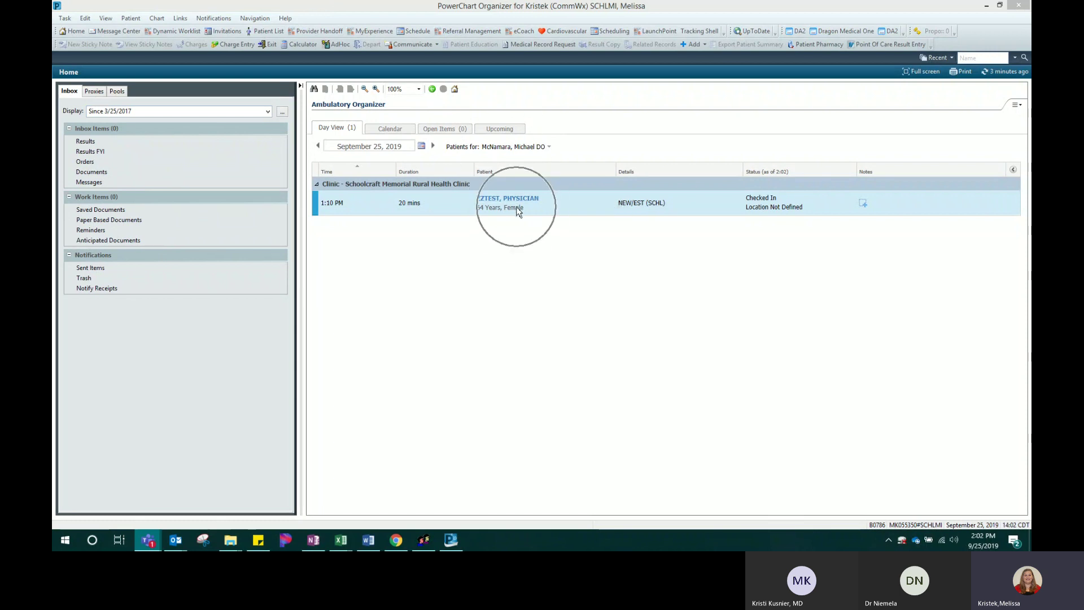
pyautogui.press('ctrl')
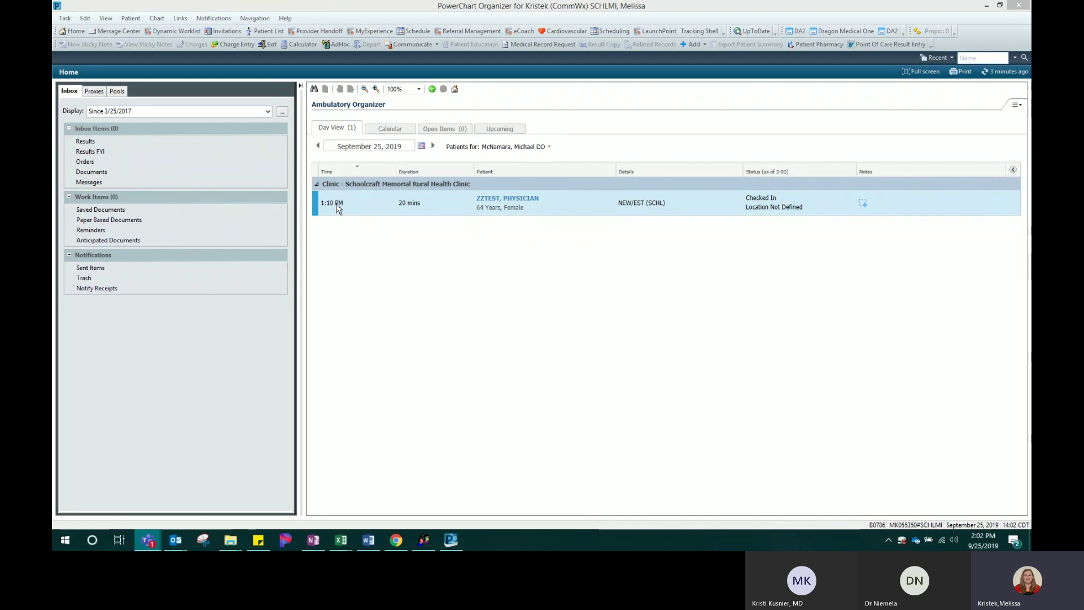
pyautogui.press('ctrl')
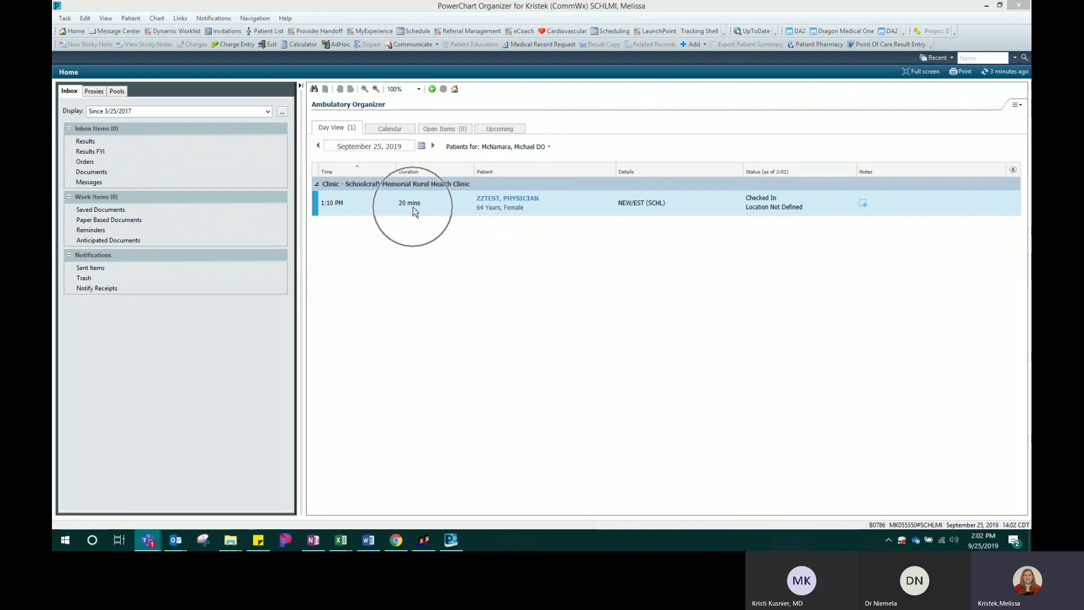
pyautogui.moveTo(495, 199)
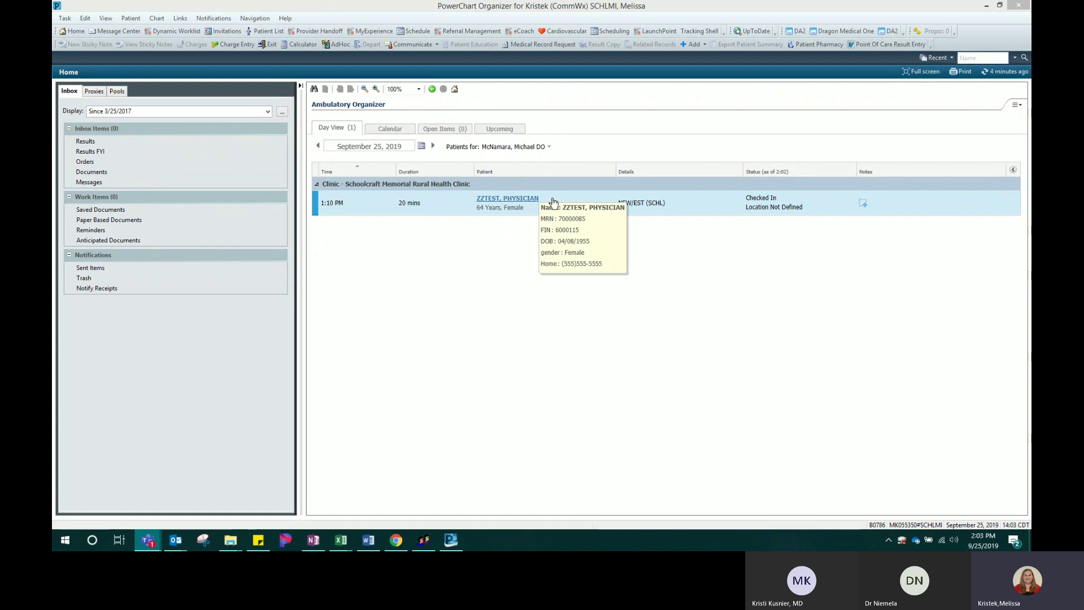
pyautogui.click(641, 205)
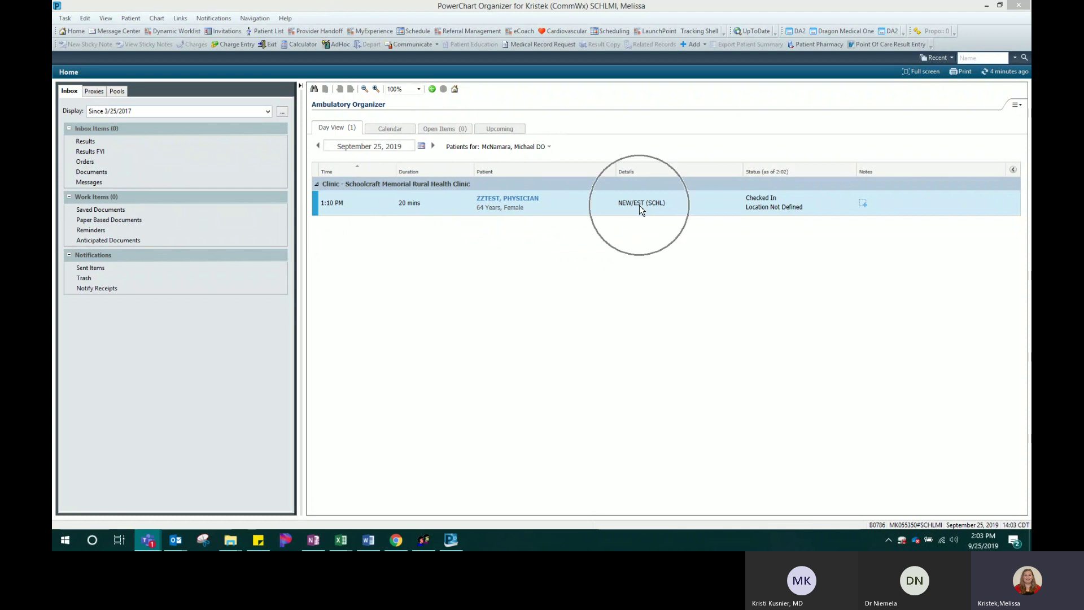
pyautogui.click(640, 209)
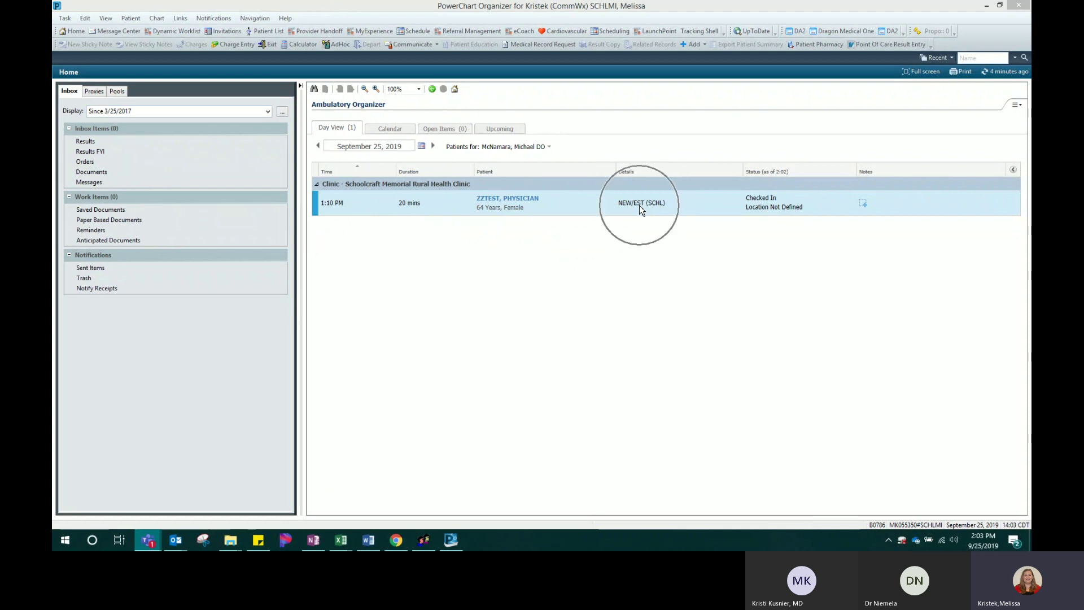
pyautogui.click(765, 199)
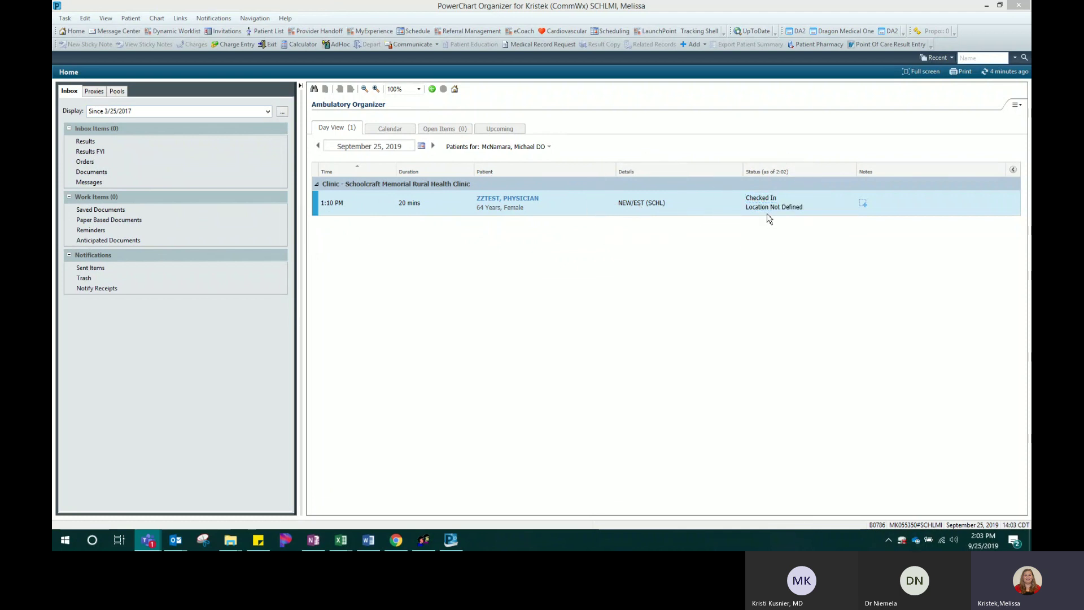
pyautogui.click(766, 213)
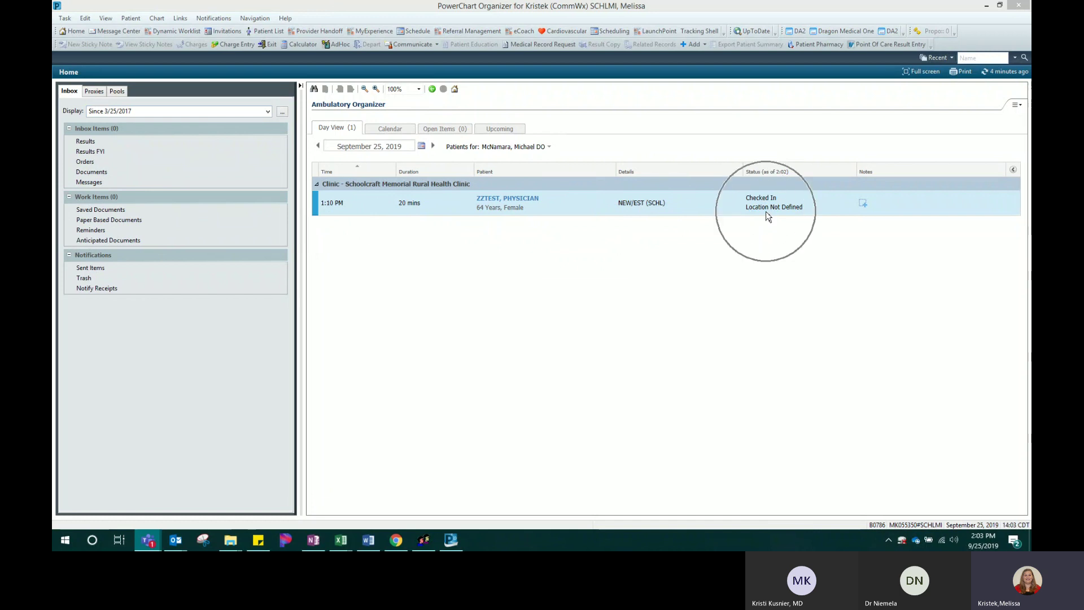
pyautogui.click(862, 209)
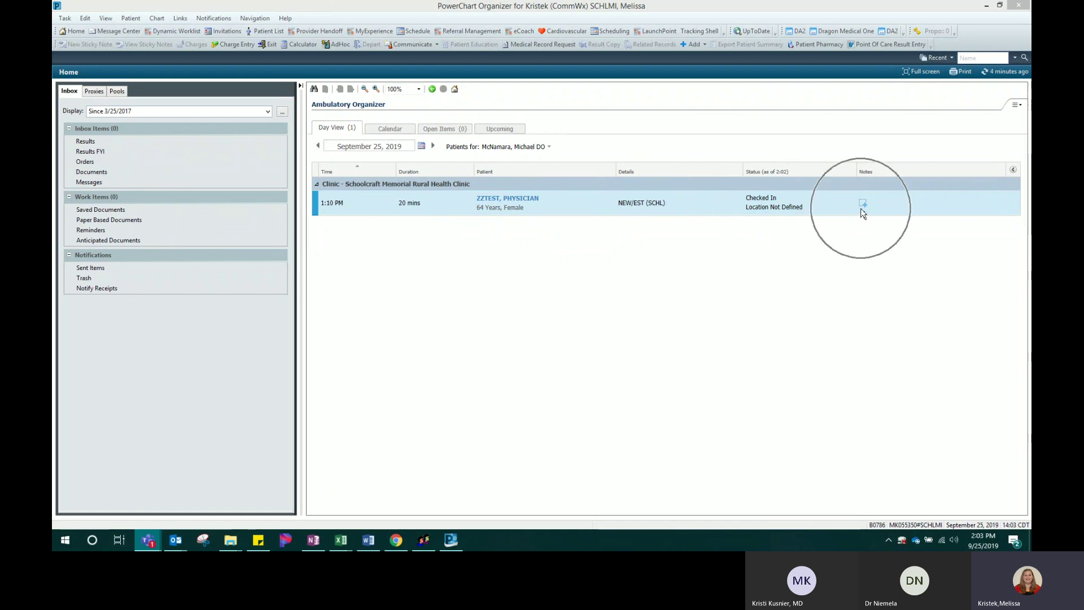
pyautogui.click(863, 211)
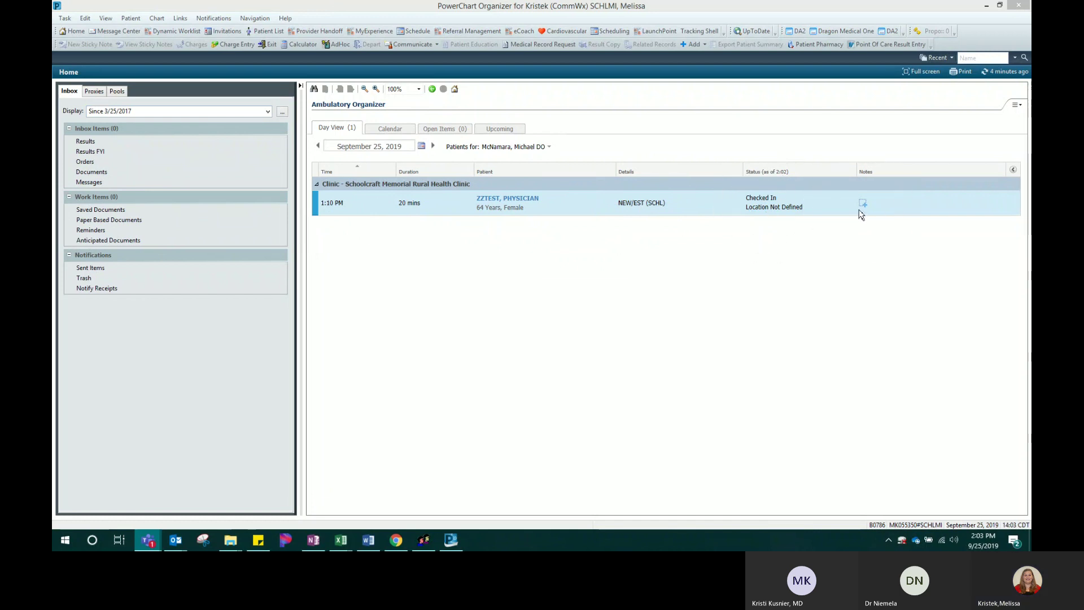
pyautogui.click(342, 133)
pyautogui.click(341, 134)
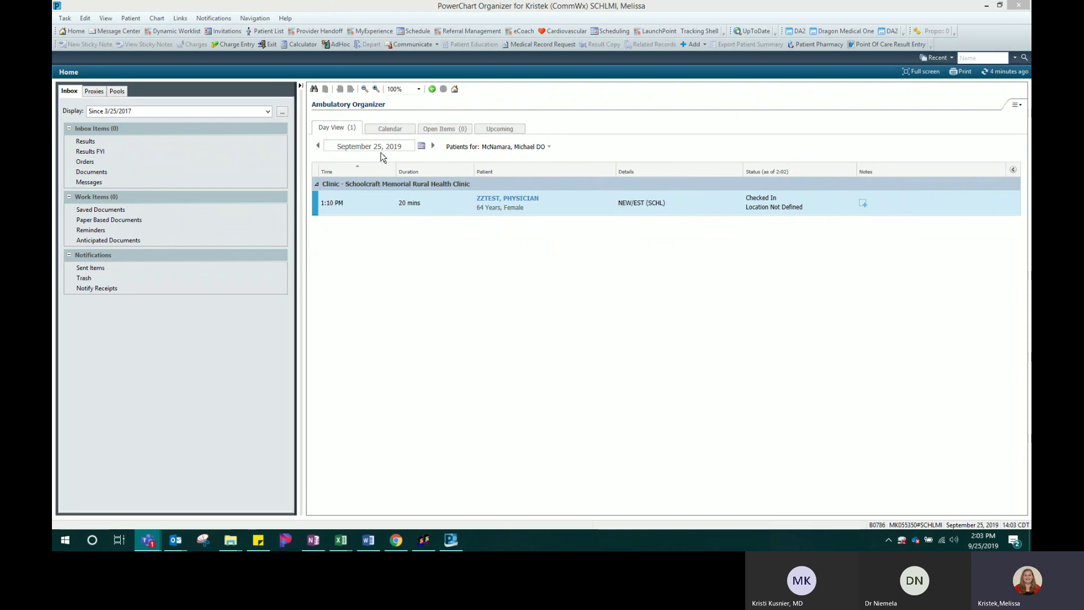
pyautogui.click(379, 150)
# Show the listed provider's schedule in the organizer's Calendar, first by week and then by day
pyautogui.click(389, 136)
pyautogui.click(390, 137)
pyautogui.click(390, 136)
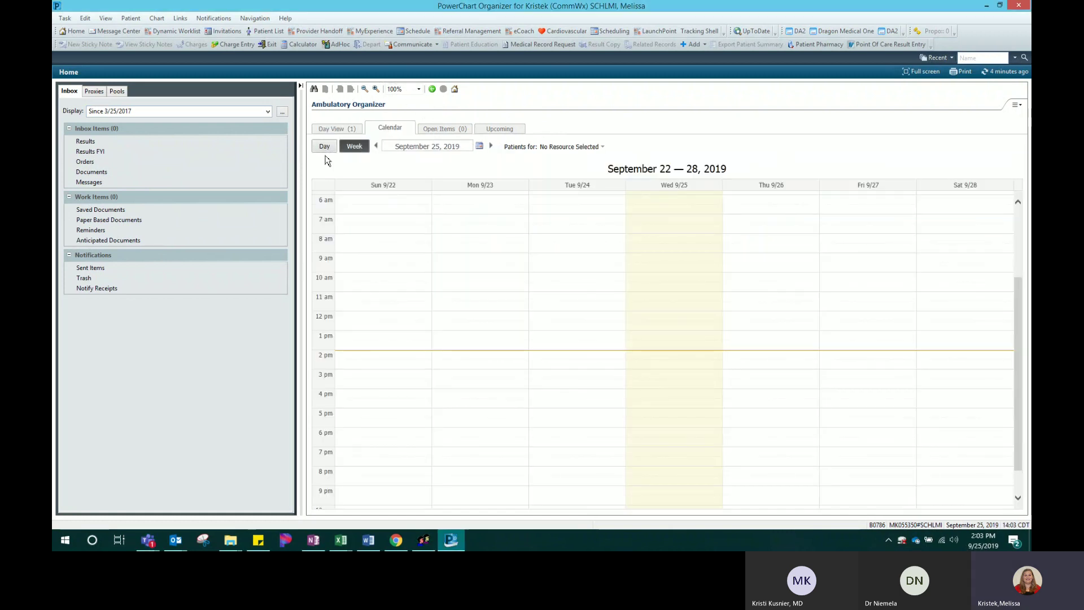
pyautogui.click(542, 148)
pyautogui.click(522, 179)
pyautogui.click(604, 332)
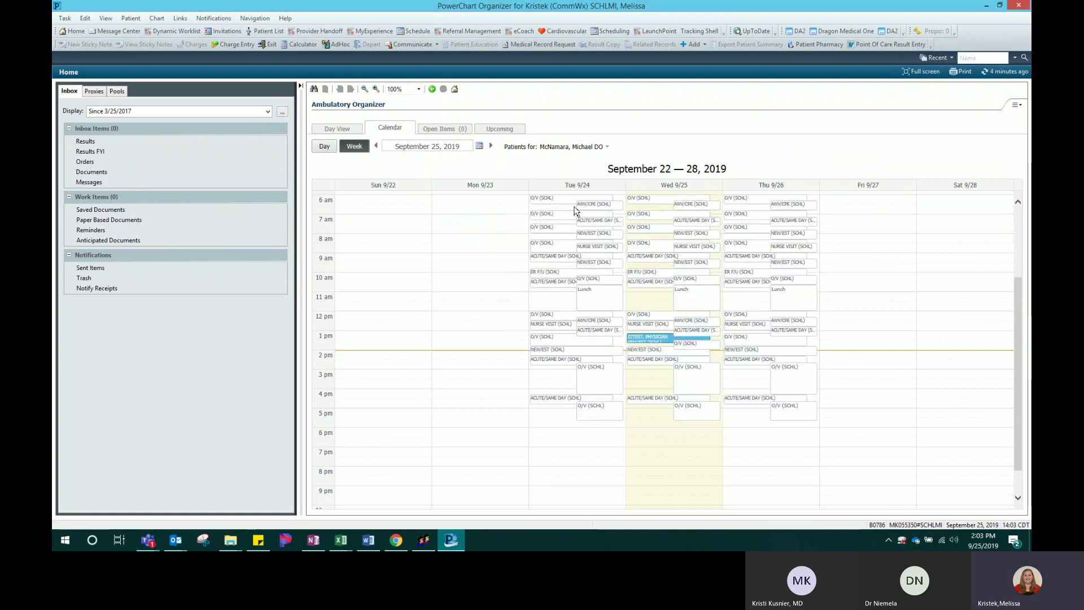
pyautogui.moveTo(653, 343)
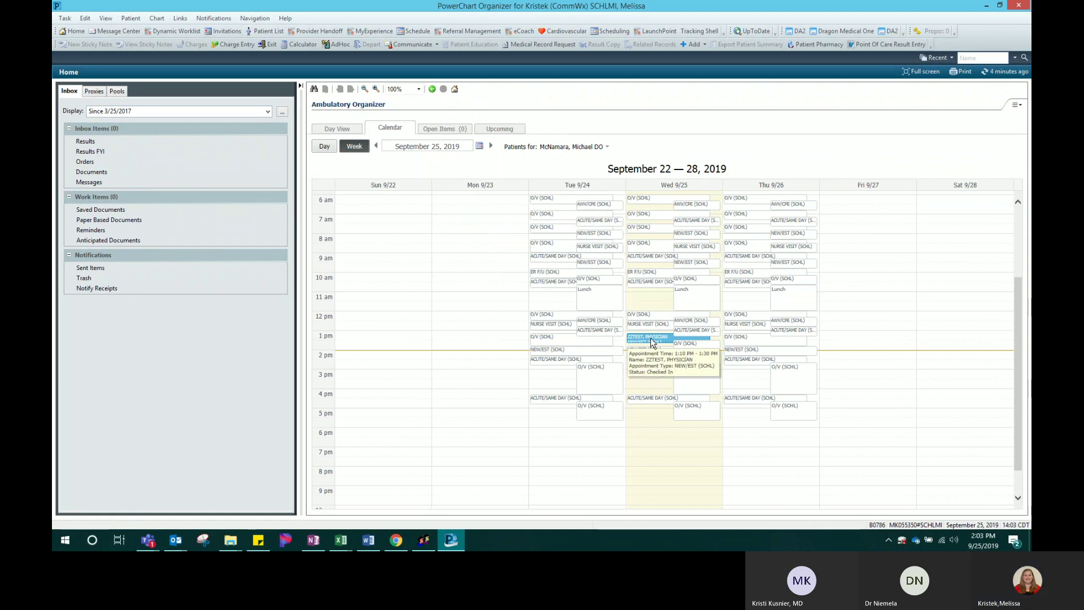
pyautogui.click(322, 150)
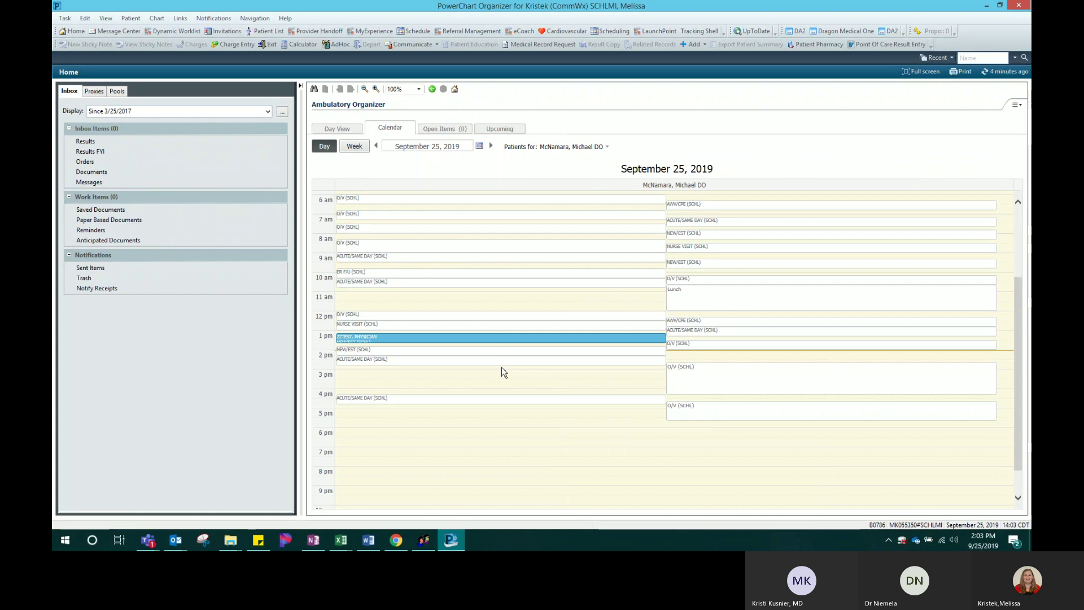
# Filter the Open Items list to the listed provider's patients
pyautogui.click(442, 133)
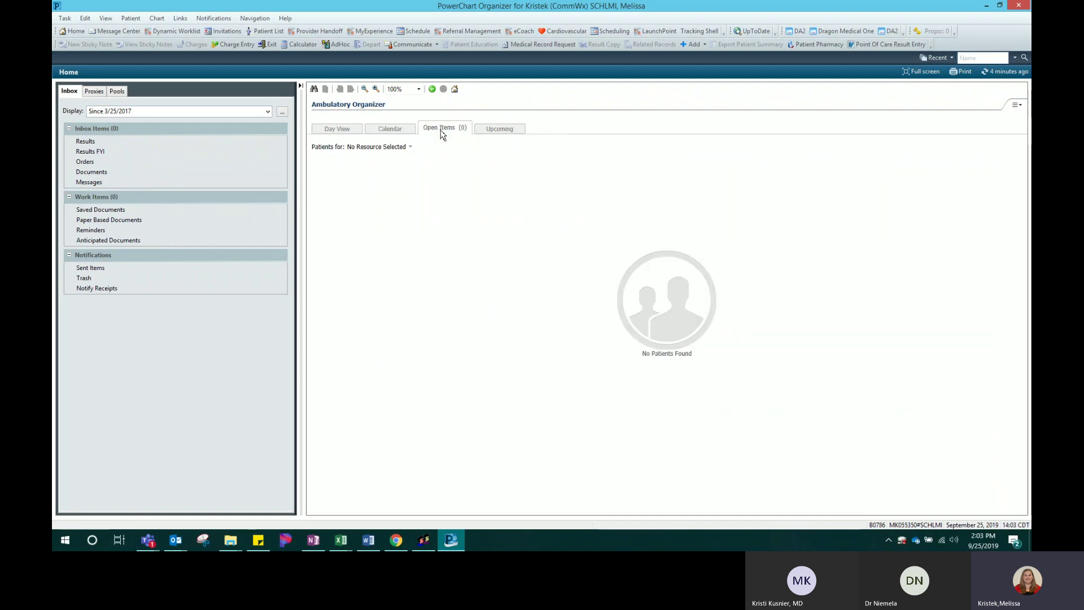
pyautogui.click(405, 148)
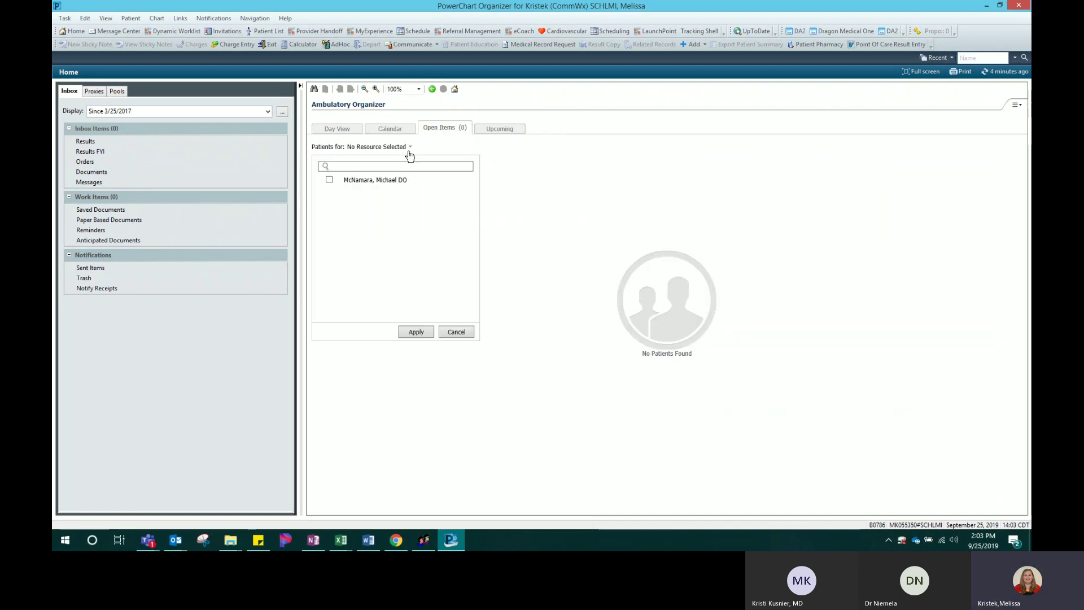
pyautogui.click(330, 180)
pyautogui.click(413, 334)
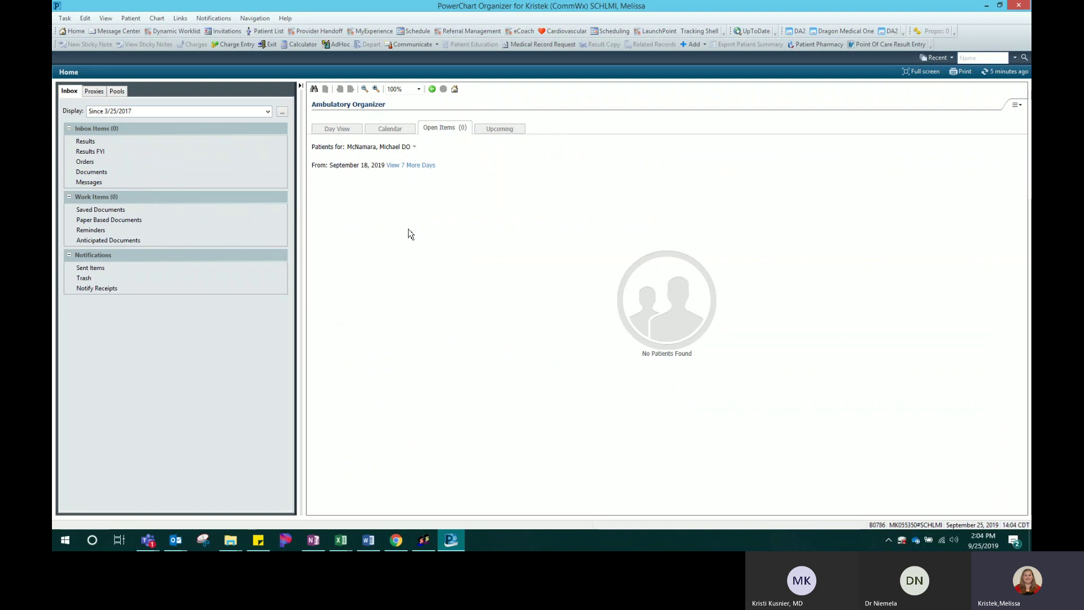
# Extend the Open Items period back to August 28, 2019, in seven-day increments
pyautogui.click(420, 168)
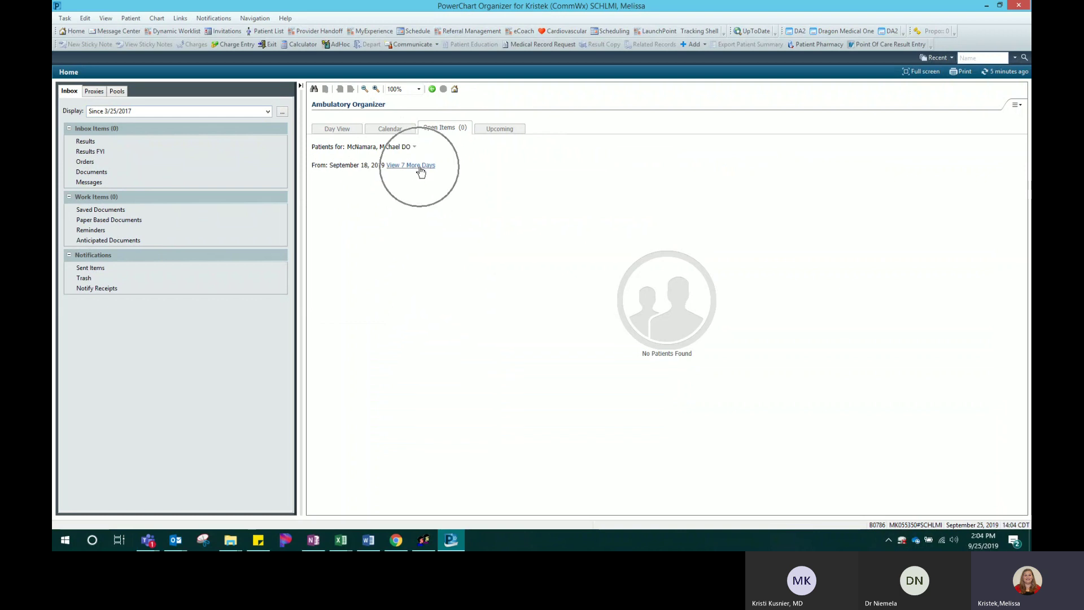
pyautogui.click(420, 169)
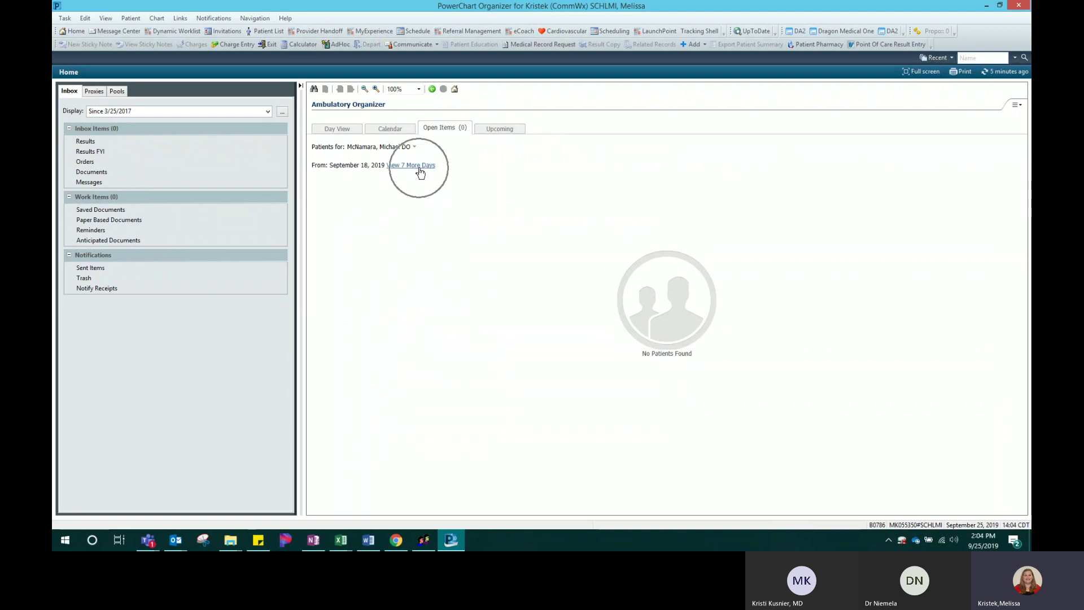
pyautogui.click(420, 169)
pyautogui.click(420, 169)
pyautogui.click(420, 168)
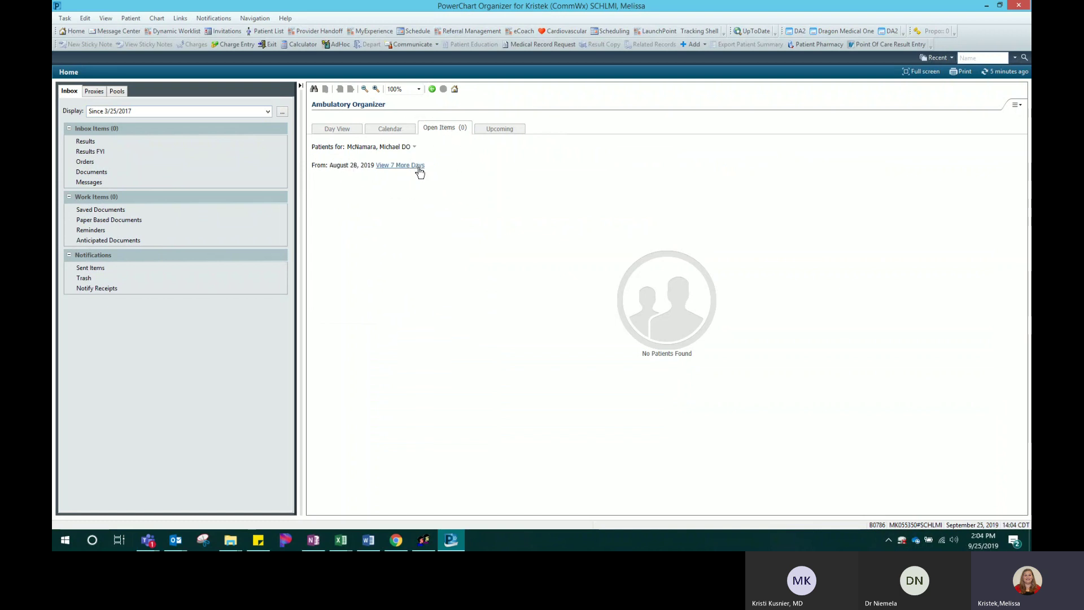
# Check the Upcoming list, then return to Open Items
pyautogui.click(495, 131)
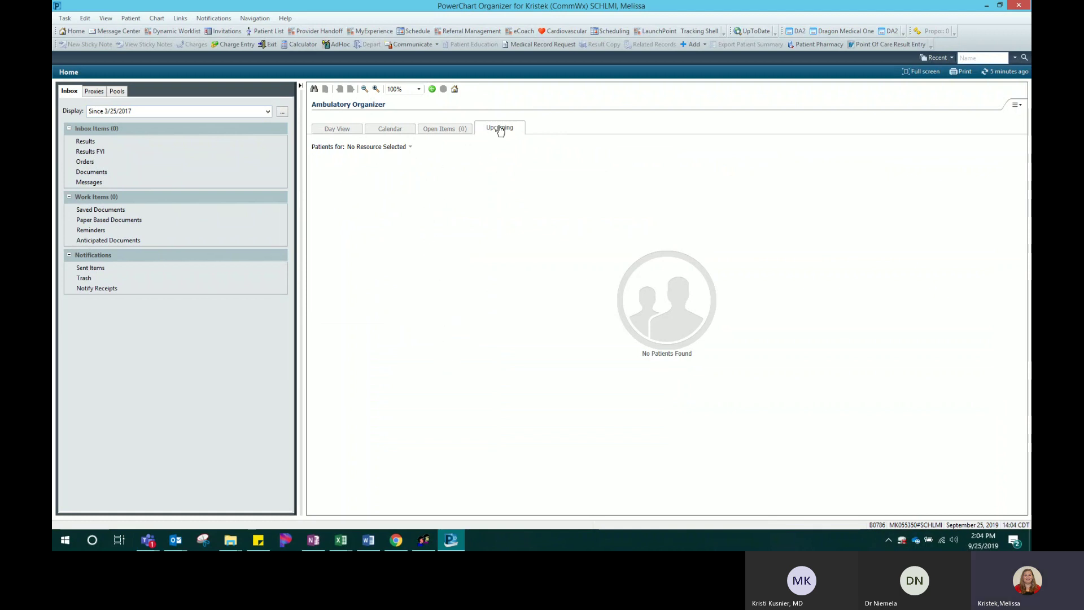
pyautogui.click(343, 133)
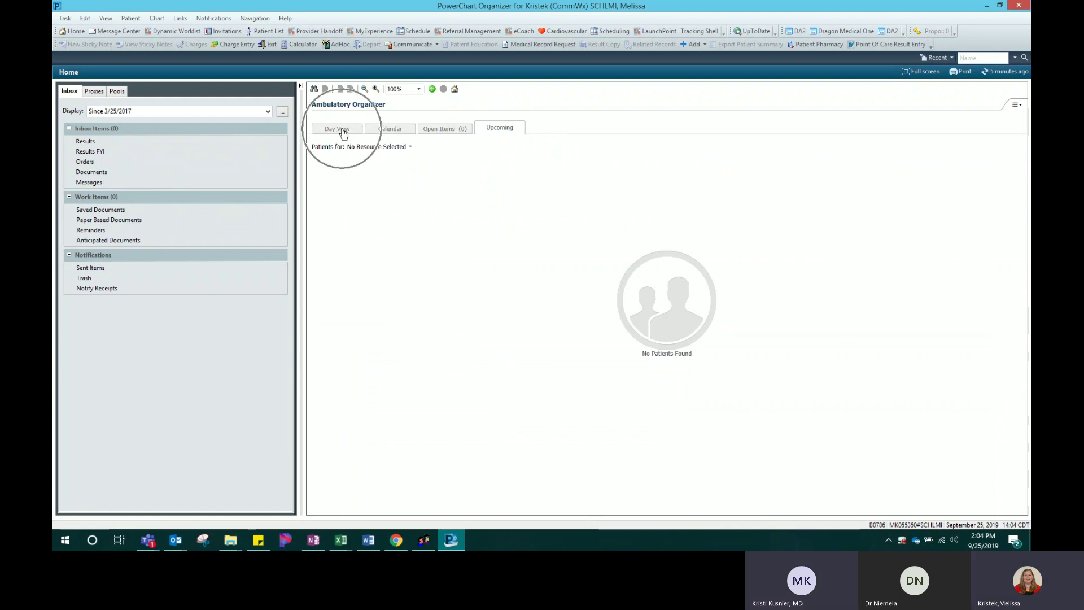
pyautogui.click(440, 133)
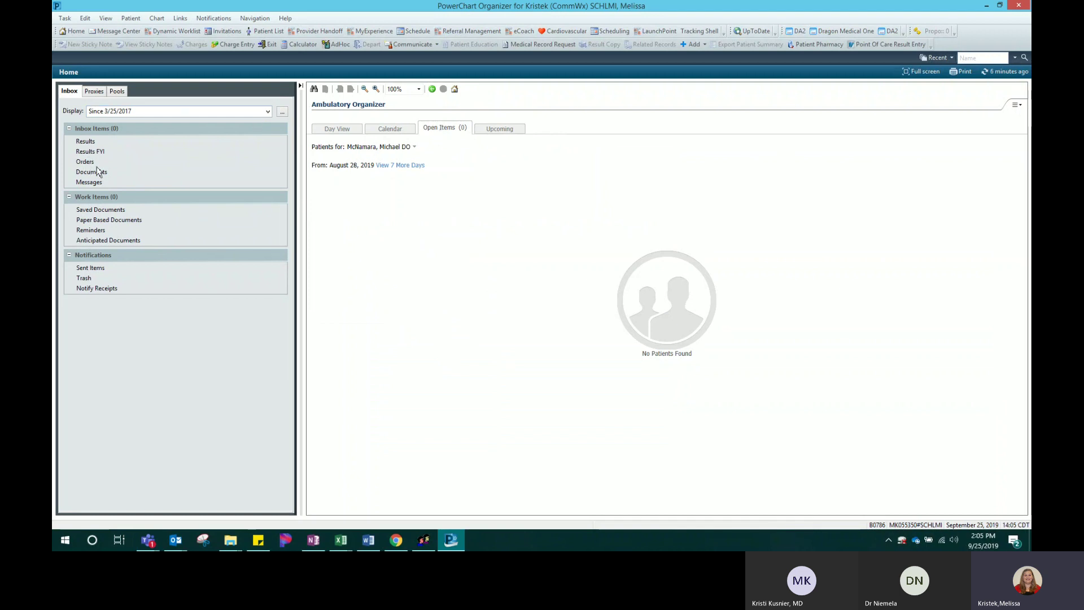
pyautogui.press('ctrl')
pyautogui.press('ctrl')
pyautogui.press('ctrl')
pyautogui.press('ctrl')
pyautogui.press('ctrl')
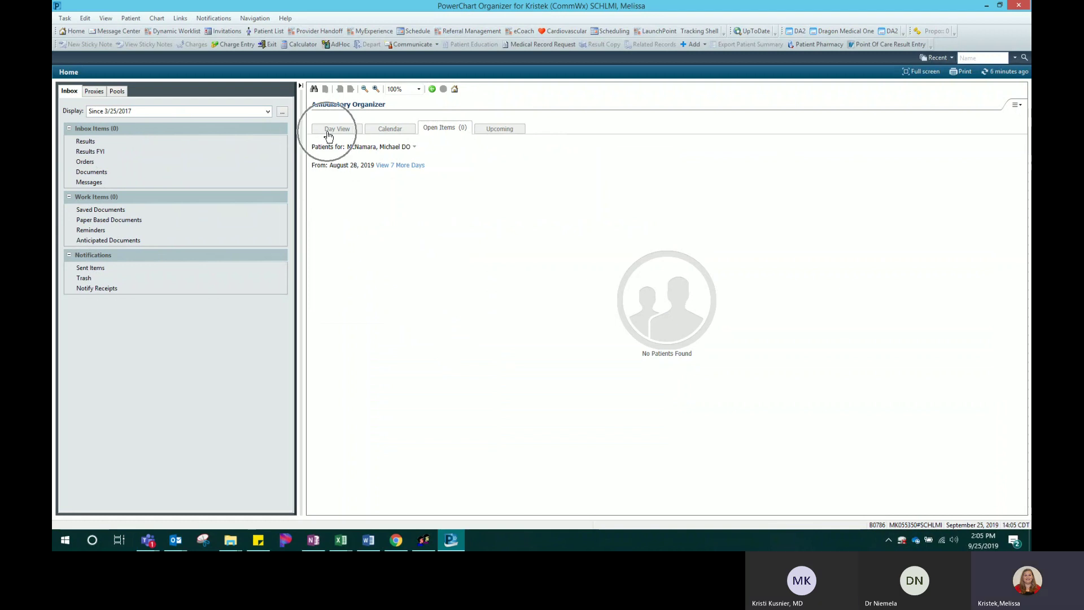
# Open the chart of the 1:10 PM patient from the day view and collapse the chart's navigation menu
pyautogui.click(328, 134)
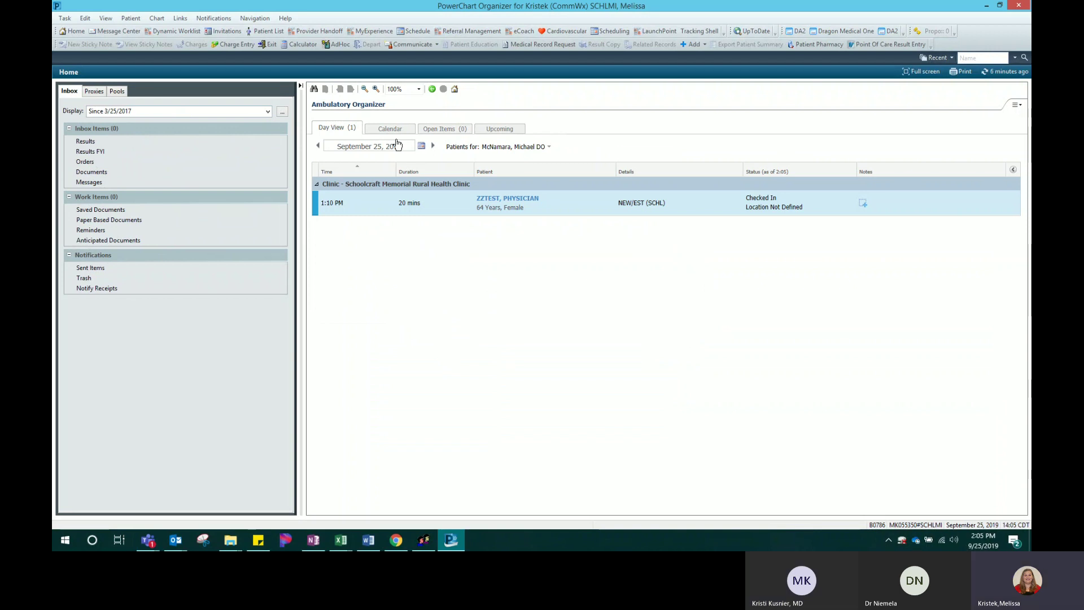
pyautogui.moveTo(518, 202)
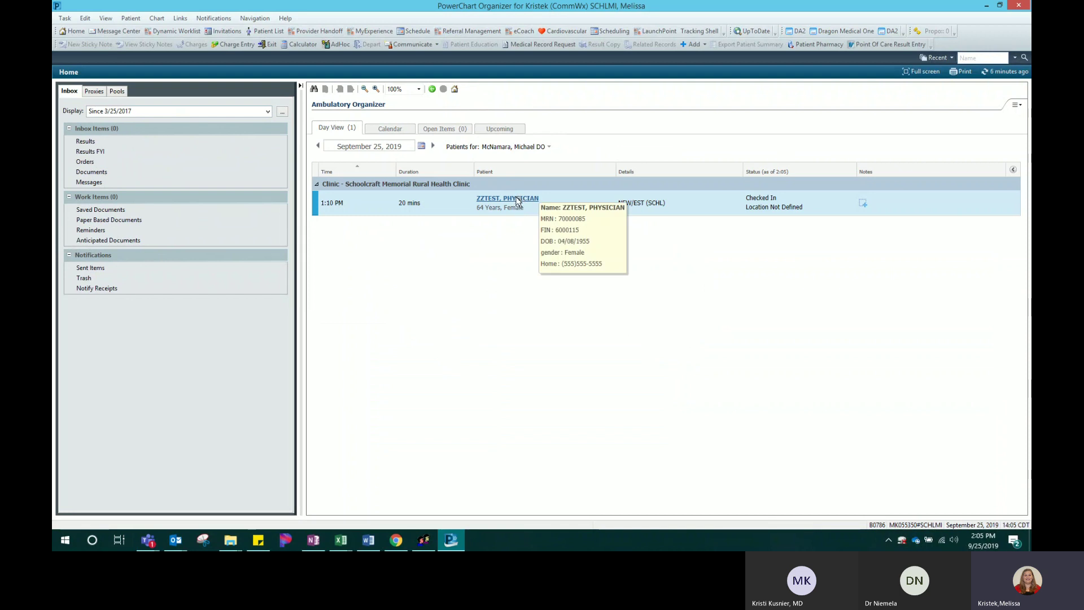
pyautogui.click(518, 201)
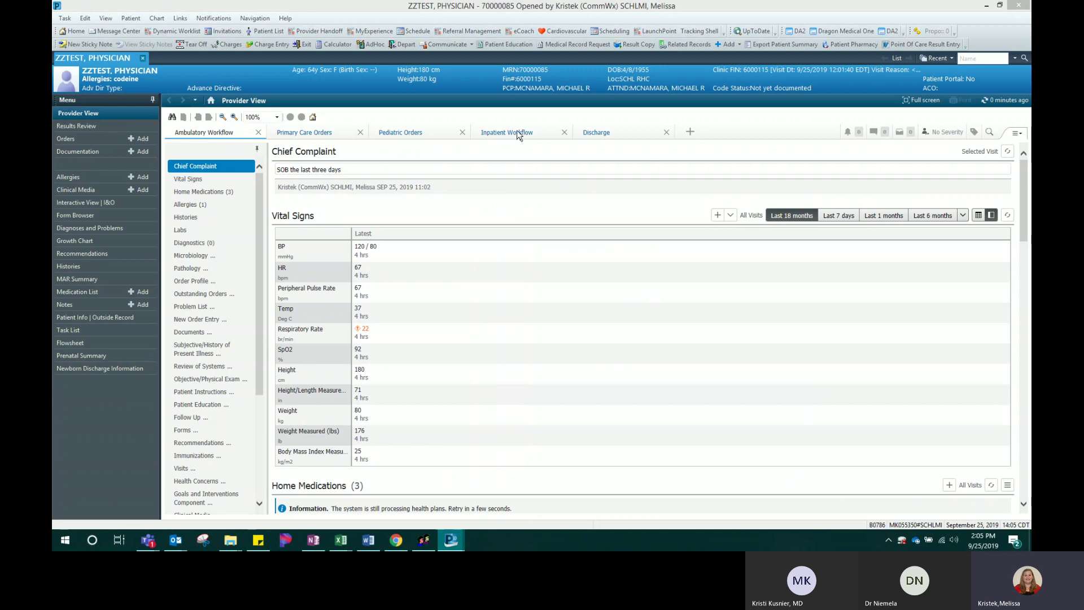
pyautogui.click(153, 100)
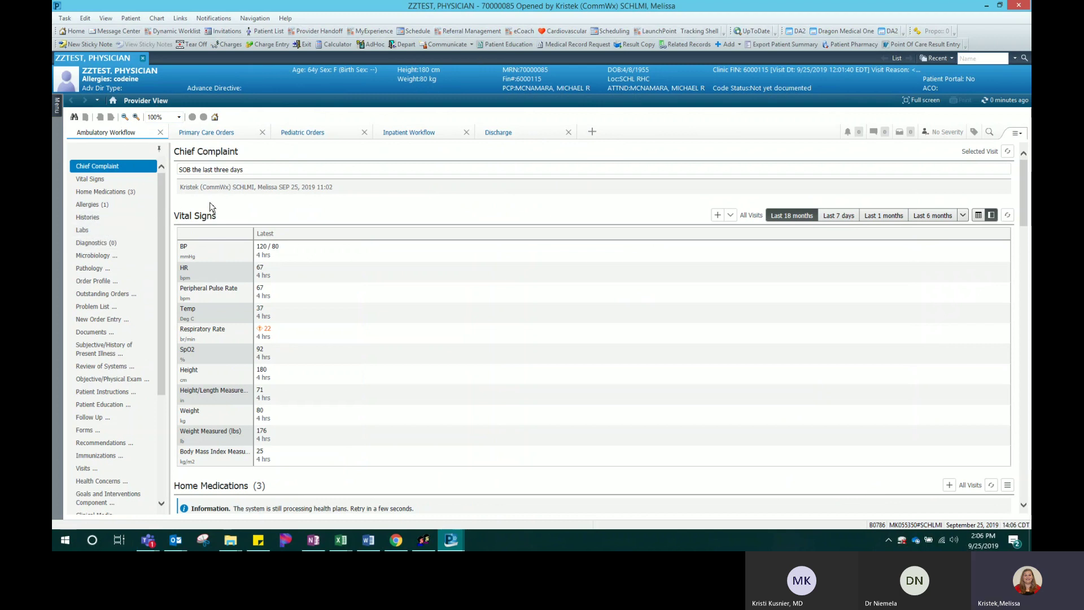
# Append ", chest pain in the last 2 days" to the patient's chief complaint and sign it
pyautogui.click(228, 170)
pyautogui.click(257, 170)
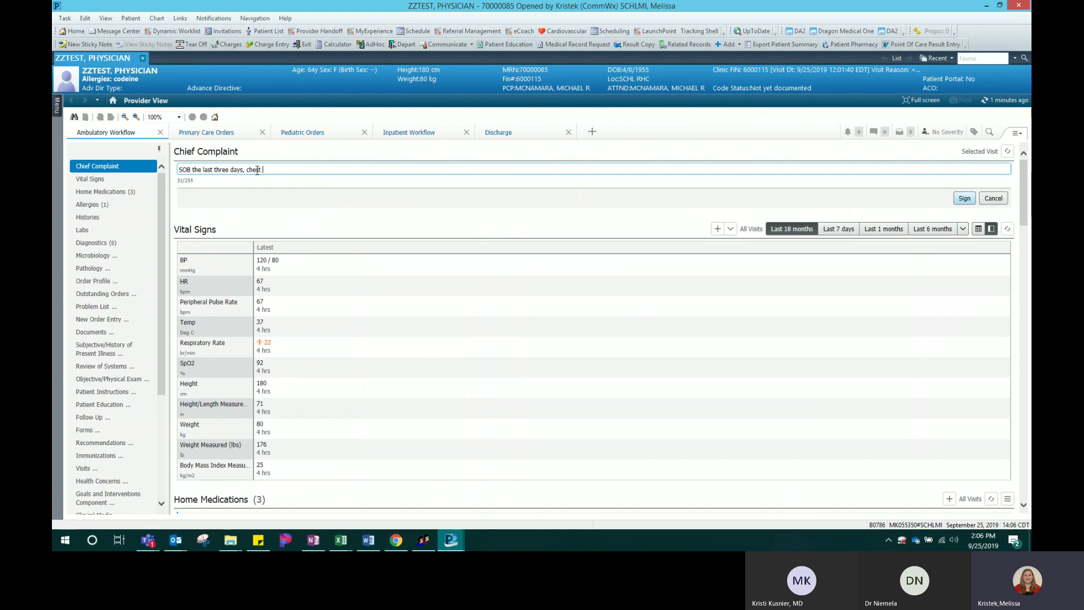
pyautogui.write(', chest pain in the last 2 days')
pyautogui.click(965, 199)
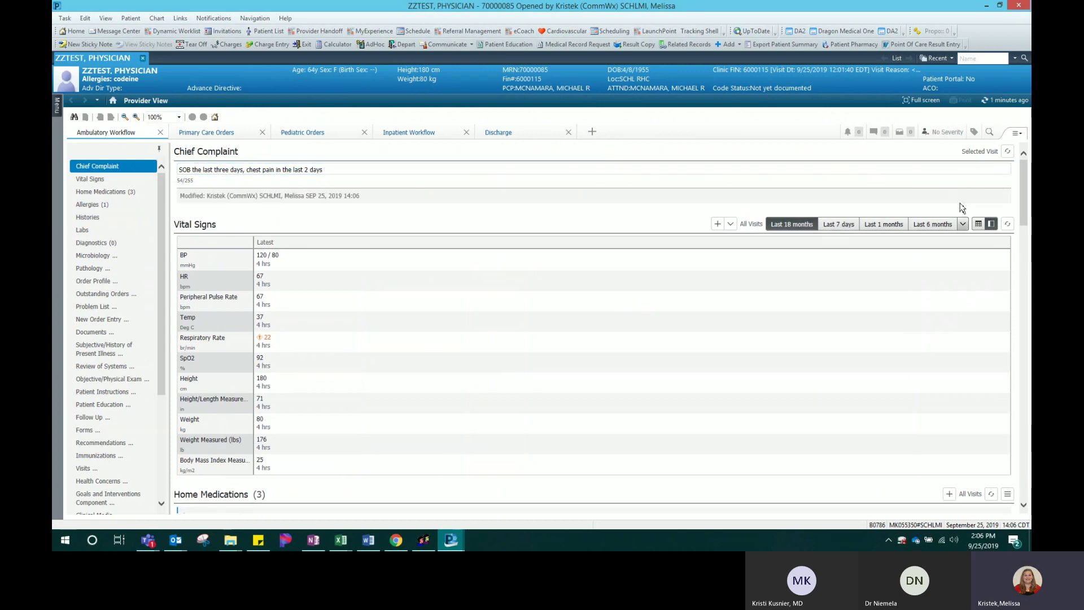
# View the blood pressure trend graph from Vital Signs, then close it
pyautogui.scroll(-1, 653, 220)
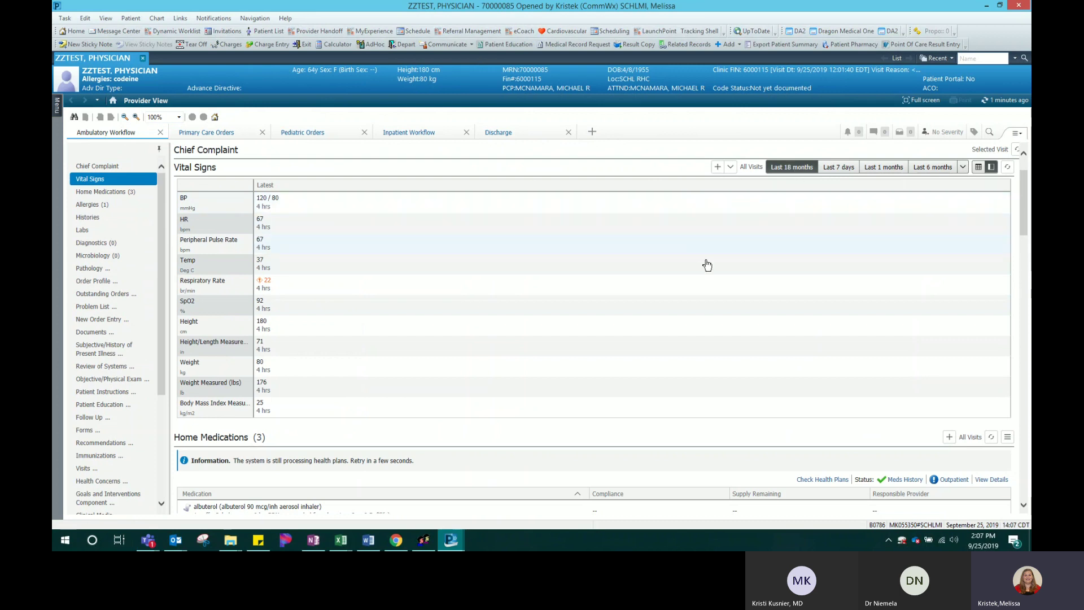
pyautogui.click(205, 210)
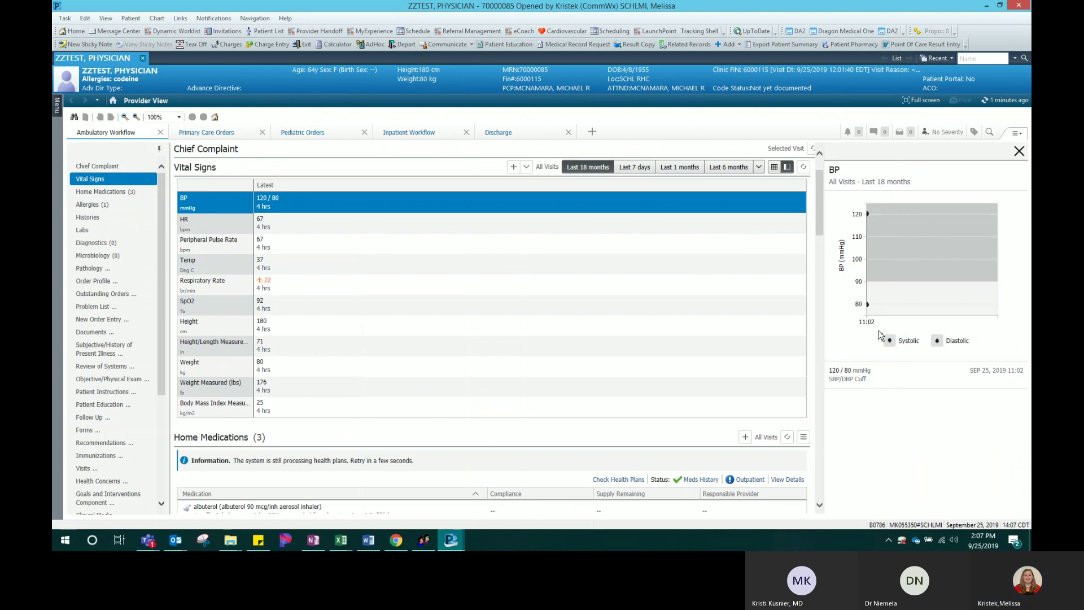
pyautogui.click(1019, 152)
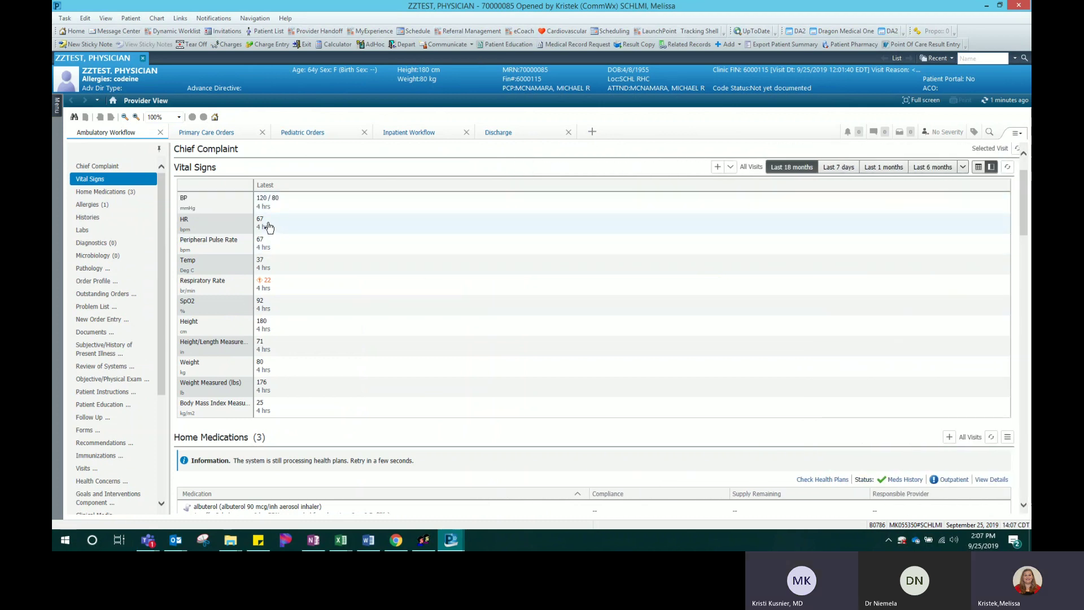
pyautogui.press('ctrl')
pyautogui.press('ctrl')
pyautogui.press('ctrl')
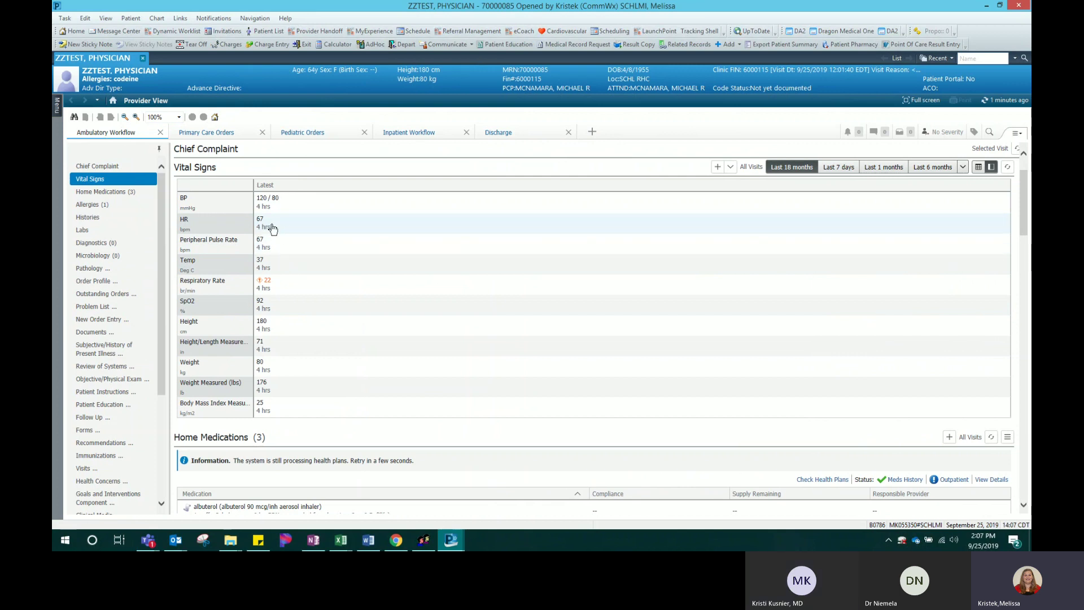
# View the details of the latest heart rate reading in Vital Signs, then close them
pyautogui.click(271, 228)
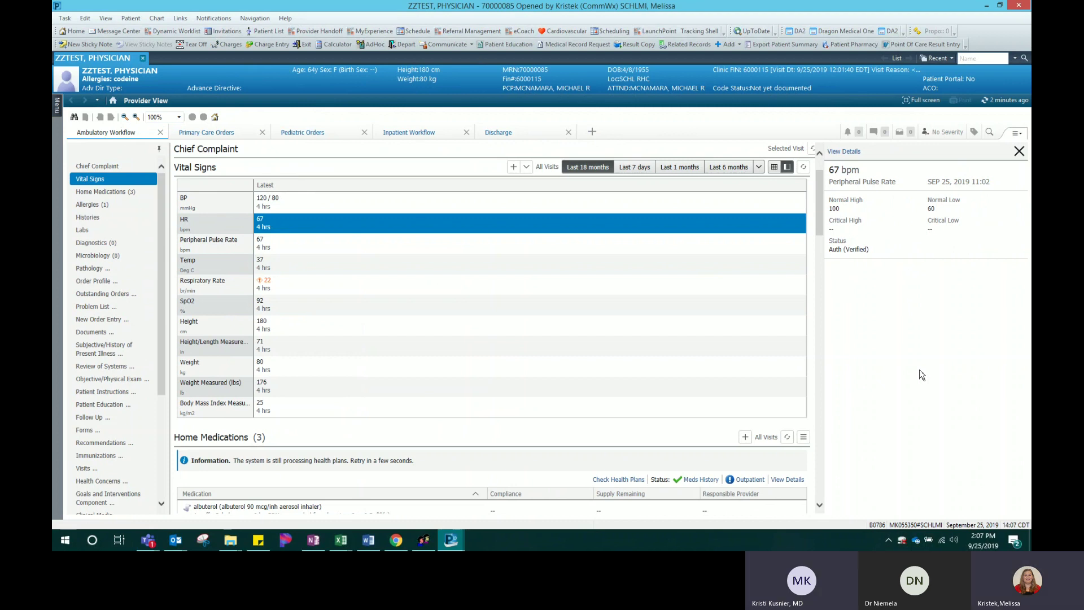
pyautogui.click(1020, 151)
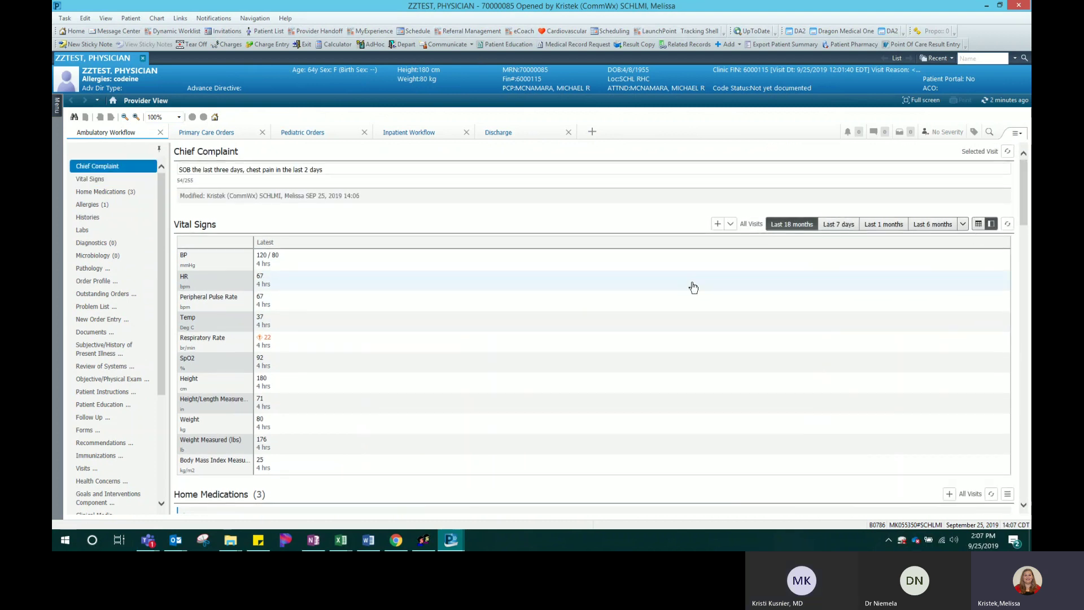
# Record a blood pressure of 125/60 mmHg on the Ambulatory Vitals Height Weight form and sign it
pyautogui.click(731, 226)
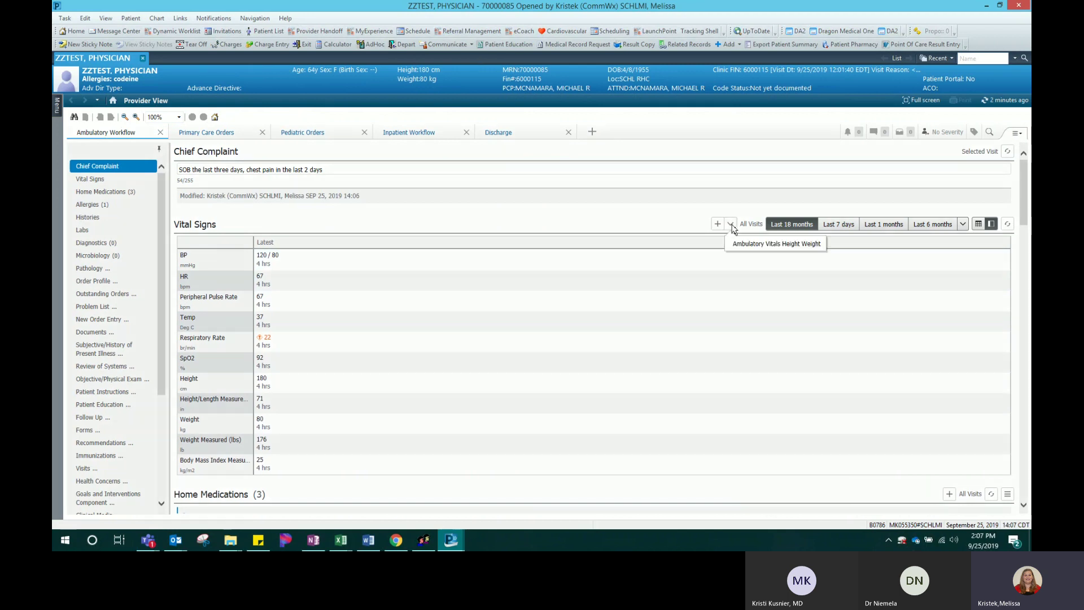
pyautogui.click(756, 246)
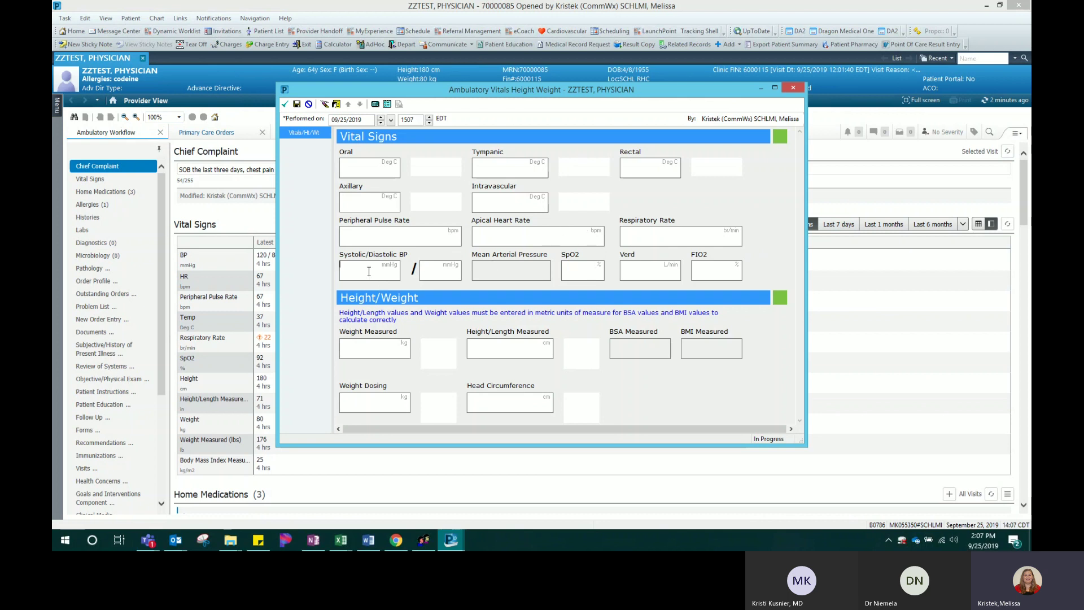
pyautogui.press('Tab')
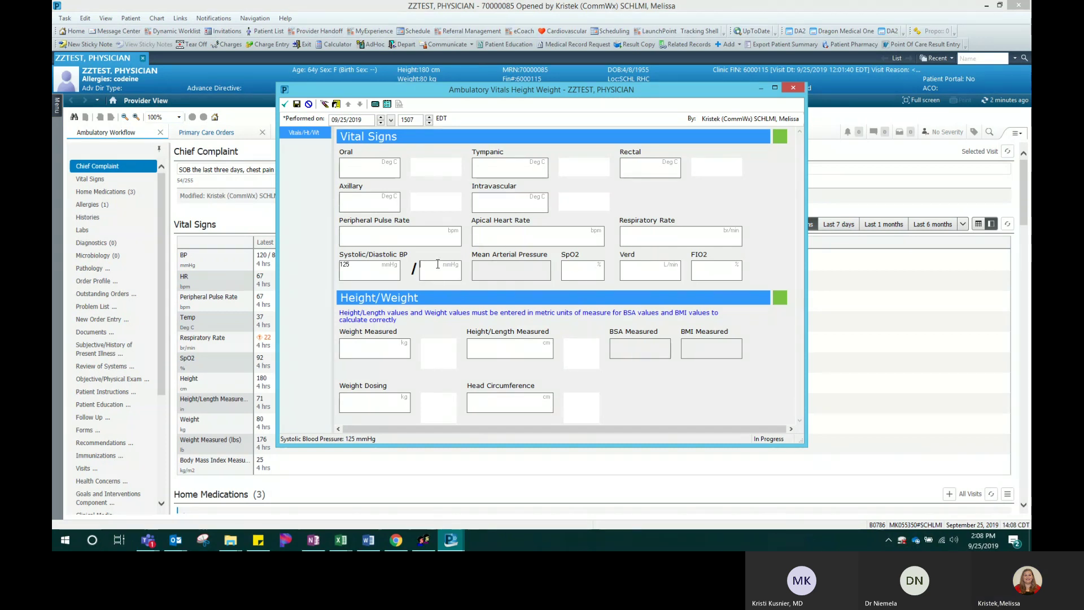
pyautogui.write('60')
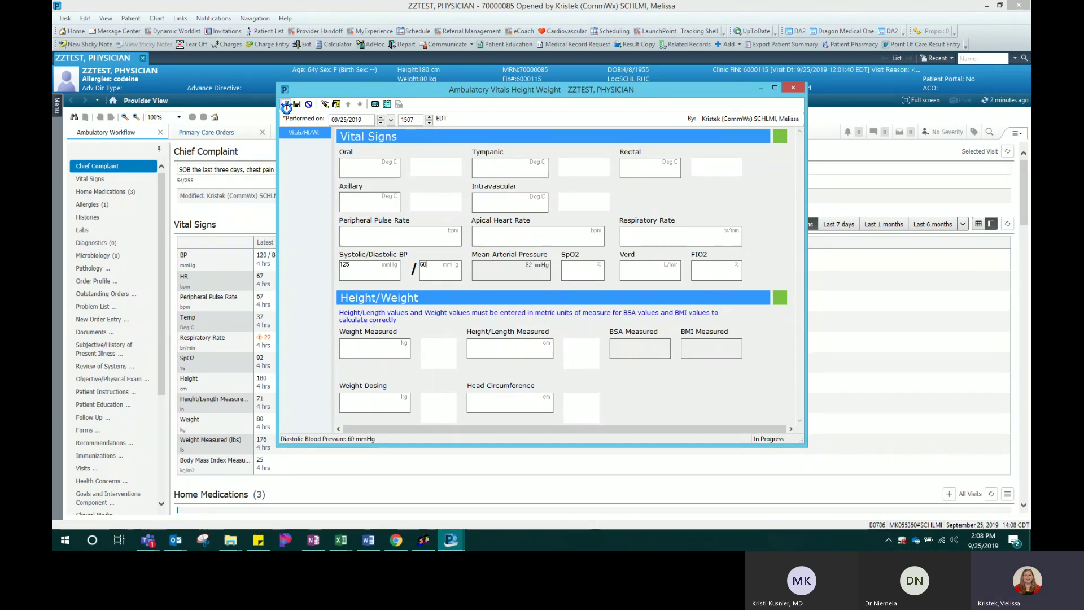
pyautogui.click(284, 104)
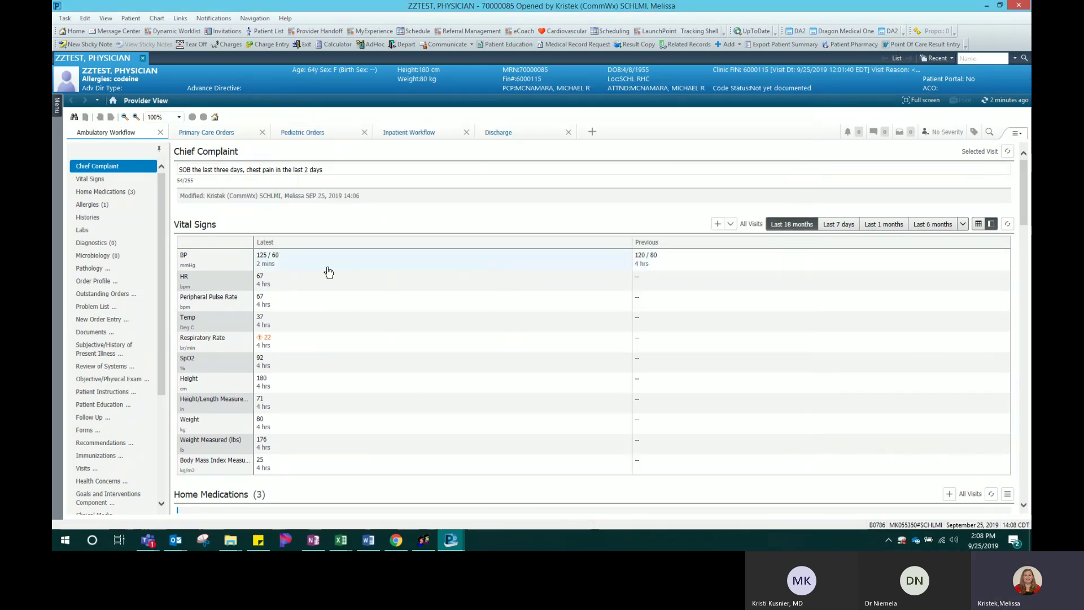
# View the updated blood pressure trend and the details of the latest reading, then close the details
pyautogui.click(203, 263)
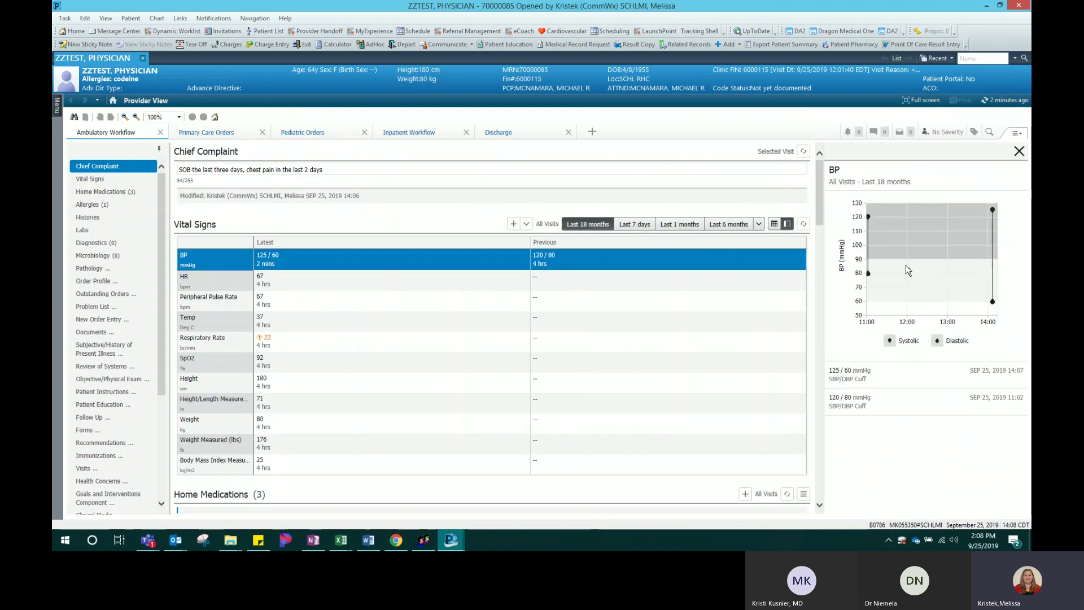
pyautogui.click(301, 266)
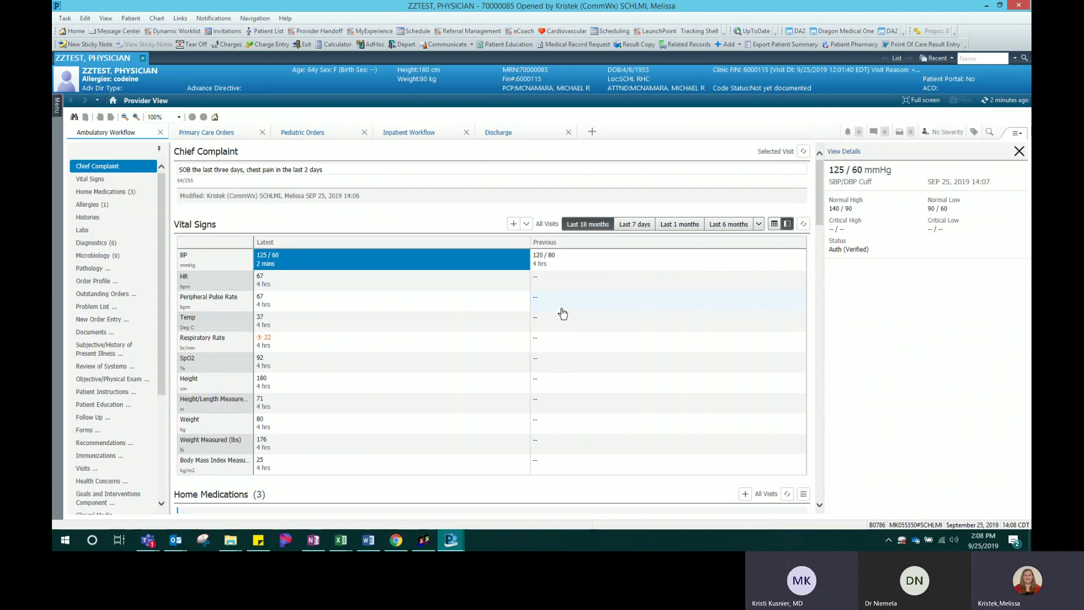
pyautogui.click(1019, 151)
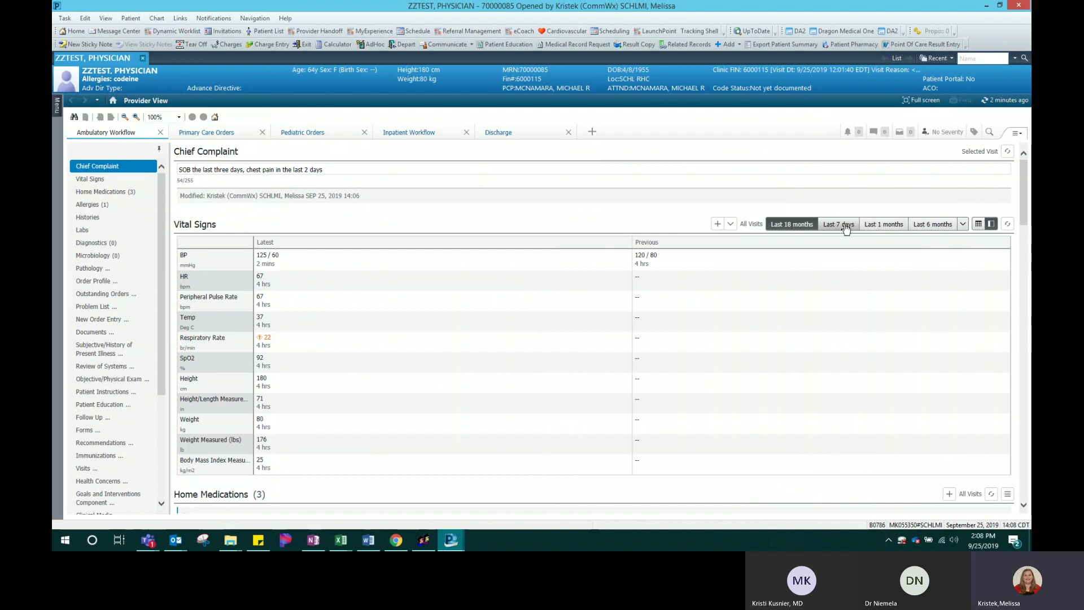
# Limit Vital Signs to the last 1 months and switch its display to the table with a column per reading time
pyautogui.click(963, 224)
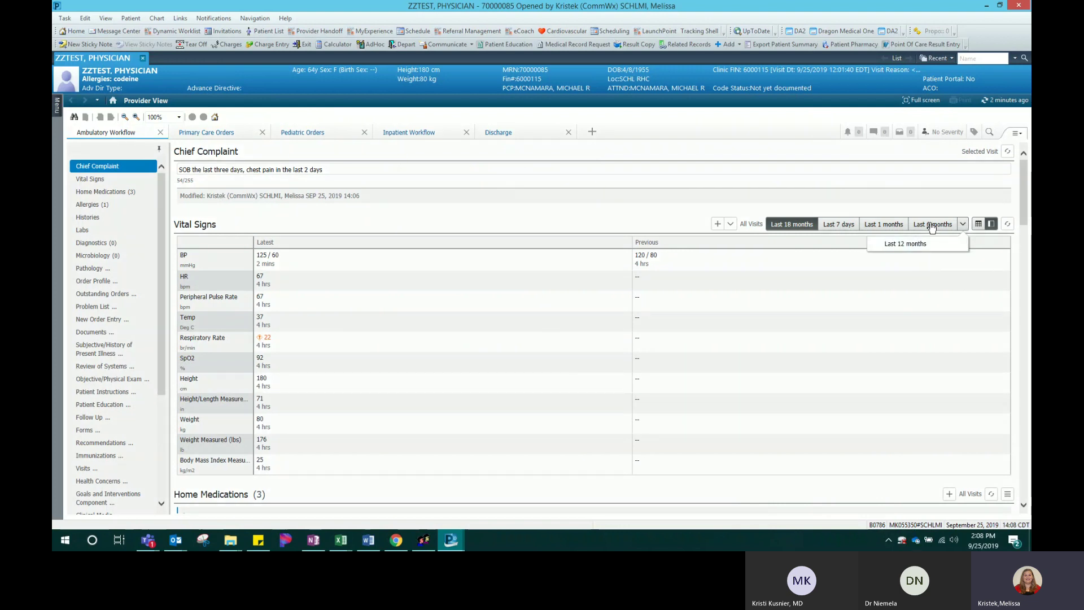
pyautogui.click(932, 226)
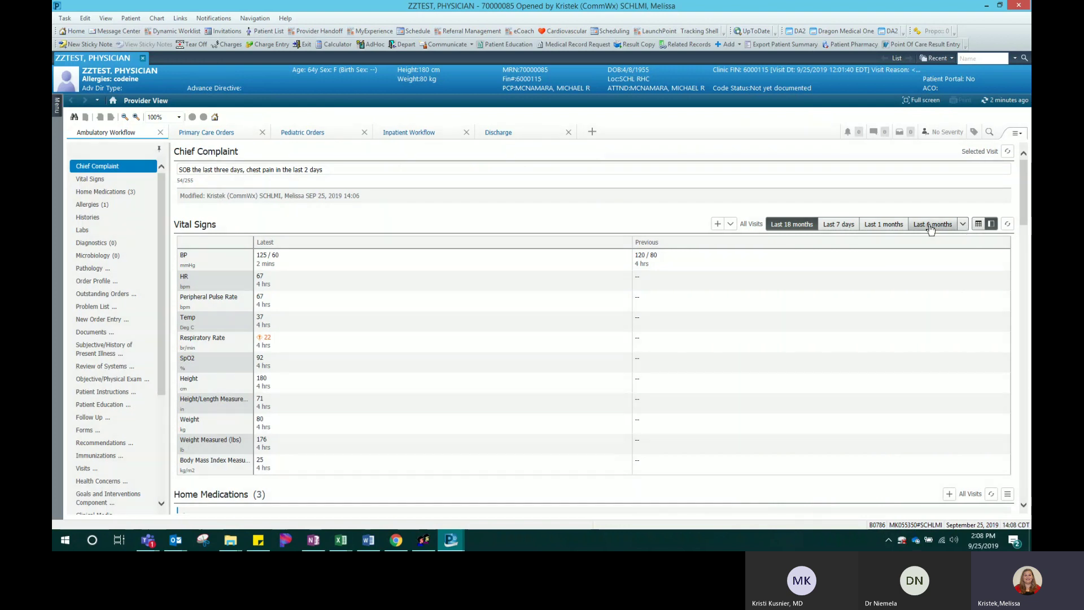
pyautogui.click(879, 228)
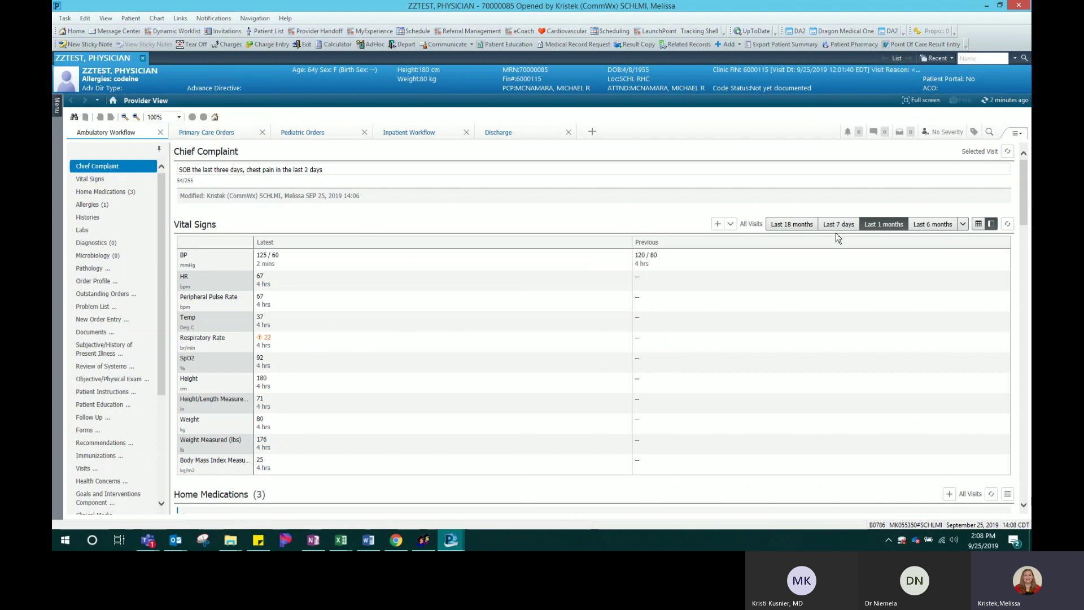
pyautogui.press('ctrl')
pyautogui.press('ctrl')
pyautogui.press('ctrl')
pyautogui.click(979, 226)
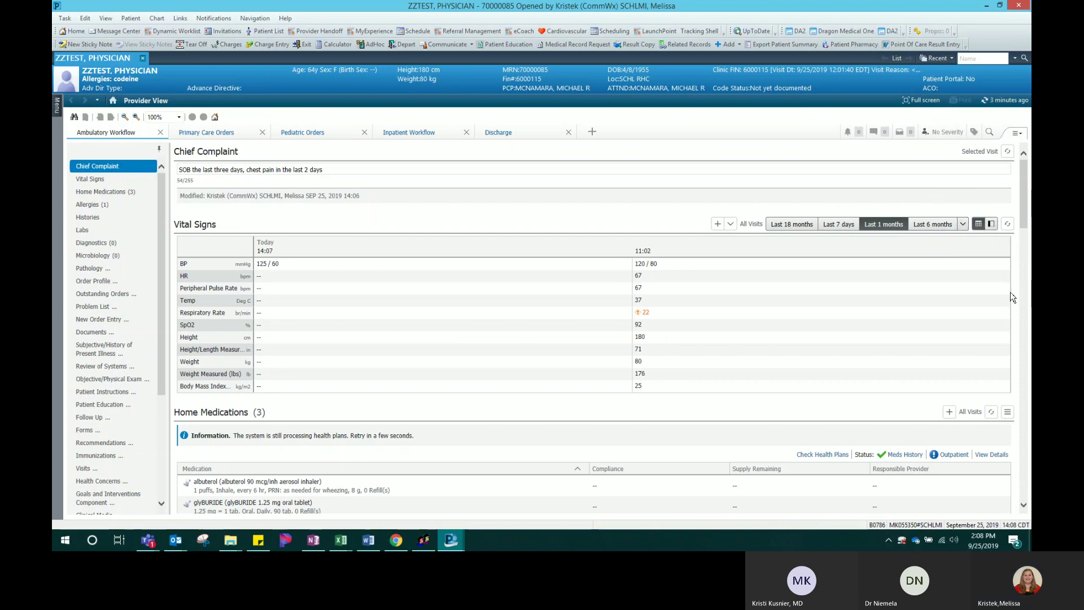
# Examine the Home Medications list with its compliance columns and its Meds History and Outpatient reconciliation status
pyautogui.scroll(-3, 1015, 294)
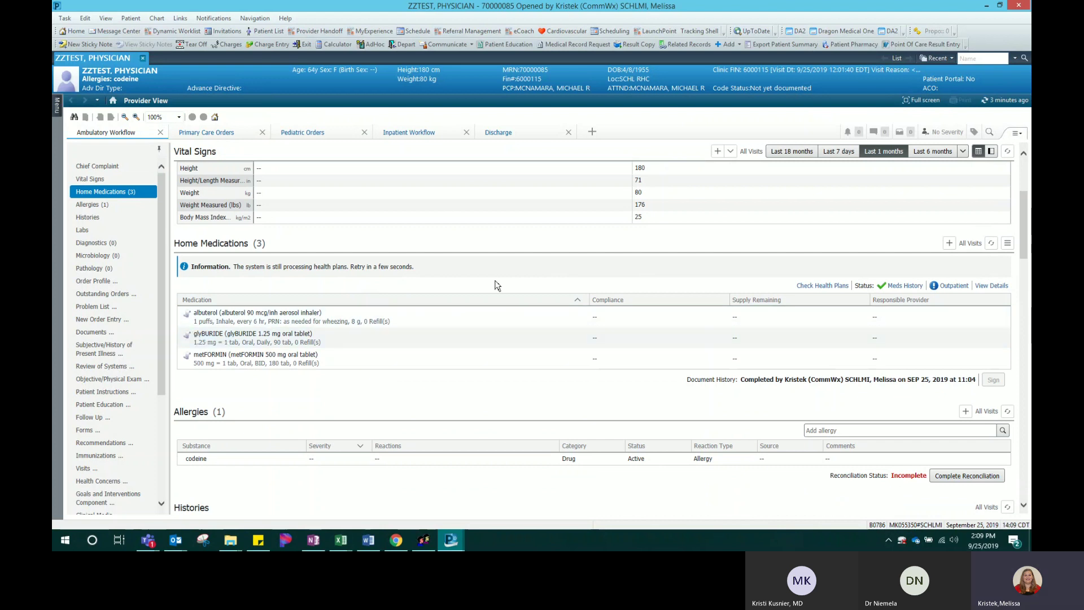
pyautogui.press('ctrl')
pyautogui.press('ctrl')
pyautogui.press('ctrl')
pyautogui.press('ctrl')
pyautogui.press('ctrl')
pyautogui.press('ctrl')
pyautogui.press('ctrl')
pyautogui.press('ctrl')
pyautogui.press('ctrl')
pyautogui.press('ctrl')
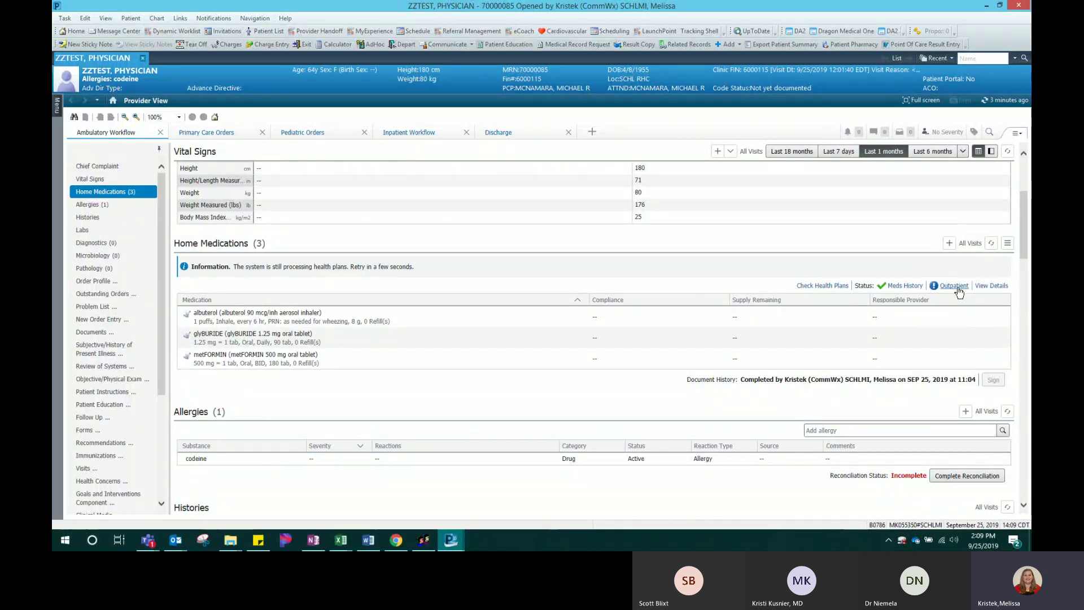
pyautogui.press('ctrl')
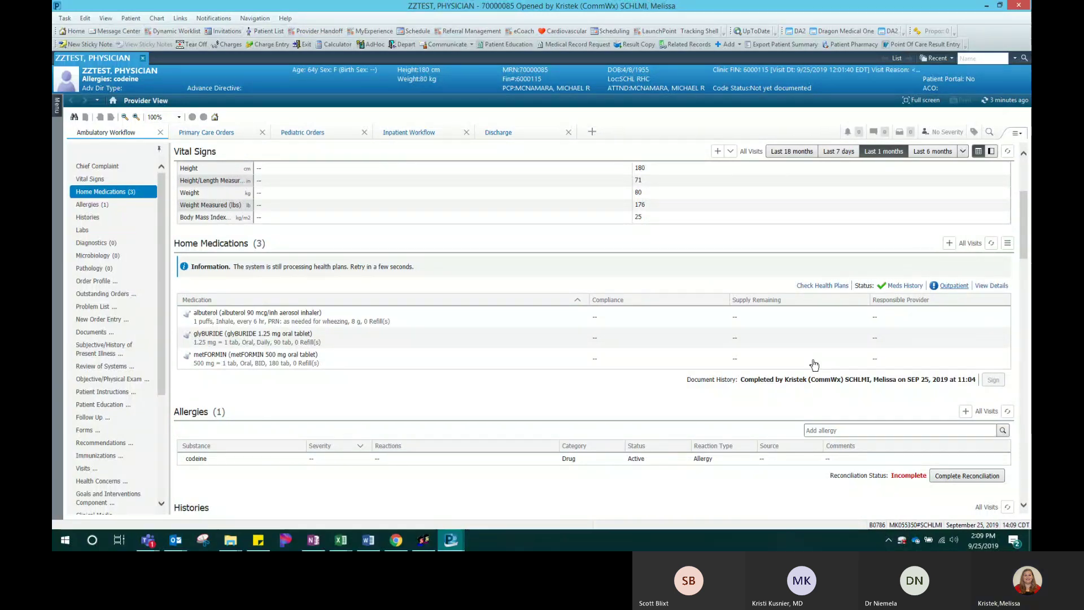
# Add amoxicillin to the patient's allergies with severity Mild, save it, and close its details
pyautogui.scroll(-2, 536, 409)
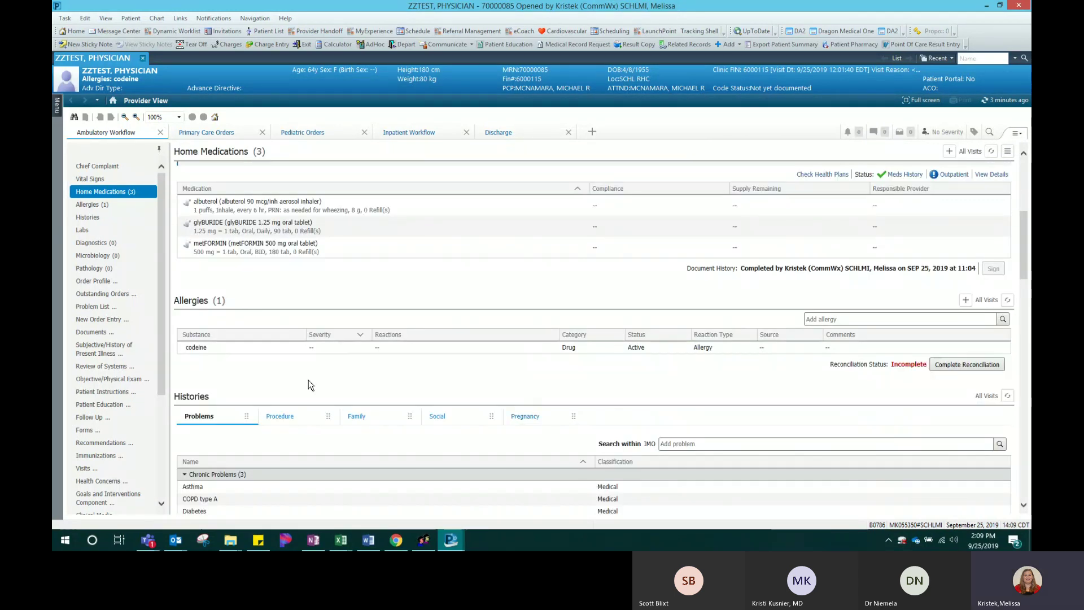
pyautogui.scroll(-1, 362, 389)
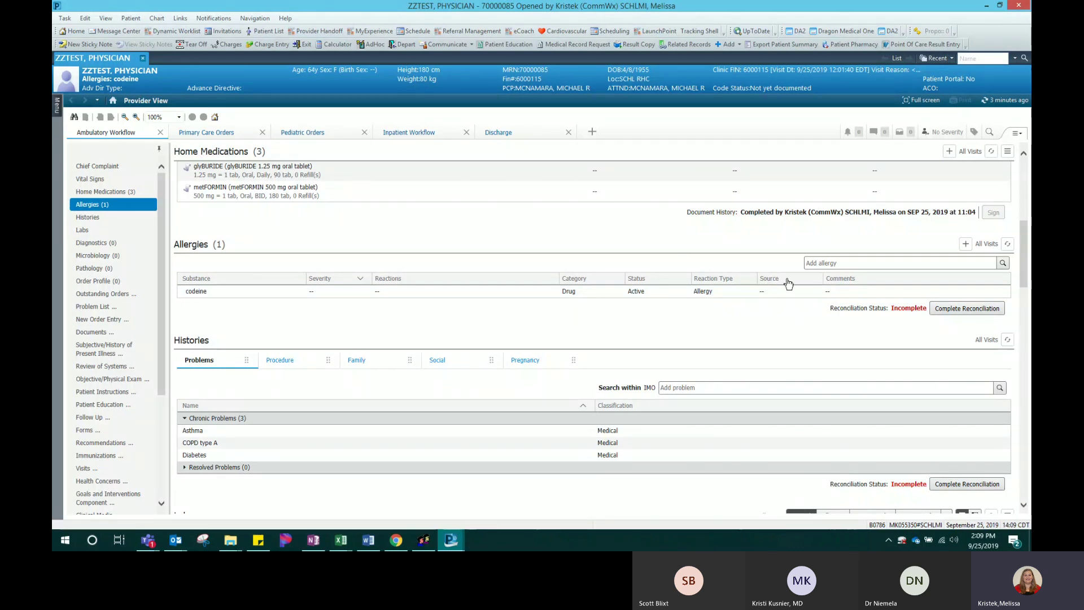
pyautogui.click(847, 263)
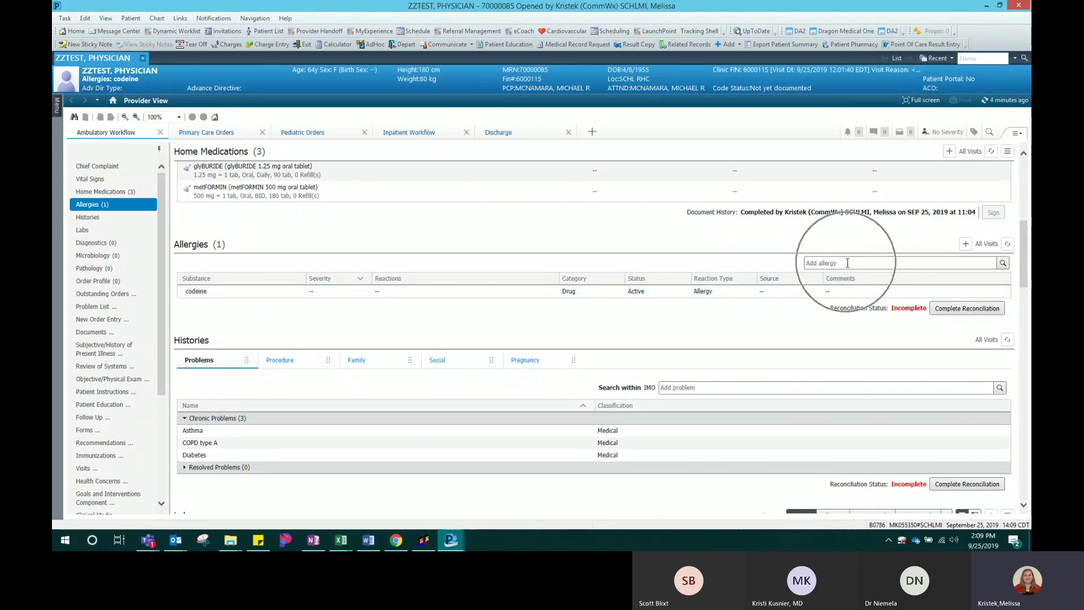
pyautogui.click(847, 263)
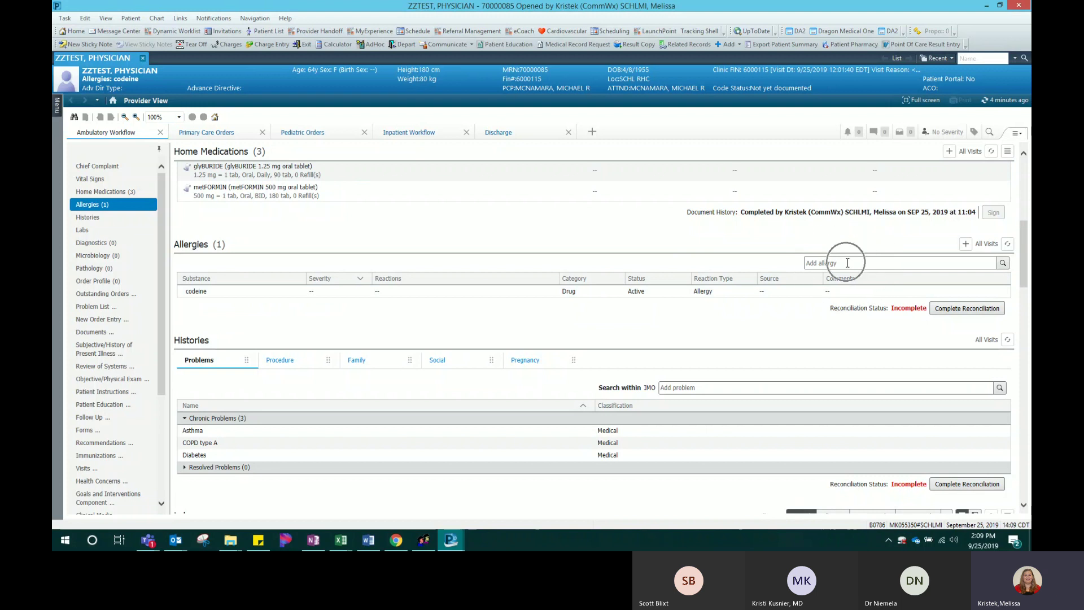
pyautogui.write('amox')
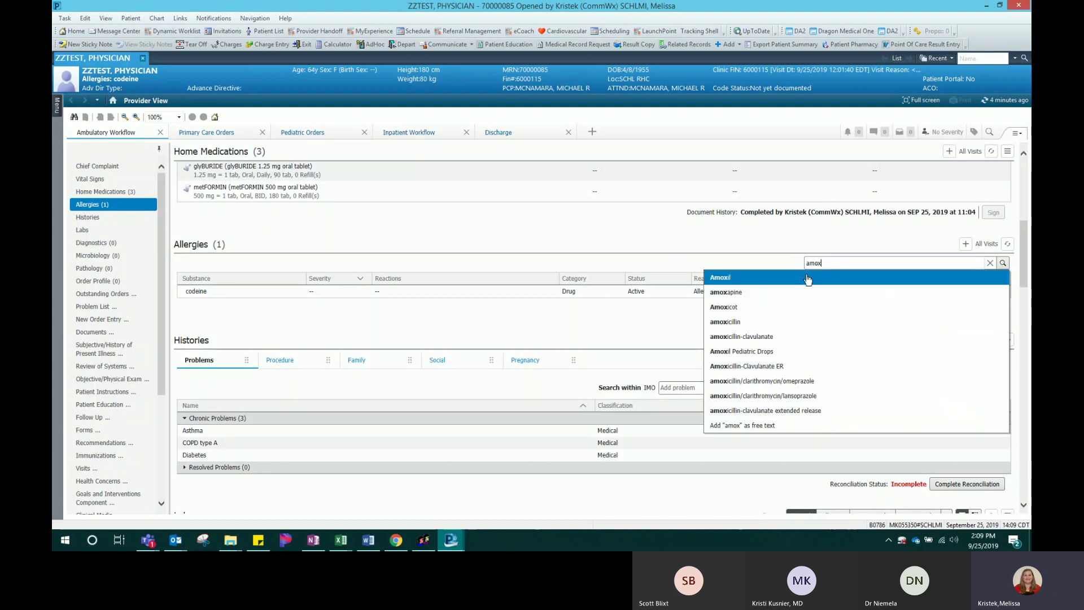
pyautogui.click(771, 325)
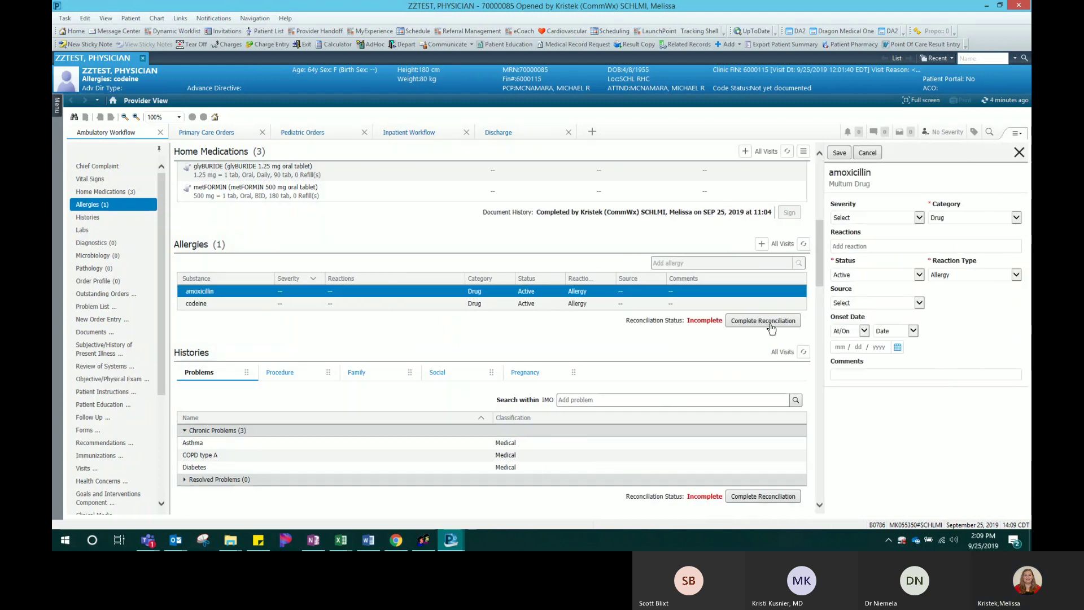
pyautogui.click(919, 221)
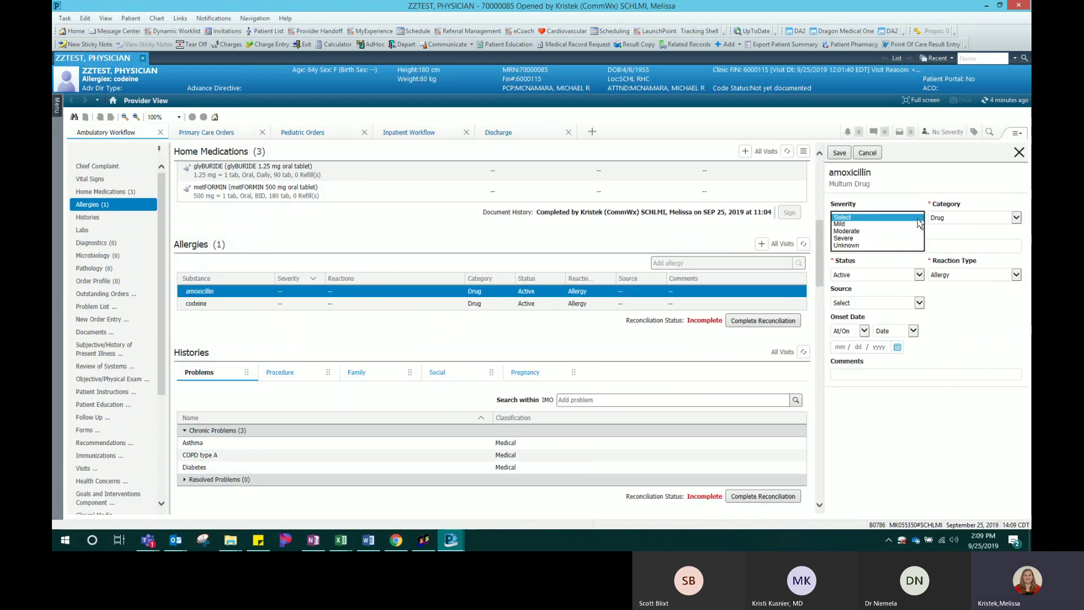
pyautogui.click(856, 224)
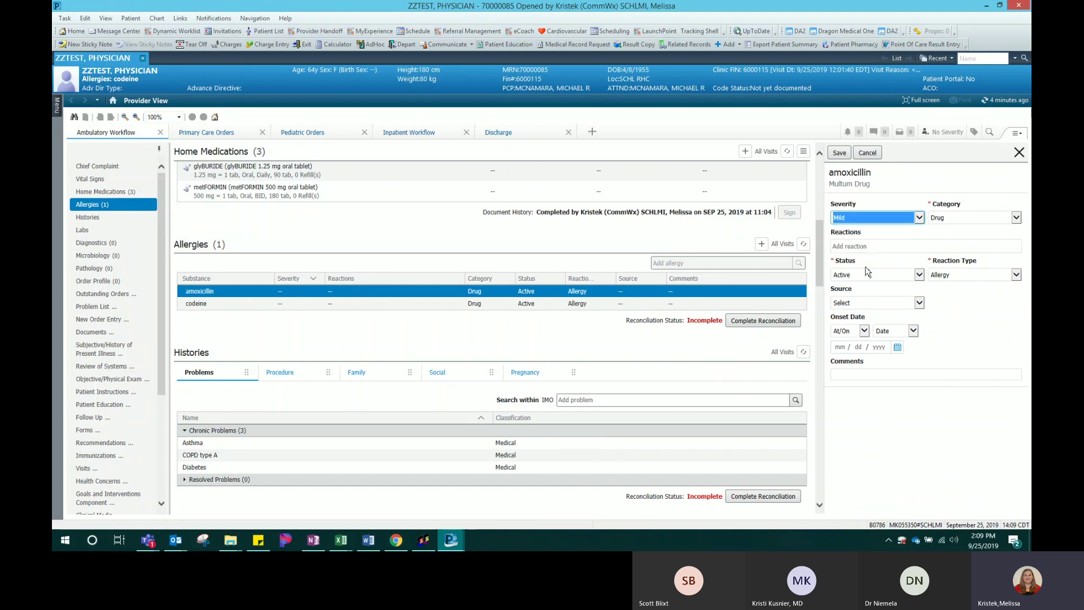
pyautogui.click(842, 154)
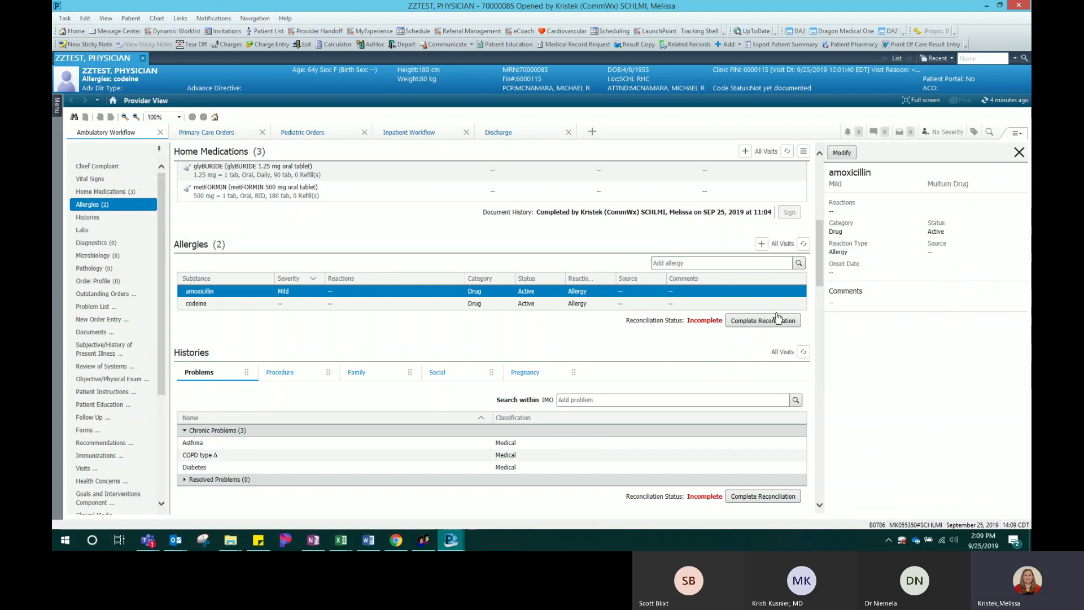
pyautogui.click(1019, 152)
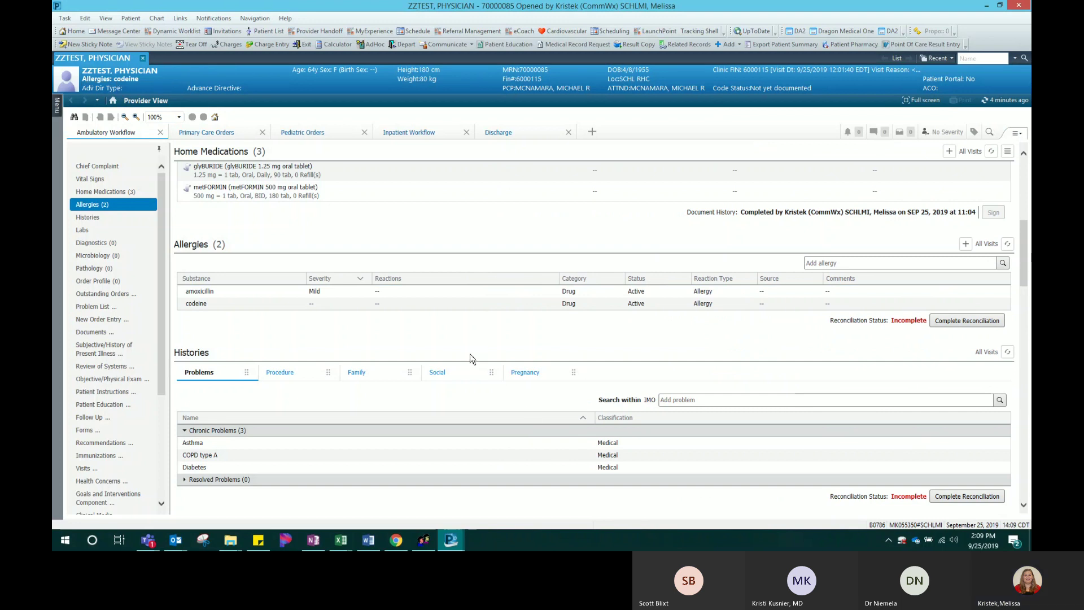
# Review the Problems, Procedure, Family, Social and Pregnancy sections of the patient's Histories
pyautogui.scroll(-2, 470, 343)
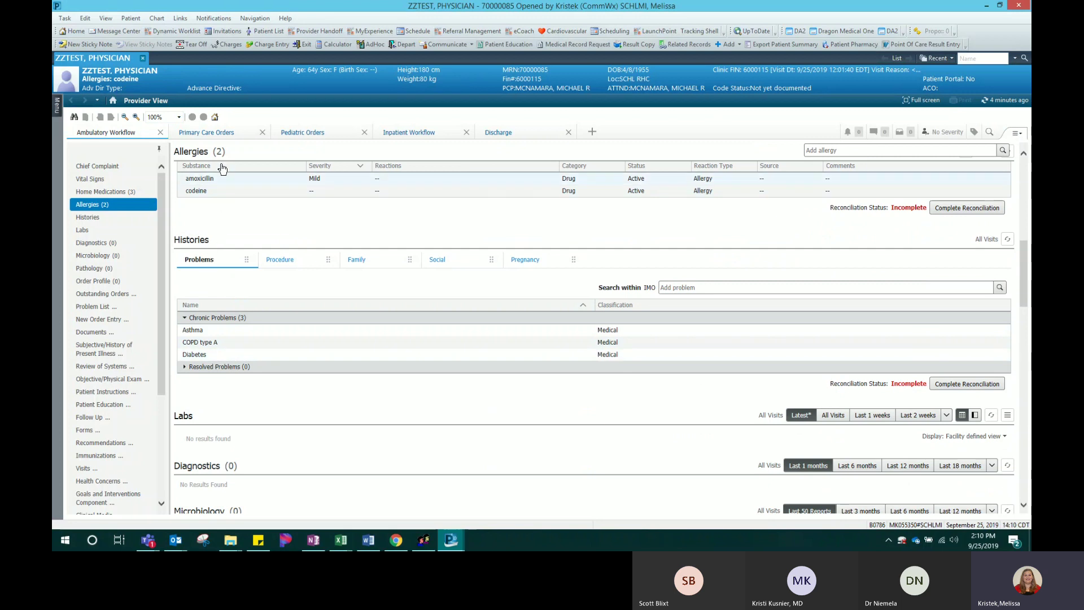
pyautogui.click(700, 288)
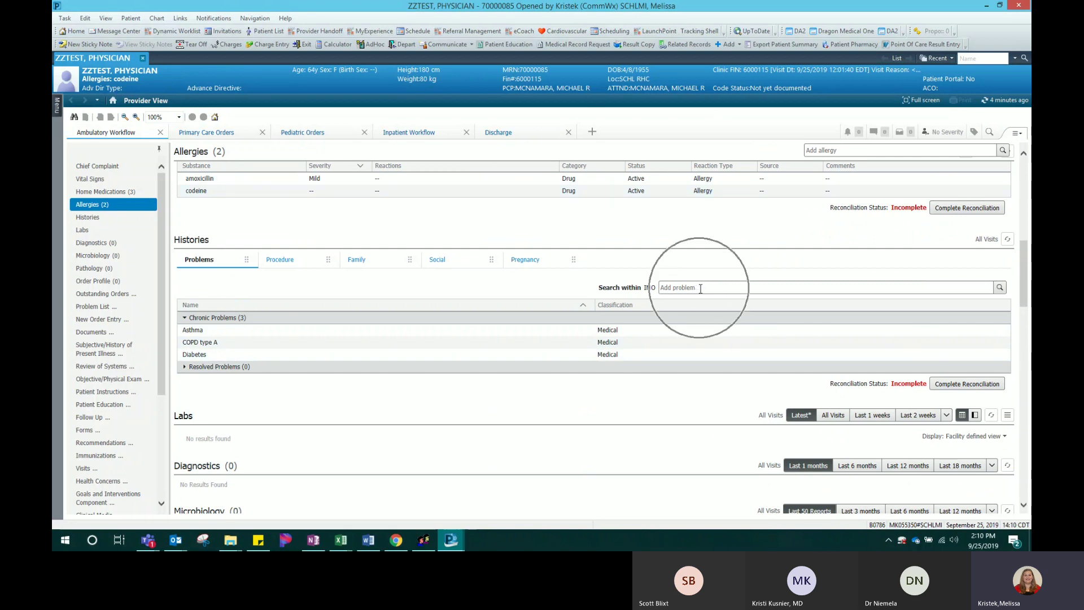
pyautogui.click(700, 288)
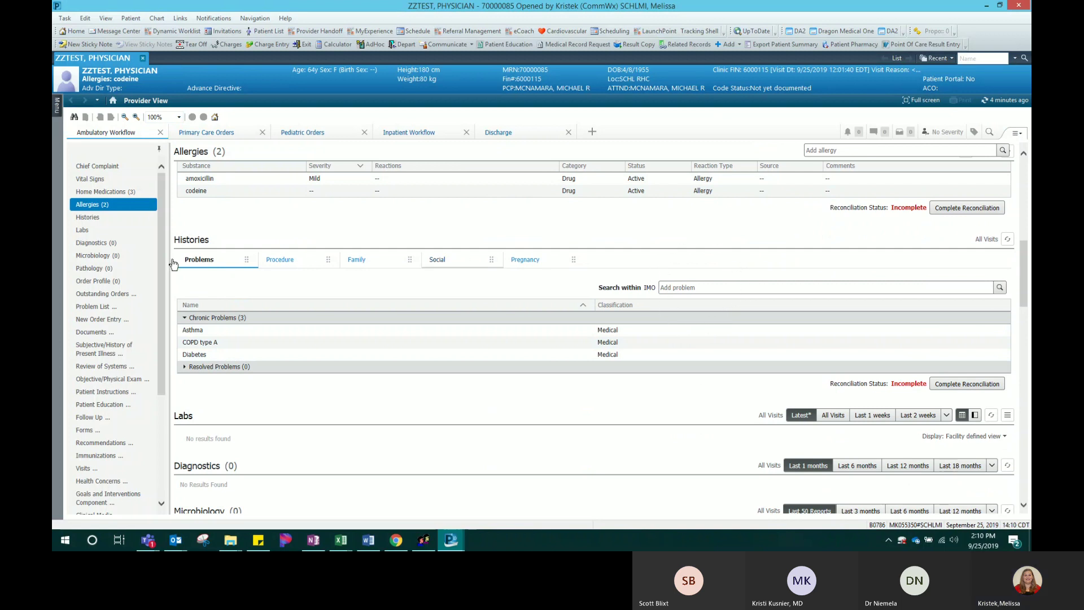
pyautogui.click(299, 262)
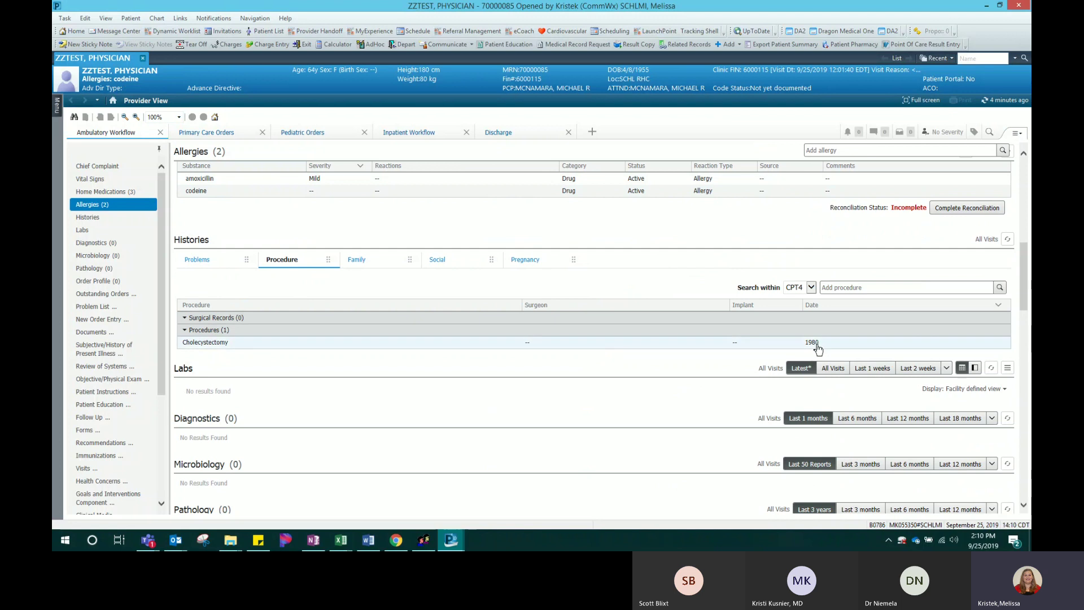
pyautogui.click(849, 289)
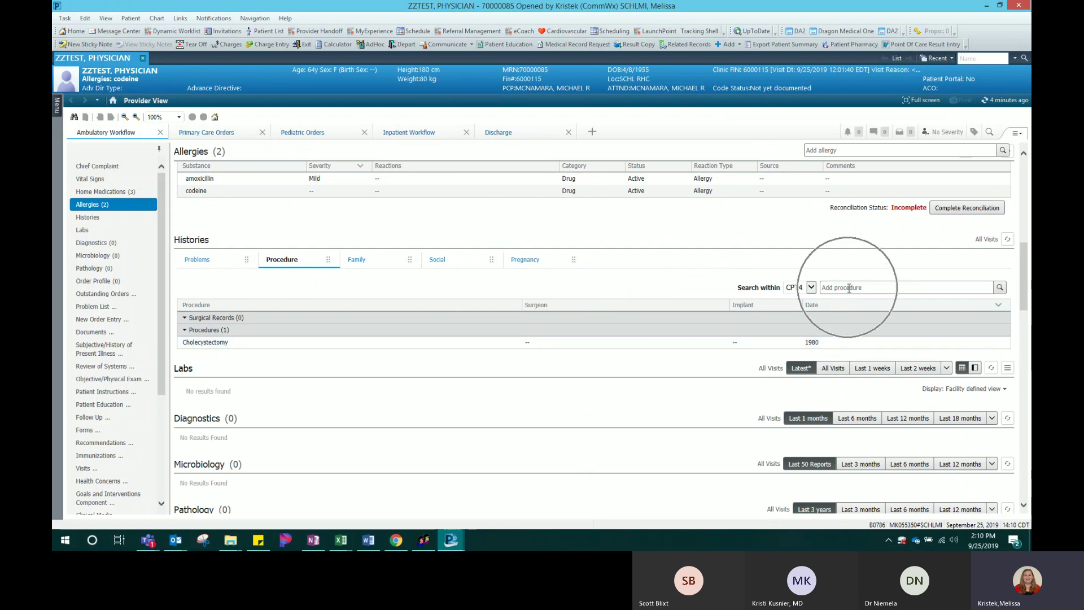
pyautogui.click(357, 260)
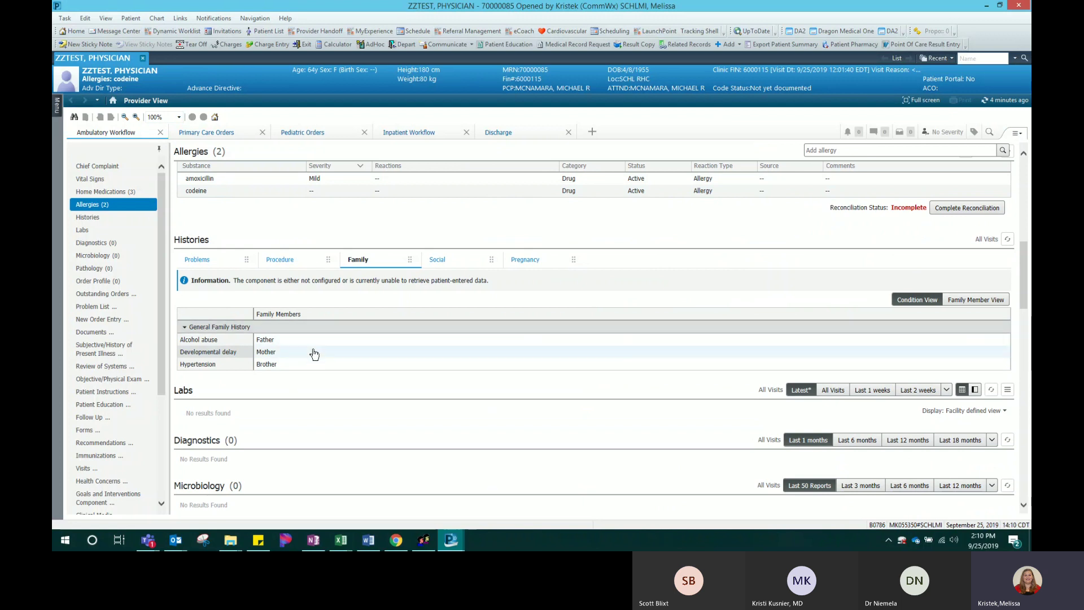
pyautogui.click(437, 263)
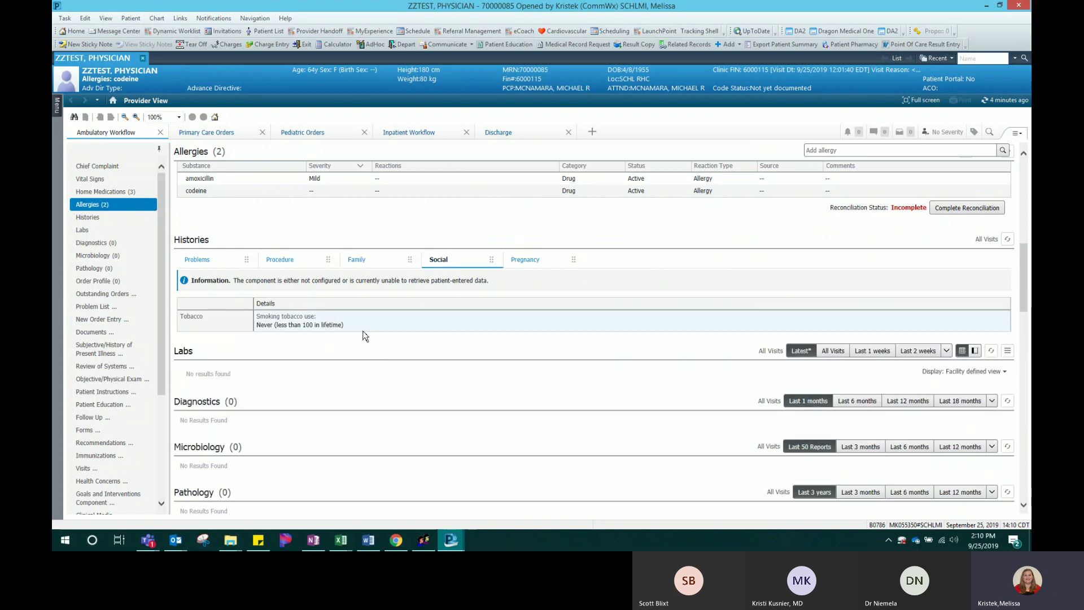
pyautogui.click(527, 264)
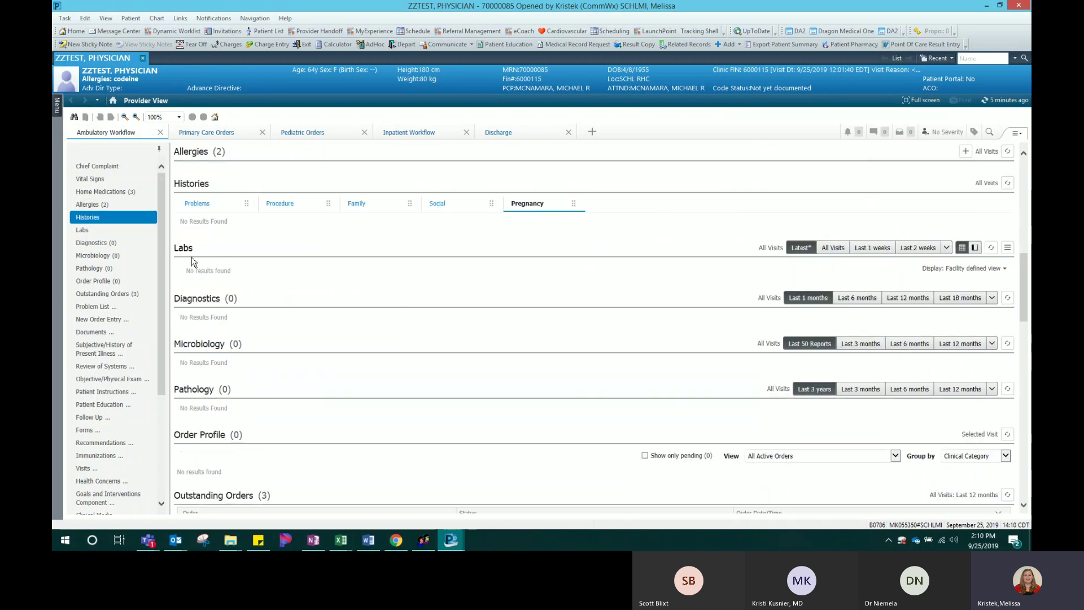
# Examine the patient's Vital Signs table, including the Temp row and the most recent blood pressure reading
pyautogui.click(96, 186)
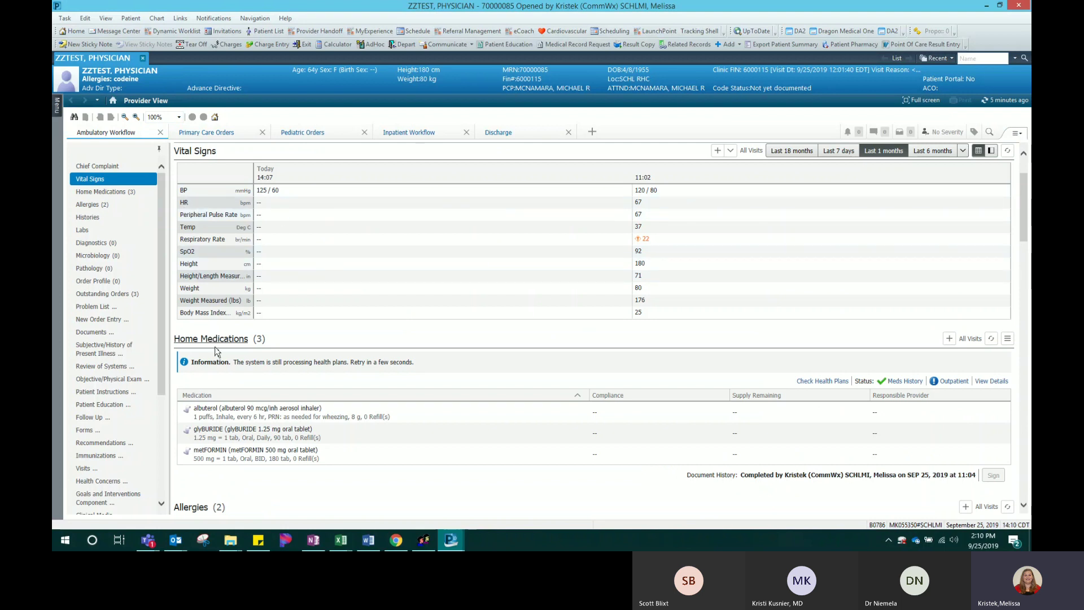
pyautogui.click(198, 230)
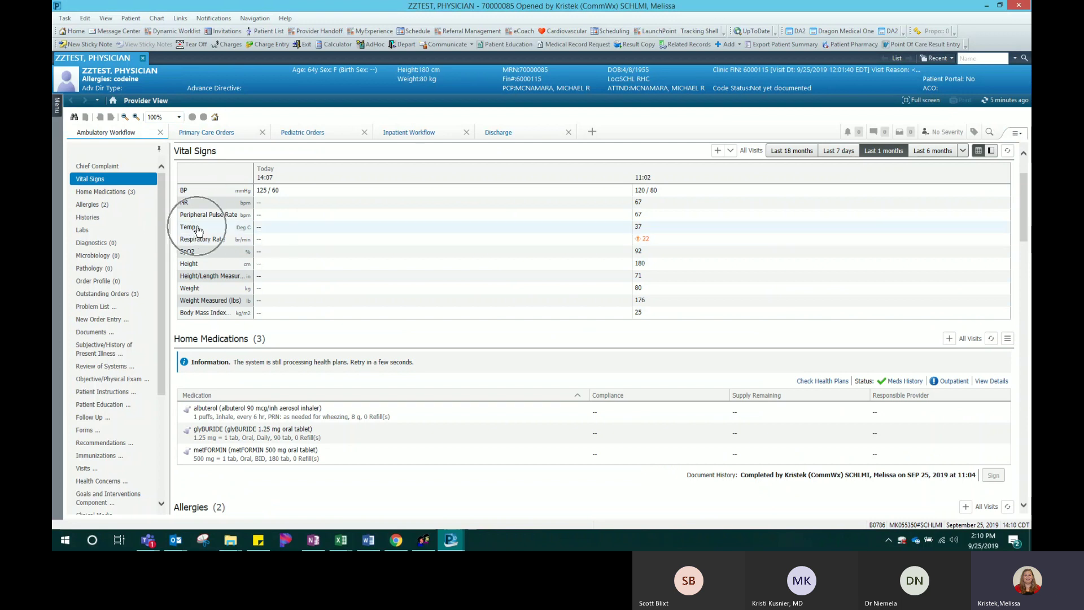
pyautogui.click(276, 194)
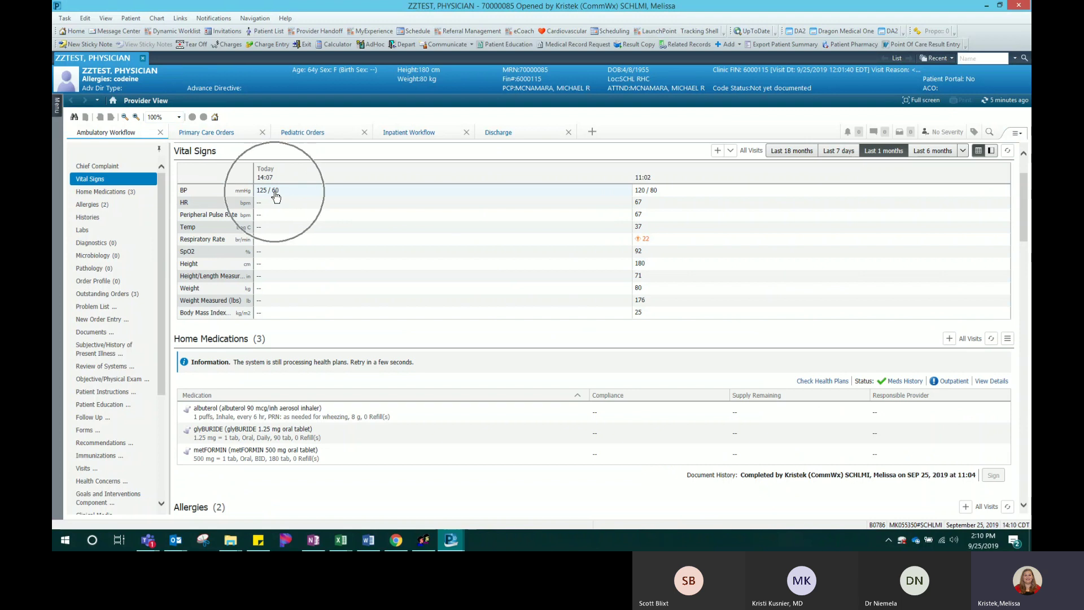
# Go to the Labs component and set its lookback range to the last 6 months
pyautogui.click(93, 230)
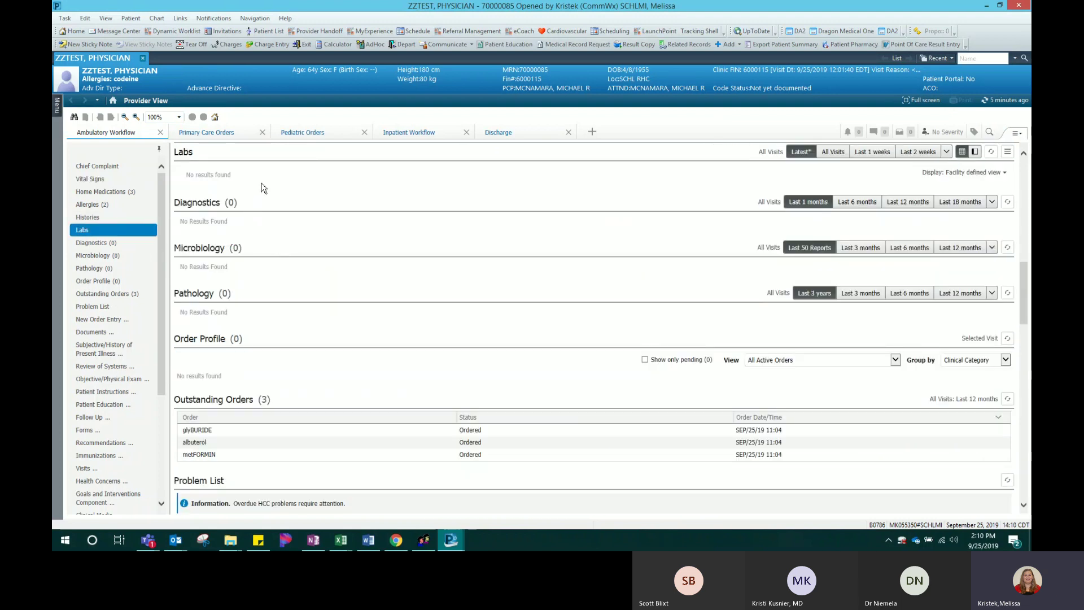
pyautogui.click(834, 156)
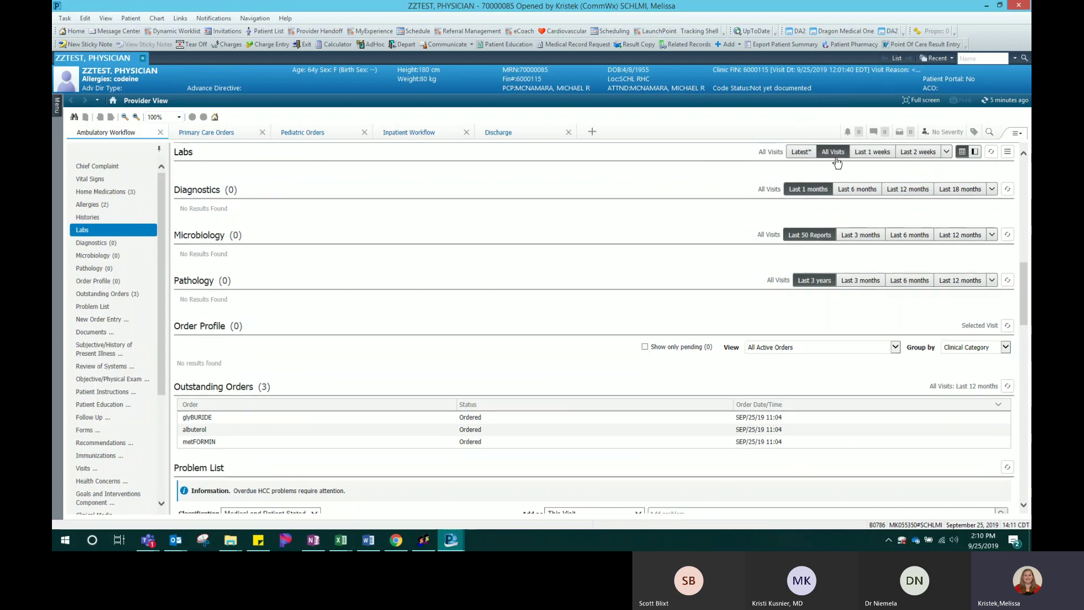
pyautogui.click(946, 151)
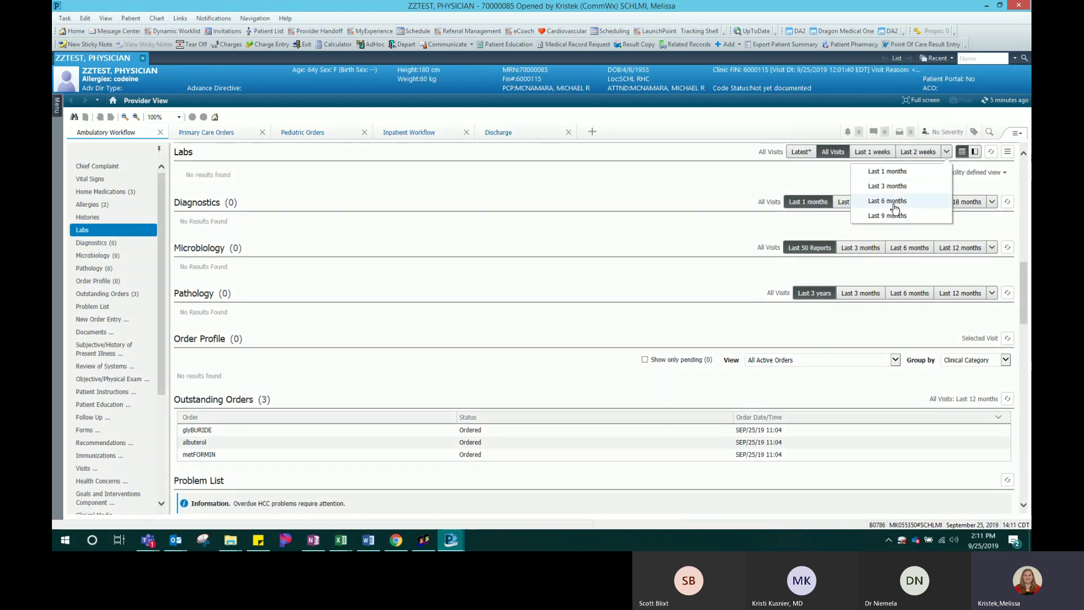
pyautogui.click(895, 203)
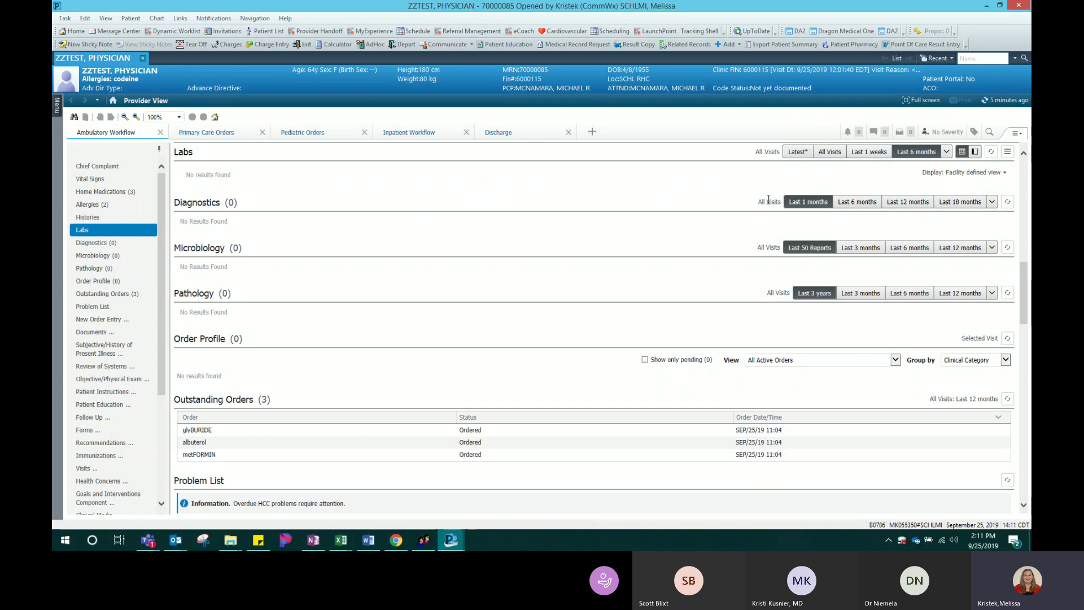
# Move New Order Entry up to just below Histories in the component order and return it to below Problem List
pyautogui.scroll(-1, 761, 330)
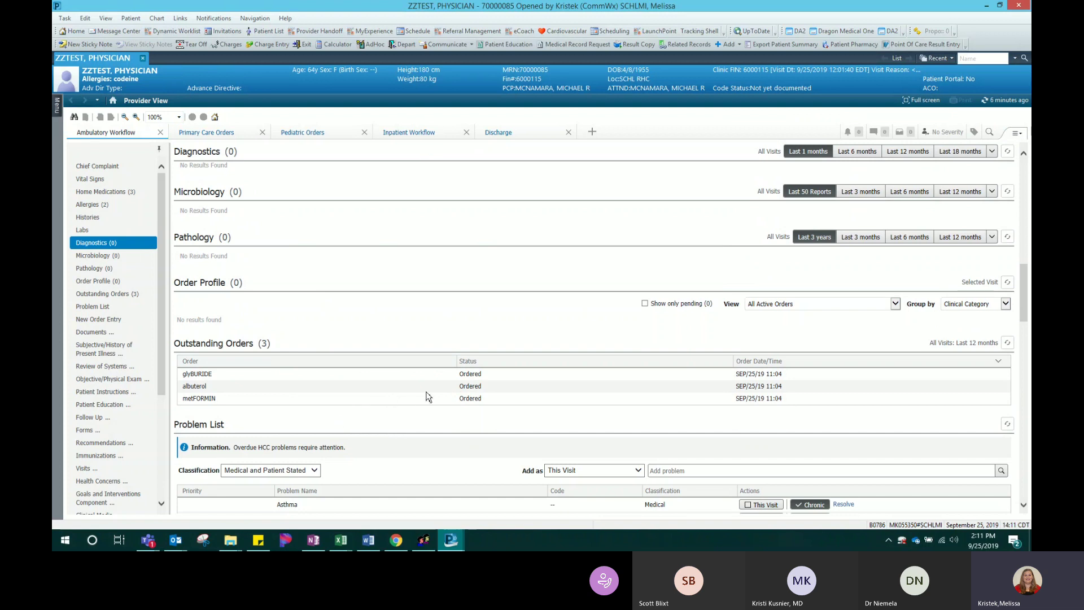
pyautogui.scroll(-2, 429, 398)
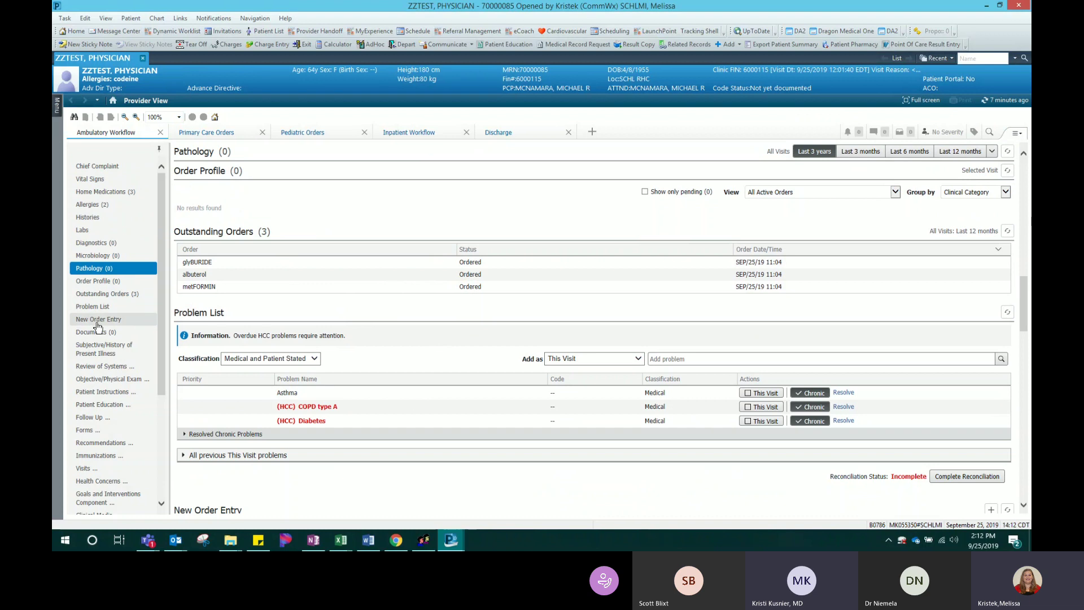
pyautogui.moveTo(97, 319); pyautogui.dragTo(110, 234)
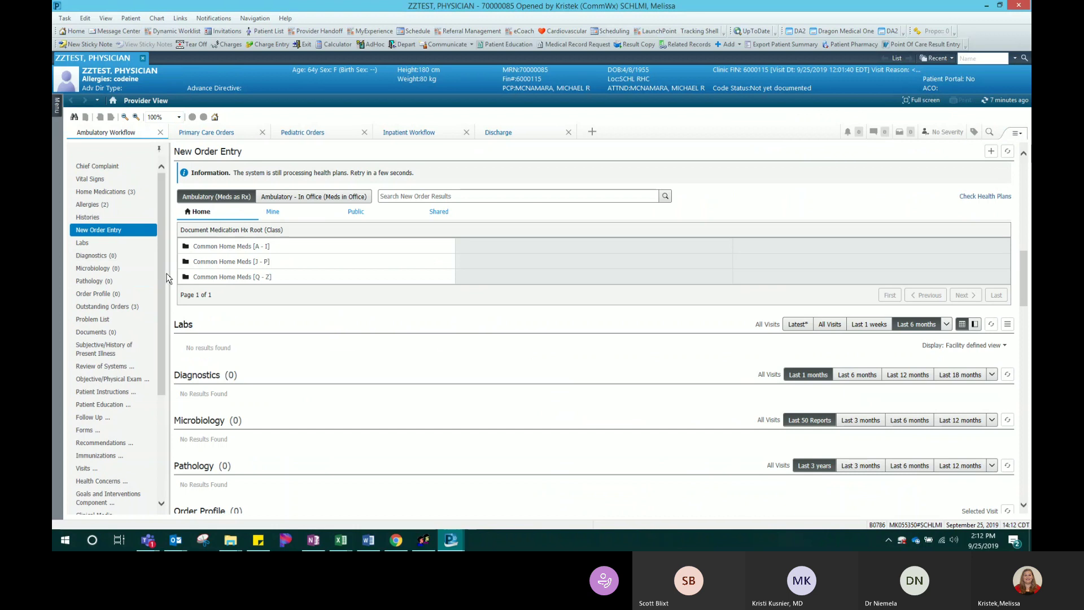
pyautogui.moveTo(116, 232); pyautogui.dragTo(112, 322)
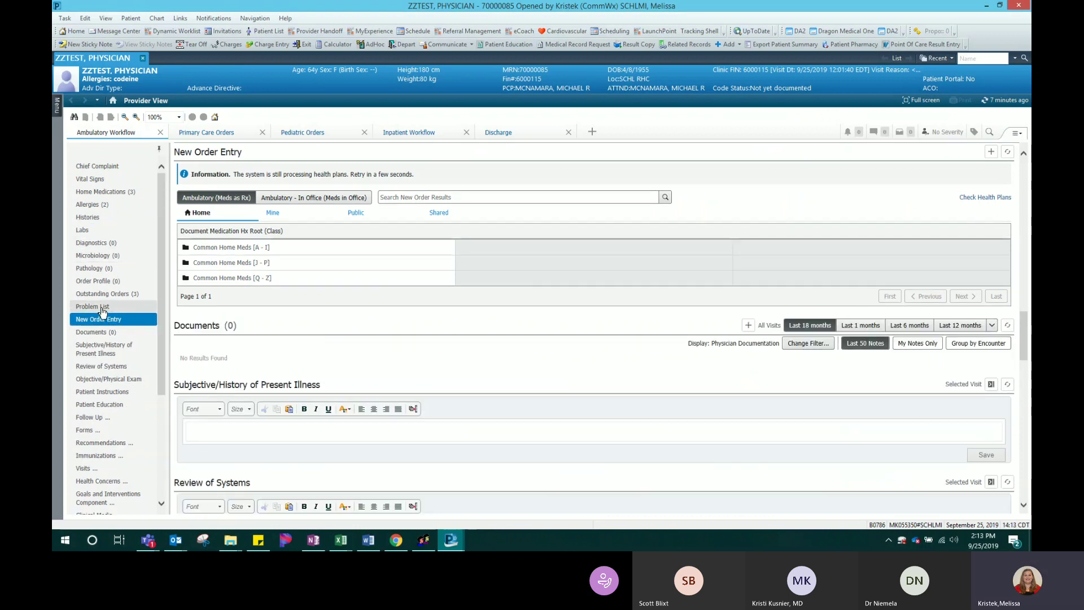
# Search the Problem List for pneumonia and add Pneumonia as a This Visit problem
pyautogui.click(103, 307)
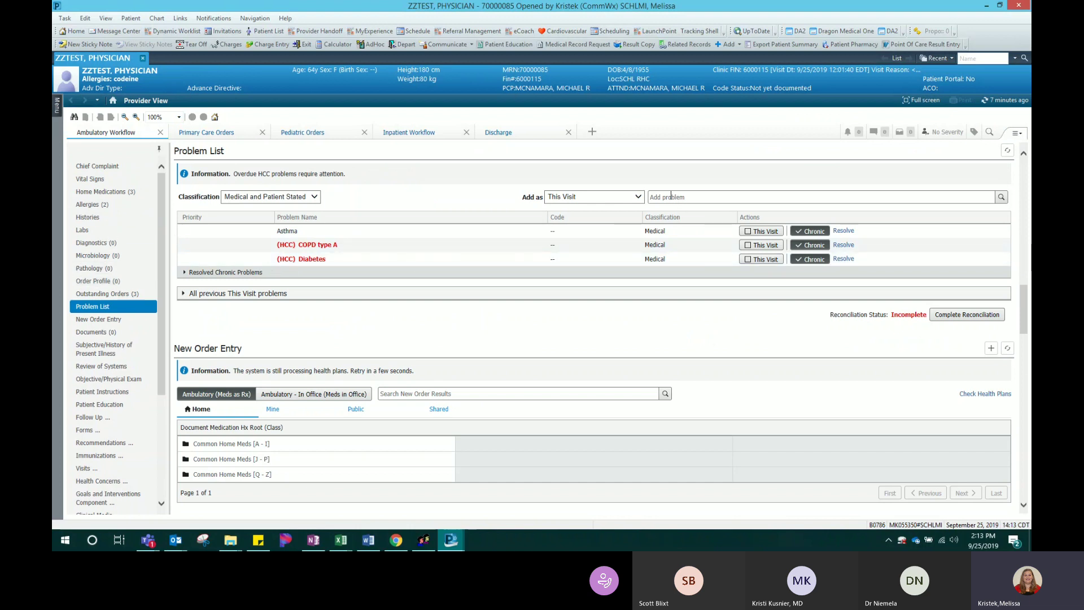
pyautogui.click(668, 197)
pyautogui.write('pneomin')
pyautogui.press('BackSpace')
pyautogui.press('BackSpace')
pyautogui.press('BackSpace')
pyautogui.write('mon')
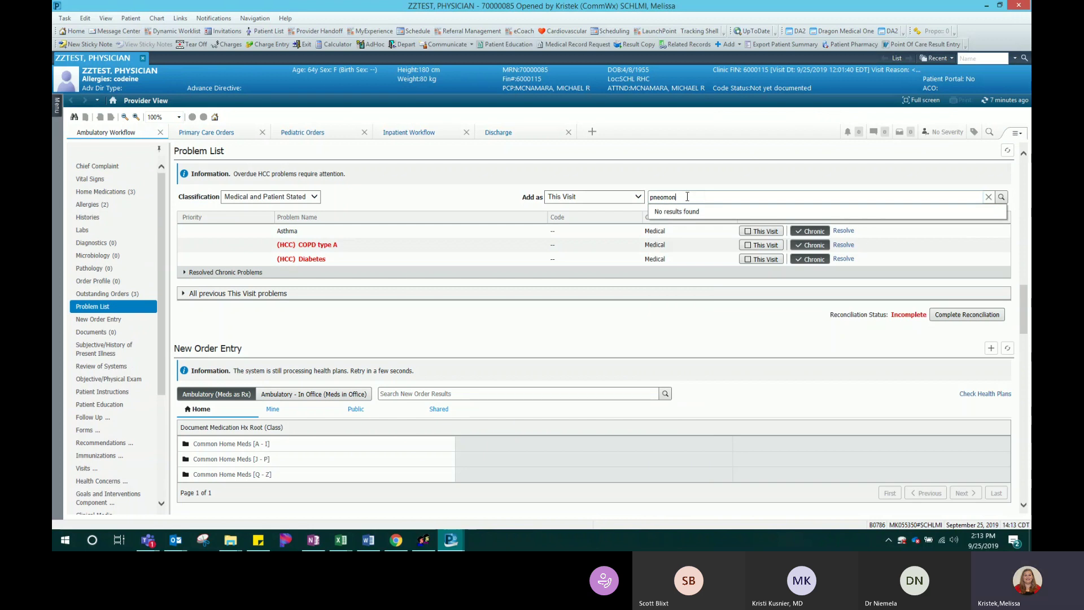
pyautogui.press('BackSpace')
pyautogui.press('BackSpace')
pyautogui.press('BackSpace')
pyautogui.press('BackSpace')
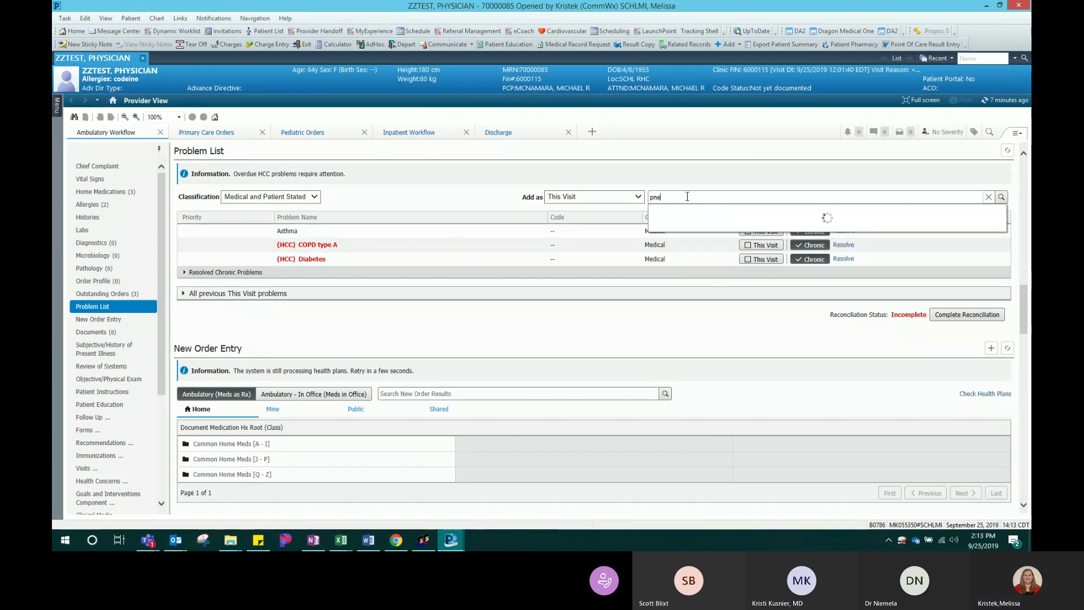
pyautogui.click(696, 214)
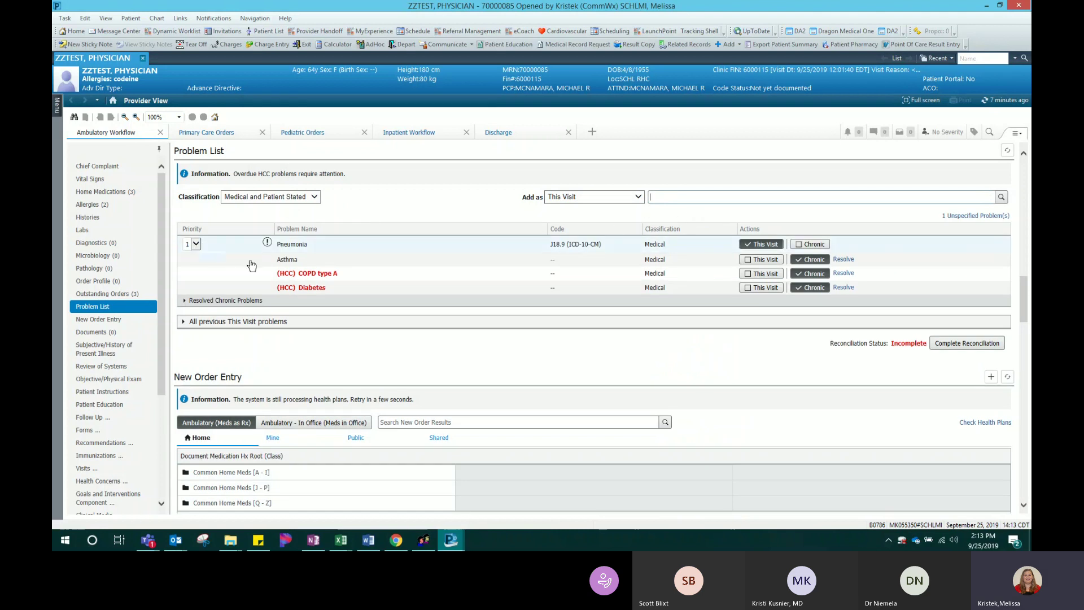
# Mark the chronic problems Asthma and COPD type A as This Visit problems too
pyautogui.click(757, 261)
pyautogui.click(761, 281)
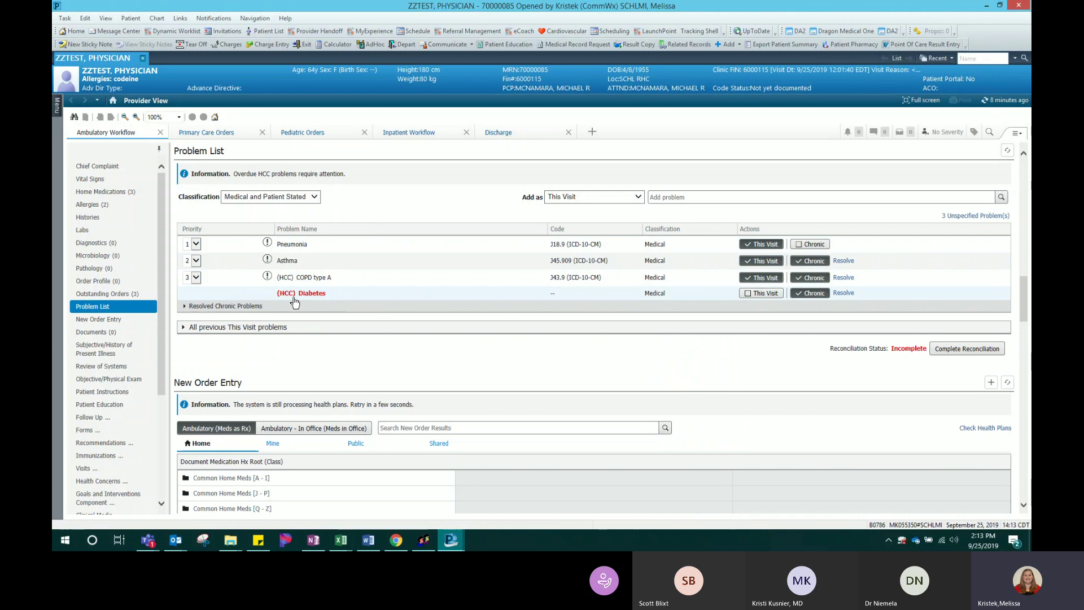
pyautogui.click(680, 198)
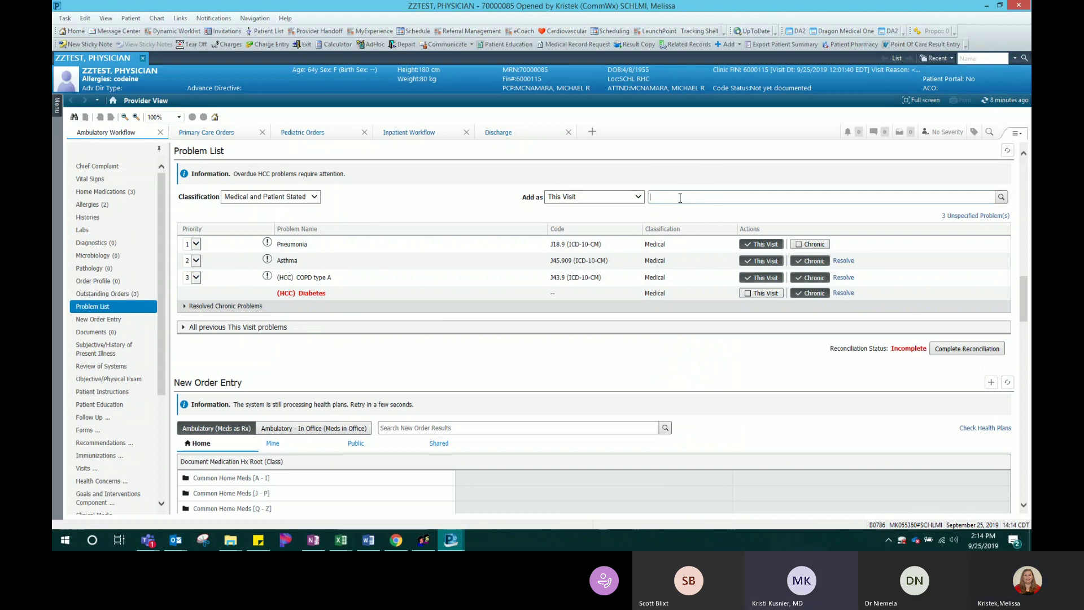
pyautogui.press('XF86AudioRaiseVolume')
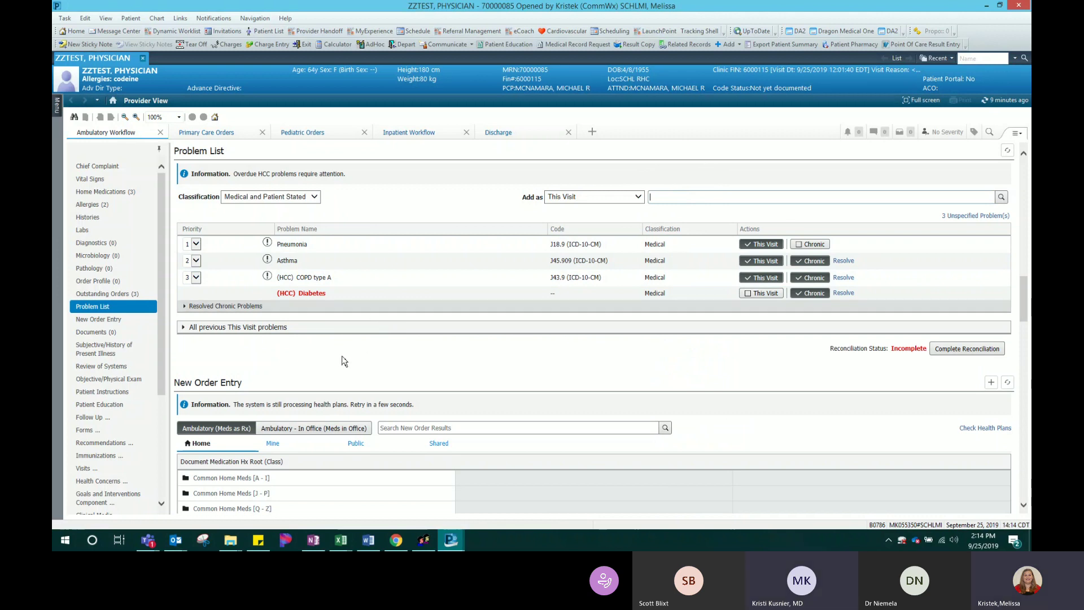
pyautogui.press('ctrl')
# Resolve Diabetes, expand the resolved chronic and previous This Visit problems, and restore Diabetes as a chronic problem
pyautogui.click(185, 310)
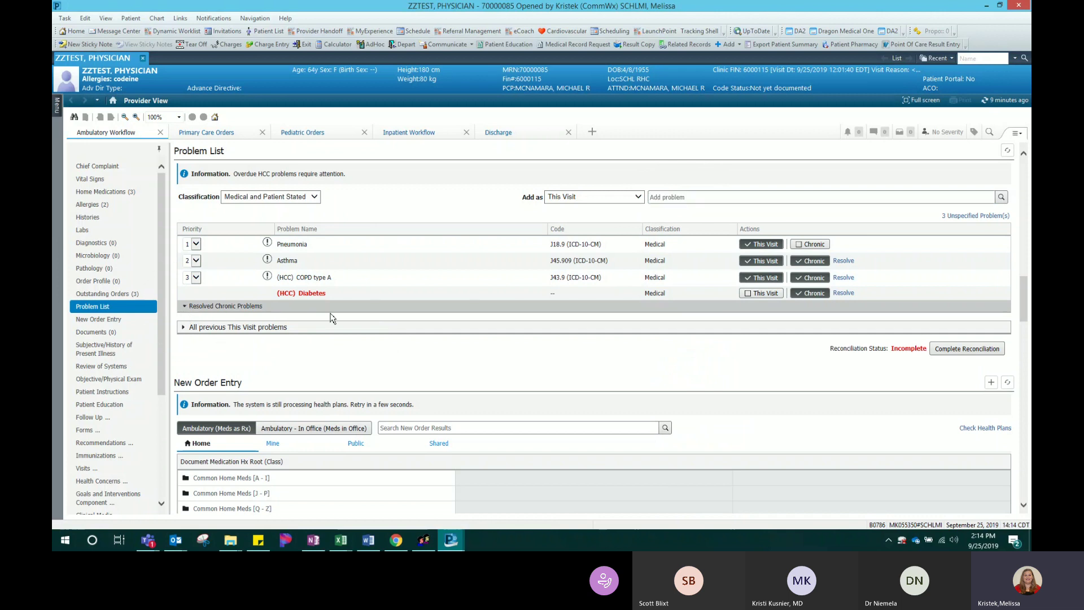
pyautogui.click(841, 294)
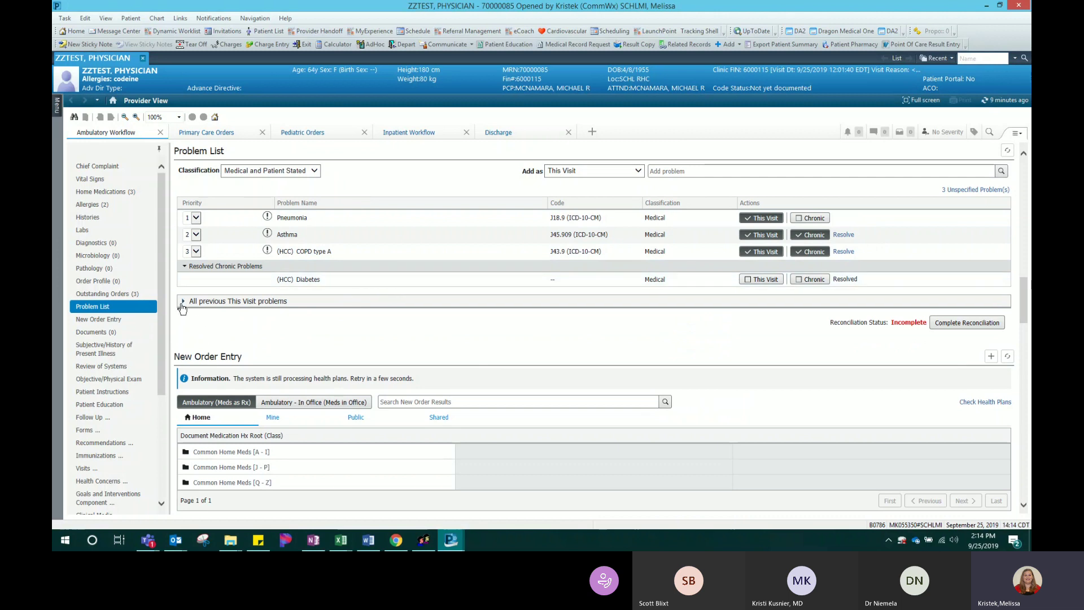
pyautogui.click(182, 308)
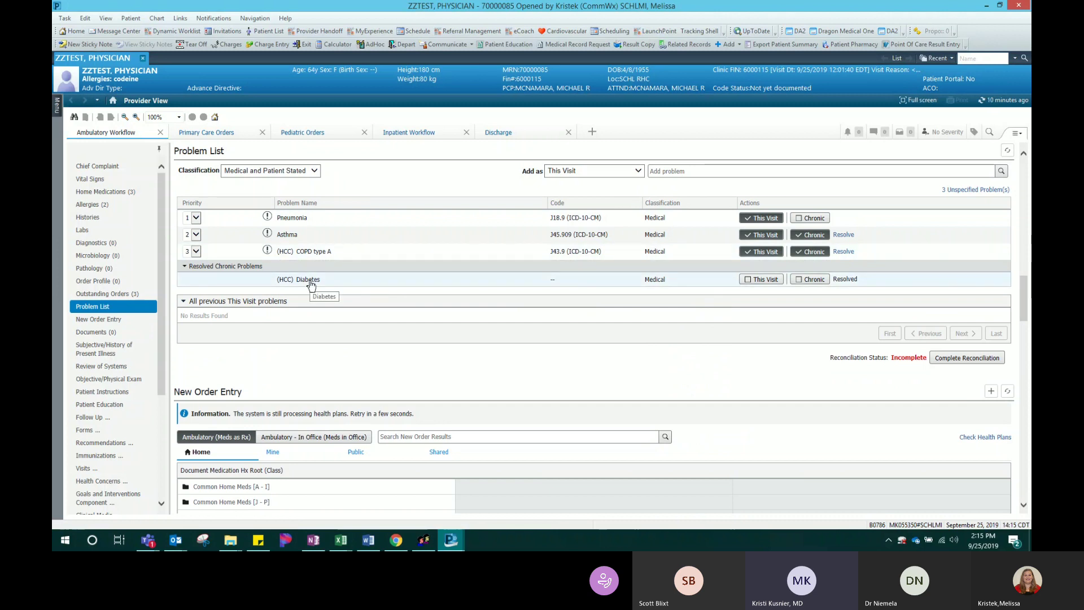
pyautogui.click(802, 280)
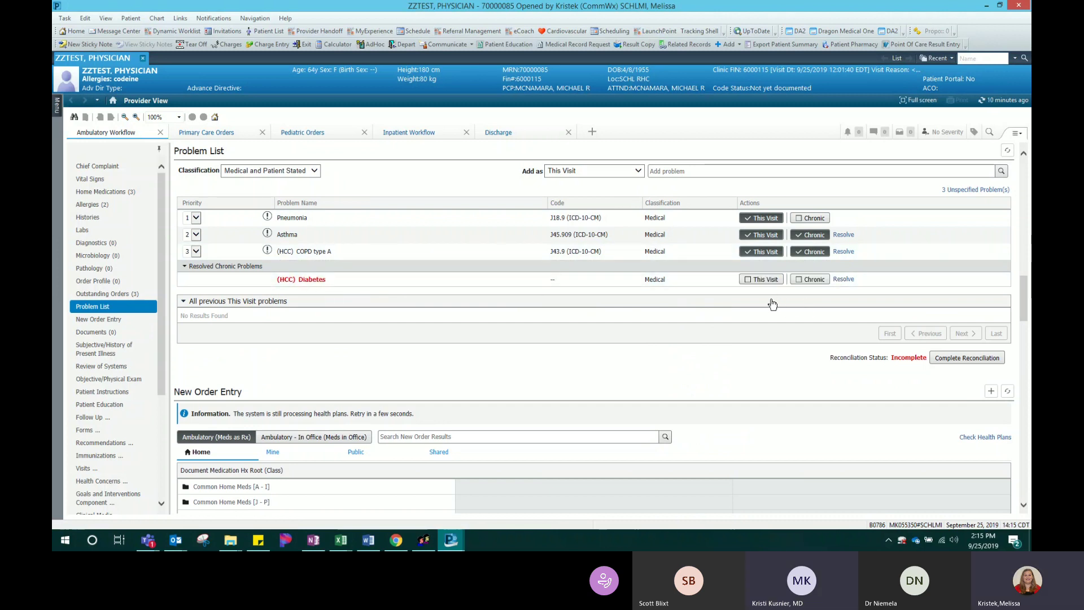
# Add DM neuropathy, type II diabetes mellitus as a This Visit and chronic problem, and remove Chronic from the general Diabetes entry
pyautogui.click(690, 196)
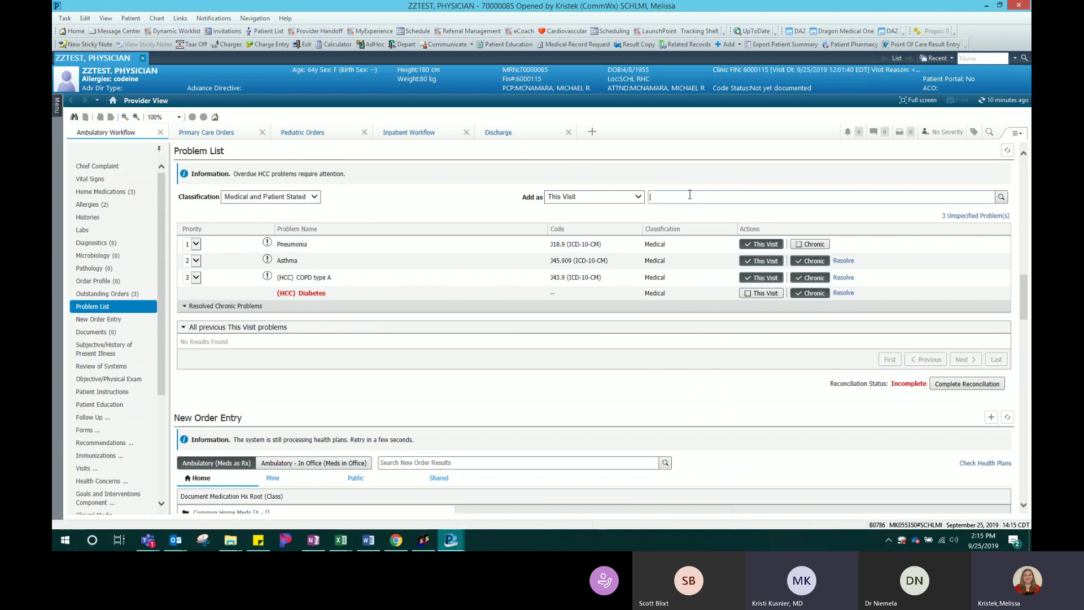
pyautogui.write('dm neur')
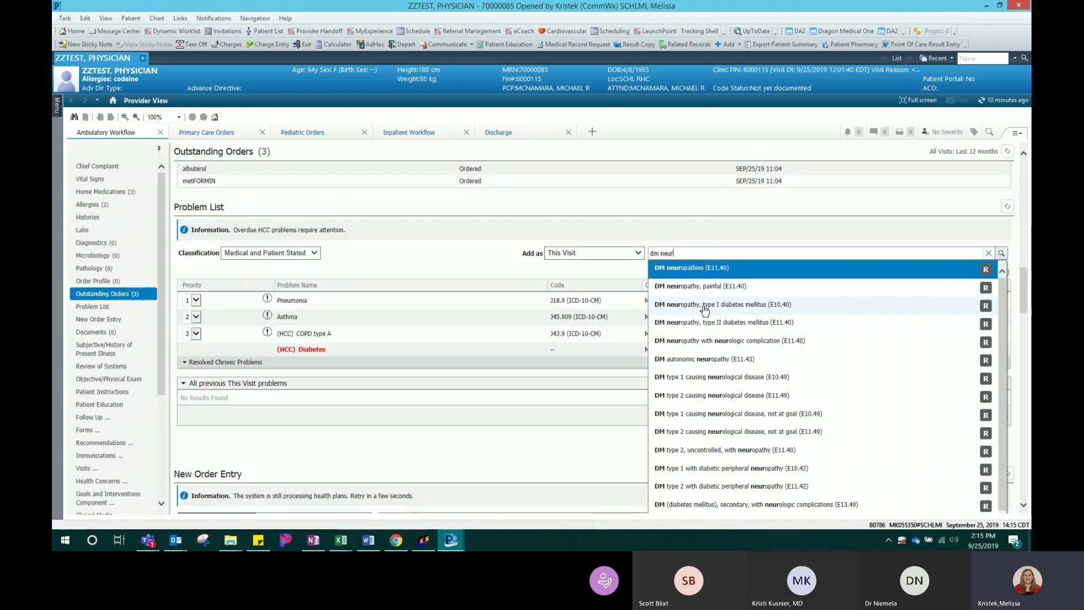
pyautogui.click(696, 326)
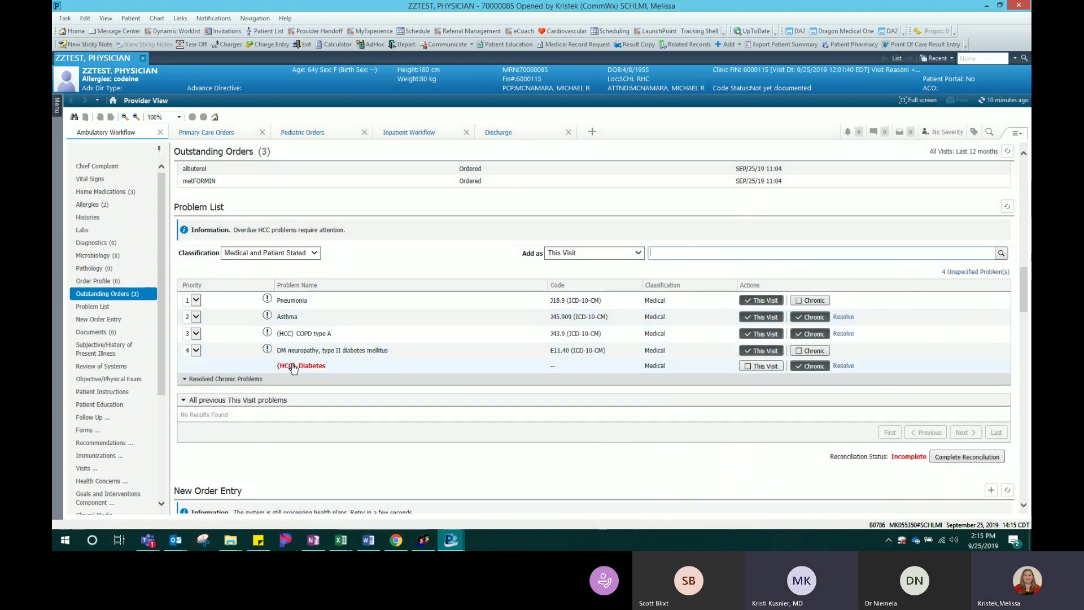
pyautogui.click(815, 352)
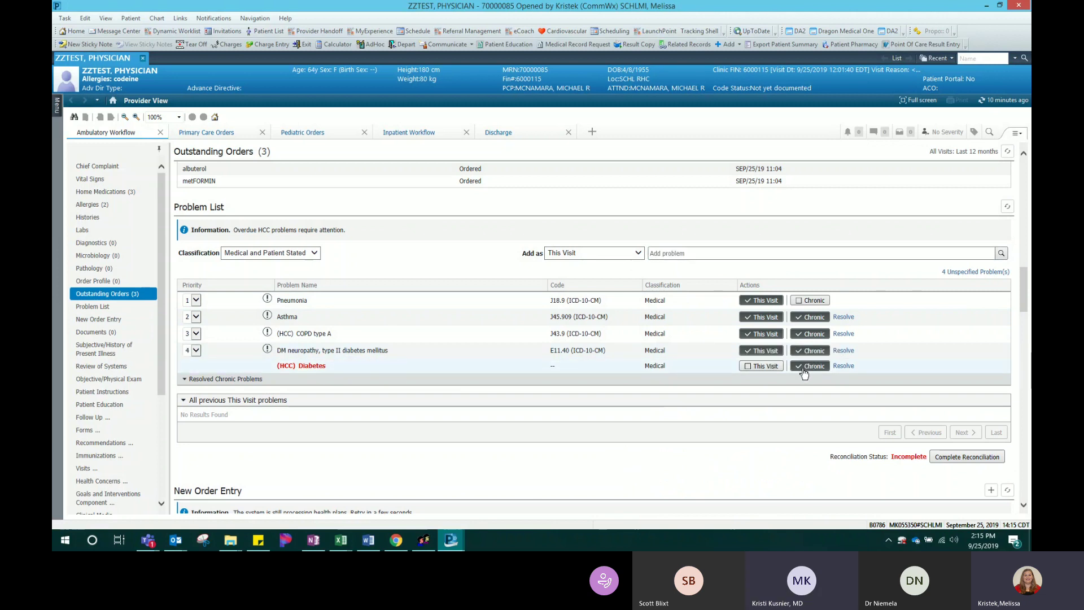
pyautogui.click(811, 366)
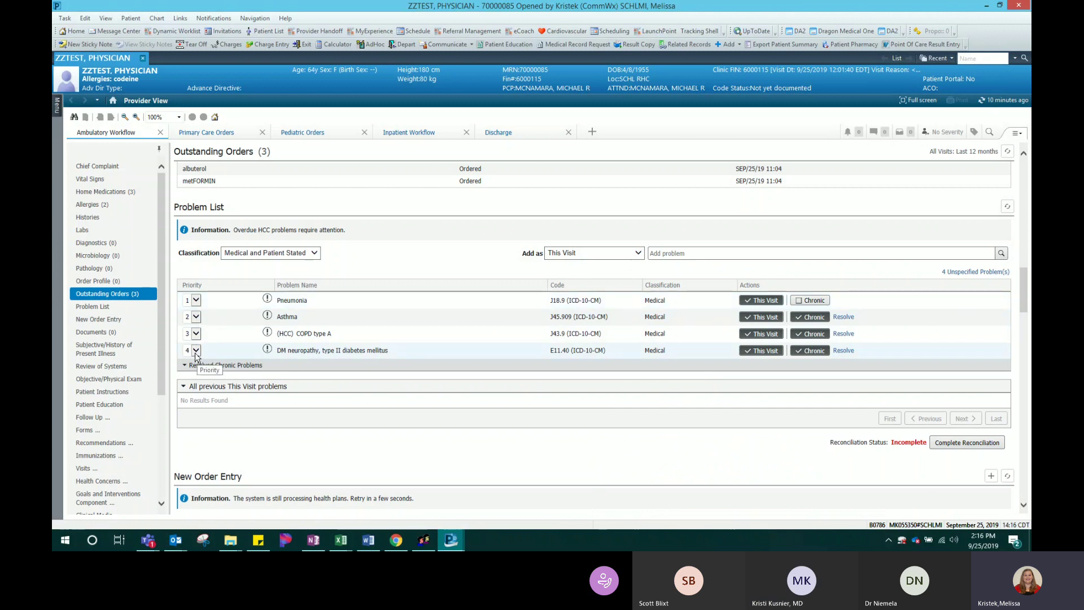
# Raise DM neuropathy, type II diabetes mellitus to priority 1, rank Asthma above it as priority 1, and close Asthma's details
pyautogui.click(195, 351)
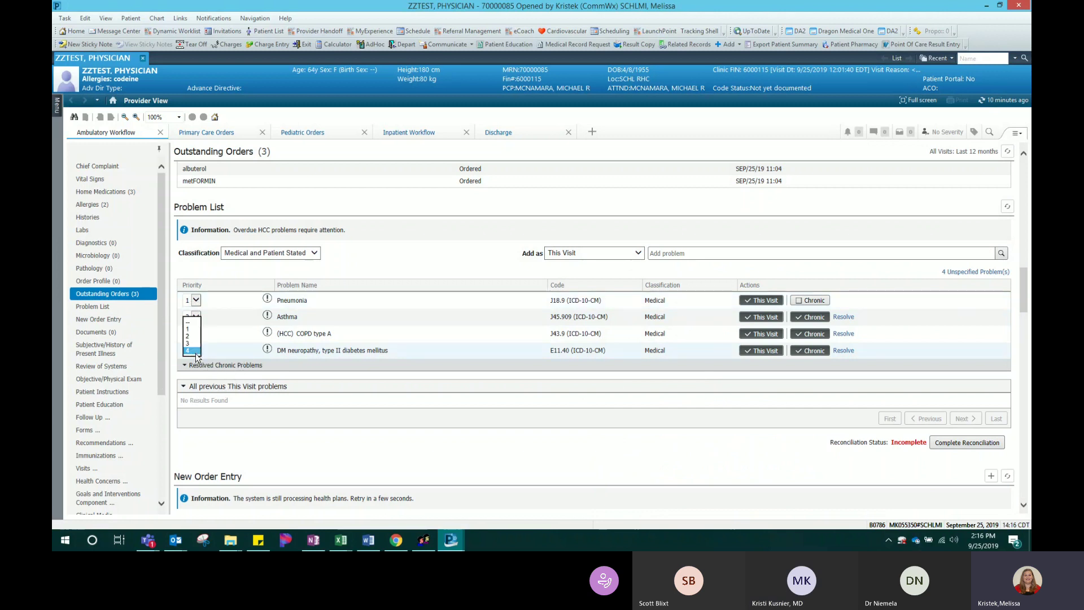
pyautogui.click(191, 329)
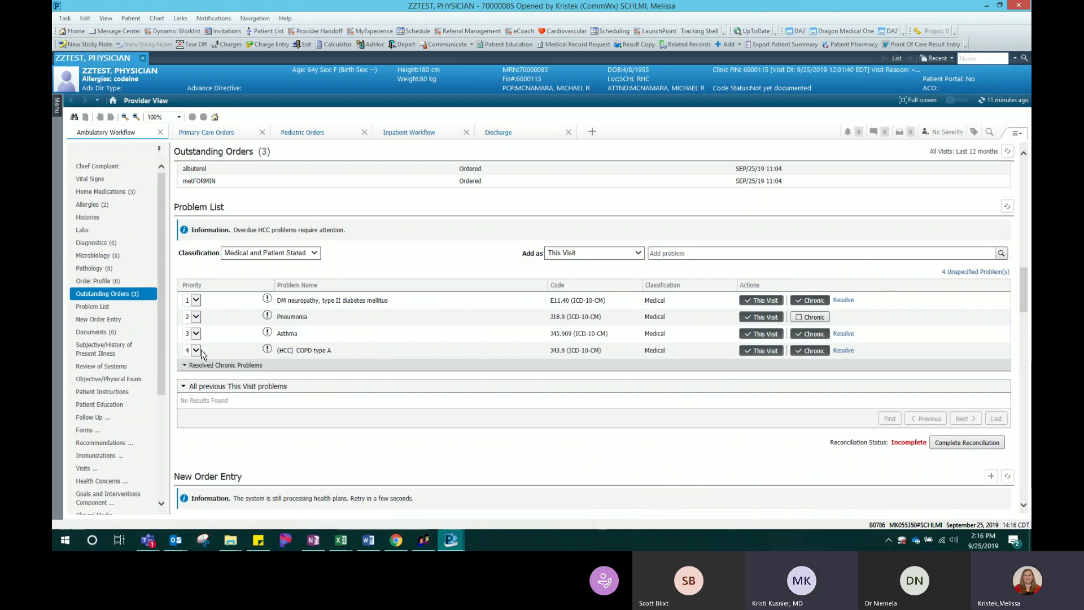
pyautogui.click(315, 329)
pyautogui.click(196, 334)
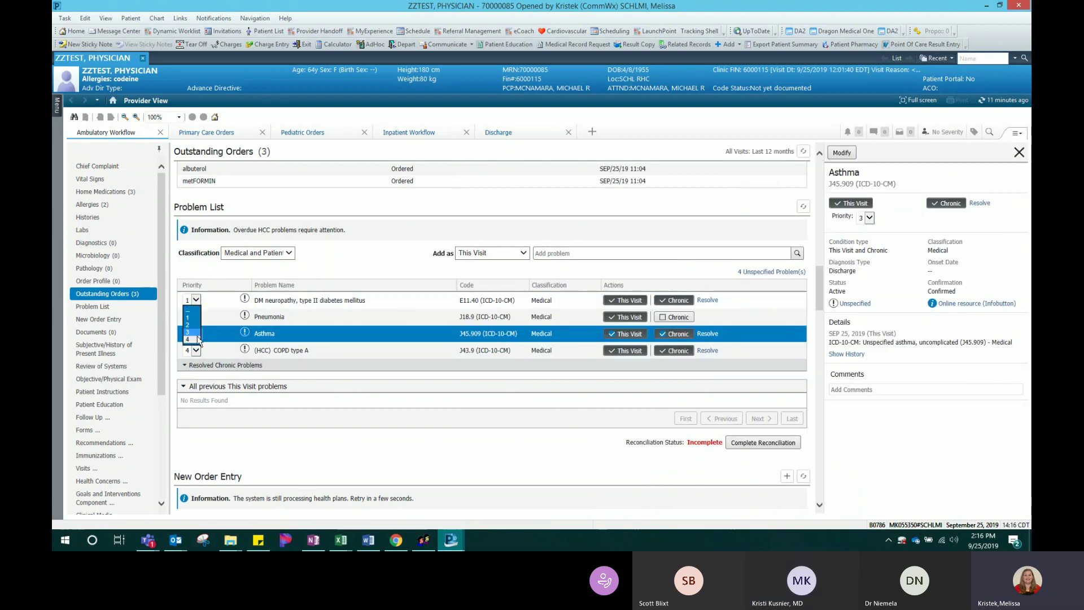
pyautogui.click(191, 318)
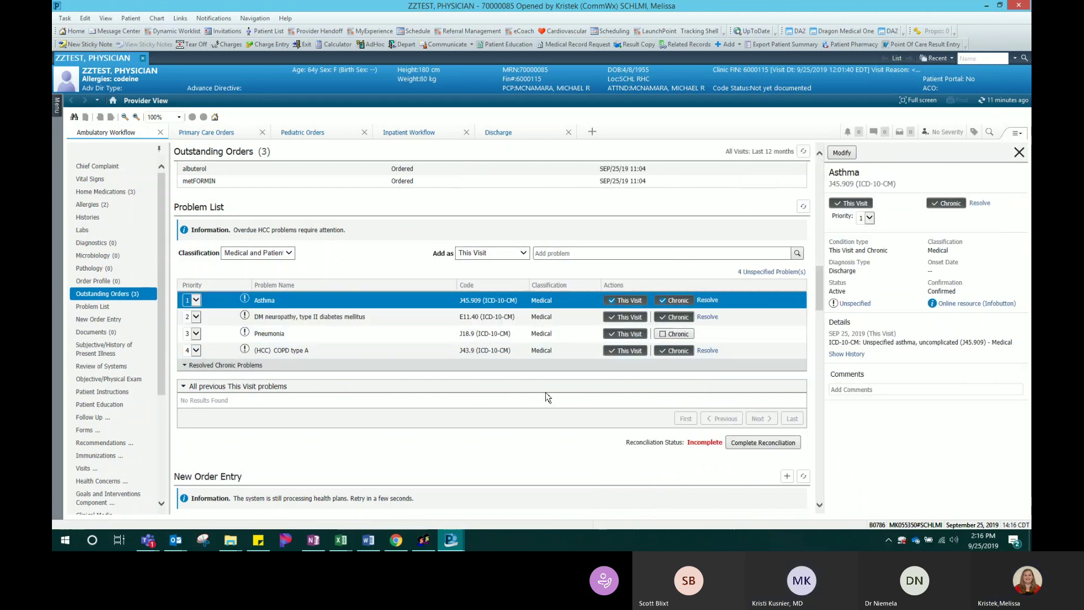
pyautogui.click(1019, 153)
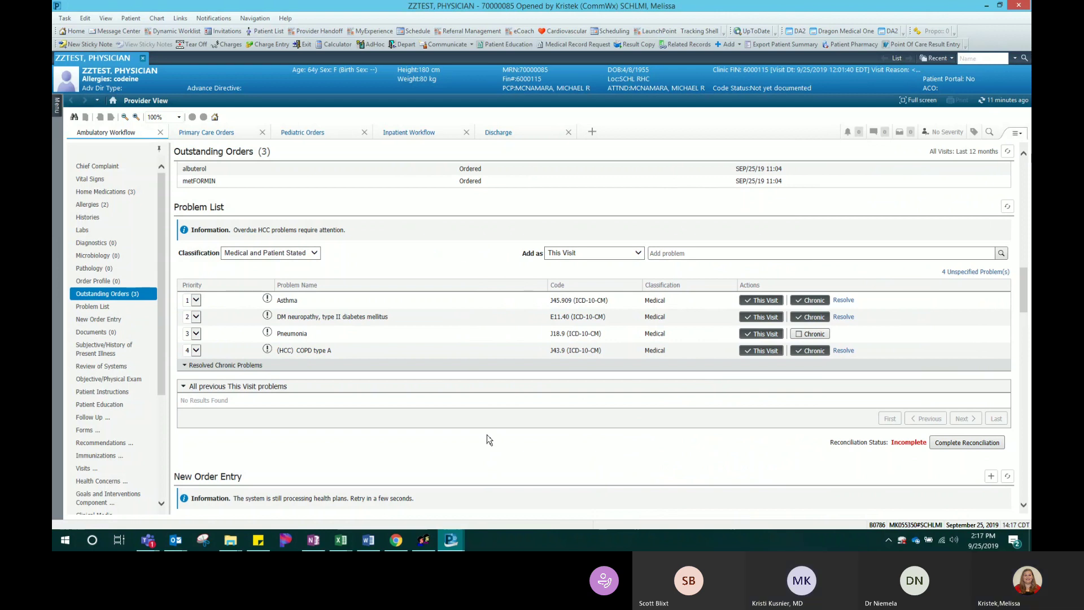
# Review the New Order Entry and Documents sections, including the available document type filters, leaving the filter unchanged
pyautogui.scroll(-5, 370, 450)
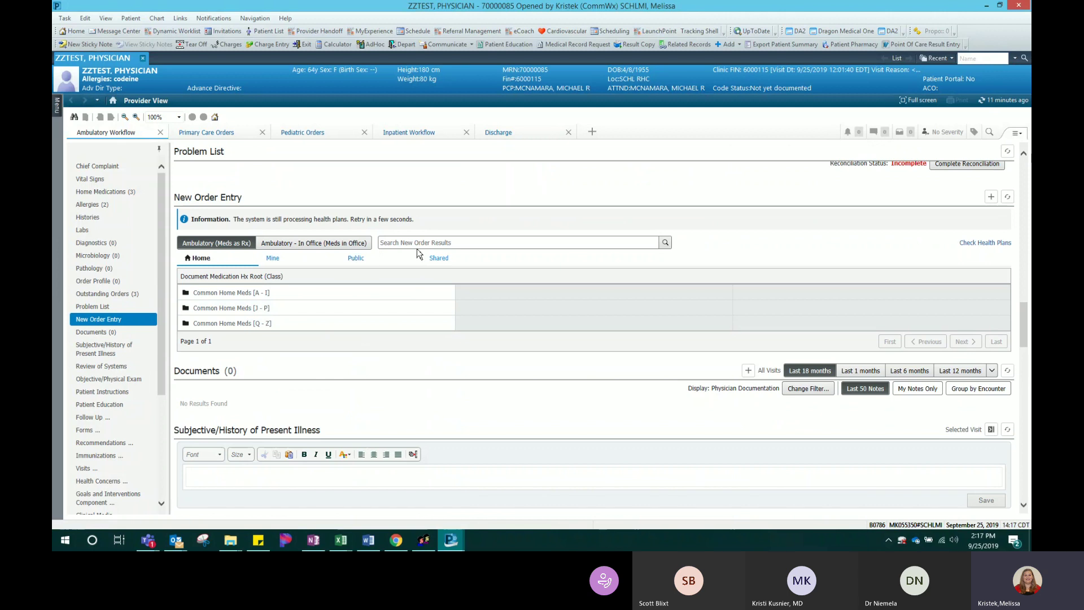
pyautogui.scroll(-3, 700, 259)
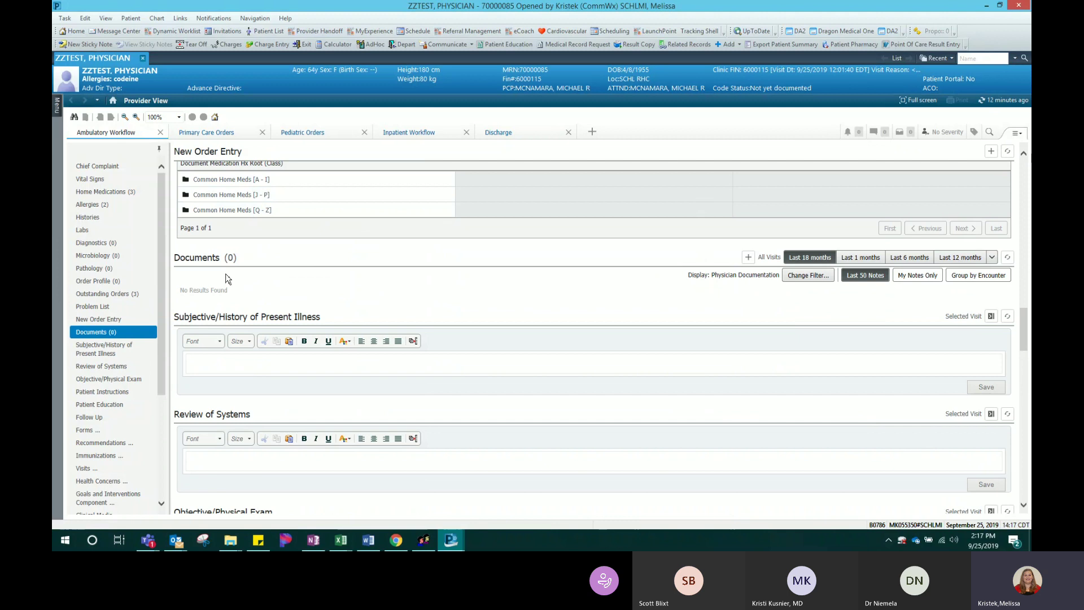
pyautogui.click(817, 280)
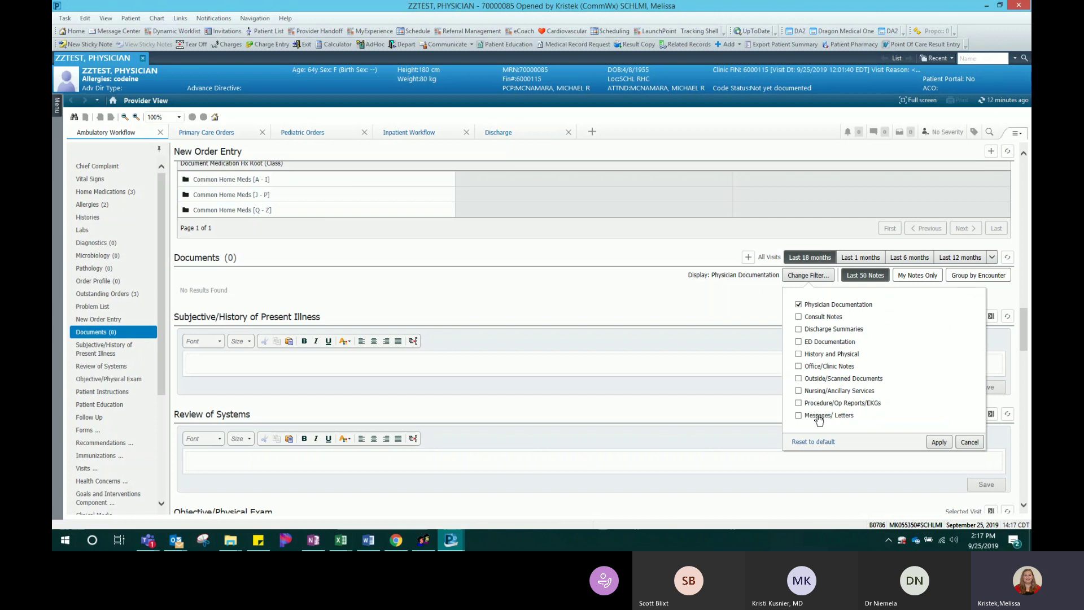
pyautogui.click(969, 442)
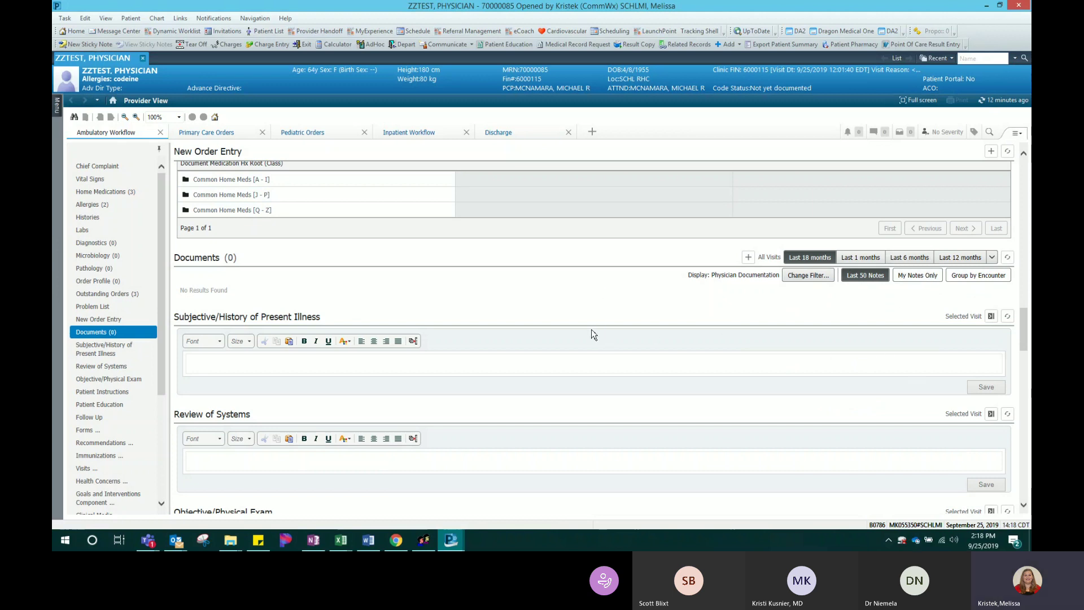
# Enter "this is a test" in the Subjective/History of Present Illness note, followed by a new line
pyautogui.scroll(-1, 582, 289)
pyautogui.scroll(-1, 584, 292)
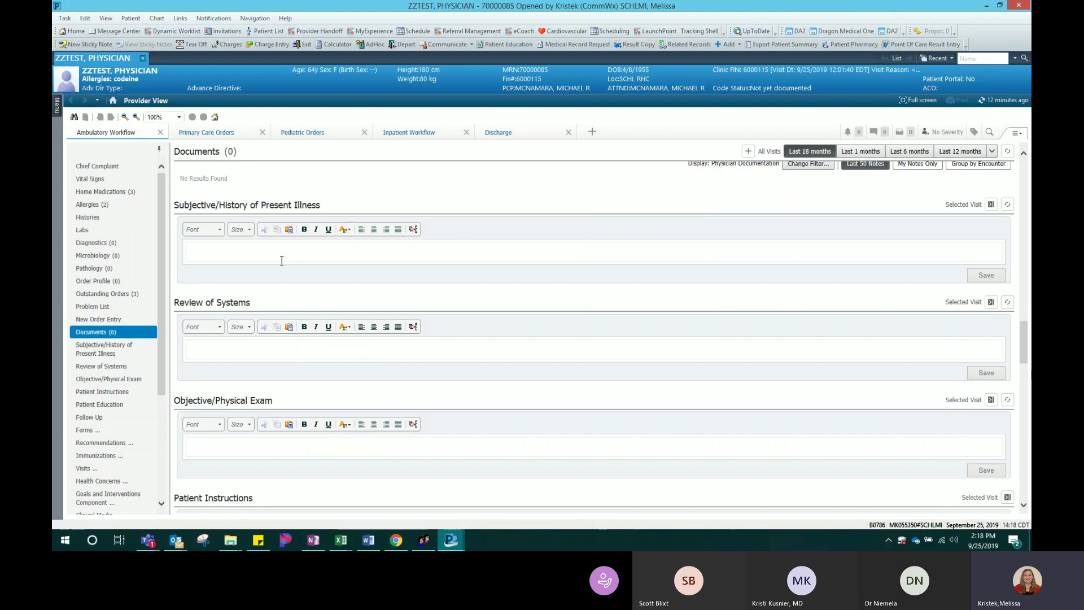
pyautogui.scroll(-2, 276, 356)
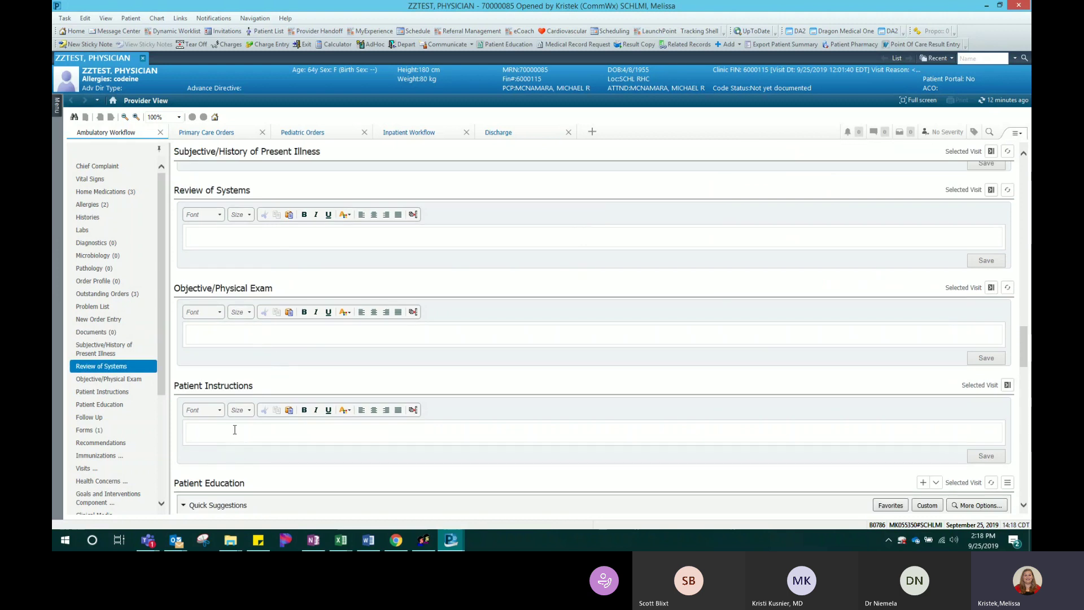
pyautogui.scroll(2, 236, 430)
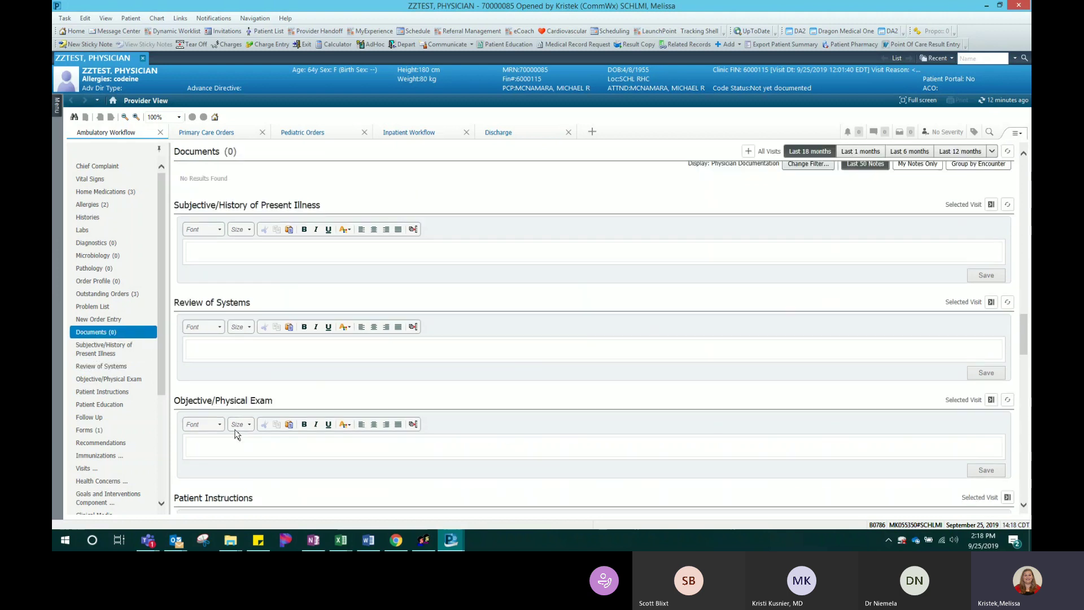
pyautogui.click(208, 251)
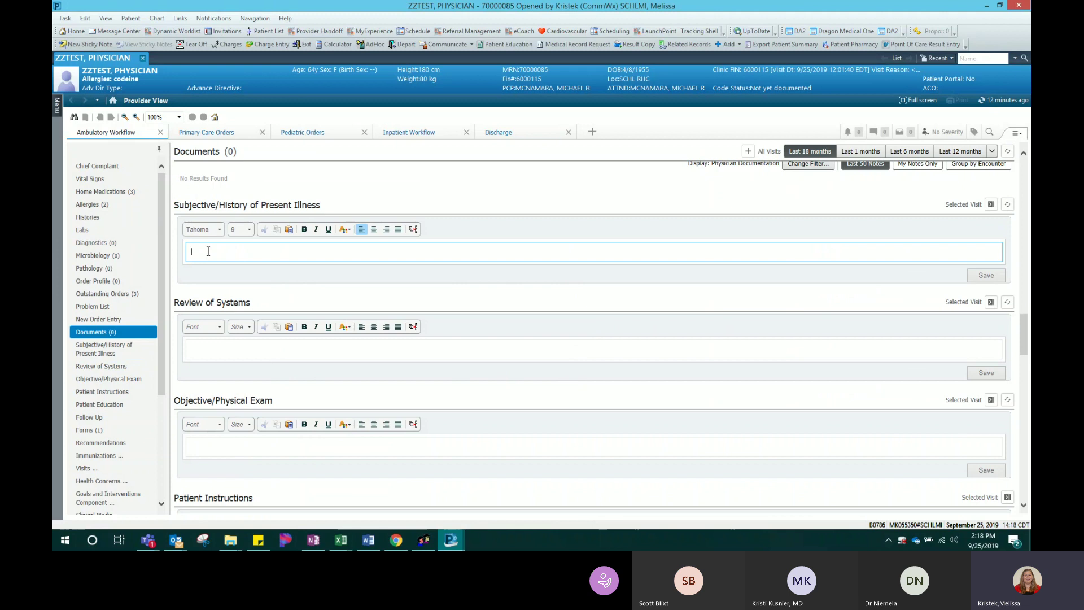
pyautogui.write('this is a test')
pyautogui.press('Return')
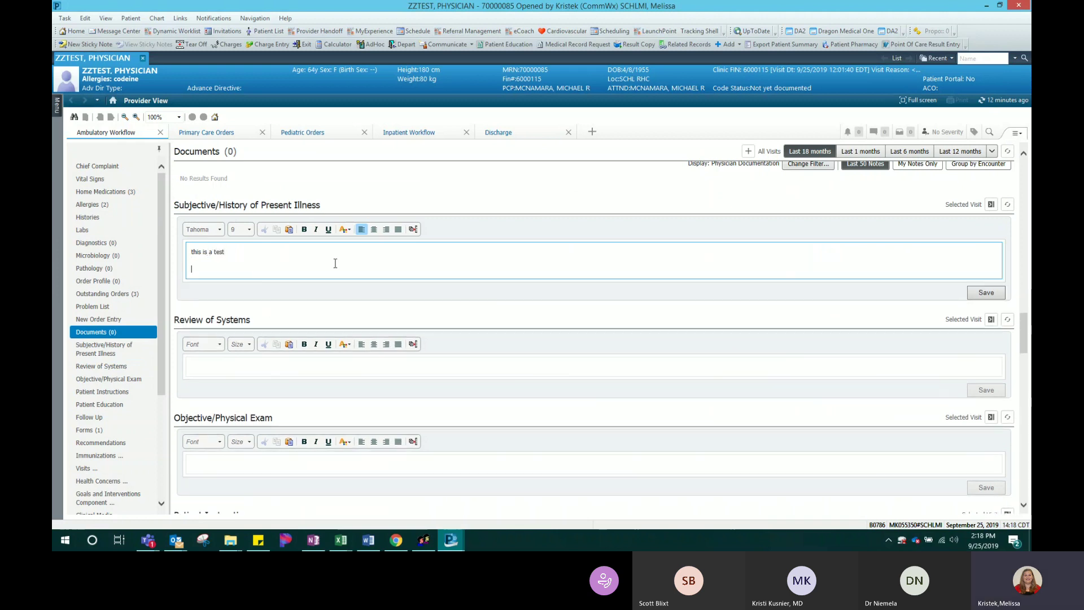
# Look through the personal and public auto text phrases, and close the auto text manager
pyautogui.click(414, 230)
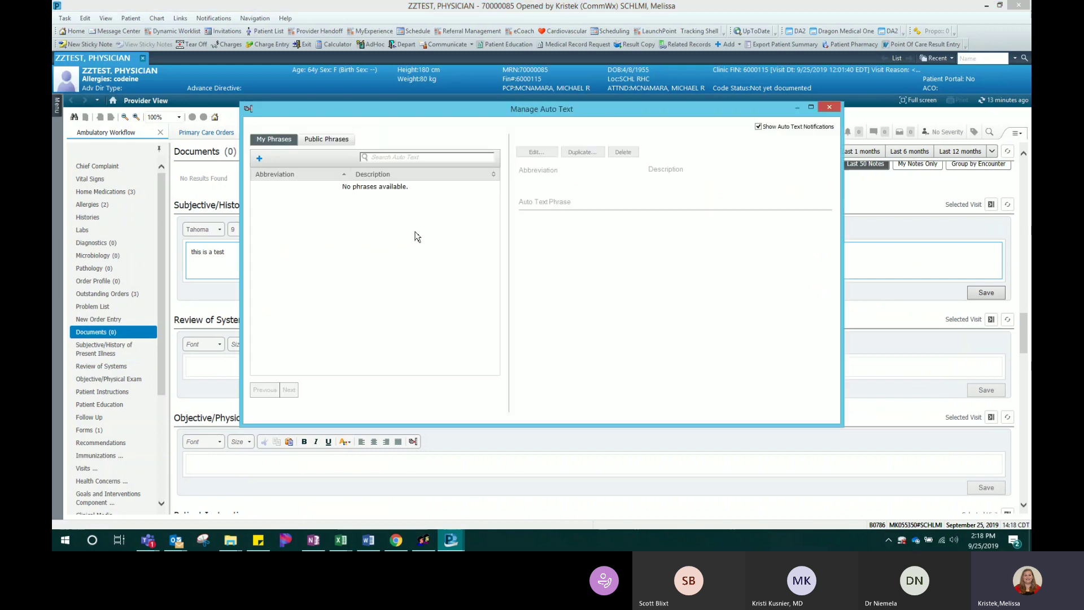
pyautogui.click(338, 139)
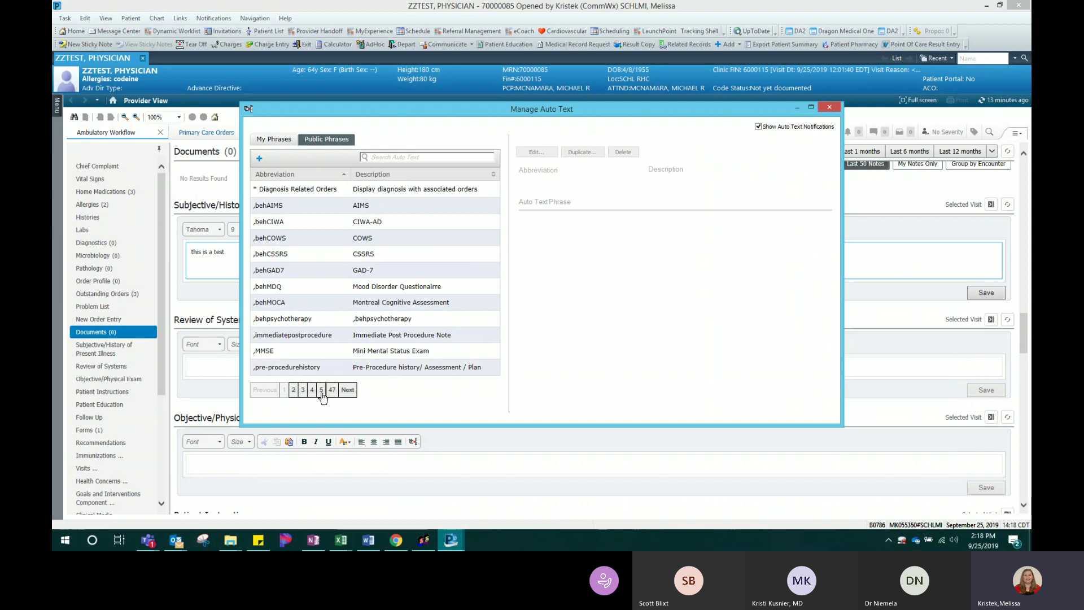
pyautogui.click(270, 141)
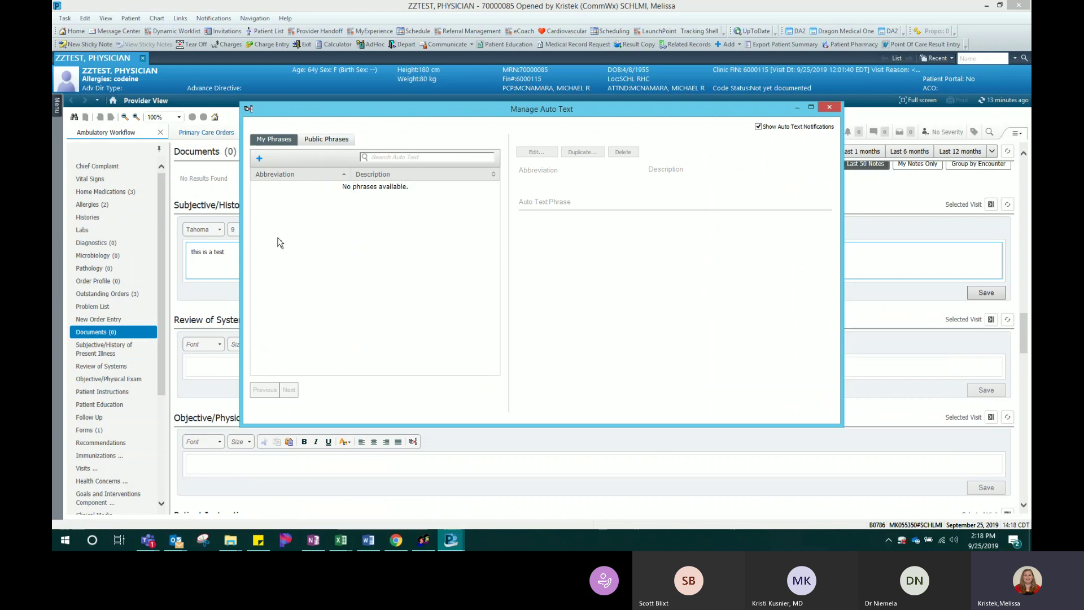
pyautogui.click(829, 109)
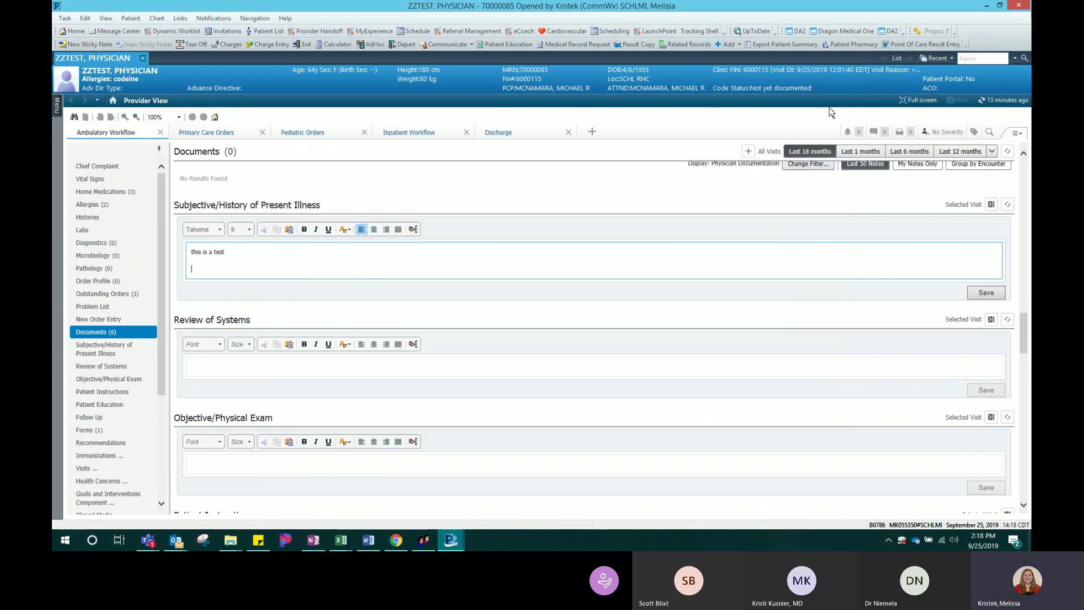
# Create a personal auto text phrase abbreviated /test from the note text "this is a test", save it and close the manager
pyautogui.moveTo(241, 252); pyautogui.dragTo(184, 252)
pyautogui.click(240, 263)
pyautogui.moveTo(232, 255); pyautogui.dragTo(186, 252)
pyautogui.rightClick(207, 251)
pyautogui.click(230, 269)
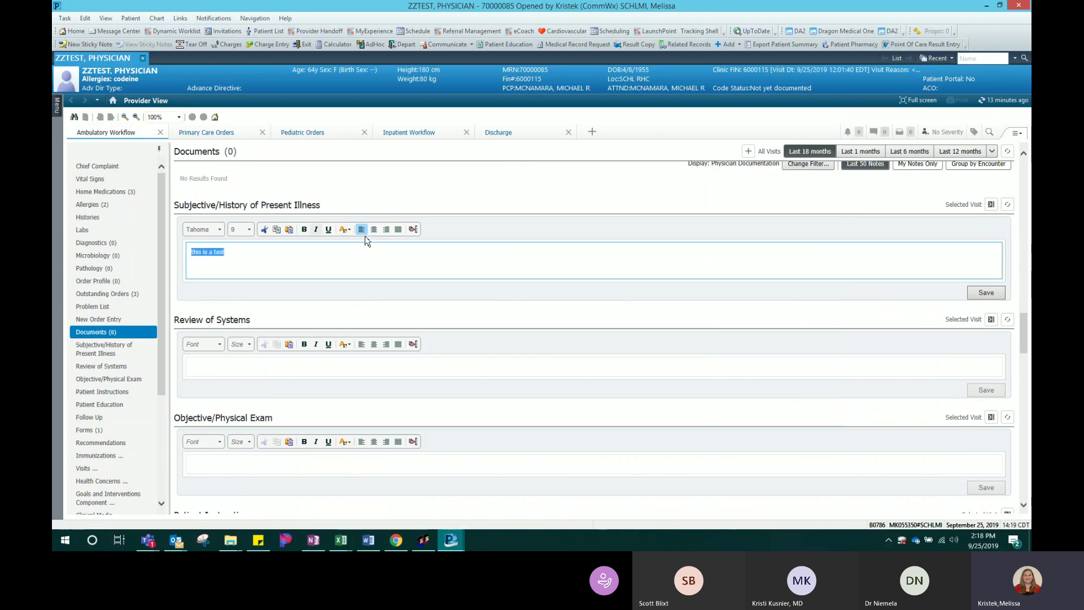
pyautogui.click(413, 229)
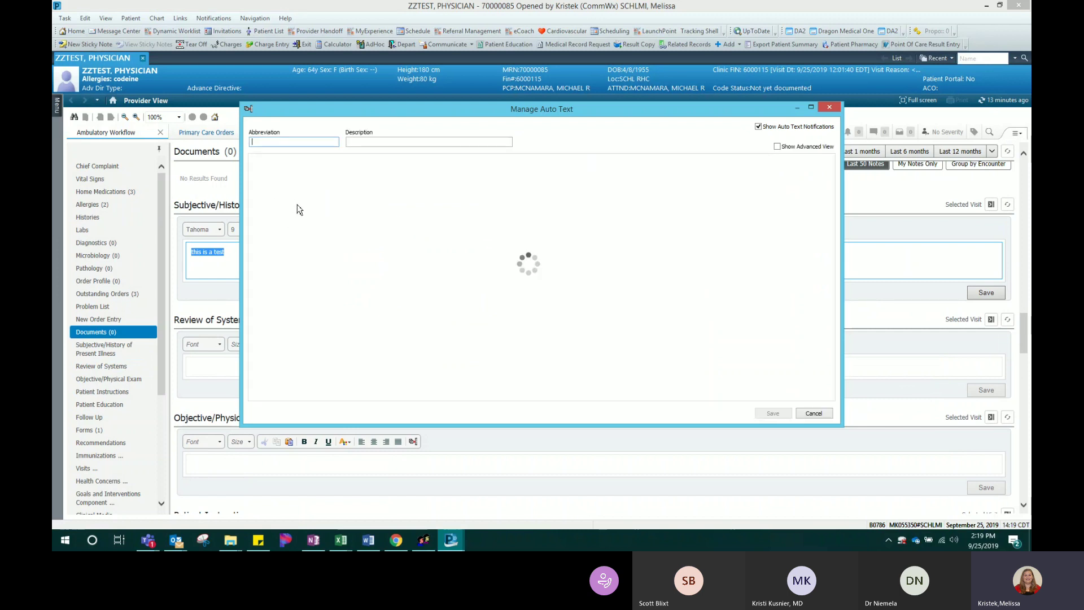
pyautogui.hotkey('ctrl', 'v')
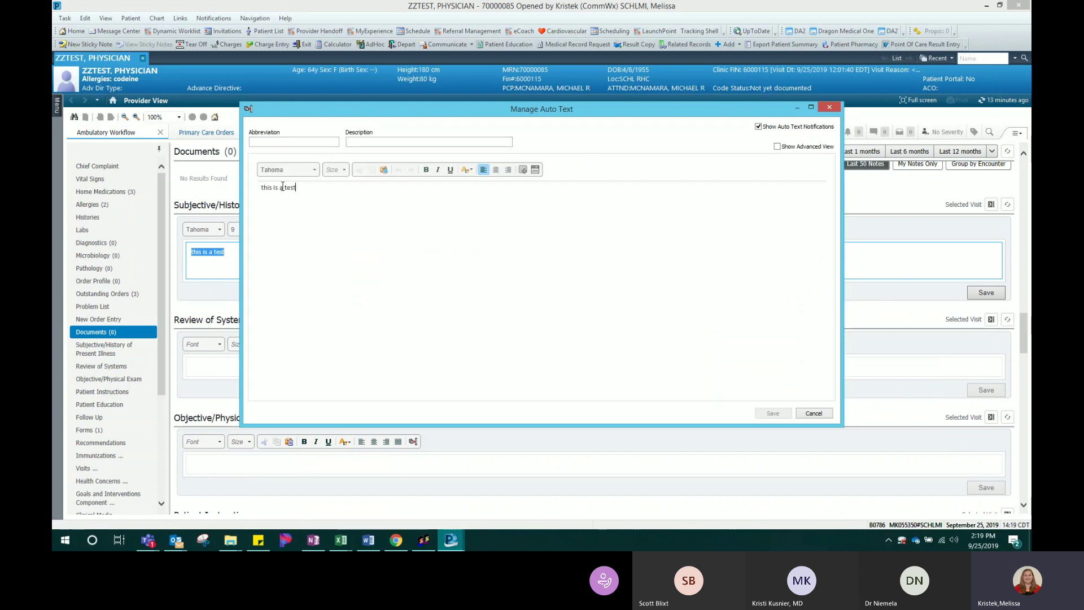
pyautogui.click(277, 143)
pyautogui.write('/test')
pyautogui.click(773, 414)
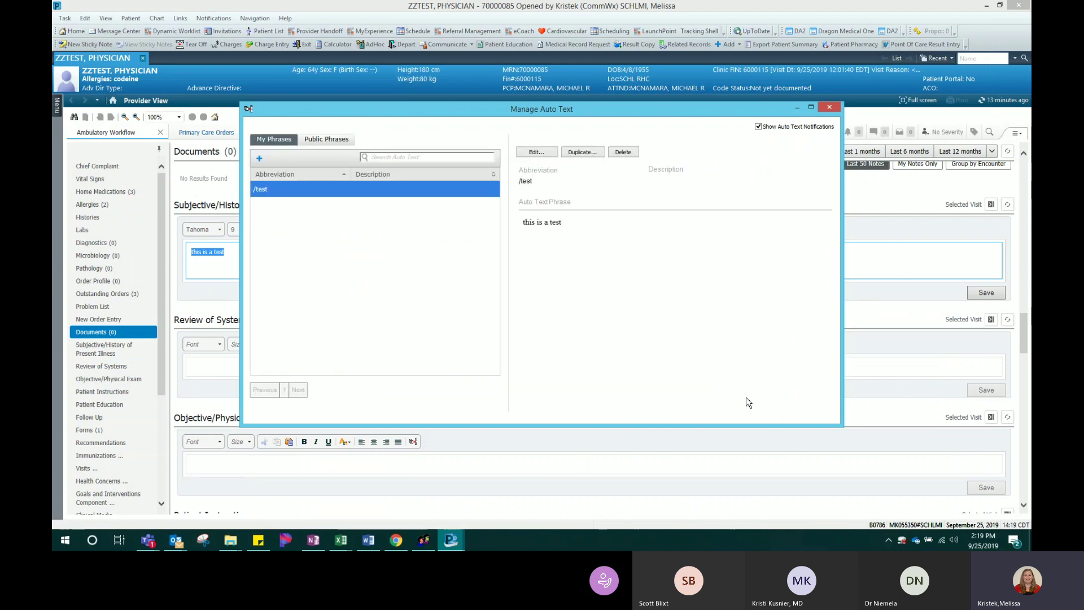
pyautogui.click(829, 108)
# Replace the Subjective/History of Present Illness text with the /test auto text phrase
pyautogui.press('BackSpace')
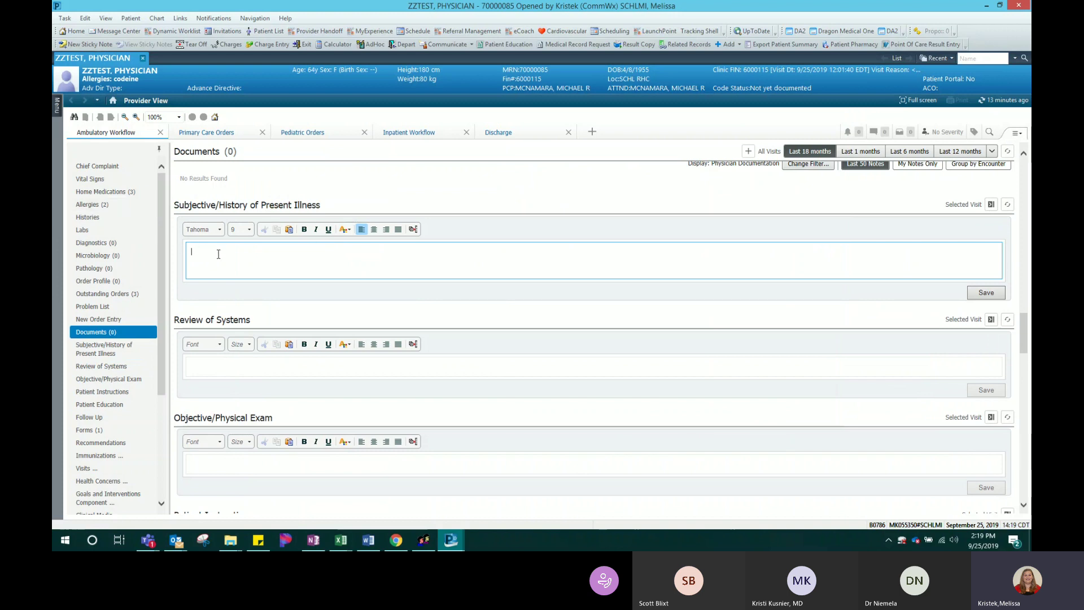
pyautogui.write('/t')
pyautogui.click(218, 254)
# Insert the public auto text phrase .roscomplete into the Review of Systems note
pyautogui.click(211, 366)
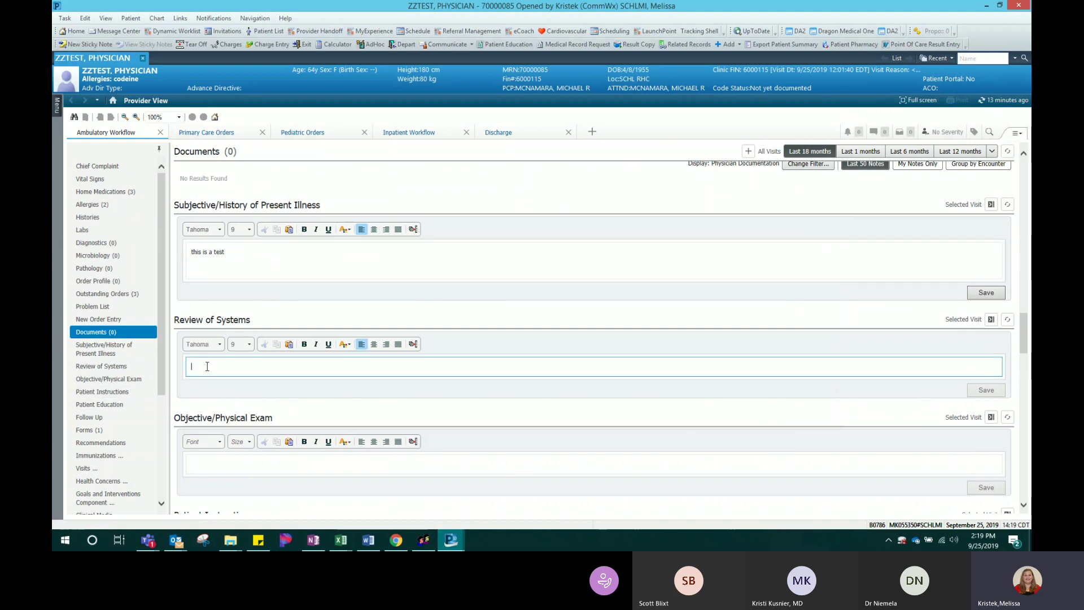
pyautogui.write('.r')
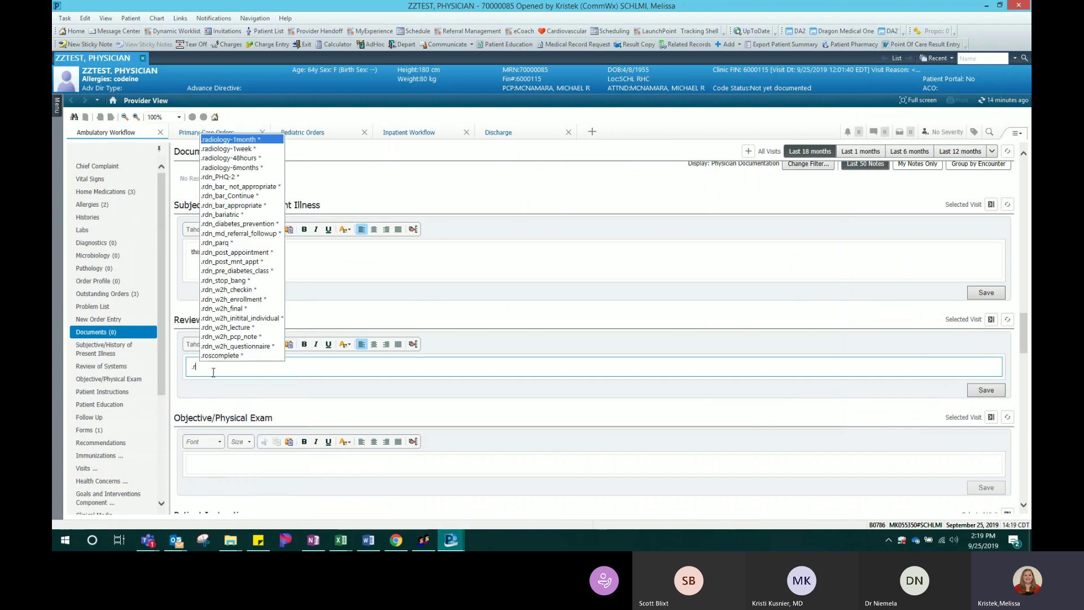
pyautogui.write('o')
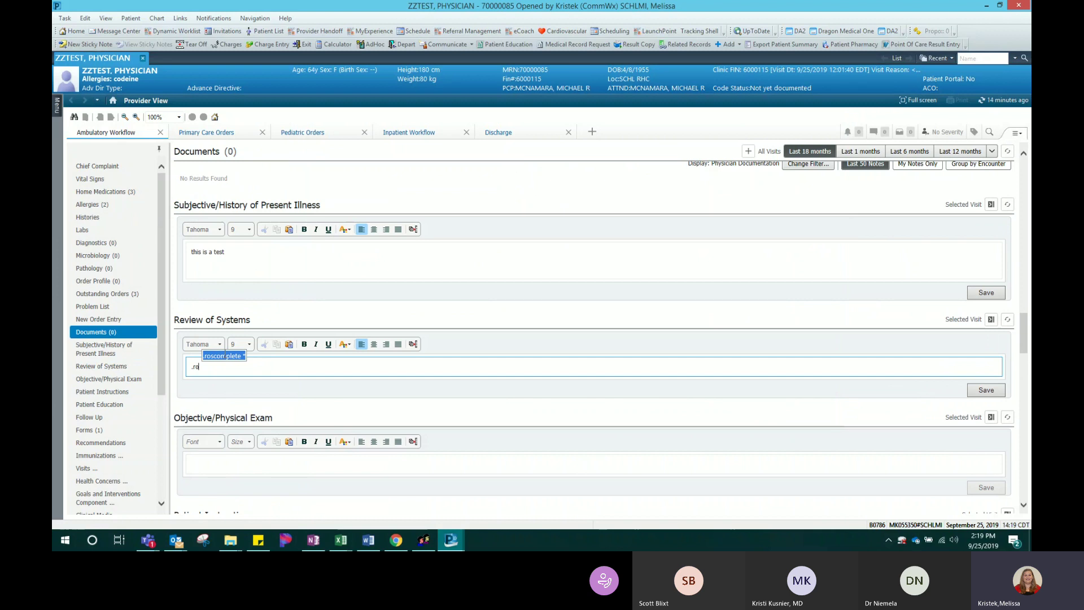
pyautogui.click(224, 356)
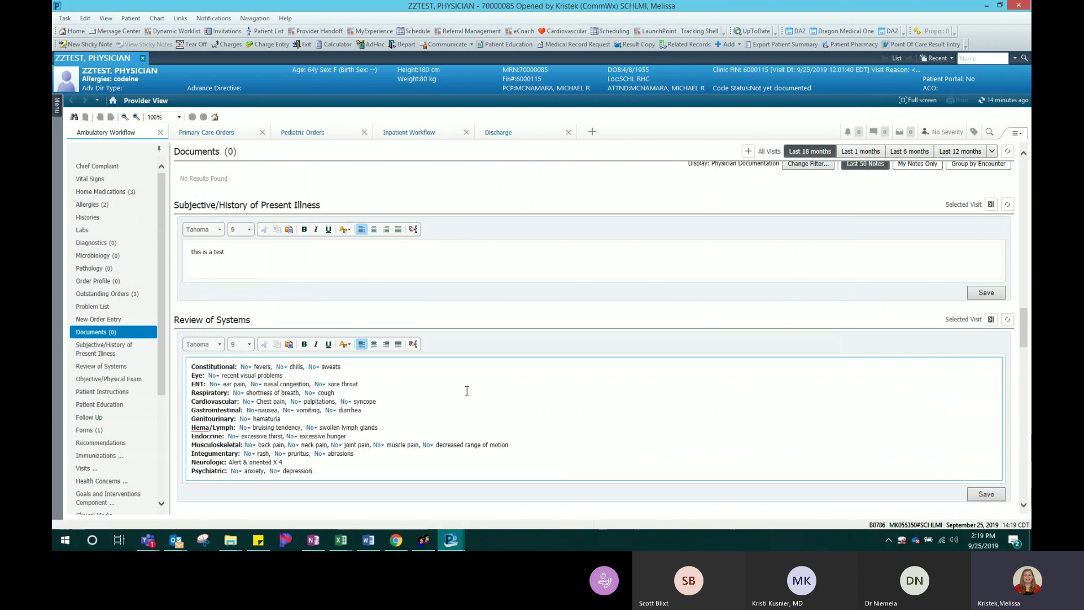
# Set chills and sweats in the Constitutional line of the Review of Systems to "Positive for"
pyautogui.scroll(-2, 467, 391)
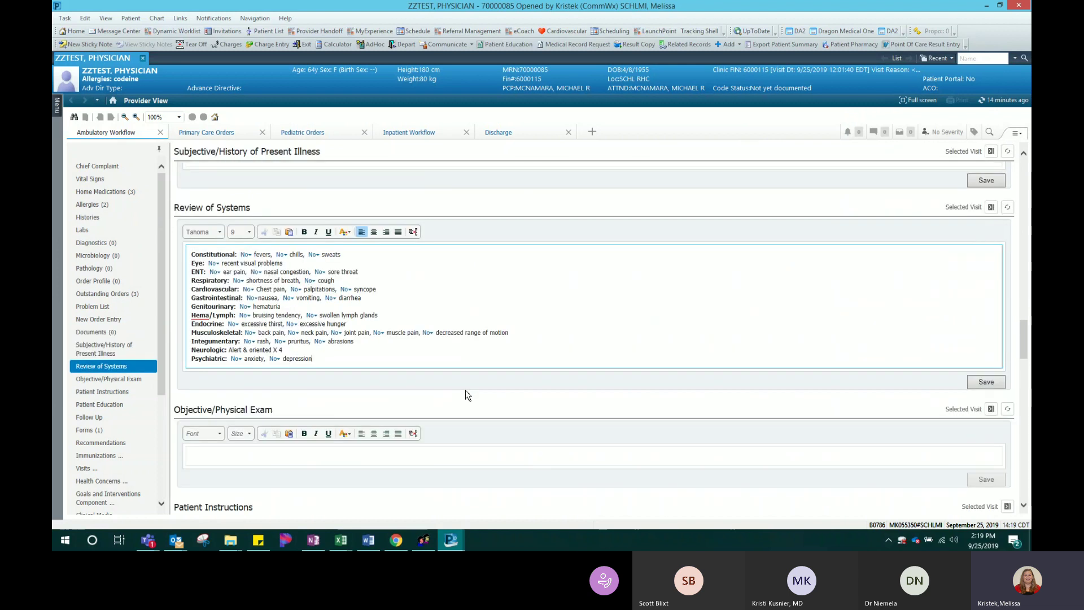
pyautogui.click(281, 255)
pyautogui.click(298, 275)
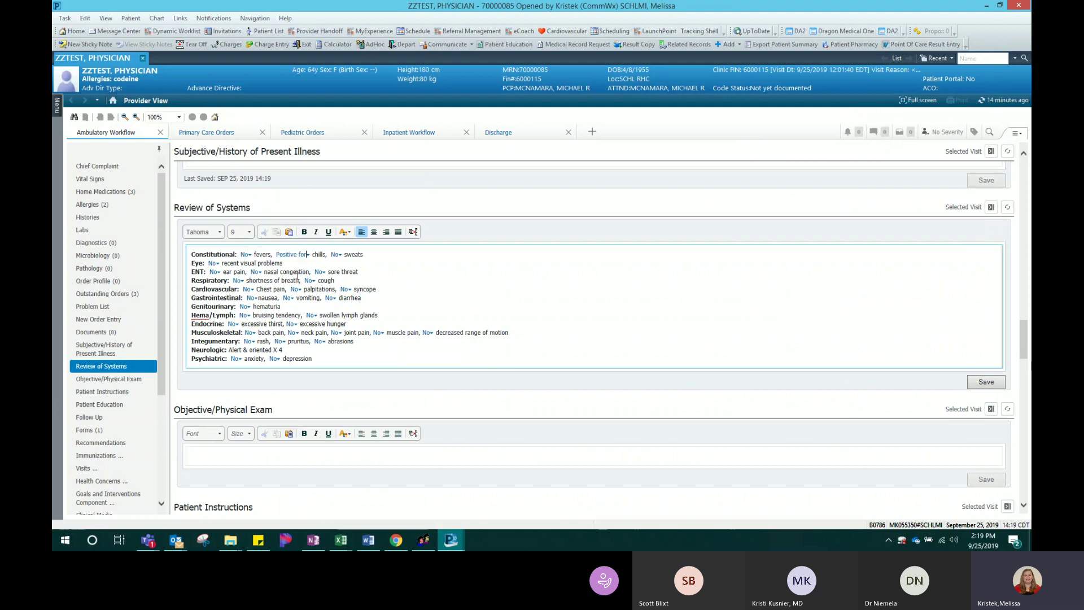
pyautogui.click(335, 254)
pyautogui.click(345, 272)
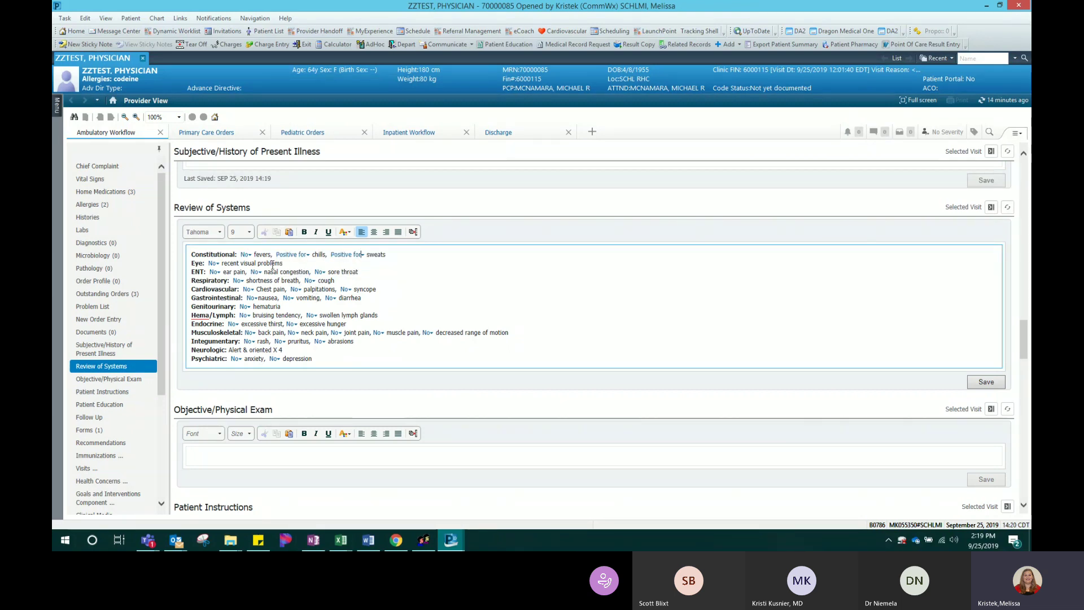
pyautogui.click(291, 255)
pyautogui.click(399, 267)
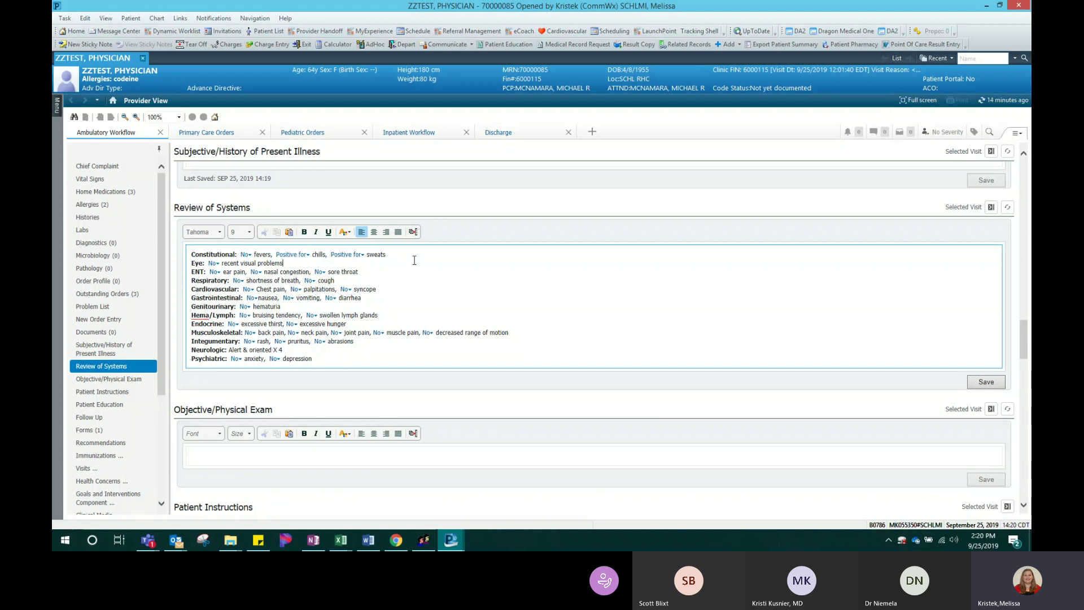
# Step through the selectable No/Positive for fields of the Review of Systems template without changing their choices
pyautogui.press('Tab')
pyautogui.press('Tab')
pyautogui.press('Tab')
pyautogui.press('Tab')
pyautogui.press('Tab')
pyautogui.press('Tab')
pyautogui.press('Tab')
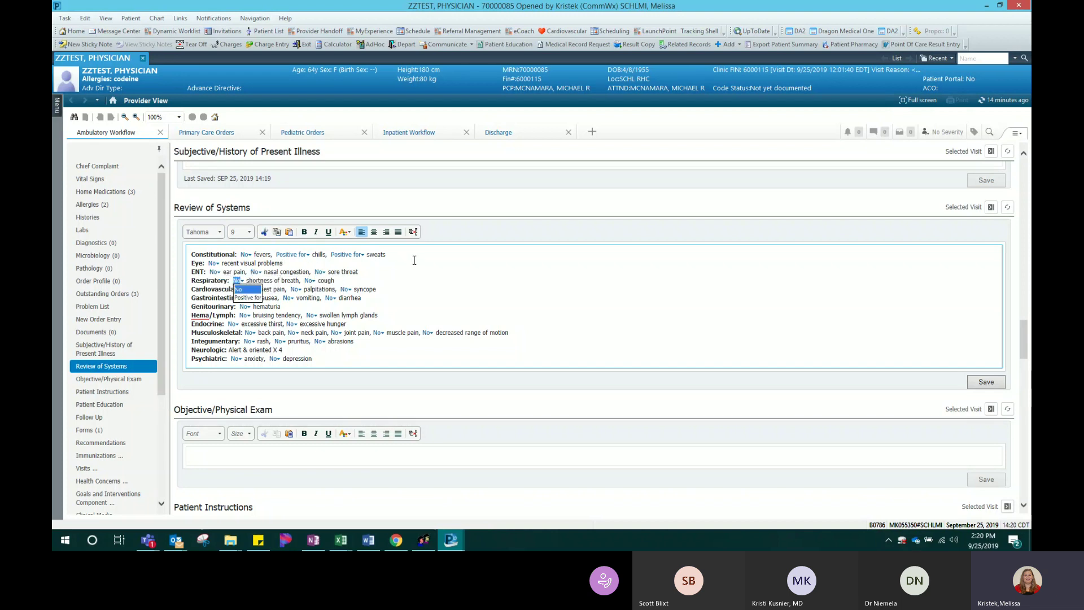
pyautogui.press('Tab')
pyautogui.press('Tab')
pyautogui.press('Tab')
pyautogui.press('Tab')
pyautogui.press('Tab')
pyautogui.press('Tab')
pyautogui.press('Tab')
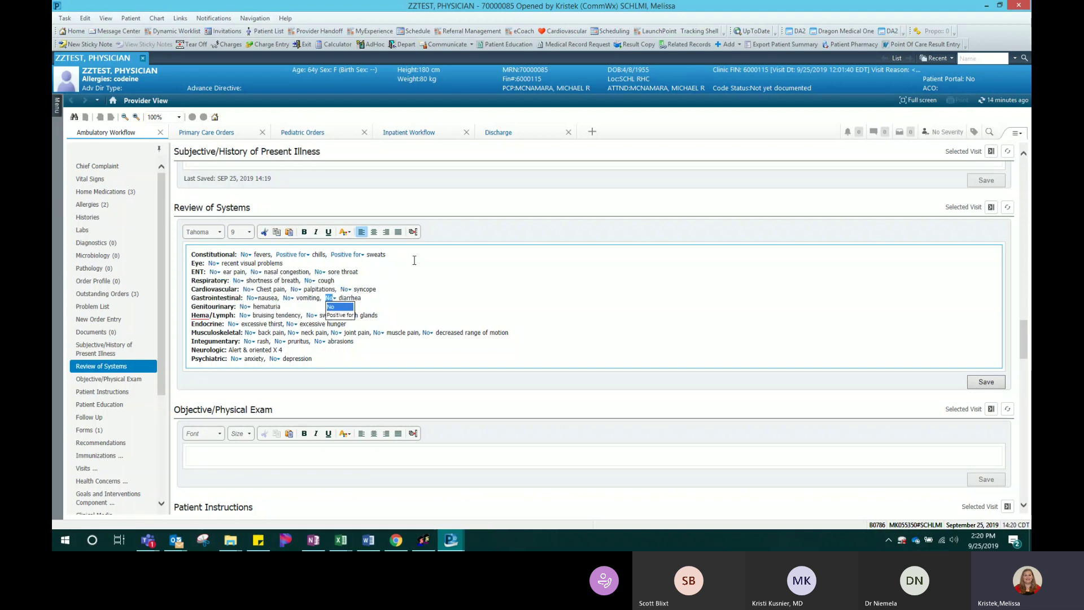
pyautogui.press('Tab')
pyautogui.press('Tab')
pyautogui.press('Tab')
pyautogui.press('Tab')
pyautogui.press('Tab')
pyautogui.press('Tab')
pyautogui.press('Tab')
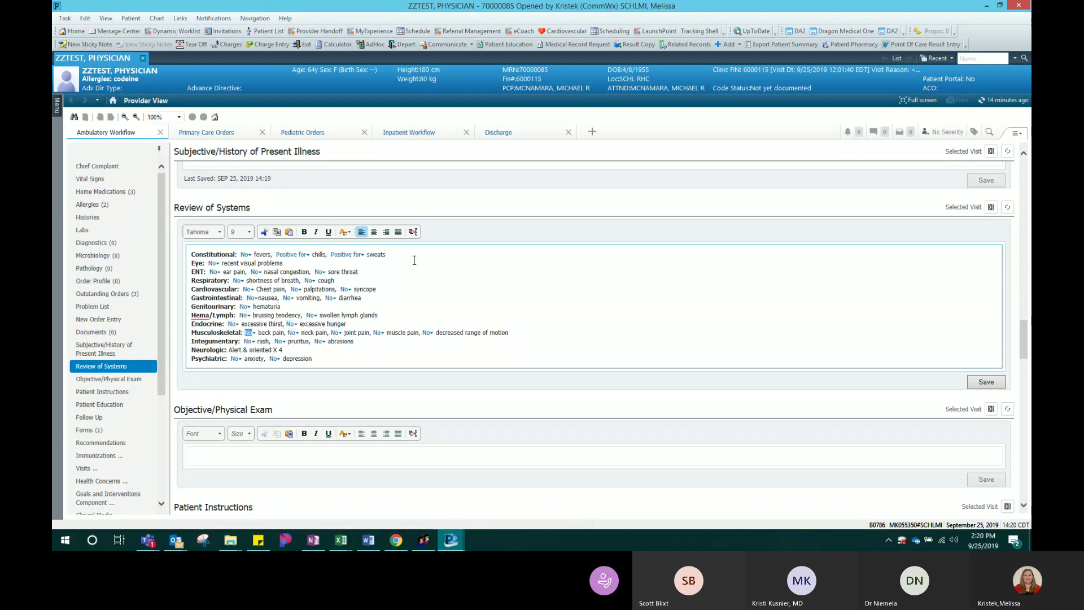
pyautogui.press('Tab')
pyautogui.press('Tab')
pyautogui.press('Tab')
pyautogui.press('Tab')
pyautogui.press('Tab')
pyautogui.press('Tab')
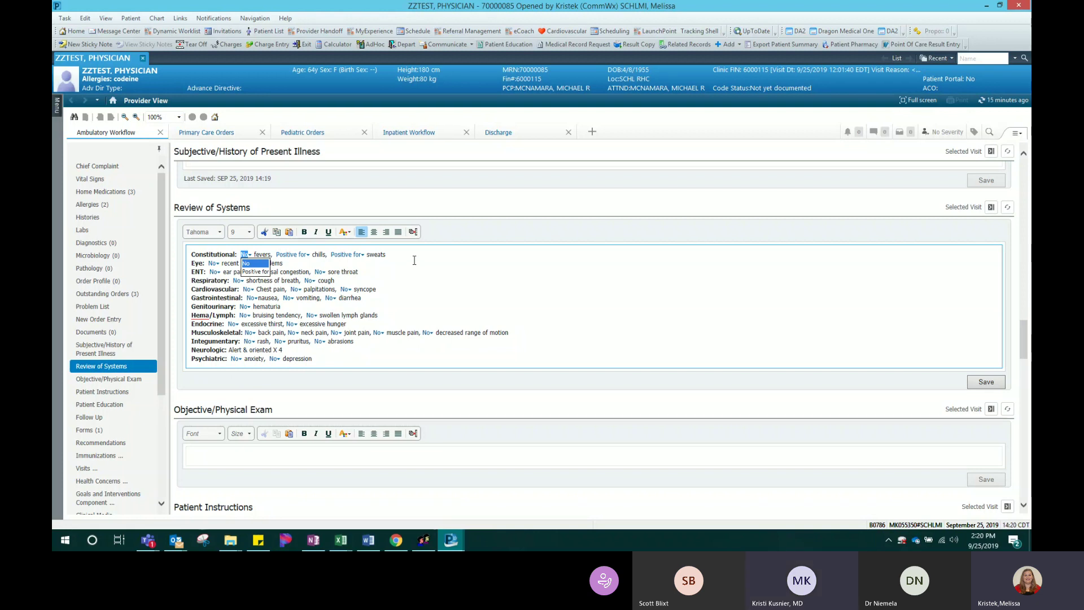
# Clear the Review of Systems note and insert the .ROSComplete auto text phrase in its place
pyautogui.scroll(-10, 444, 395)
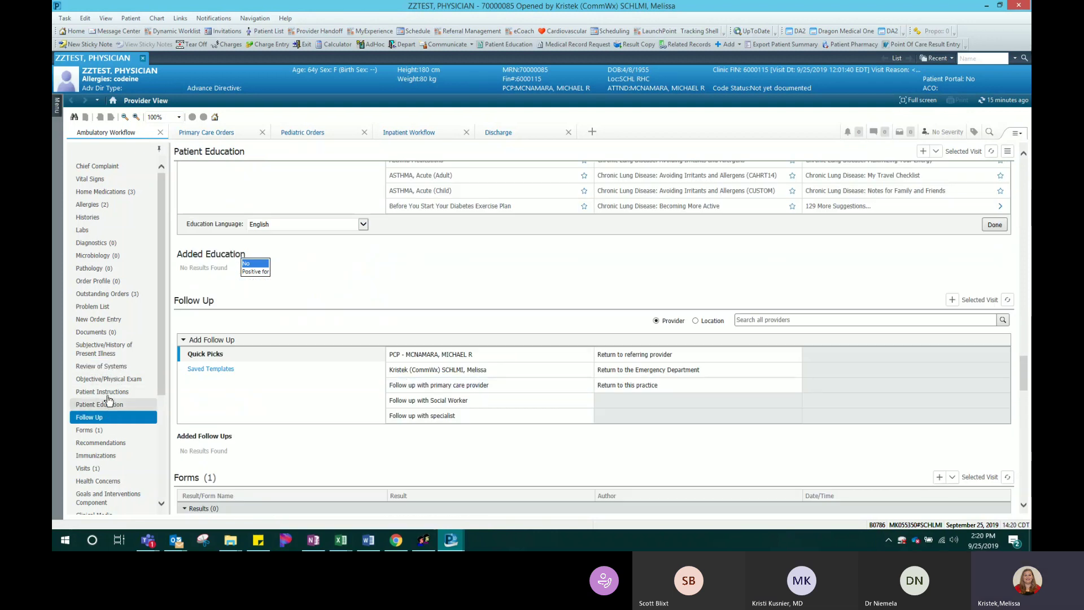
pyautogui.click(130, 371)
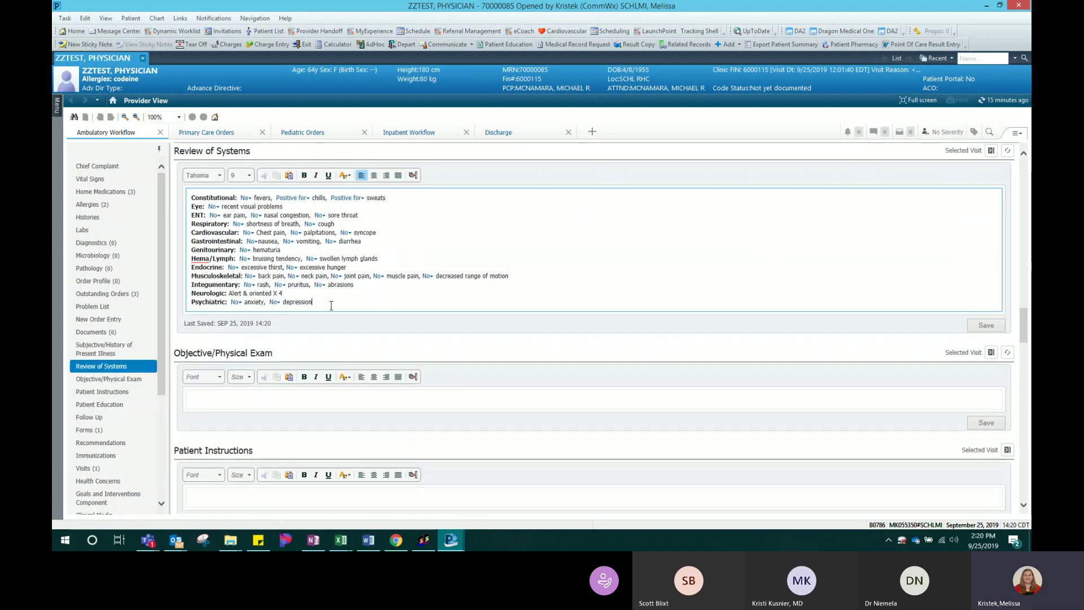
pyautogui.moveTo(314, 303); pyautogui.dragTo(192, 197)
pyautogui.press('Delete')
pyautogui.write('.R')
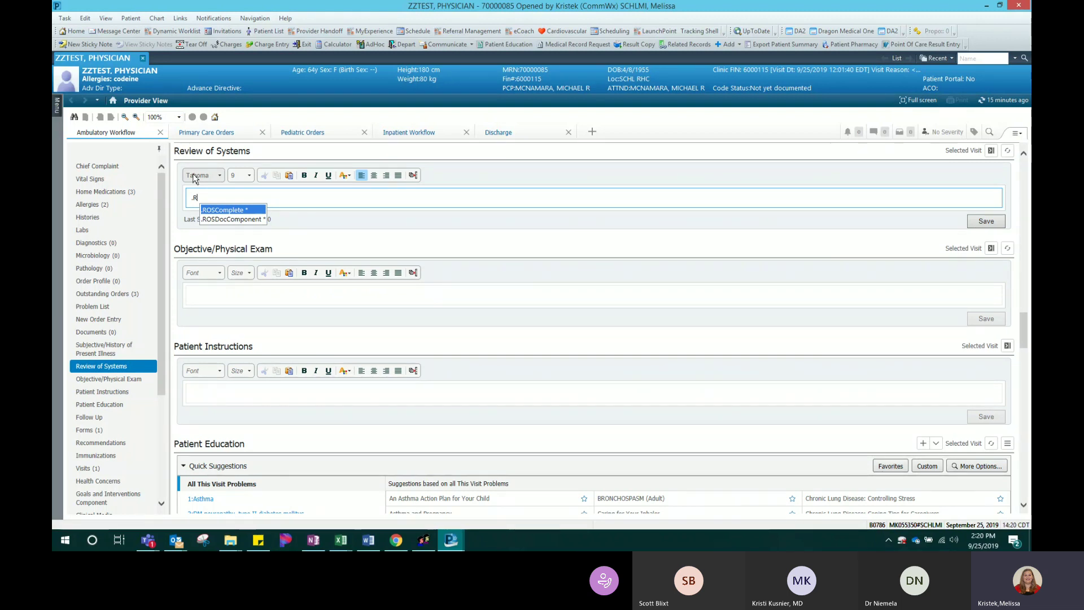
pyautogui.press('Return')
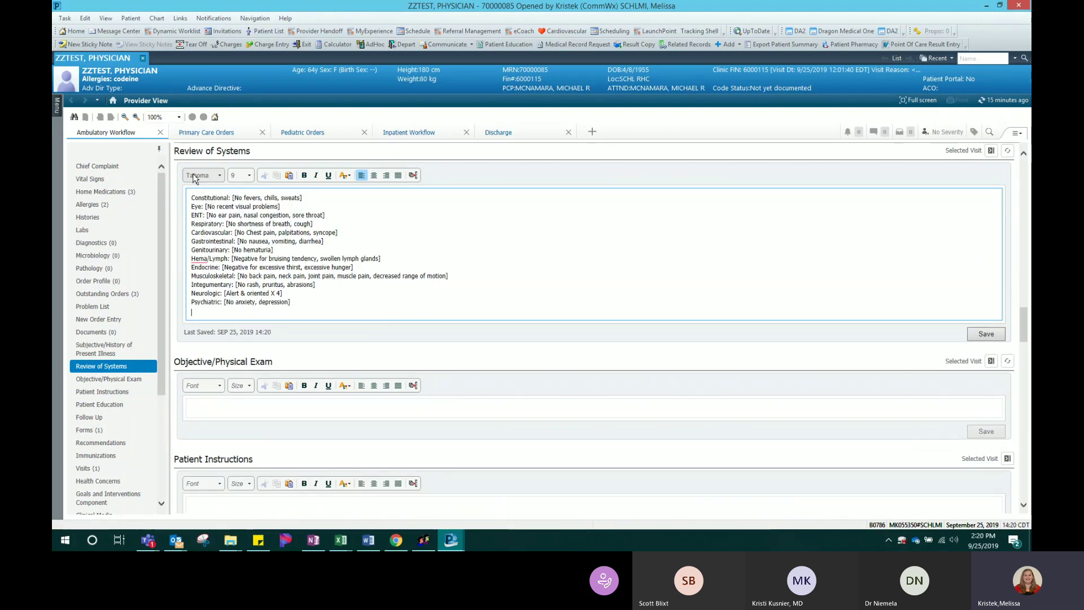
pyautogui.click(270, 293)
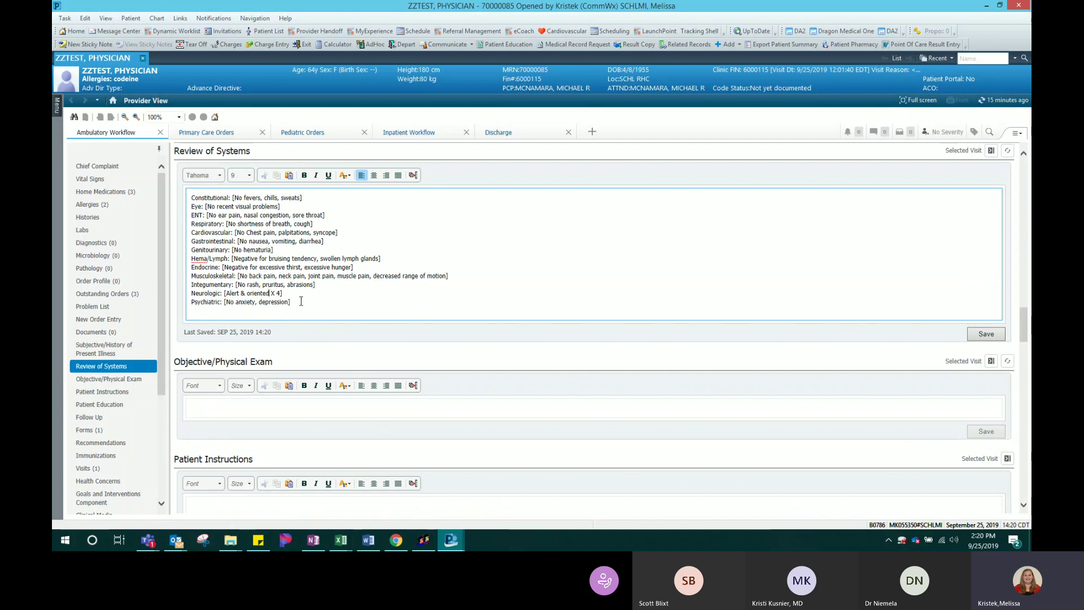
pyautogui.click(293, 304)
pyautogui.moveTo(232, 198); pyautogui.dragTo(304, 195)
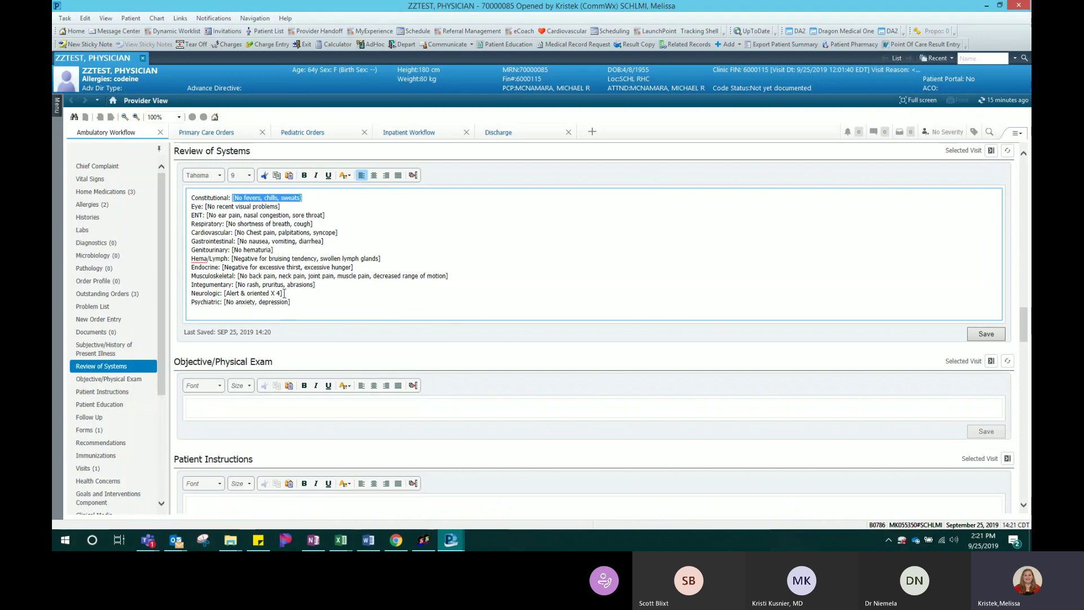
pyautogui.click(302, 303)
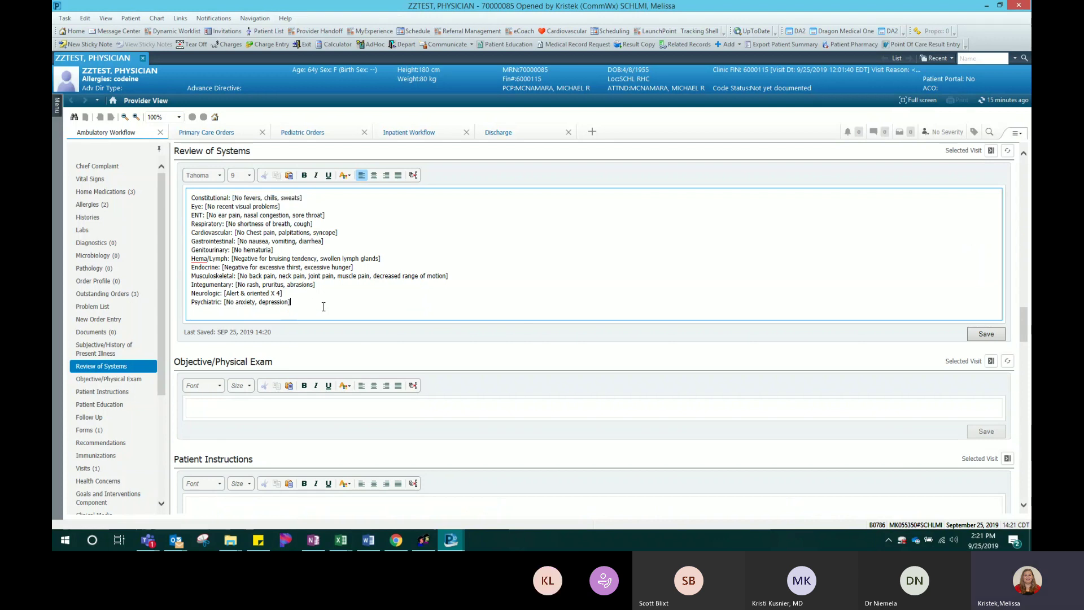
# Insert the auto text phrase .PEComplete into the Objective/Physical Exam note
pyautogui.scroll(-1, 329, 302)
pyautogui.click(250, 346)
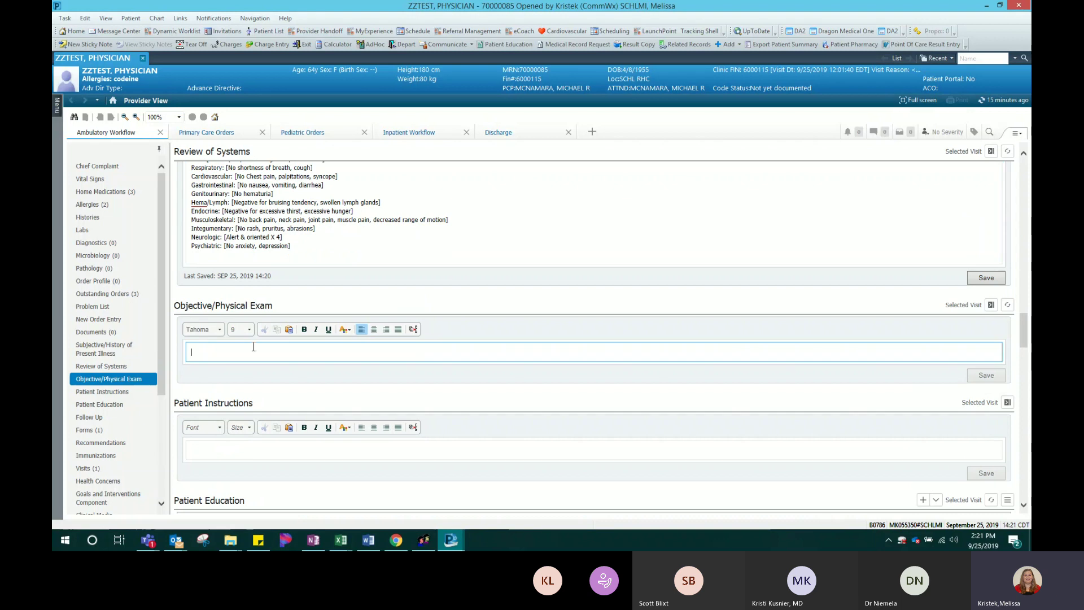
pyautogui.write('.P')
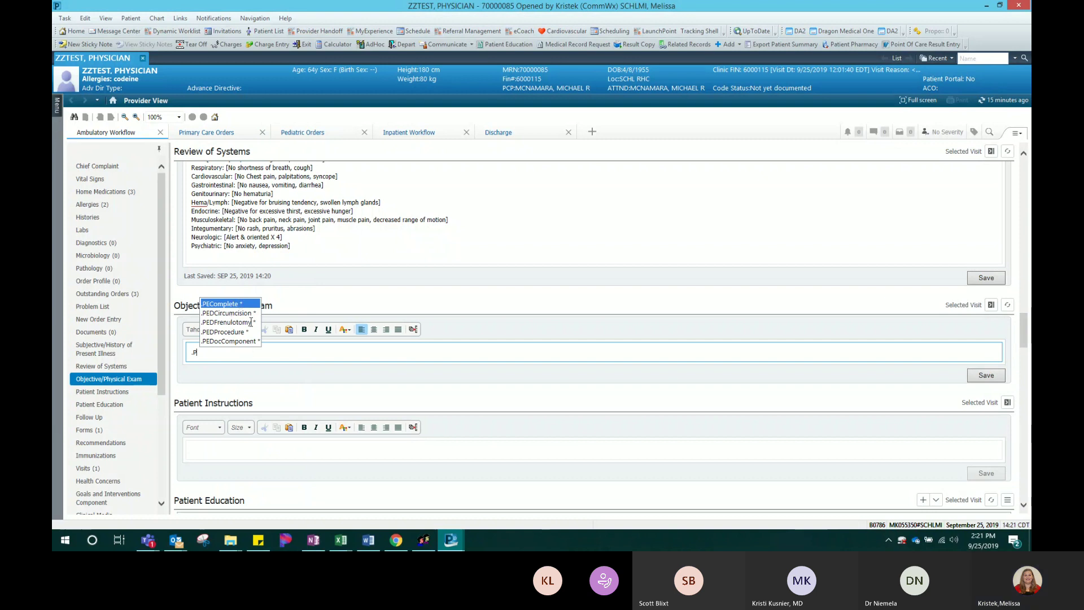
pyautogui.press('Return')
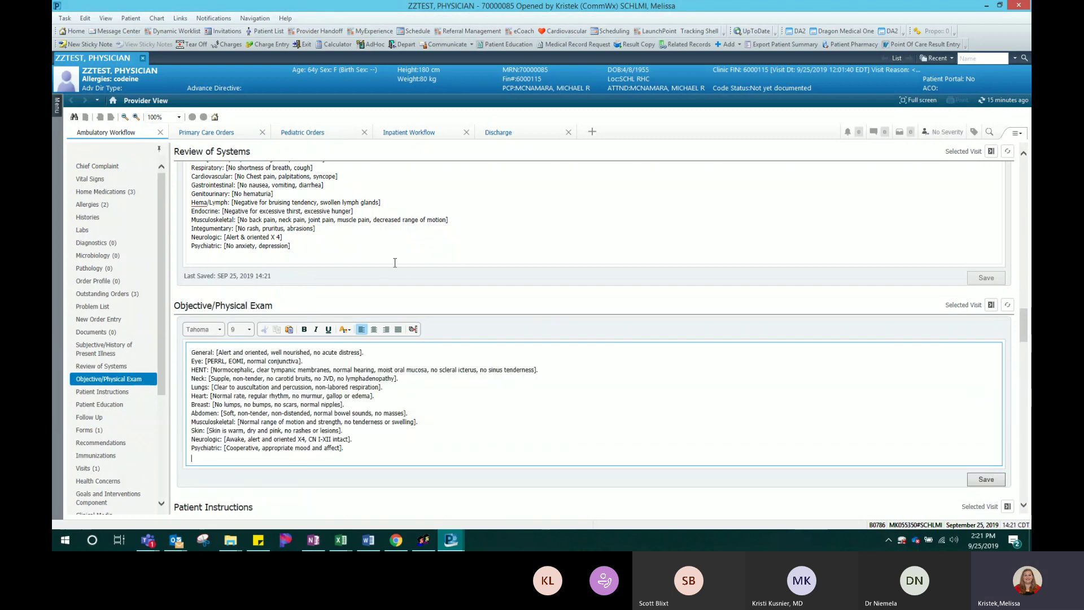
# Insert the public auto text phrase .pecomplete with selectable fields below the existing physical exam text
pyautogui.press('Return')
pyautogui.press('Return')
pyautogui.write('.p')
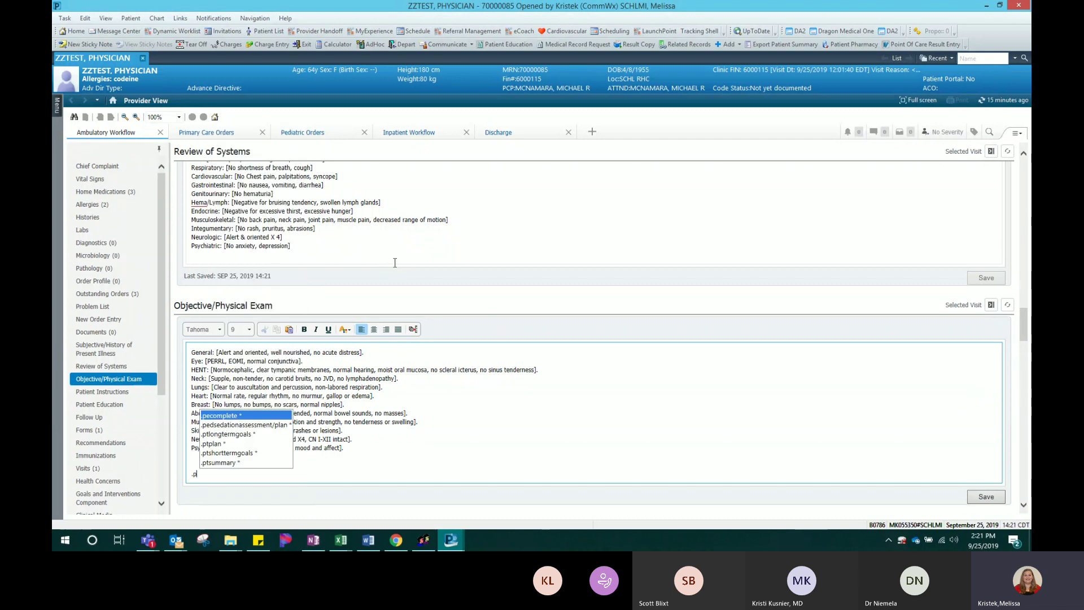
pyautogui.press('Return')
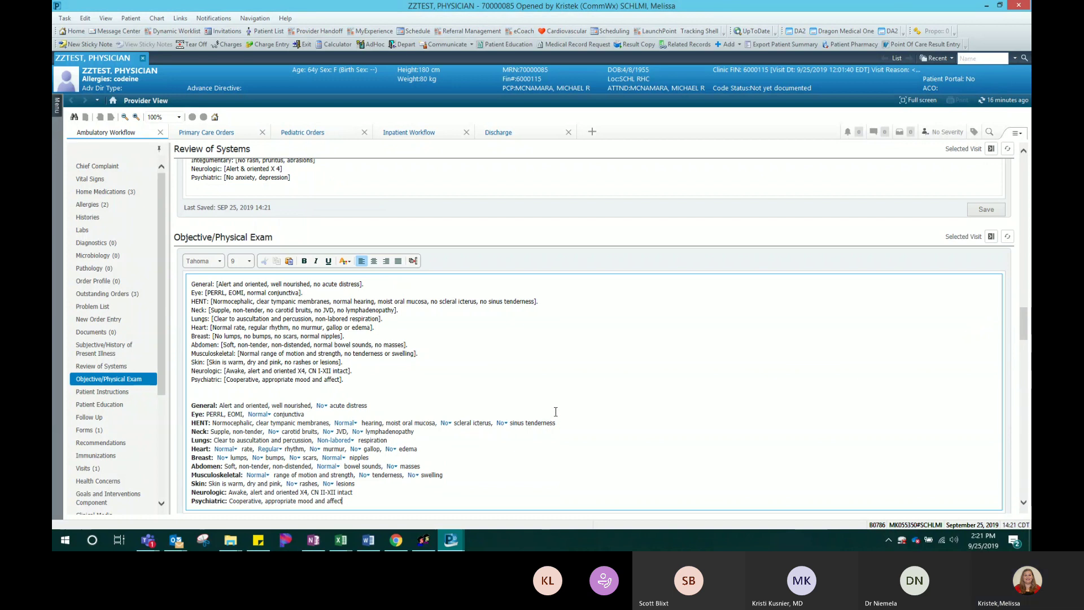
# Add an underscore placeholder below the selectable physical exam template and jump between the note's placeholders
pyautogui.press('Return')
pyautogui.press('Return')
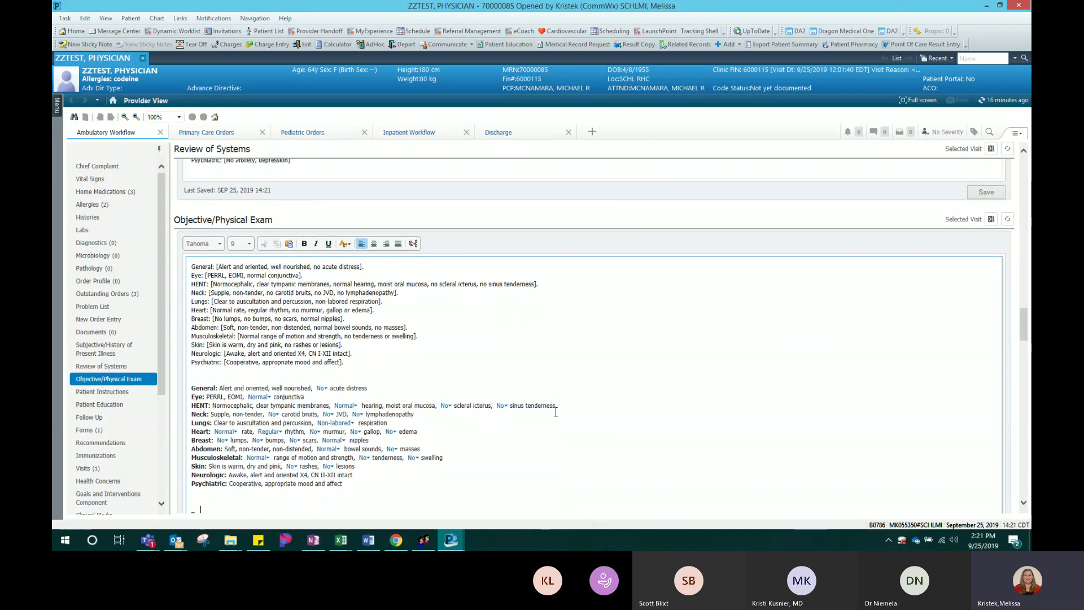
pyautogui.press('F3')
pyautogui.press('F3')
pyautogui.press('F3')
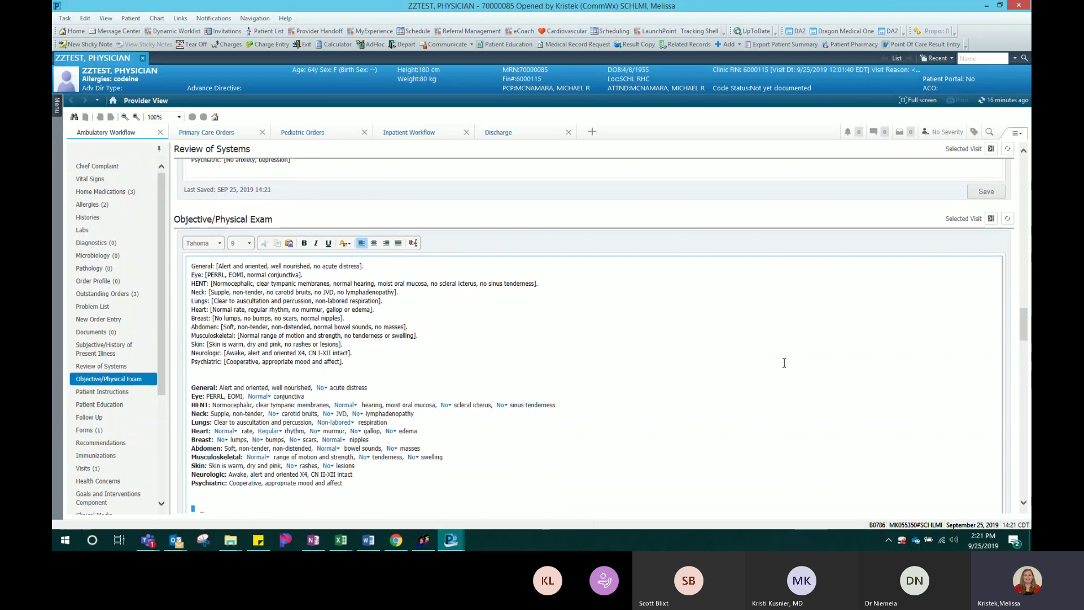
pyautogui.press('F3')
pyautogui.press('F3')
pyautogui.press('F3')
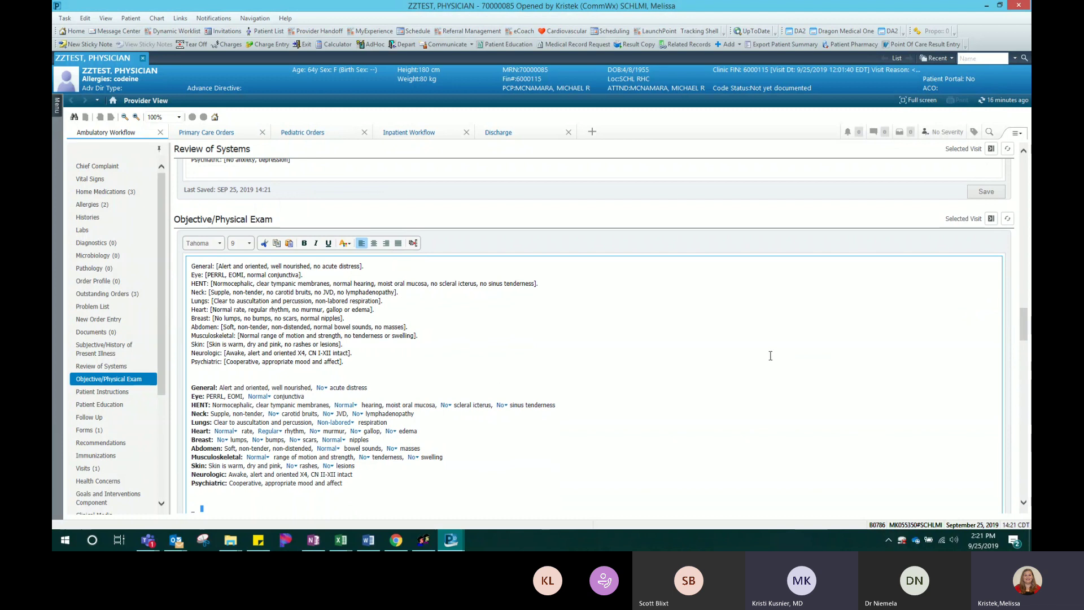
# Add two more underscore placeholders on separate lines at the end of the Objective/Physical Exam note
pyautogui.scroll(-1, 769, 355)
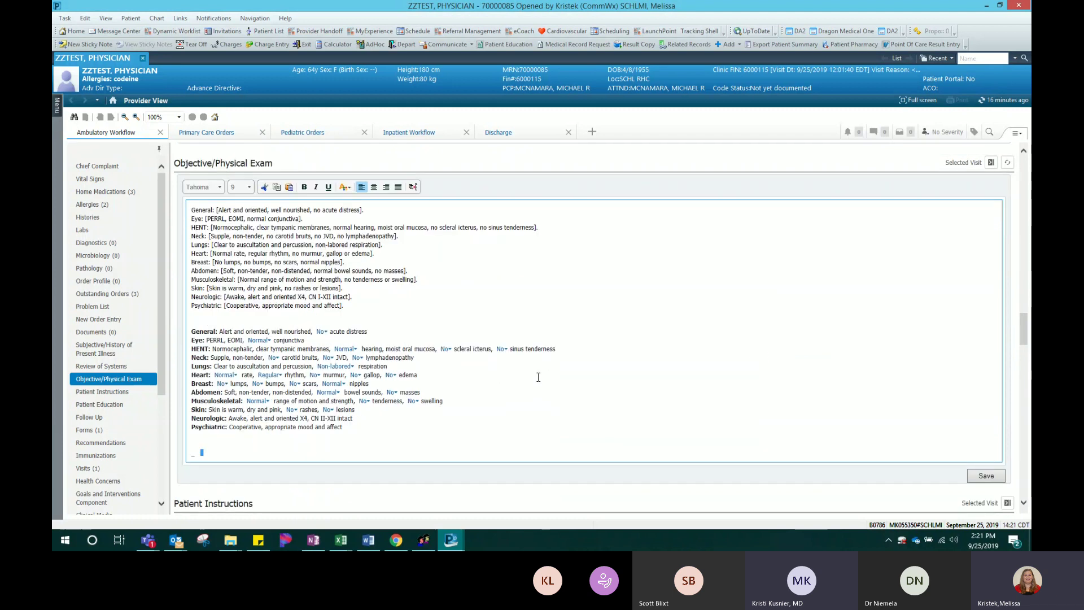
pyautogui.press('Return')
pyautogui.press('Return')
pyautogui.press('Return')
pyautogui.press('Return')
pyautogui.write('_')
pyautogui.press('Return')
pyautogui.press('Return')
pyautogui.press('Return')
pyautogui.write('_')
pyautogui.press('Return')
pyautogui.press('Return')
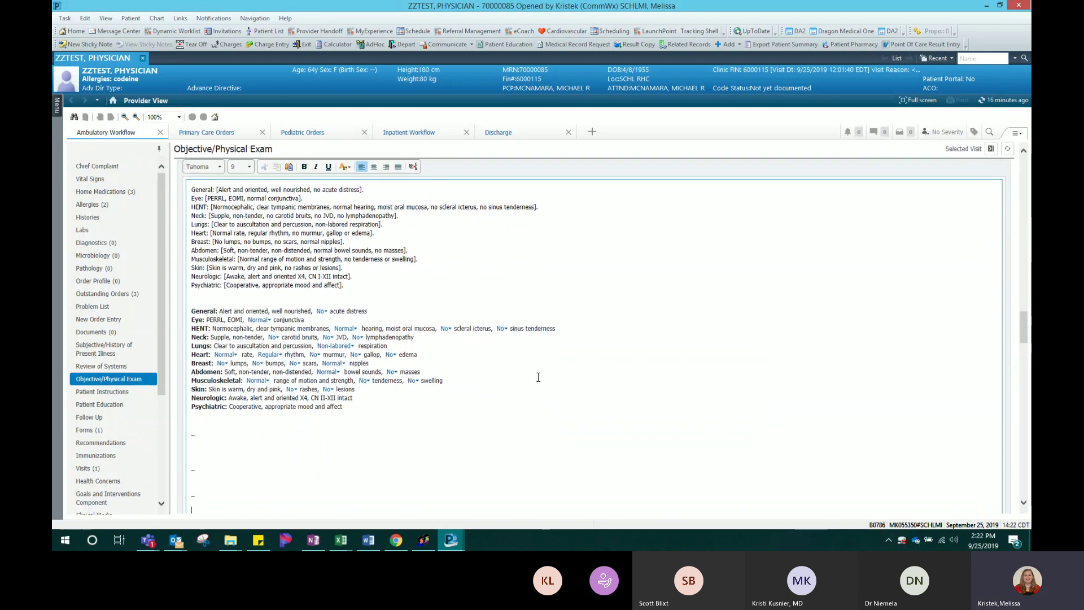
# Step through the selectable fields and underscore placeholders of the Objective/Physical Exam note without changing their choices
pyautogui.press('F3')
pyautogui.press('F3')
pyautogui.press('F3')
pyautogui.press('F3')
pyautogui.press('F3')
pyautogui.press('F3')
pyautogui.press('F3')
pyautogui.press('F3')
pyautogui.press('F3')
pyautogui.press('F3')
pyautogui.press('F3')
pyautogui.press('F3')
pyautogui.press('F3')
pyautogui.press('F3')
pyautogui.press('F3')
pyautogui.press('F3')
pyautogui.press('F3')
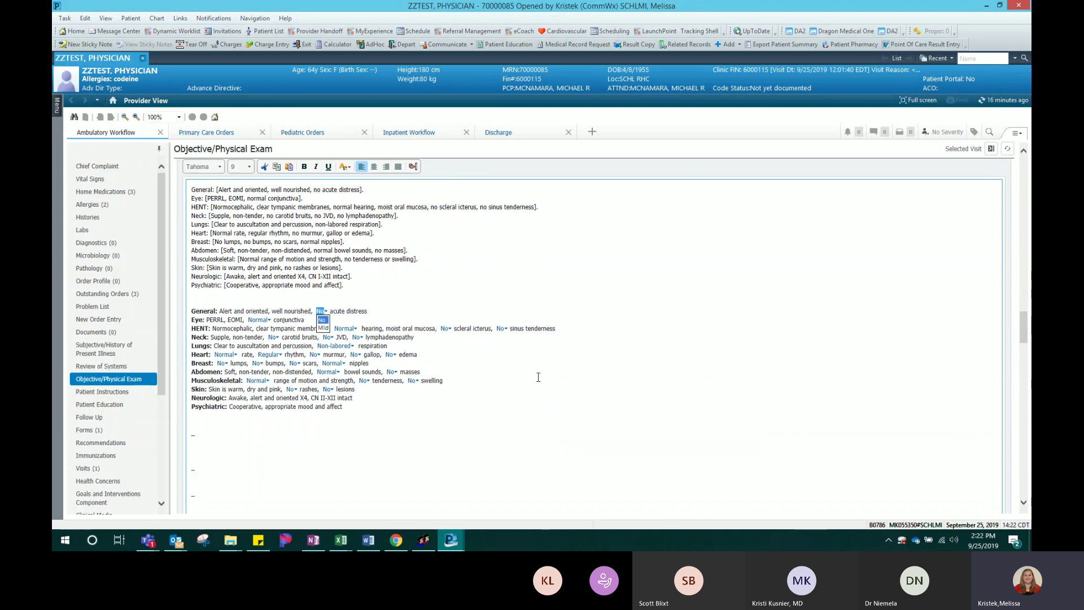
pyautogui.press('F3')
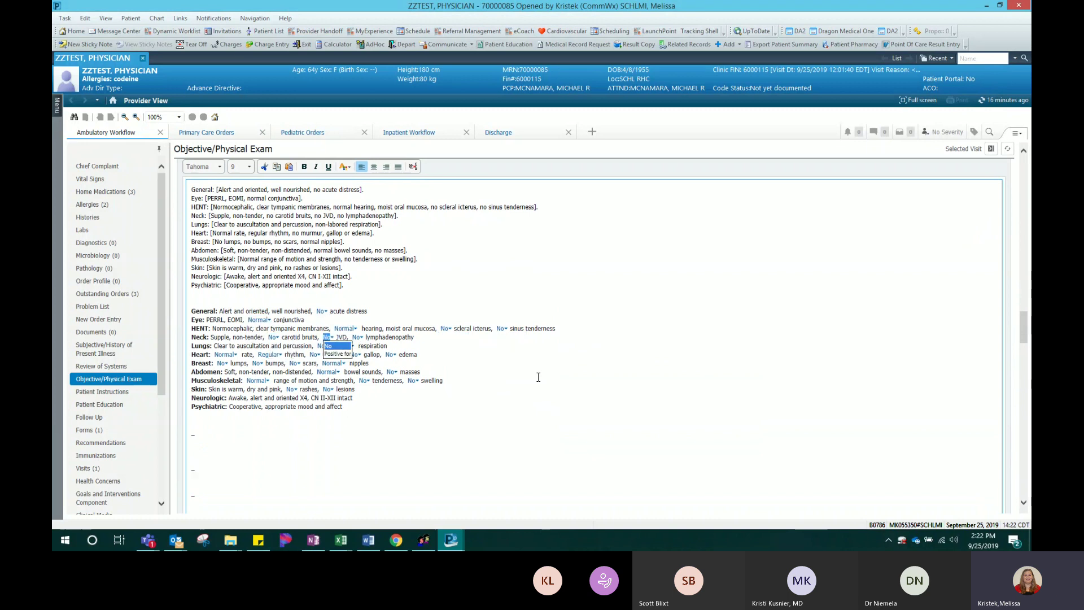
pyautogui.press('F3')
pyautogui.press('F3')
pyautogui.press('F3')
pyautogui.press('F3')
pyautogui.press('F3')
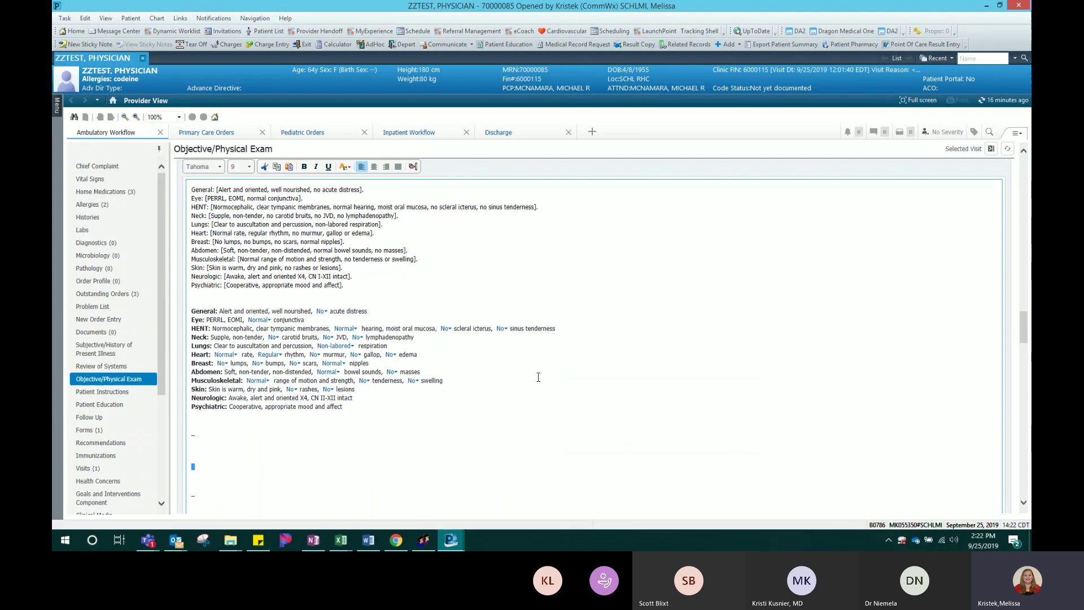
# Replace the orientation number in the first exam's Neurologic line with an underscore placeholder and fill it in as 3
pyautogui.click(306, 277)
pyautogui.press('BackSpace')
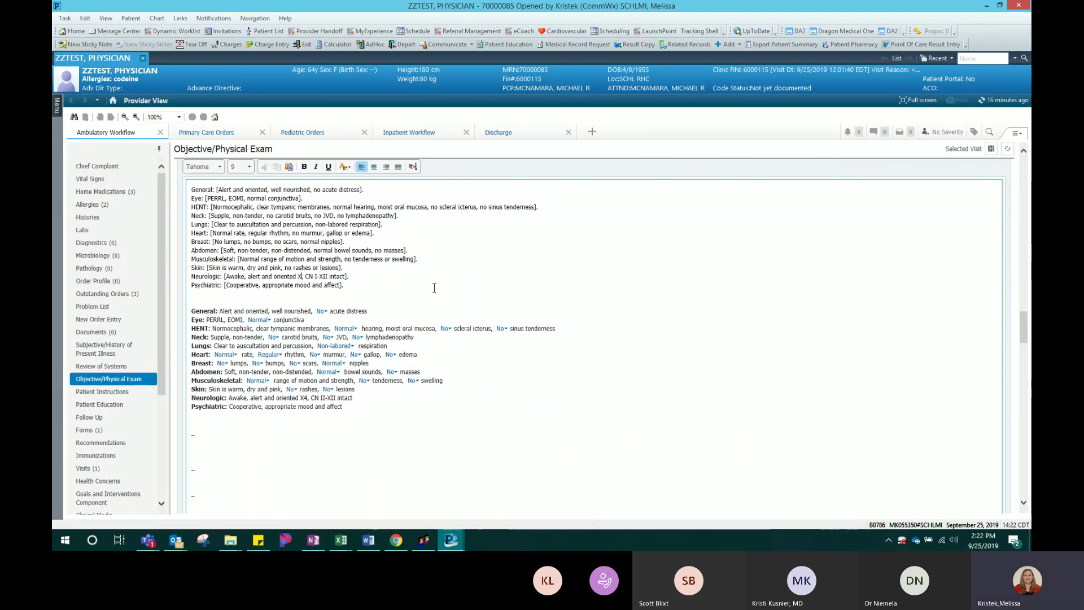
pyautogui.write('_')
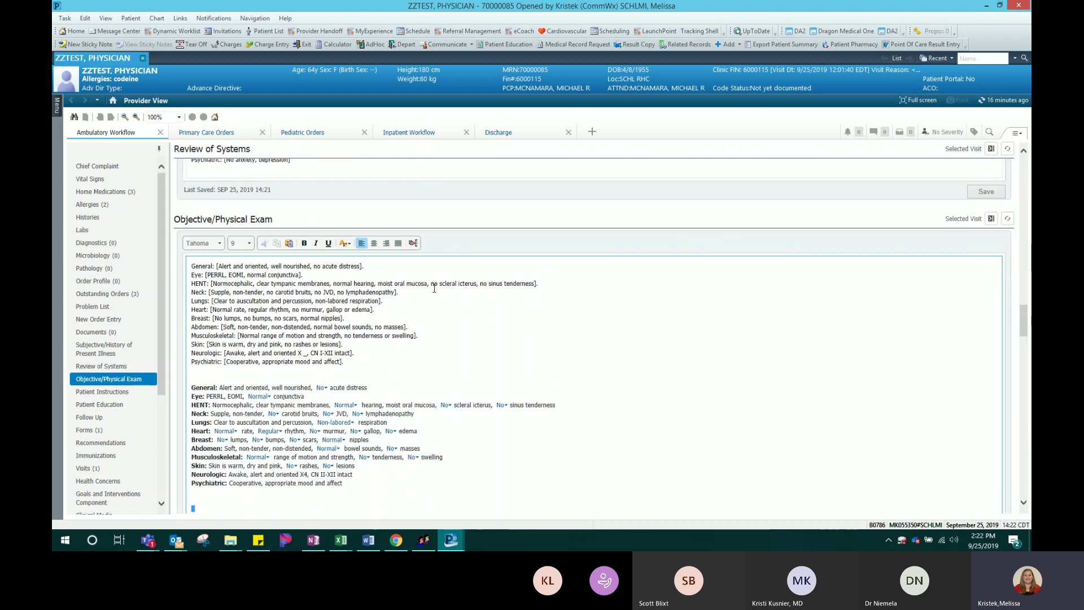
pyautogui.write('3')
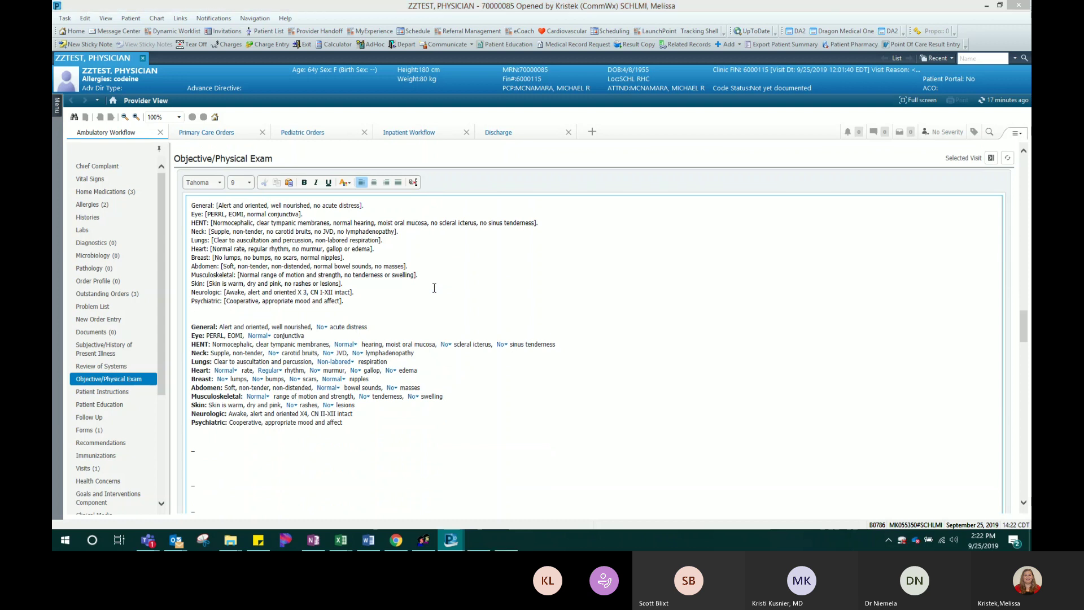
# Clear the whole Objective/Physical Exam note and insert the .PEComplete auto text phrase in its place
pyautogui.click(692, 309)
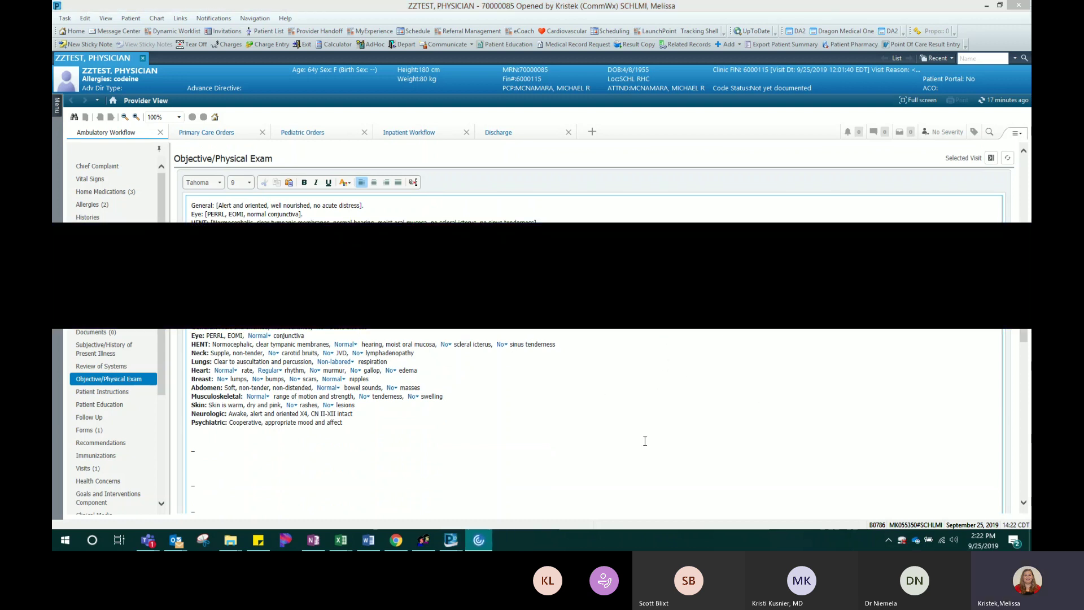
pyautogui.scroll(-3, 639, 452)
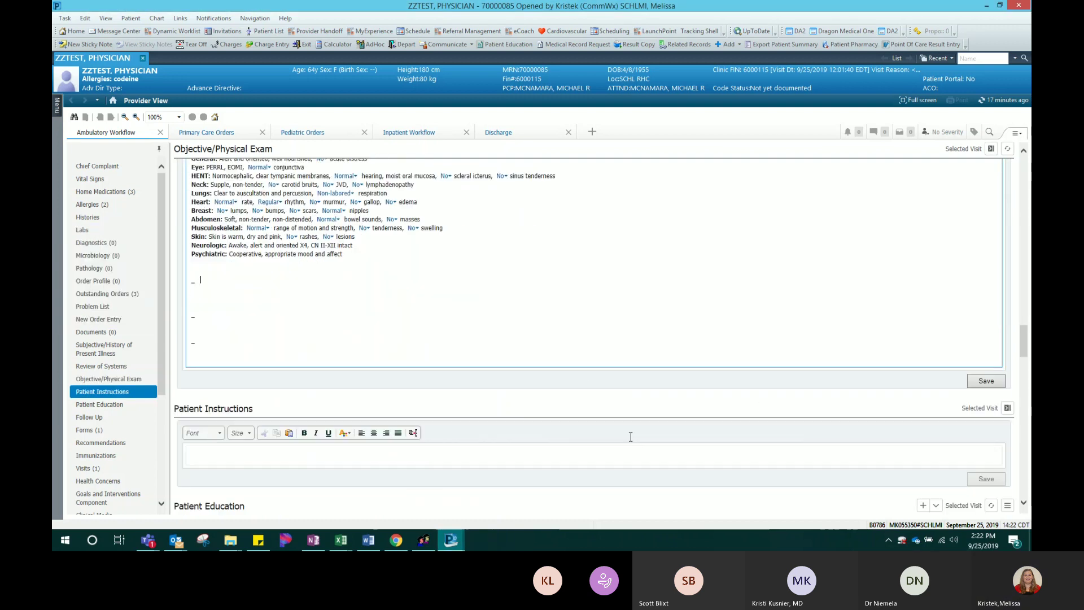
pyautogui.scroll(4, 581, 361)
pyautogui.scroll(-1, 581, 361)
pyautogui.hotkey('ctrl', 'a')
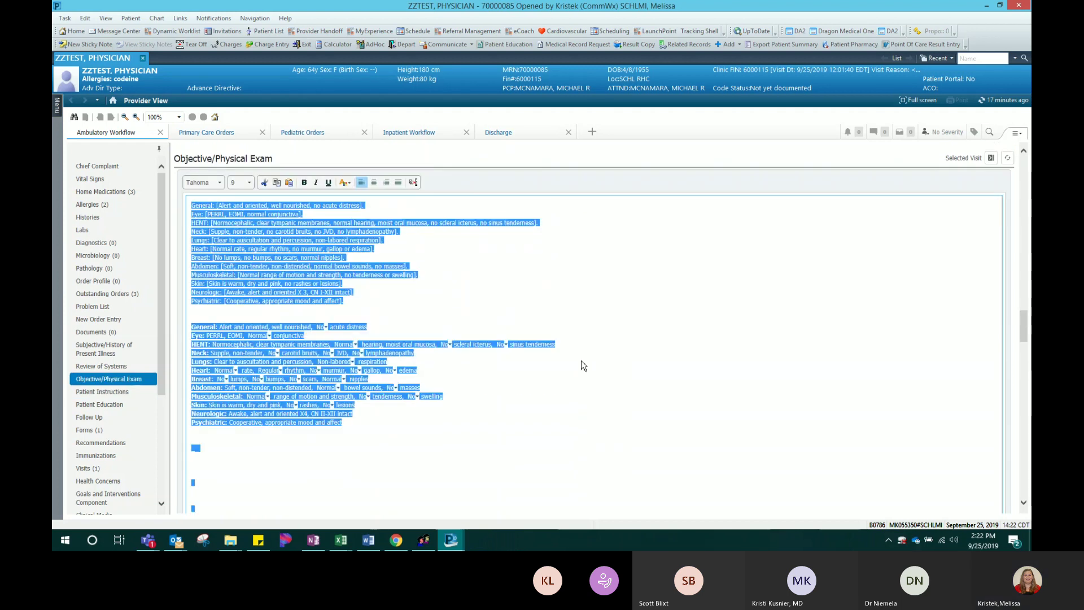
pyautogui.write('.P')
pyautogui.press('Return')
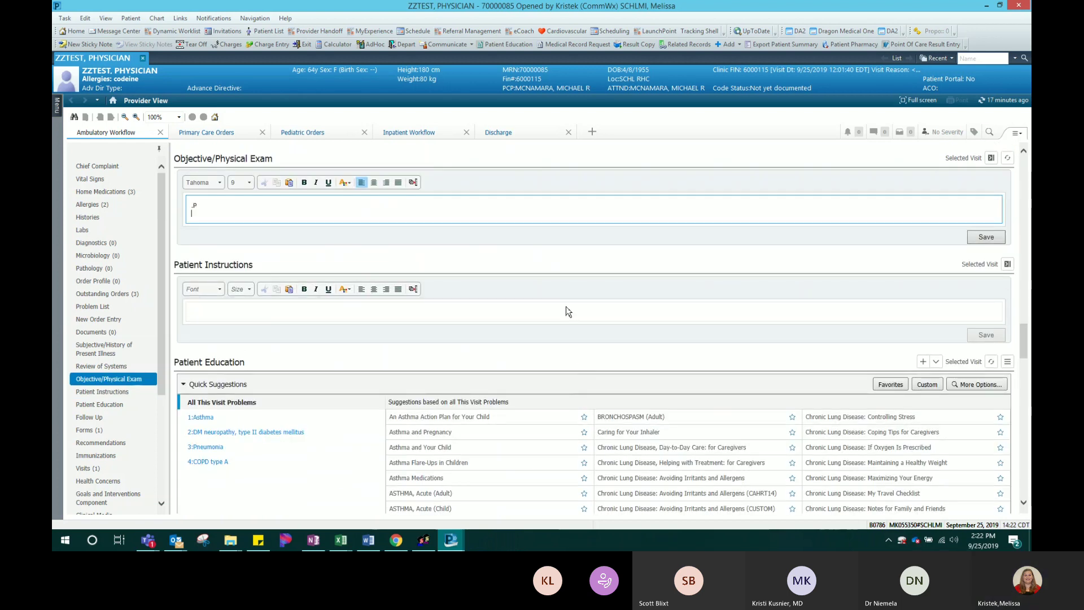
pyautogui.press('Return')
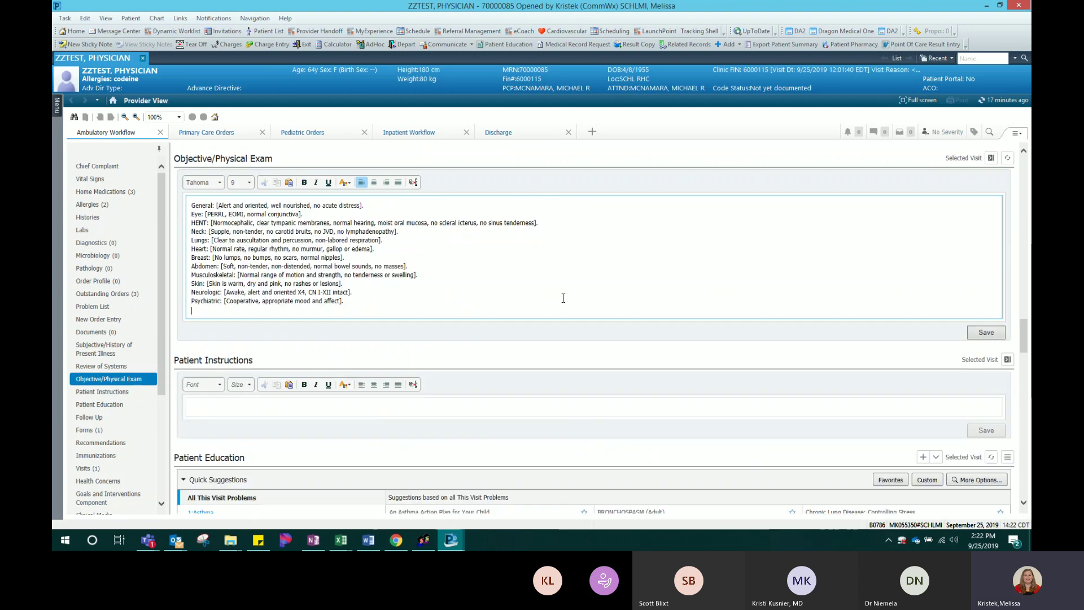
# Add the suggested handout "Chronic Lung Disease: Controlling Stress" to Patient Education and check the available education languages
pyautogui.scroll(-1, 518, 375)
pyautogui.click(515, 357)
pyautogui.scroll(-2, 515, 359)
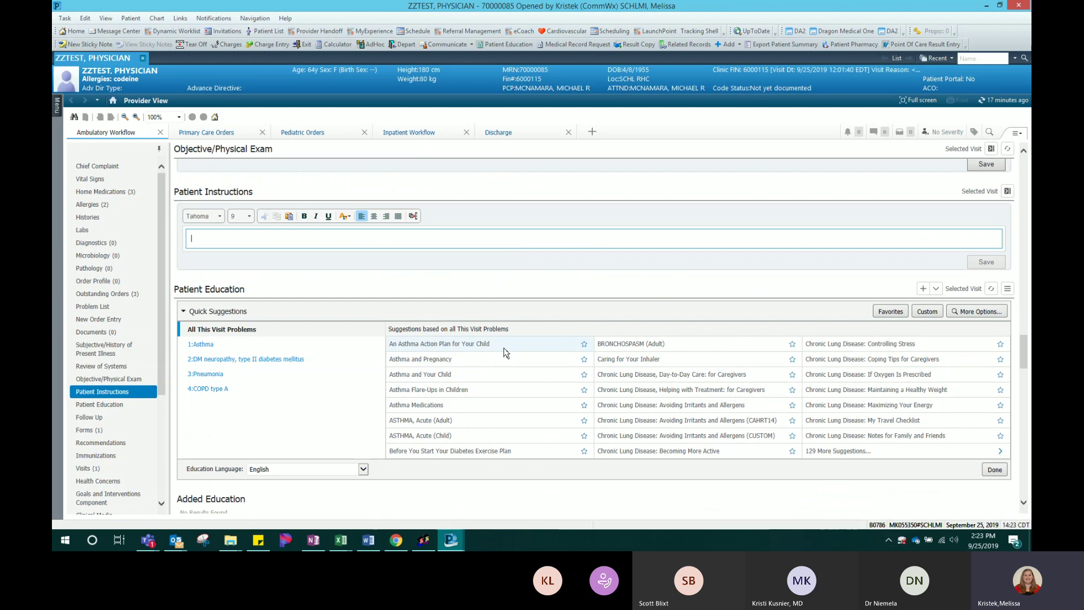
pyautogui.click(303, 290)
pyautogui.scroll(-2, 294, 299)
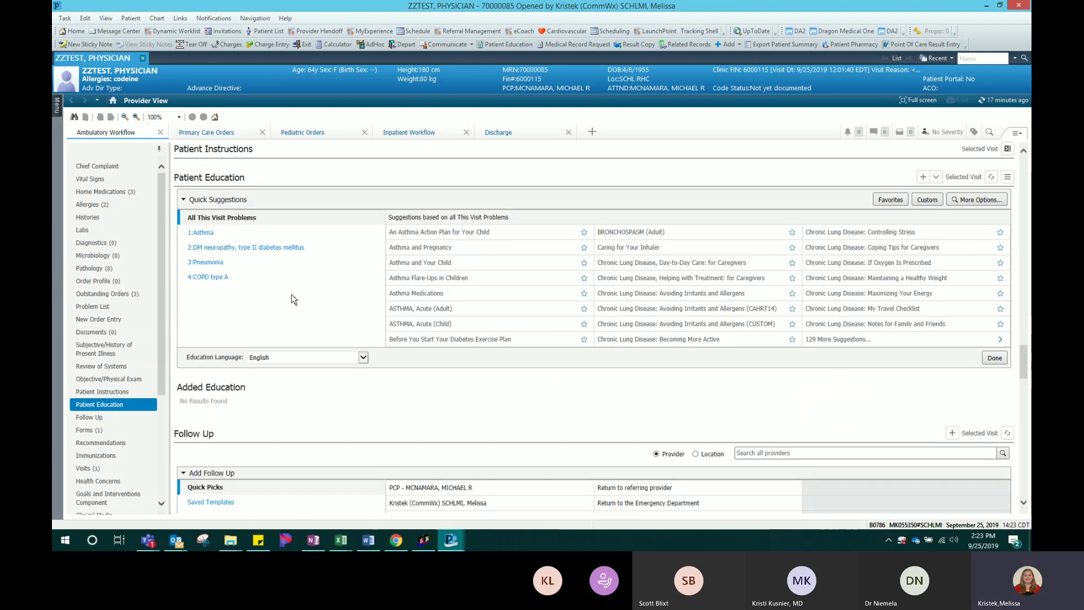
pyautogui.click(208, 276)
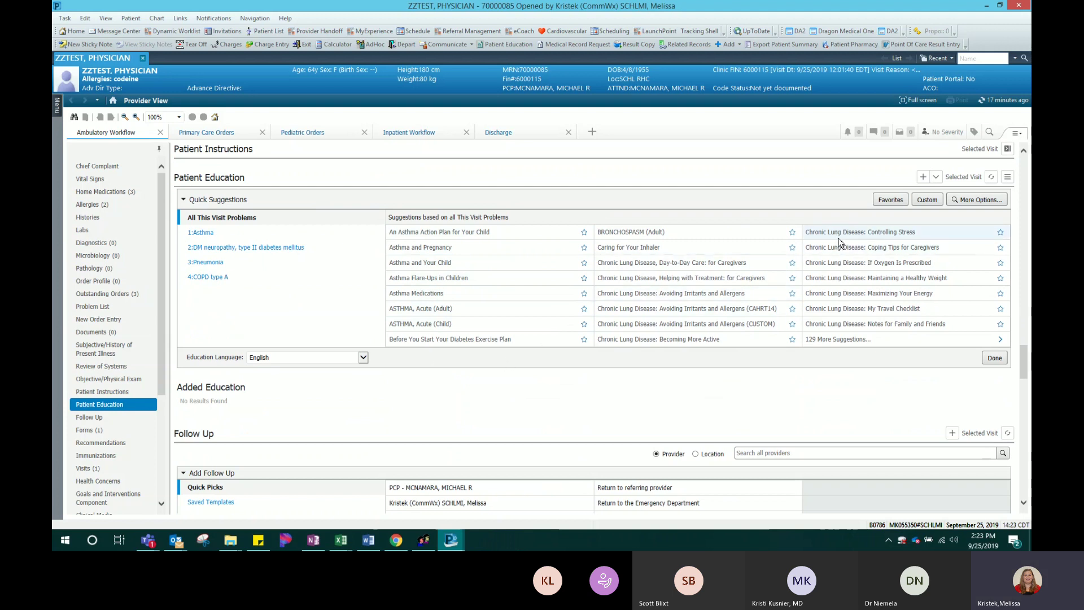
pyautogui.click(840, 236)
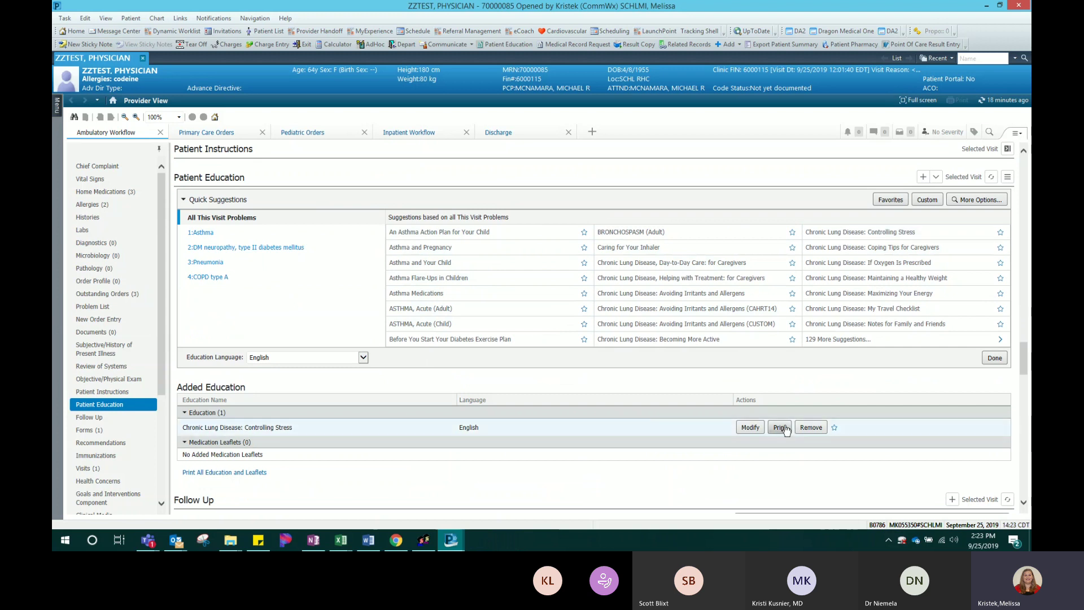
pyautogui.click(362, 358)
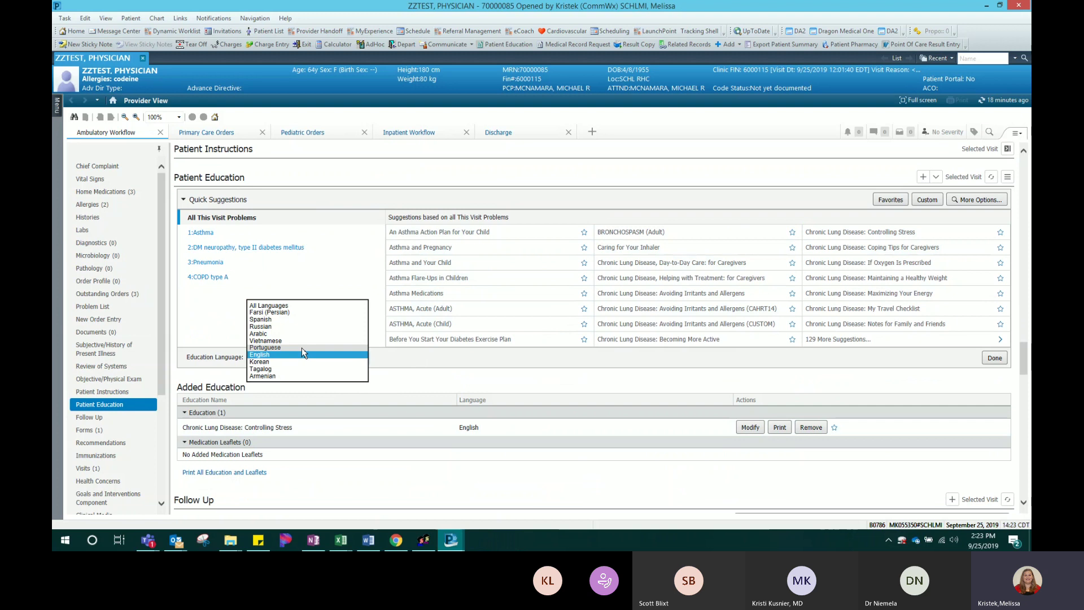
pyautogui.click(385, 375)
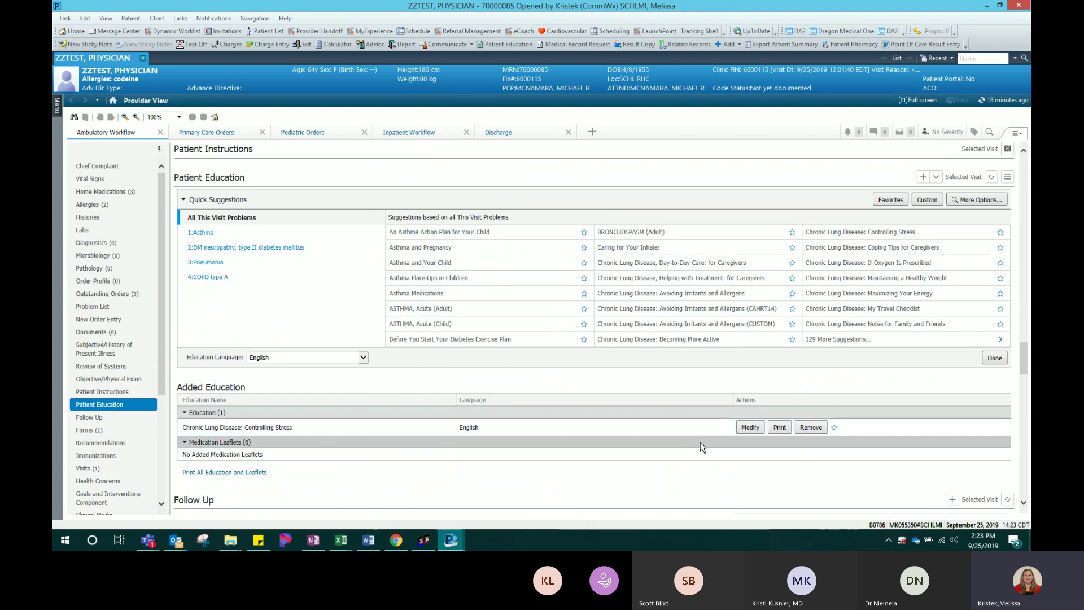
# Open the added stress handout for modification in a maximized window and delete the picture under "Ways to relax"
pyautogui.click(751, 429)
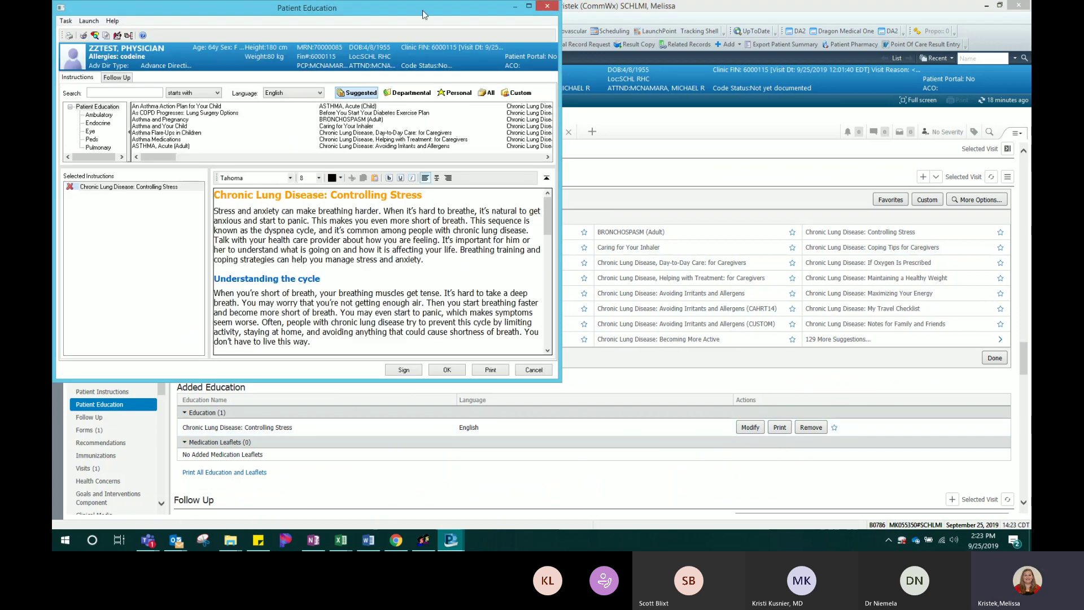
pyautogui.doubleClick(647, 9)
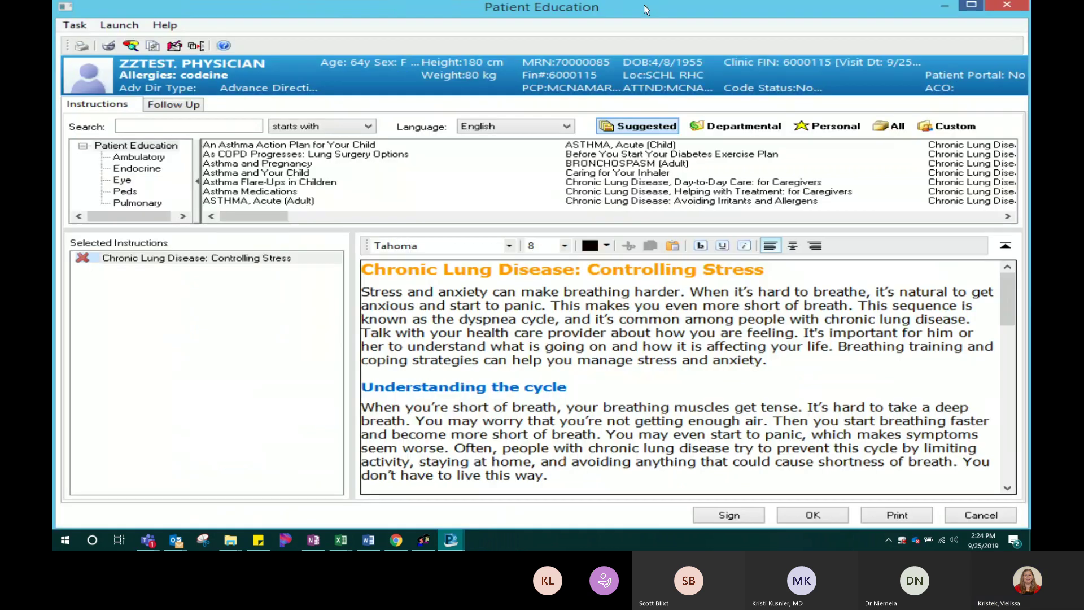
pyautogui.scroll(-3, 441, 383)
pyautogui.click(442, 383)
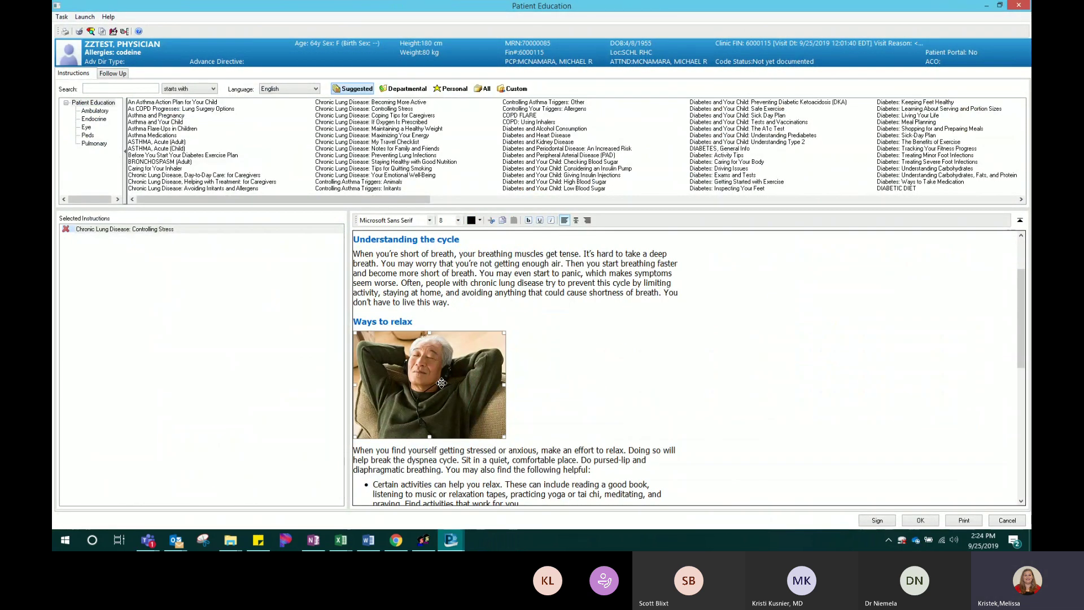
pyautogui.press('Delete')
pyautogui.moveTo(443, 384); pyautogui.dragTo(442, 372)
pyautogui.click(437, 361)
# Add the text "this is a test" above the heading "What you can do to break the cycle" in the handout
pyautogui.scroll(-3, 441, 342)
pyautogui.scroll(-4, 441, 341)
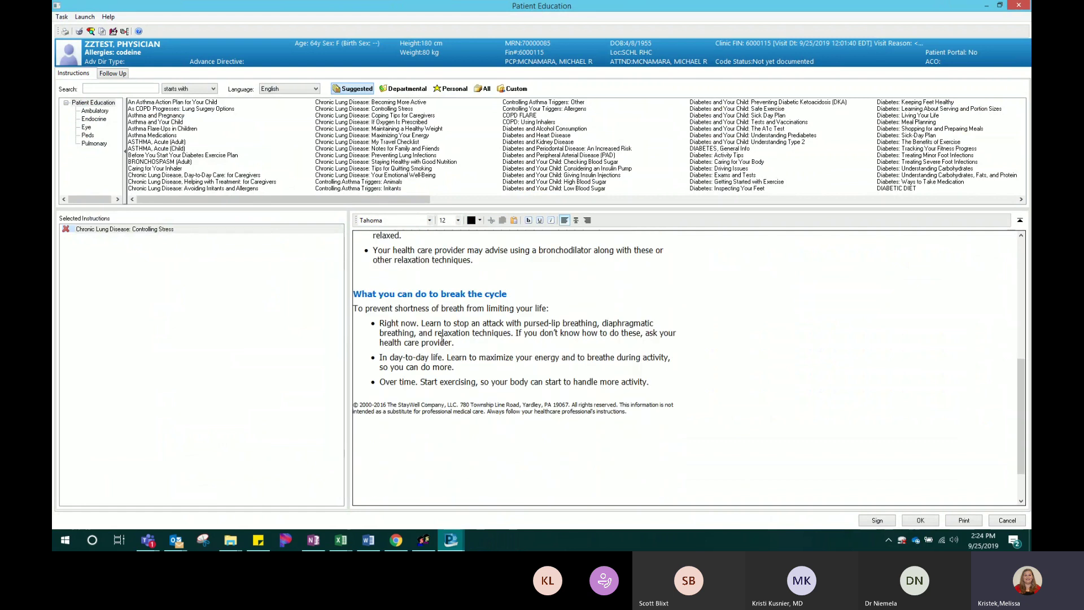
pyautogui.click(449, 275)
pyautogui.write('this is a test')
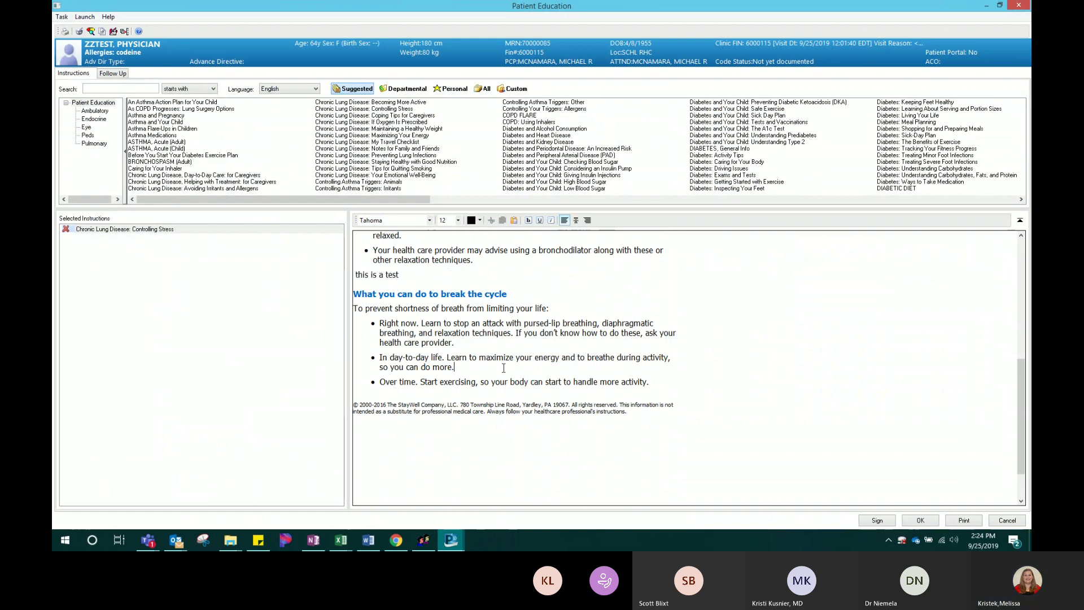
pyautogui.click(384, 387)
pyautogui.click(653, 382)
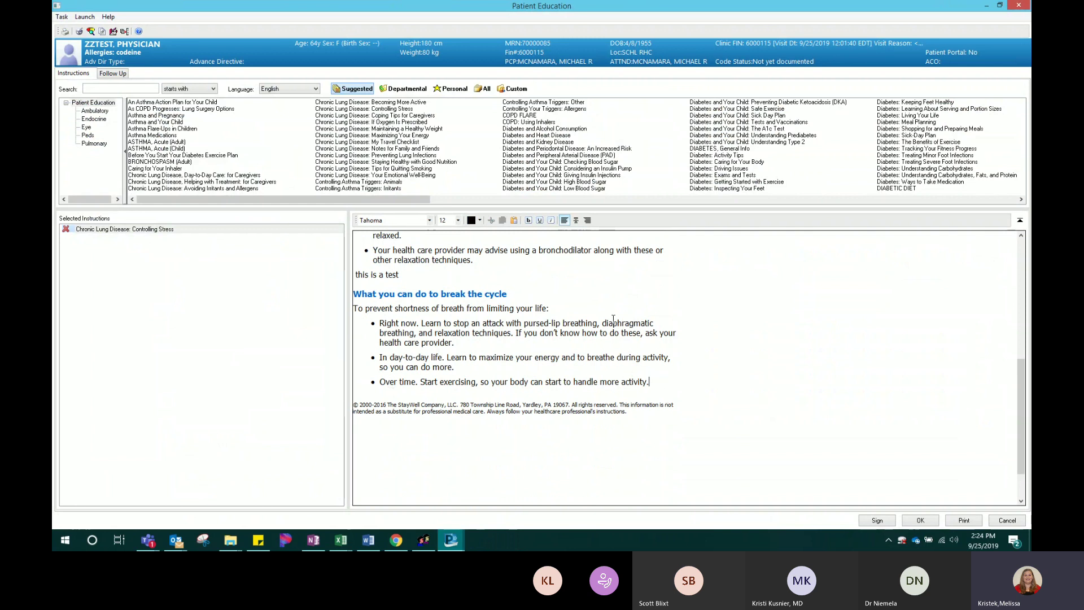
# Save the edited stress handout as a personal custom instruction titled "COPD", accept the education changes and check the custom education list
pyautogui.scroll(15, 605, 352)
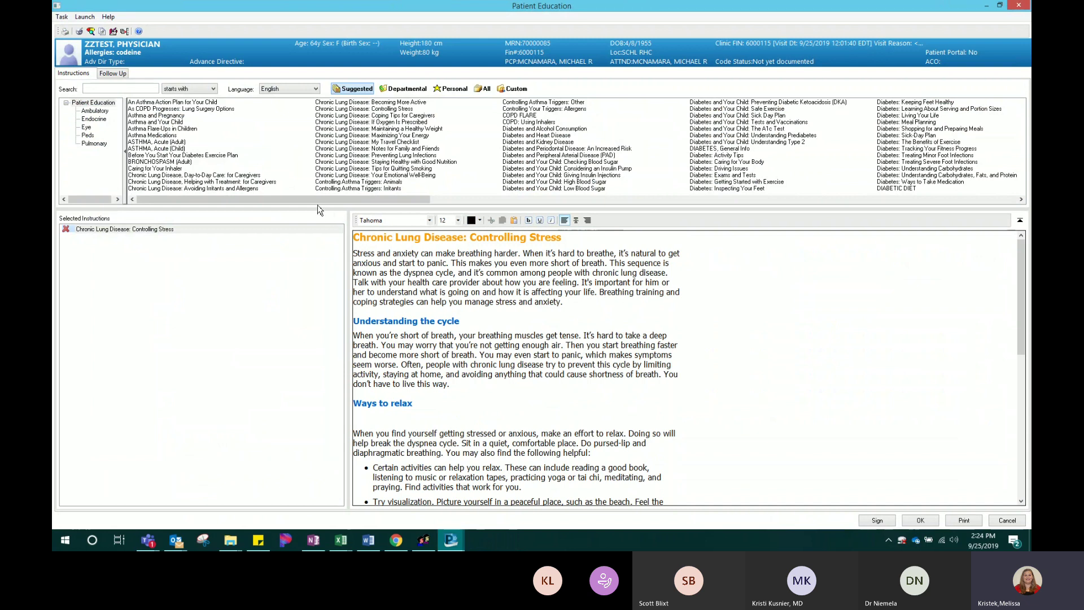
pyautogui.rightClick(116, 231)
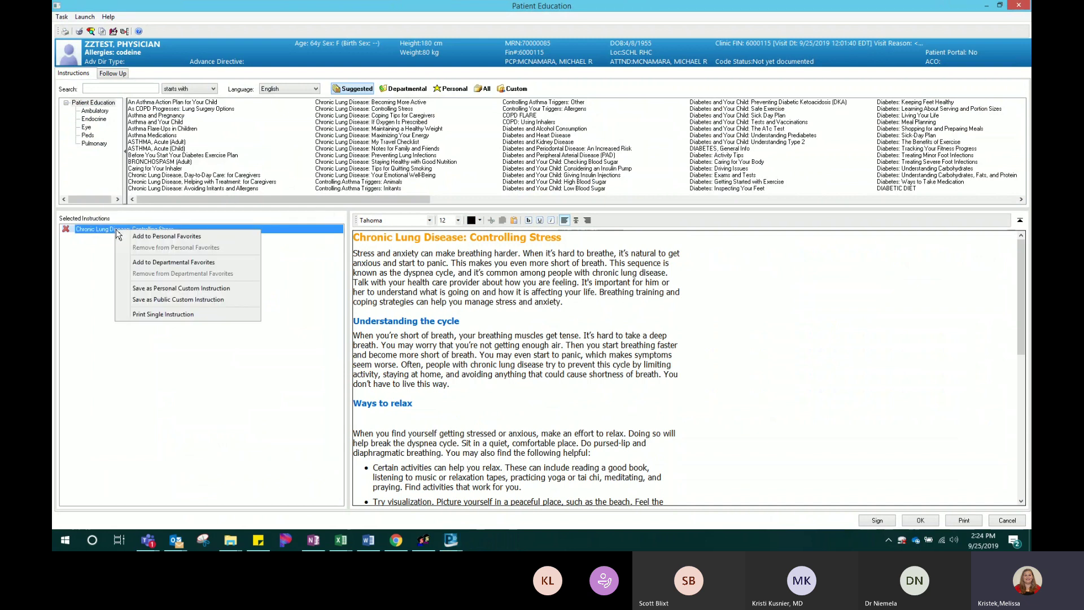
pyautogui.click(164, 289)
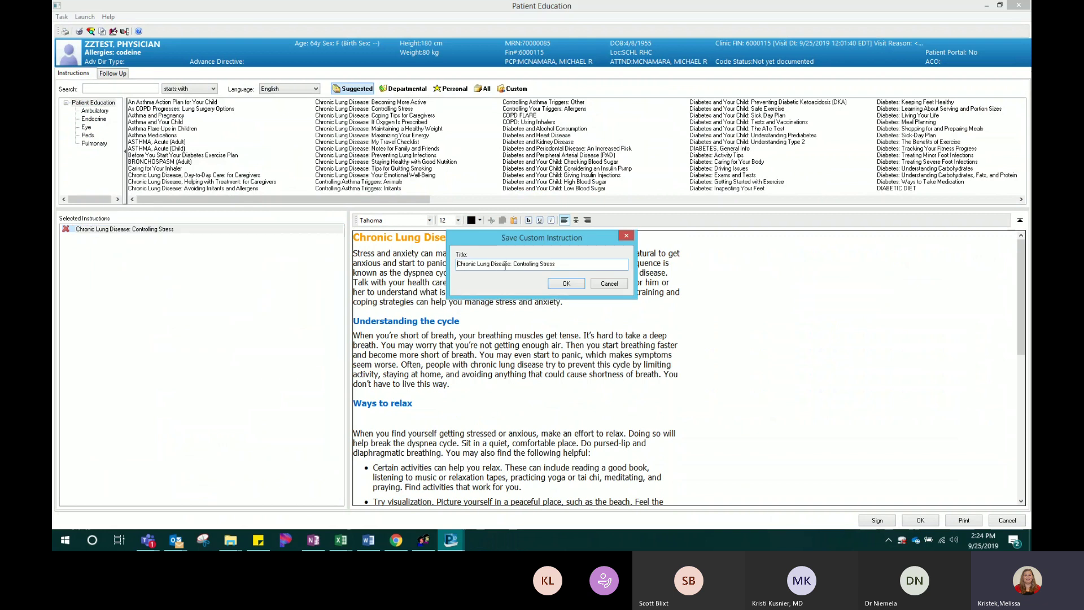
pyautogui.moveTo(556, 266); pyautogui.dragTo(303, 264)
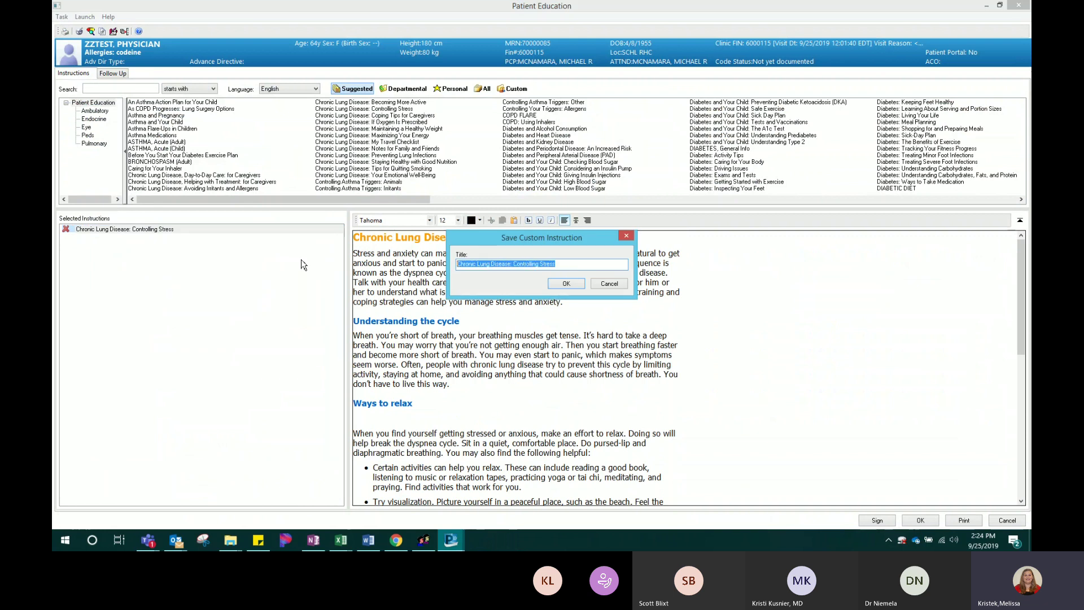
pyautogui.write('COPD')
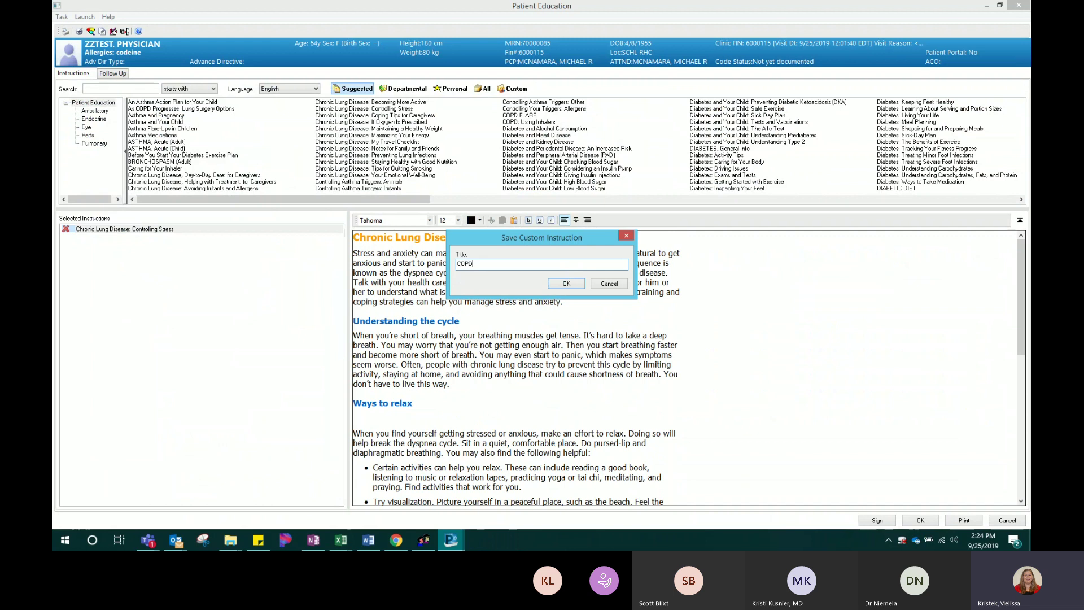
pyautogui.click(577, 286)
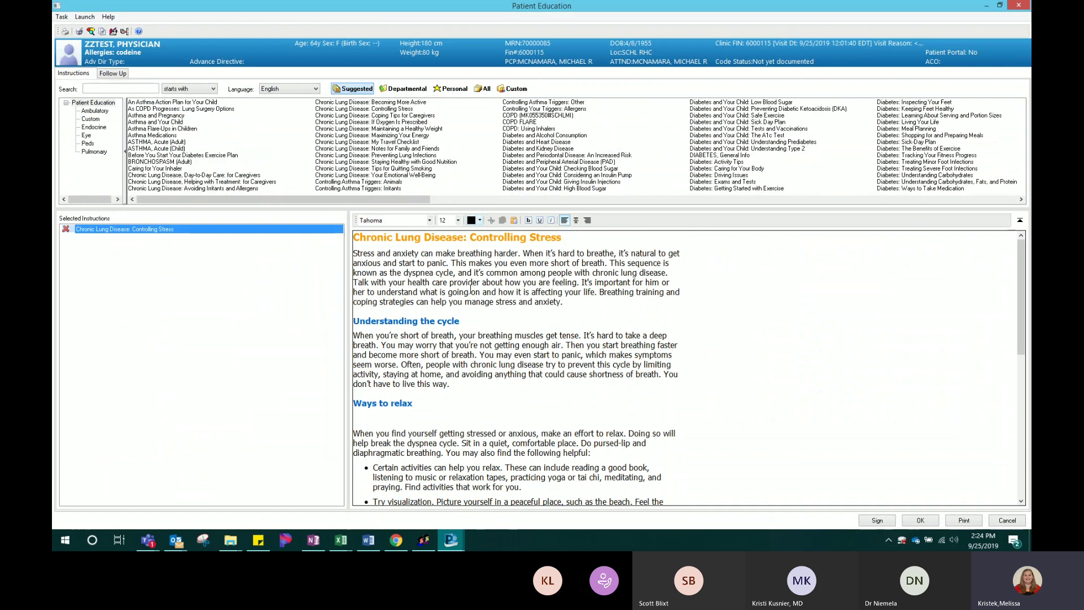
pyautogui.click(920, 520)
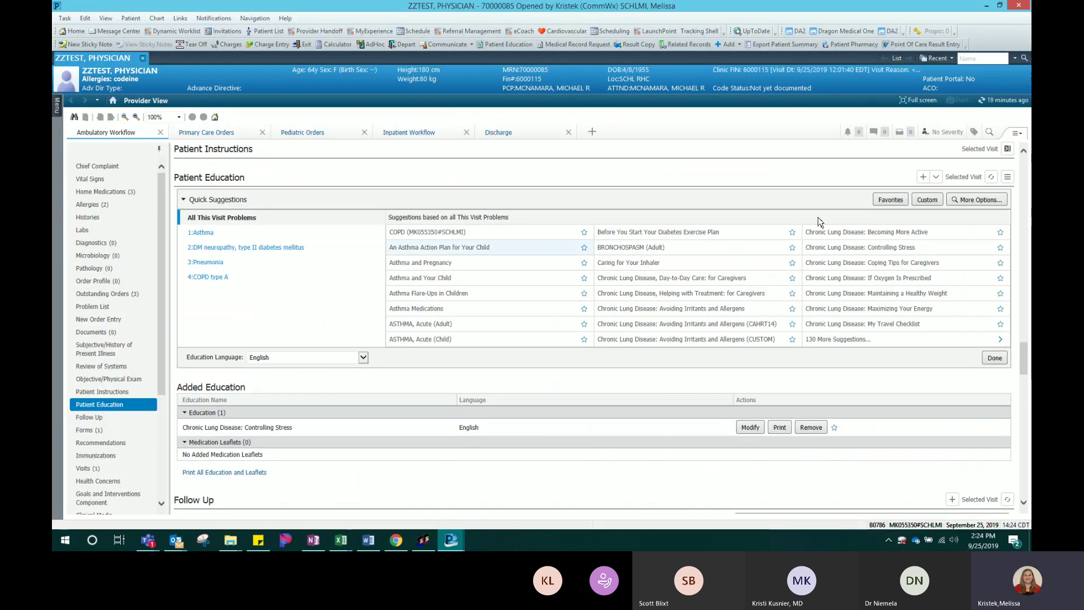
pyautogui.click(928, 201)
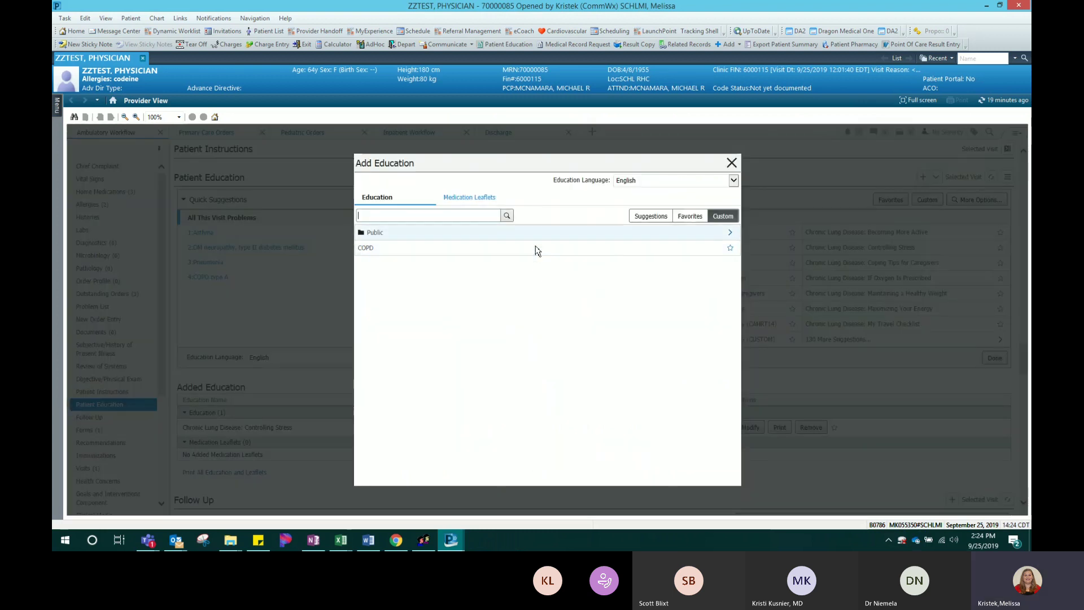
pyautogui.click(731, 163)
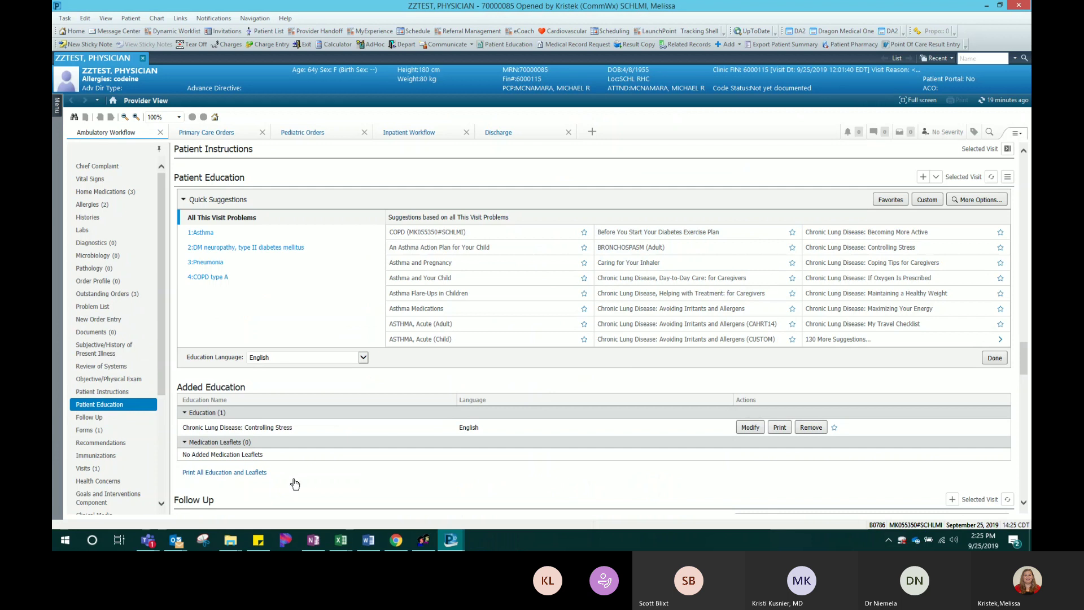
# Add a follow-up with the patient's PCP from the quick picks and save it with the comment "med change f/u"
pyautogui.scroll(-4, 293, 483)
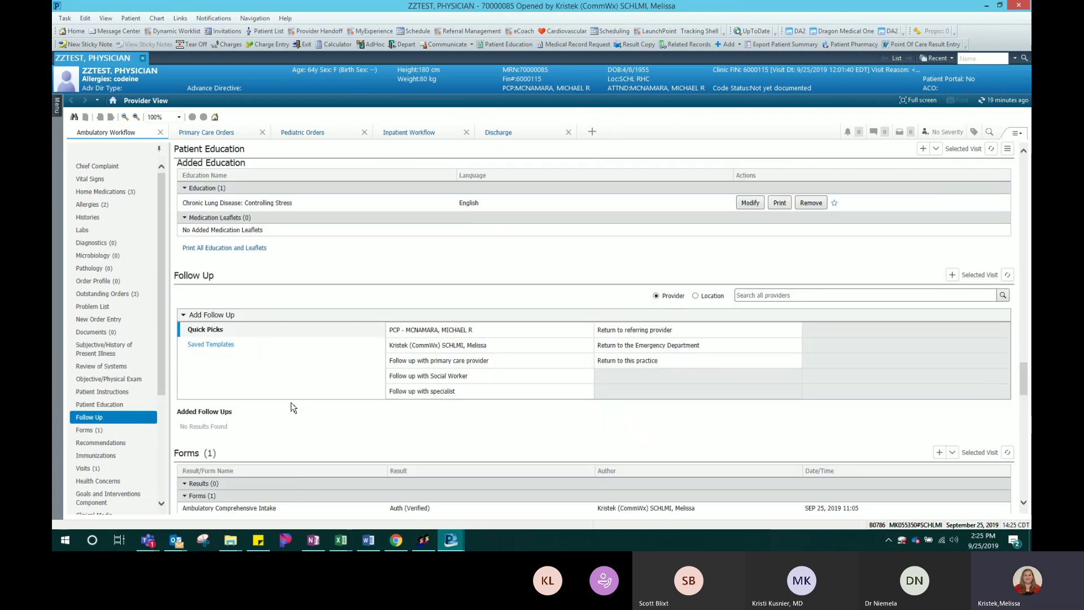
pyautogui.scroll(-2, 396, 347)
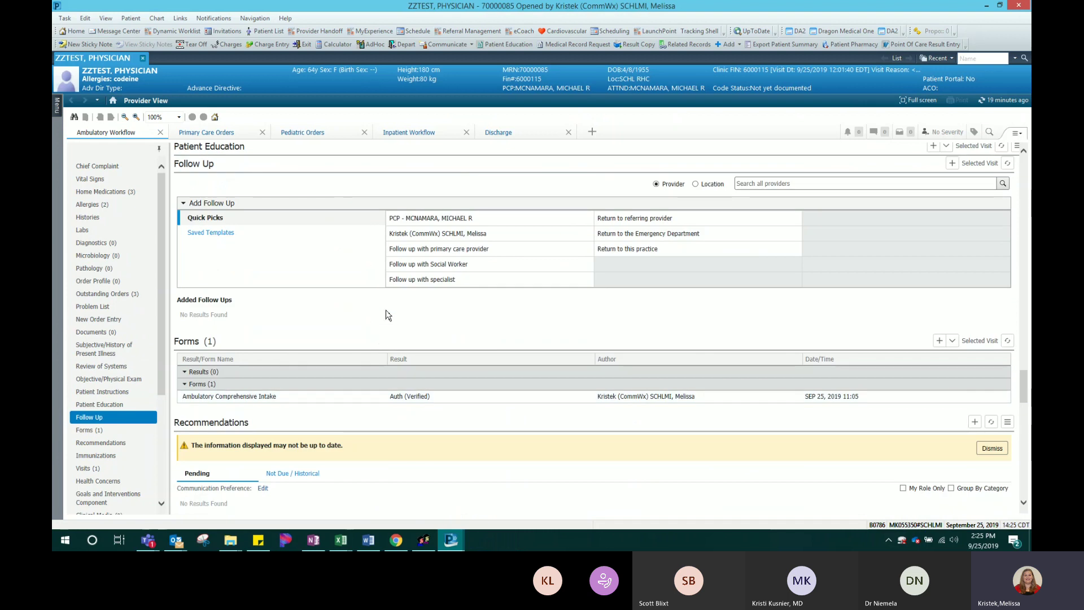
pyautogui.click(448, 219)
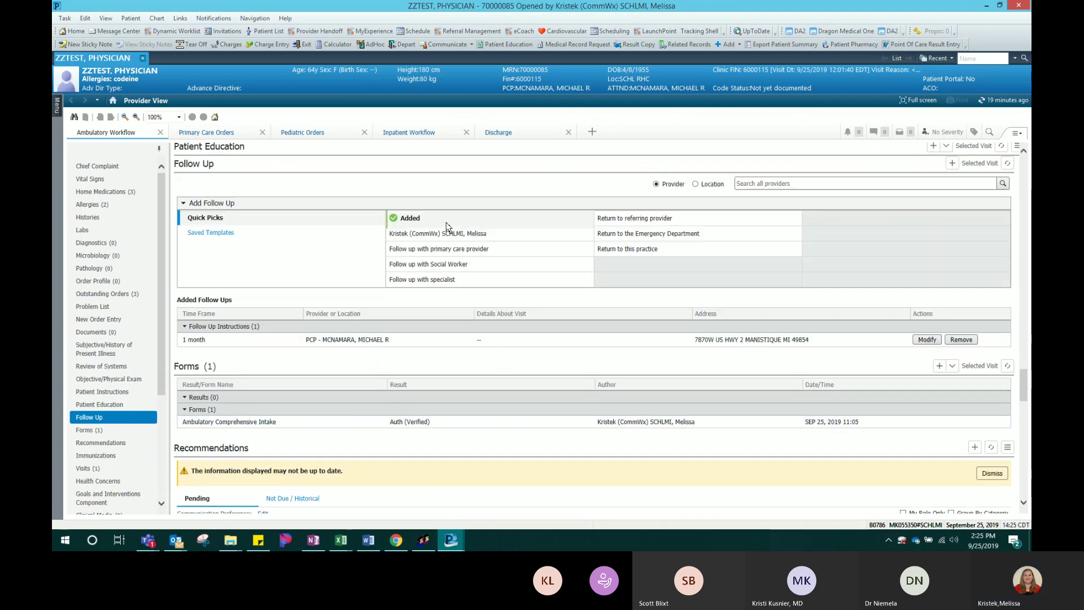
pyautogui.click(926, 339)
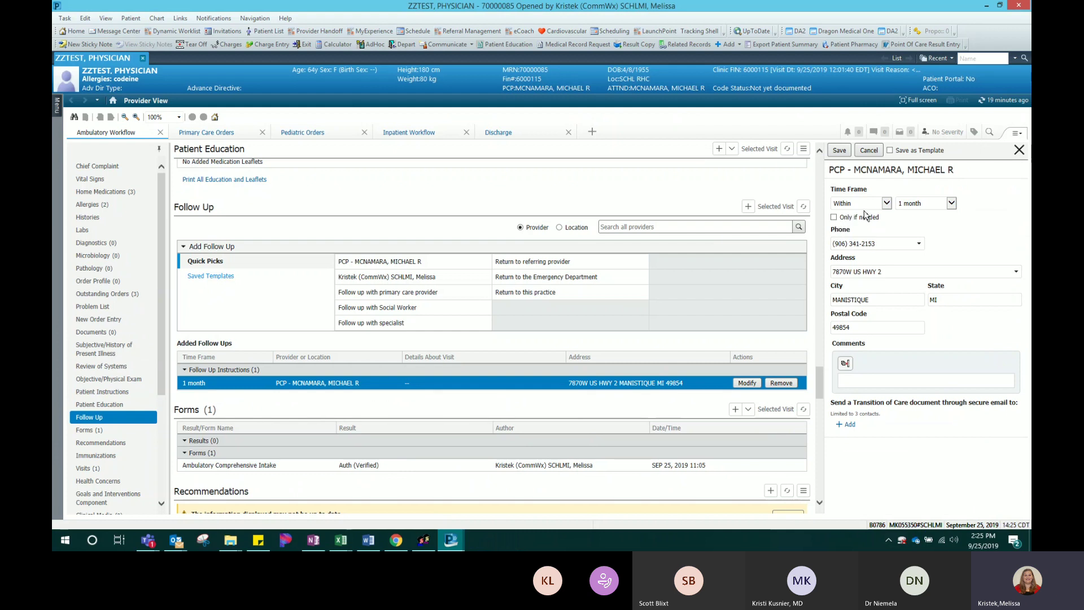
pyautogui.click(871, 379)
pyautogui.write('med change f/u')
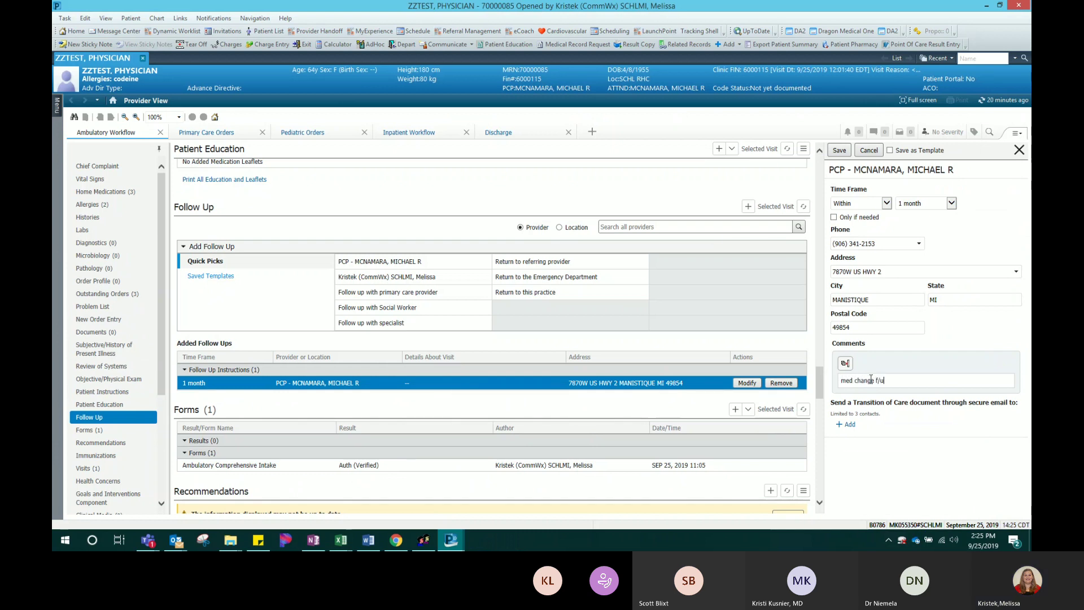
pyautogui.click(840, 151)
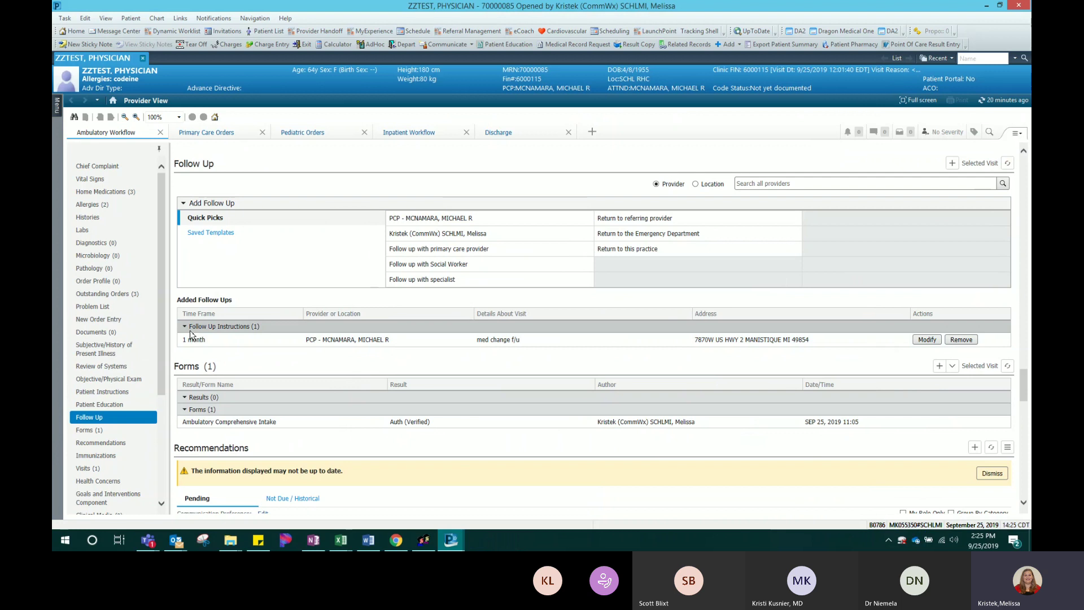
# Open the Ambulatory Comprehensive Intake form for modification, view its More Vitals section and cancel the charting
pyautogui.scroll(-1, 232, 366)
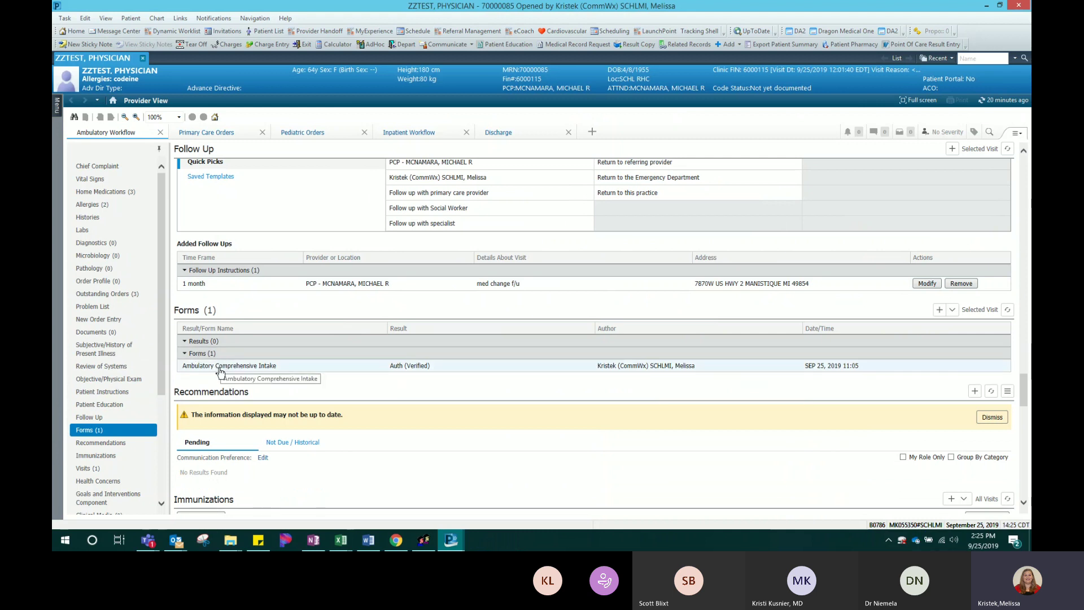
pyautogui.click(219, 368)
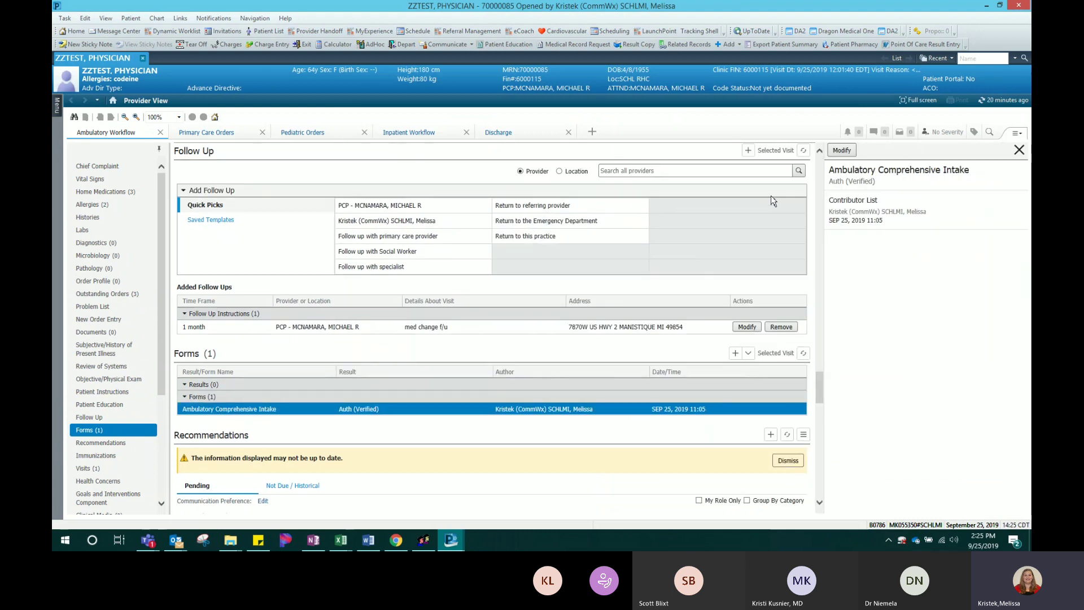
pyautogui.click(843, 152)
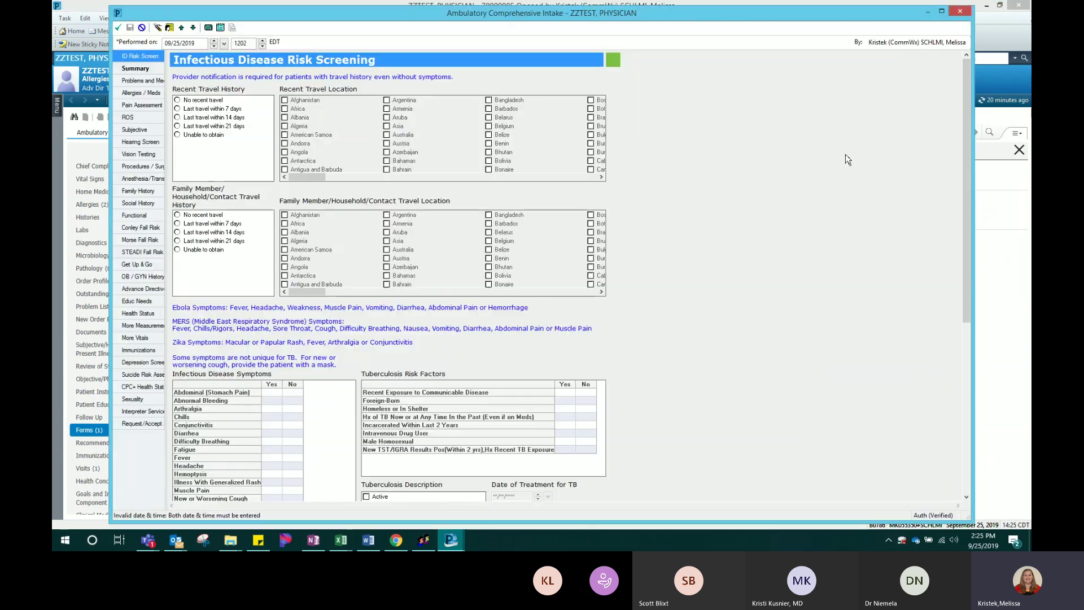
pyautogui.click(134, 338)
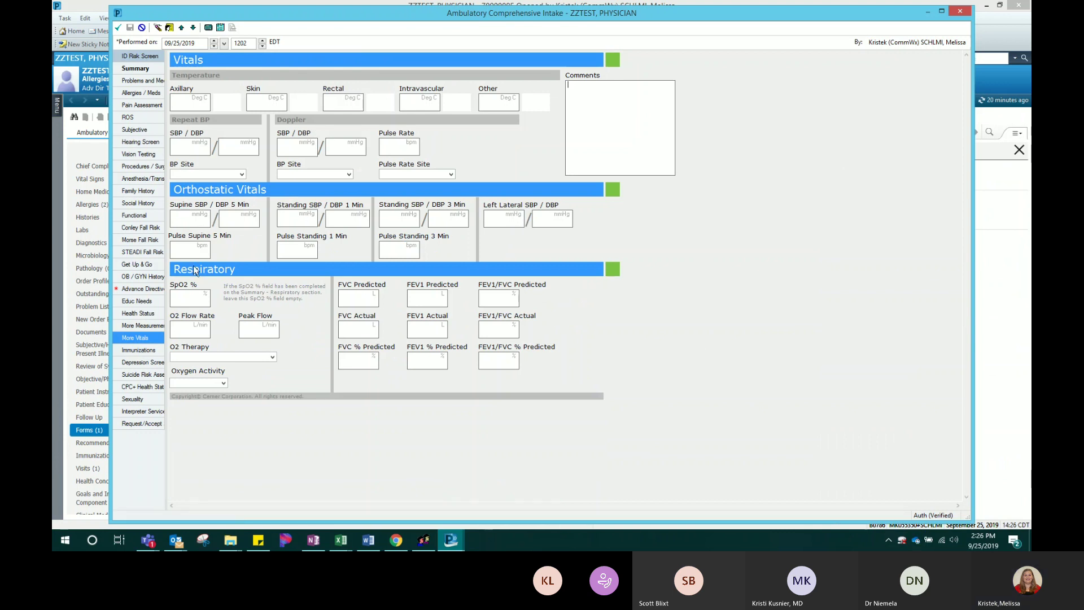
pyautogui.click(119, 33)
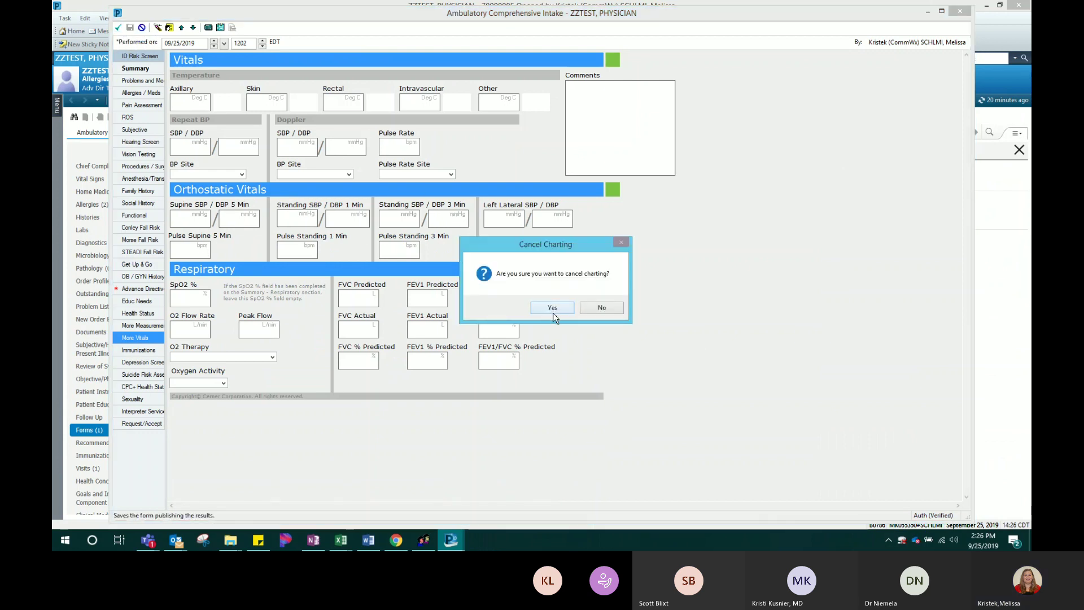
pyautogui.click(554, 308)
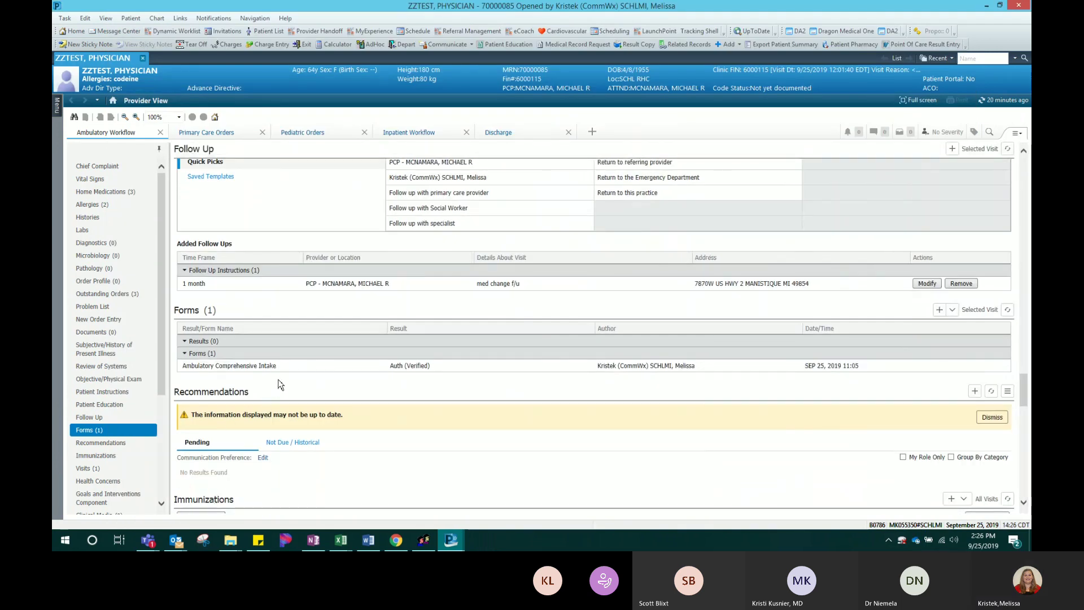
# Review the Recommendations and Immunizations sections and look at the Pneumococcal Polysaccharide entry
pyautogui.scroll(-3, 290, 389)
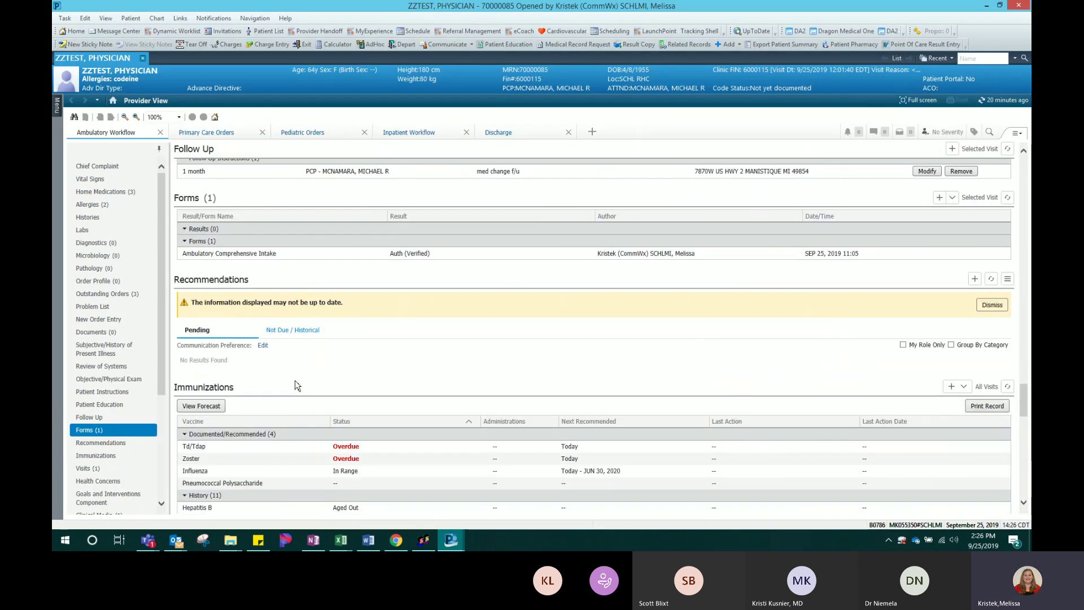
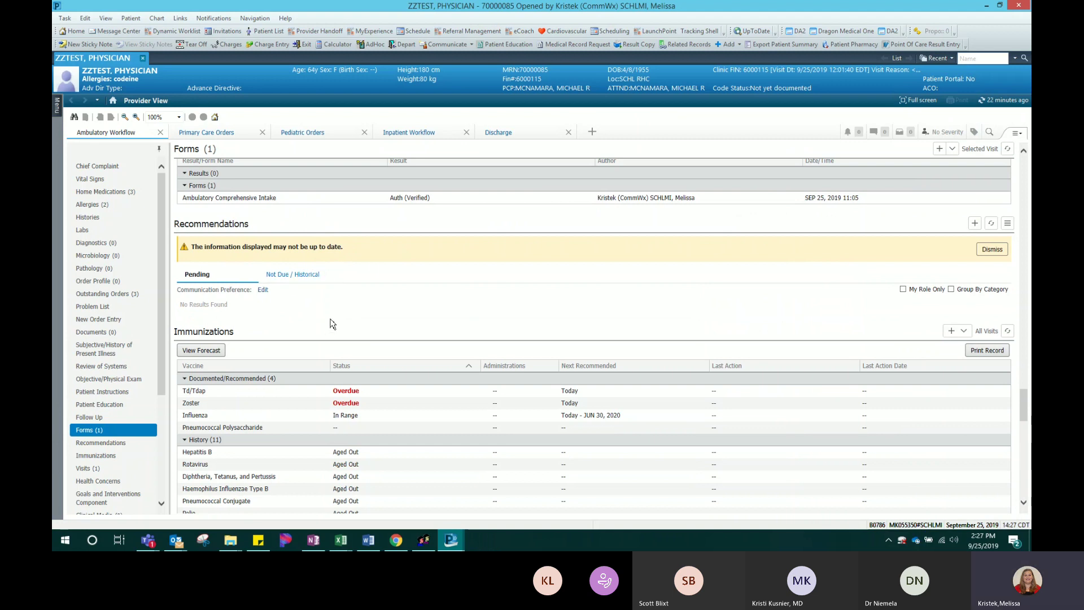
pyautogui.scroll(-5, 332, 324)
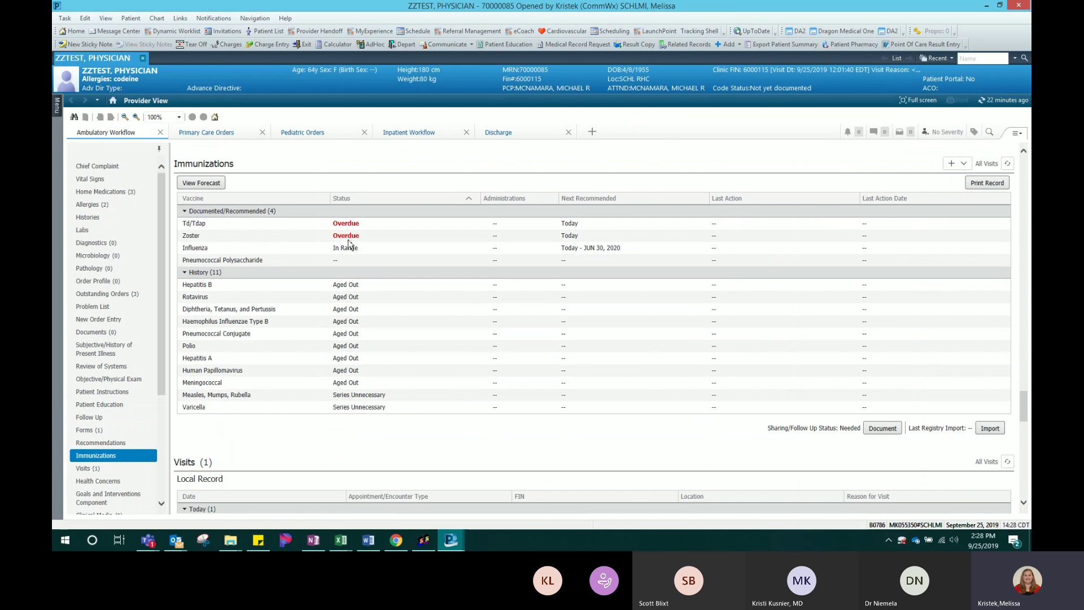
pyautogui.click(346, 260)
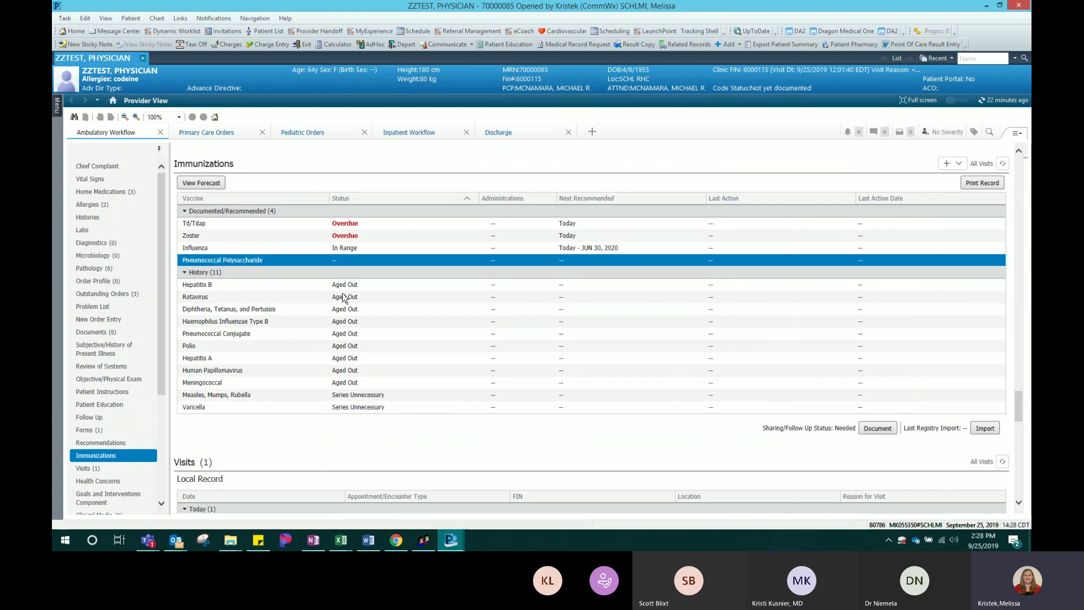
pyautogui.click(1019, 148)
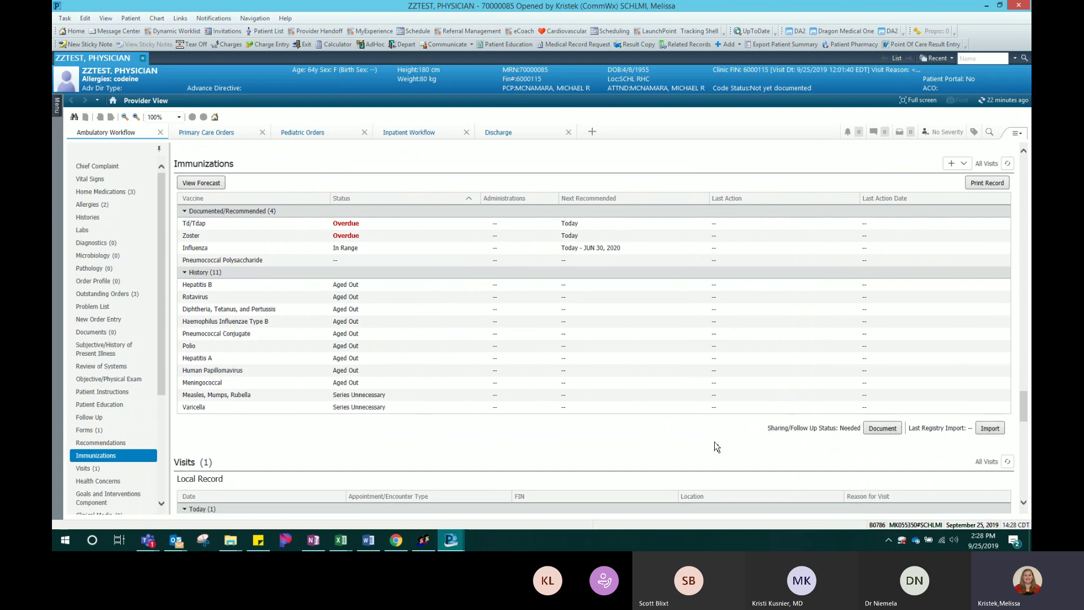
# Review the Visits section and check which categories are available for adding a health concern
pyautogui.scroll(-4, 662, 440)
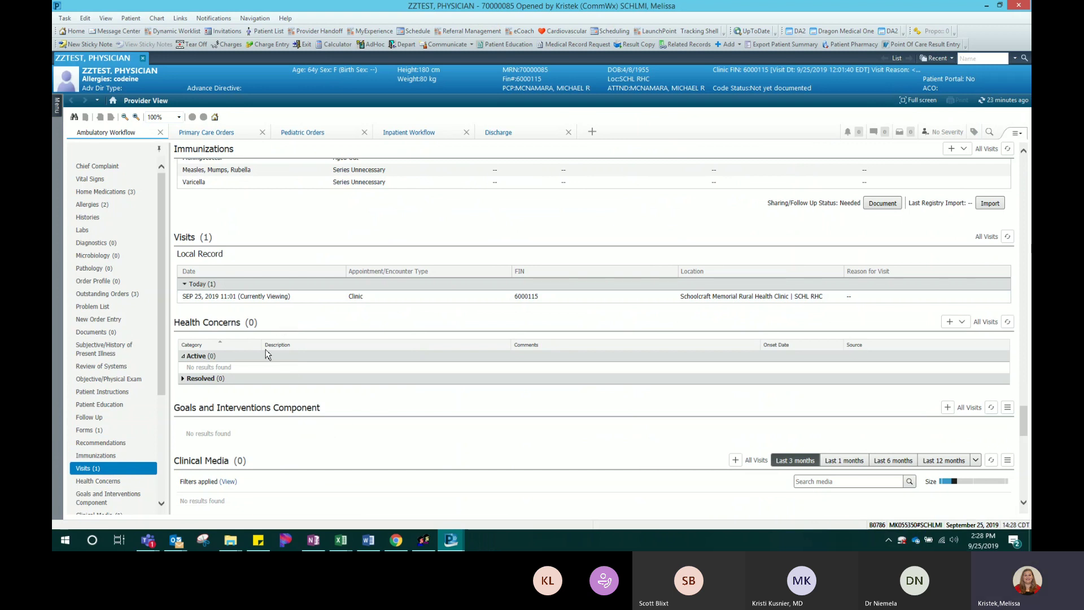
pyautogui.scroll(-2, 152, 403)
pyautogui.scroll(-1, 152, 402)
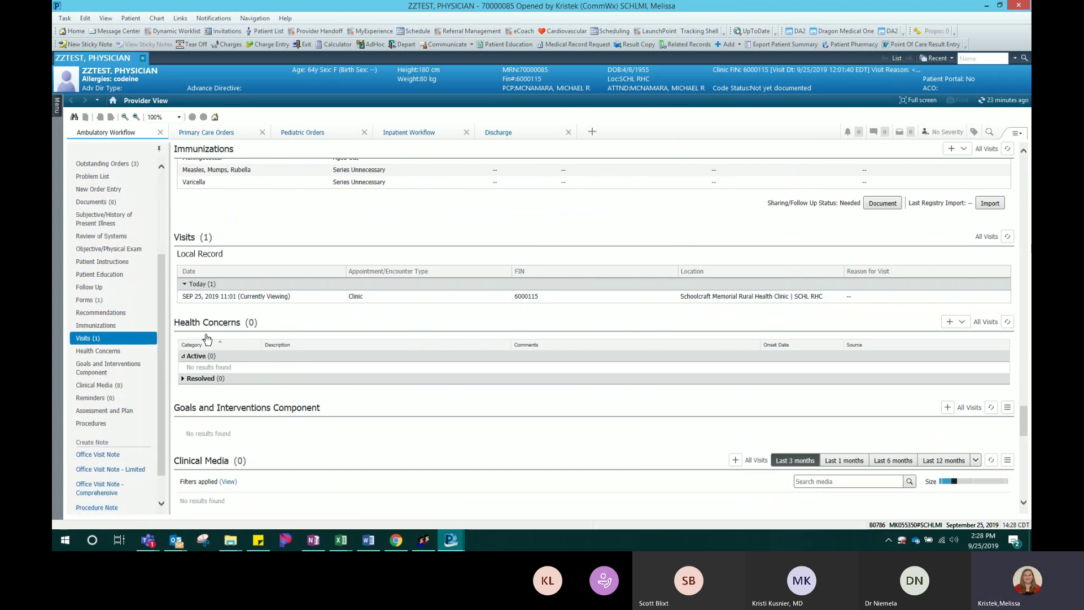
pyautogui.scroll(-1, 644, 317)
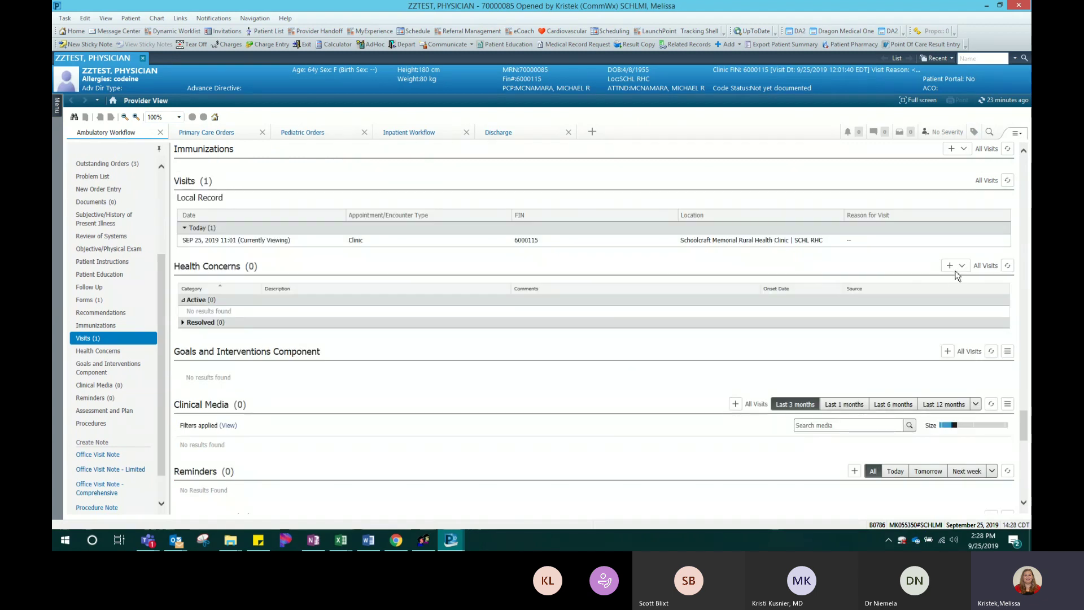
pyautogui.click(961, 266)
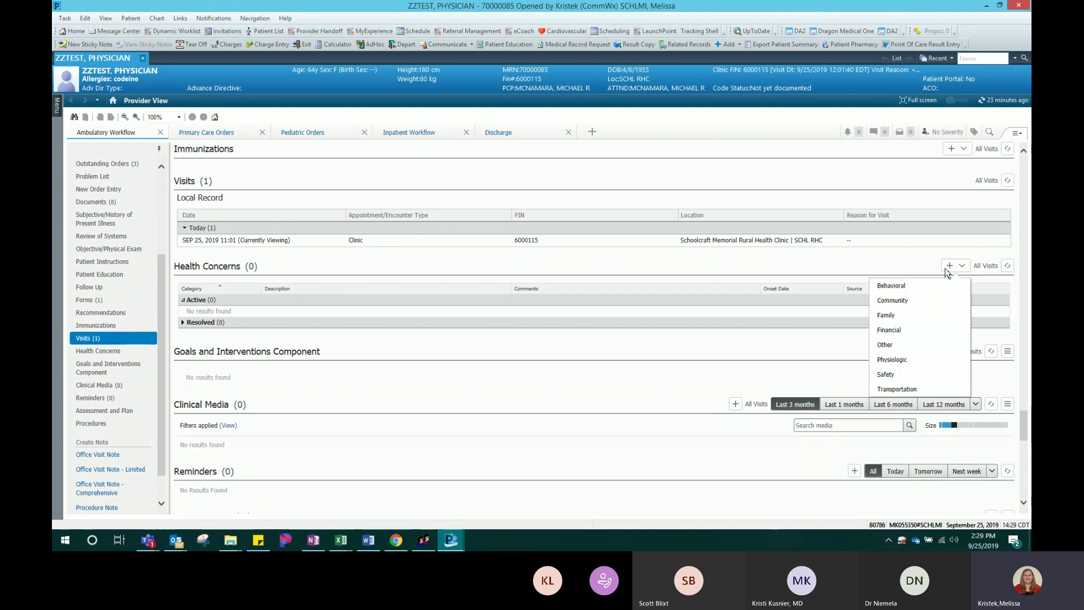
pyautogui.click(826, 350)
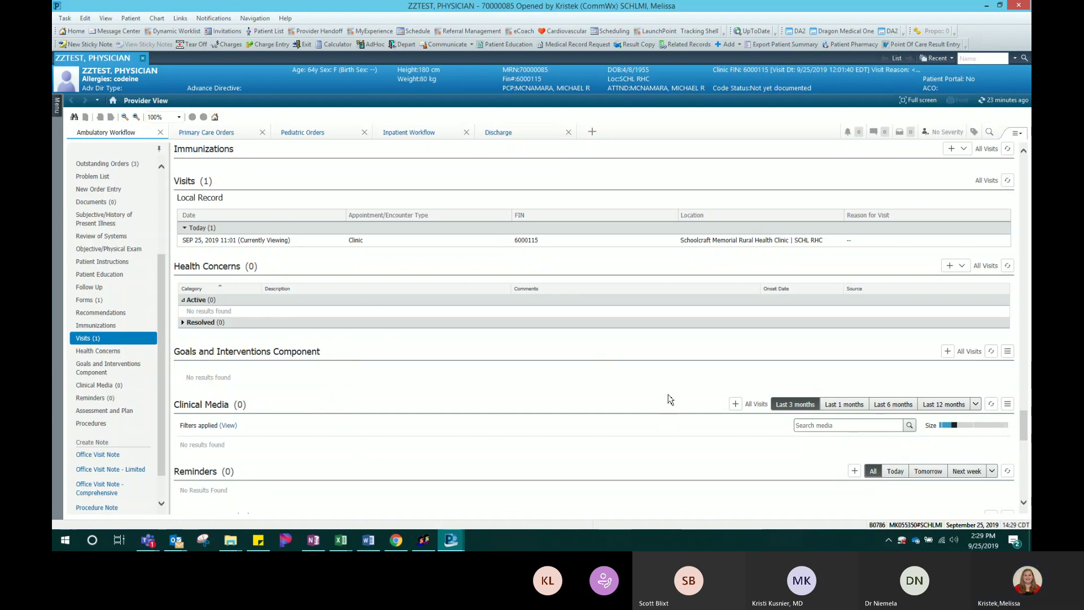
# Start a new reminder for the patient from the Reminders section with the message "this is a test"
pyautogui.scroll(-2, 669, 402)
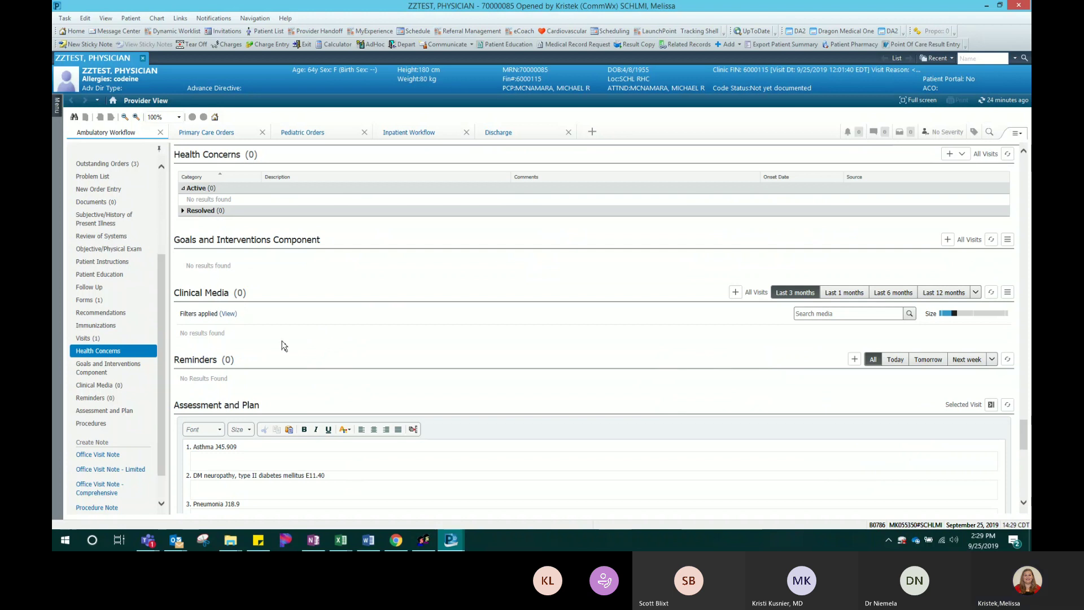
pyautogui.scroll(-2, 762, 380)
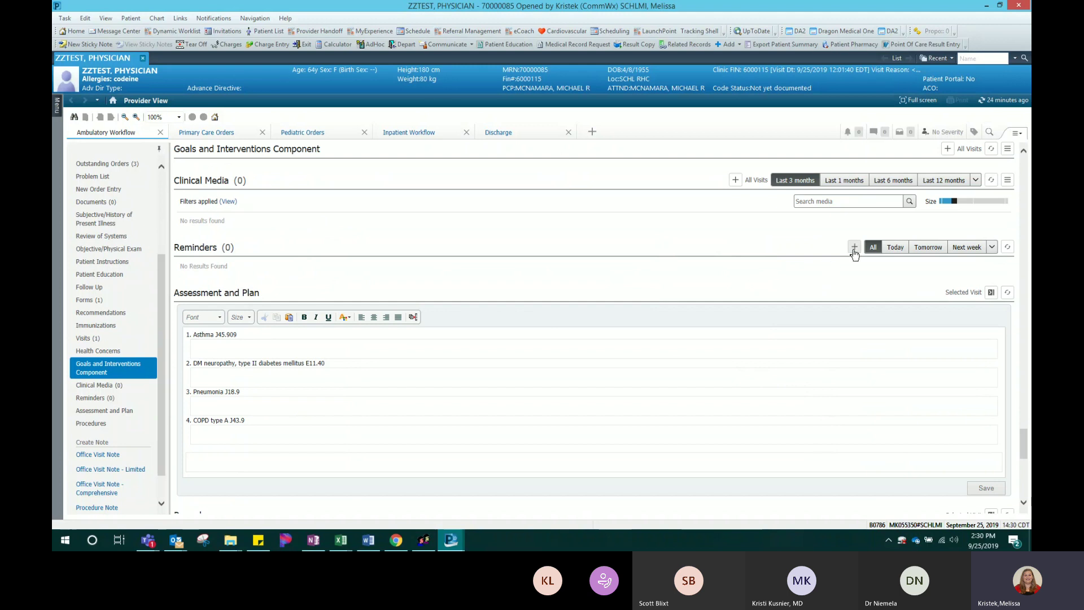
pyautogui.click(855, 249)
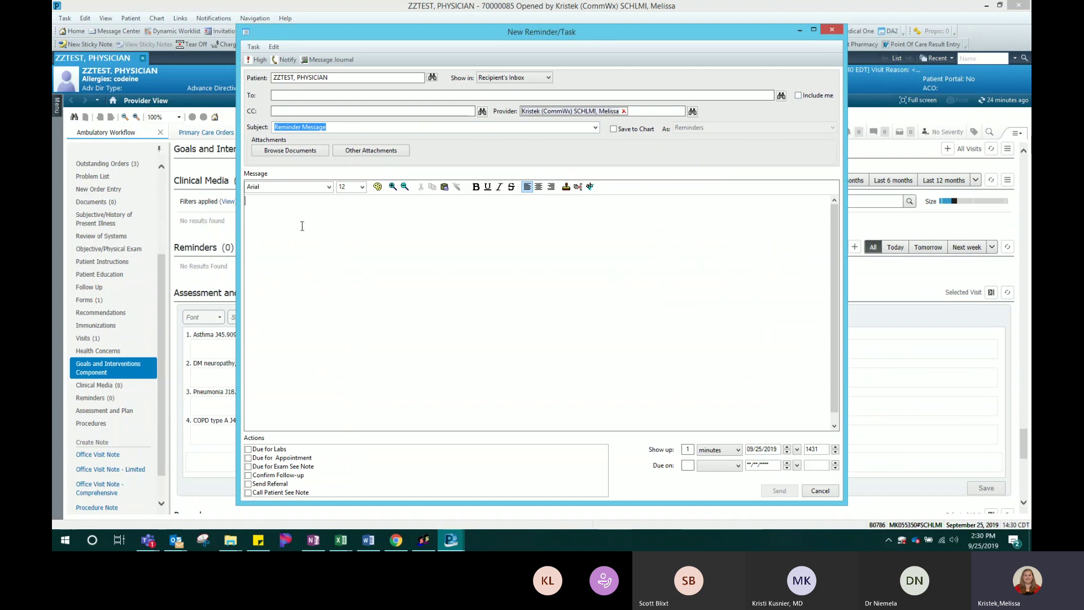
pyautogui.write('this isa t')
pyautogui.press('BackSpace')
pyautogui.press('BackSpace')
pyautogui.press('BackSpace')
pyautogui.write('a test')
# Include yourself as the reminder's recipient, send it and agree to save the communication to the chart
pyautogui.click(798, 95)
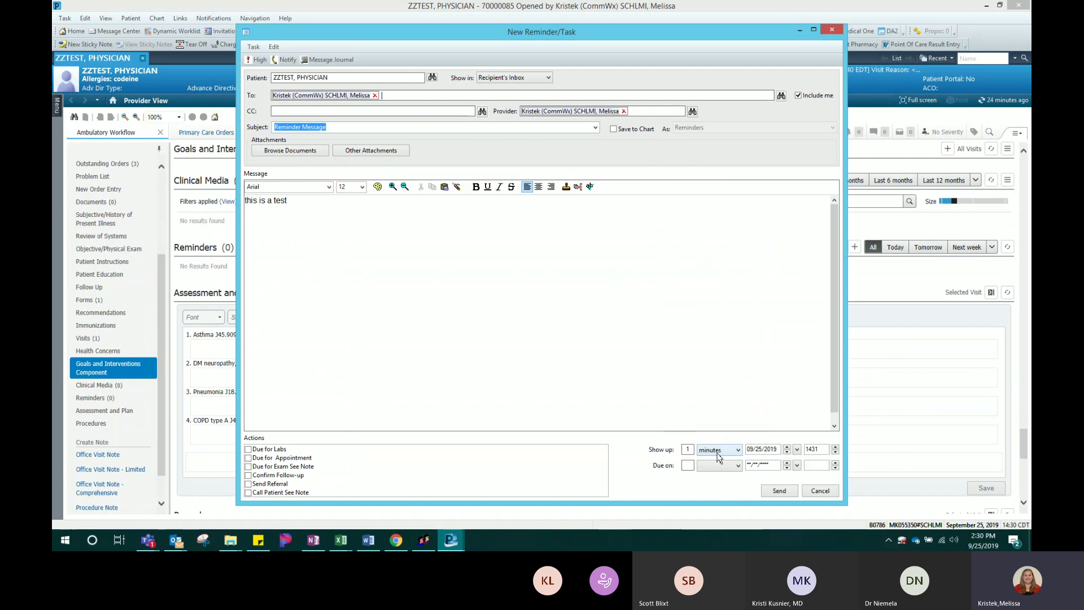
pyautogui.click(779, 491)
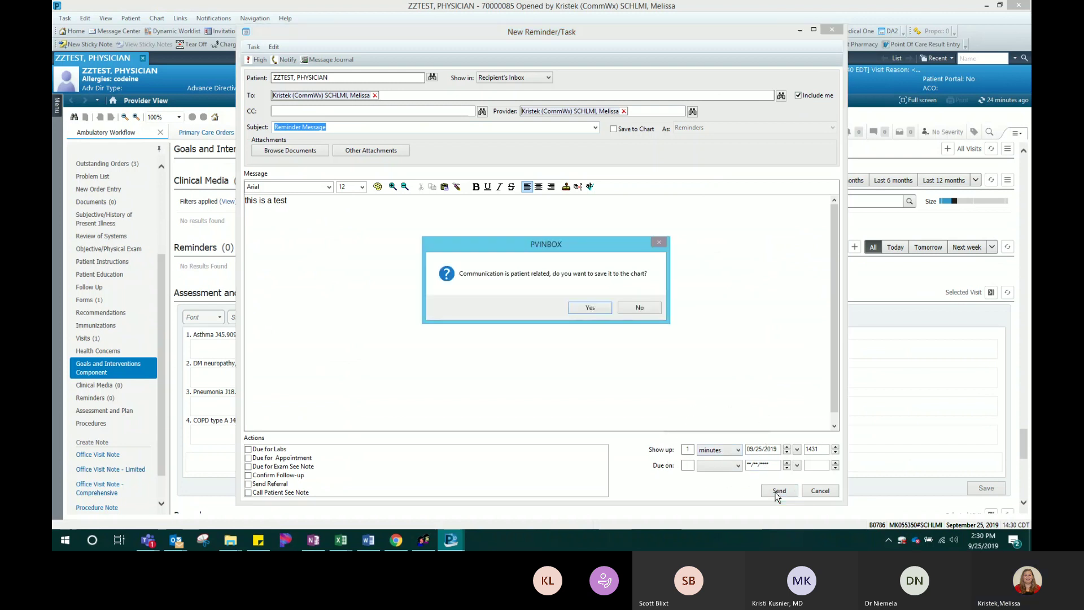
pyautogui.click(602, 311)
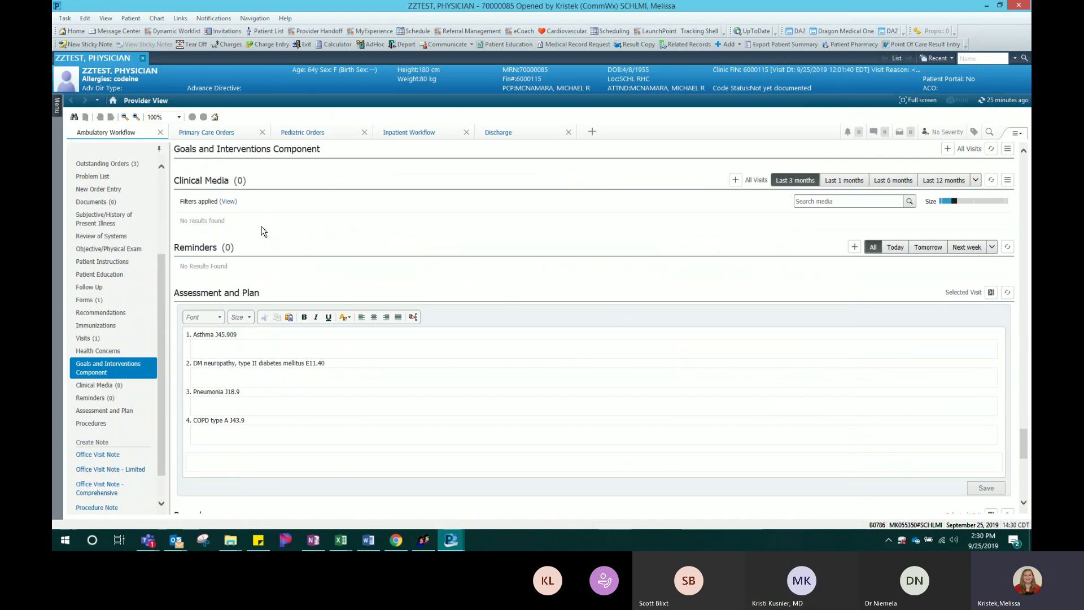
# View the patient's full Clinical Media page and return to the Ambulatory Workflow
pyautogui.click(204, 182)
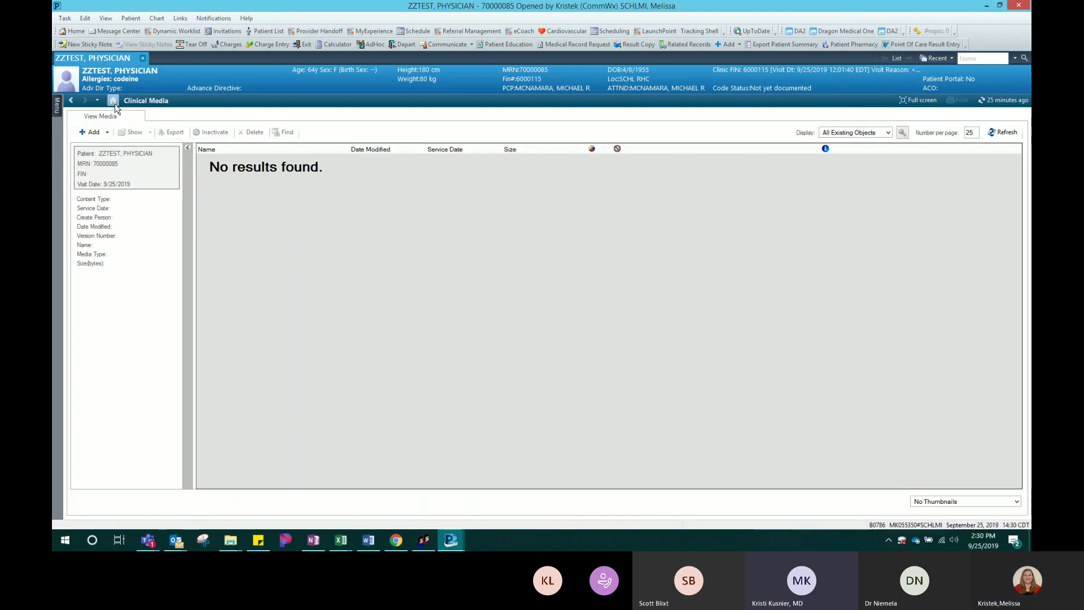
pyautogui.click(114, 102)
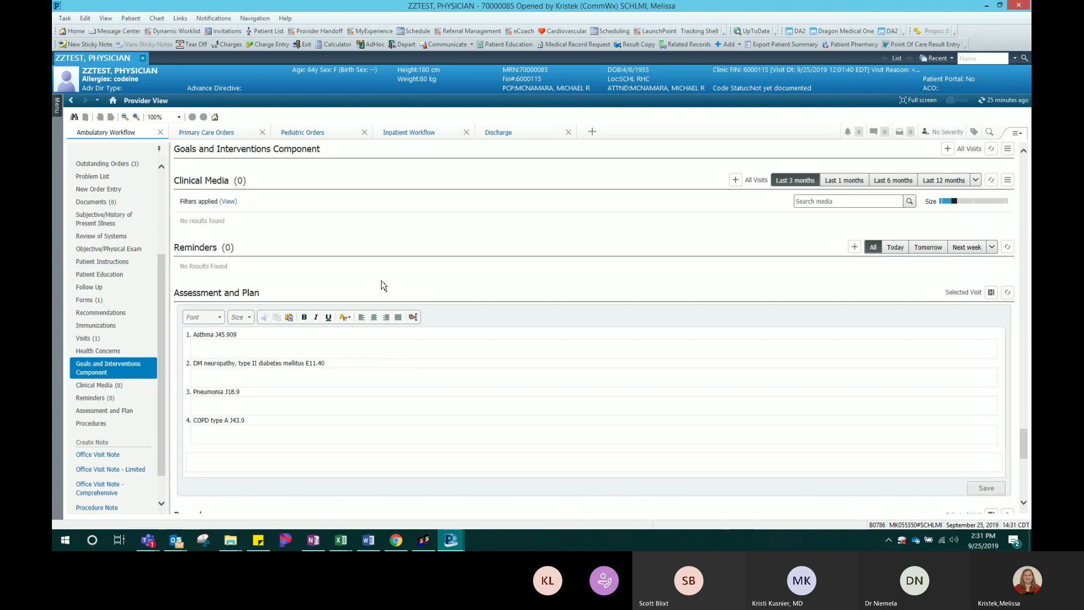
# Review the Assessment and Plan section, checking the comment fields beneath the diagnoses and the free-text field after the last one
pyautogui.scroll(-2, 385, 284)
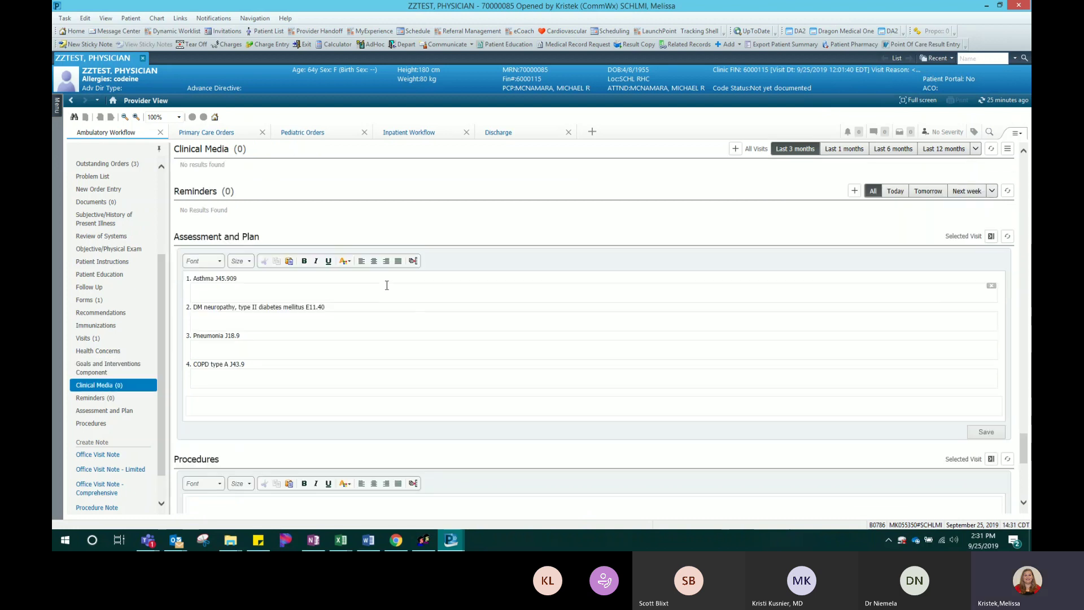
pyautogui.click(283, 292)
pyautogui.click(228, 325)
pyautogui.click(236, 350)
pyautogui.click(246, 379)
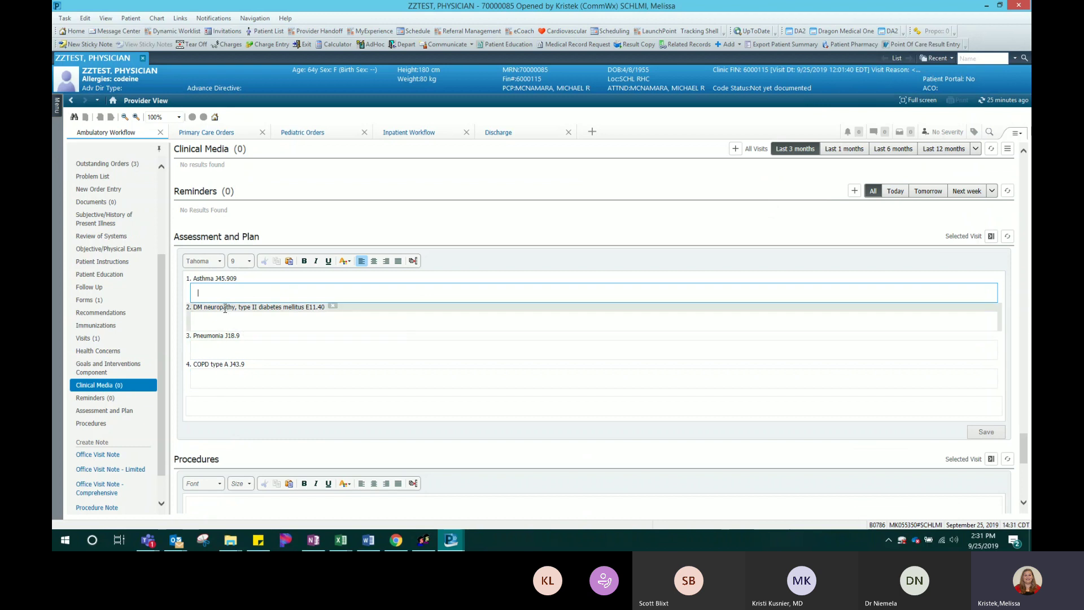
pyautogui.click(222, 319)
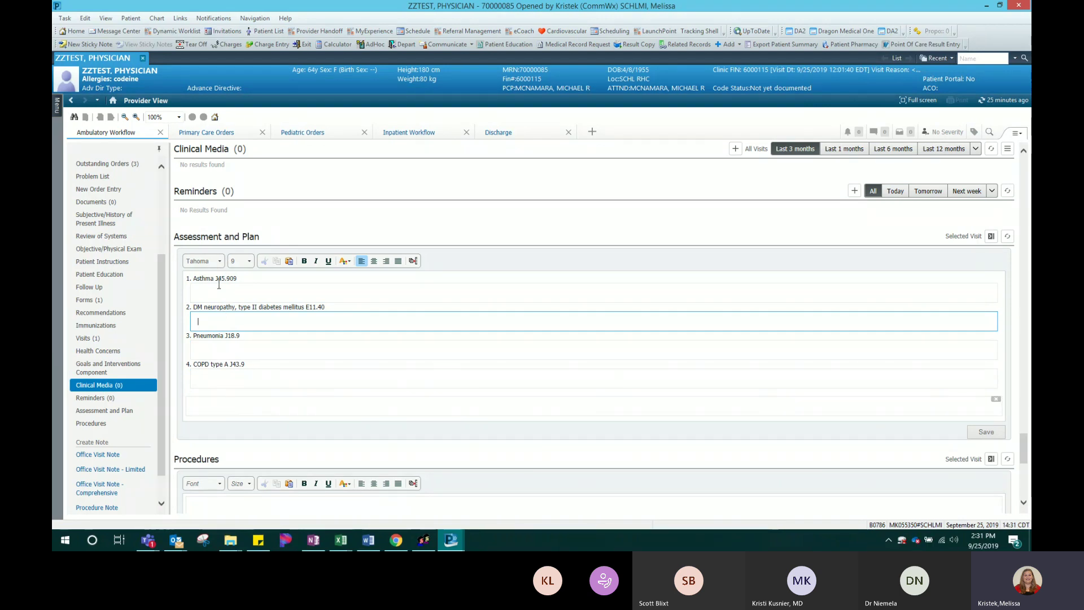
pyautogui.click(220, 404)
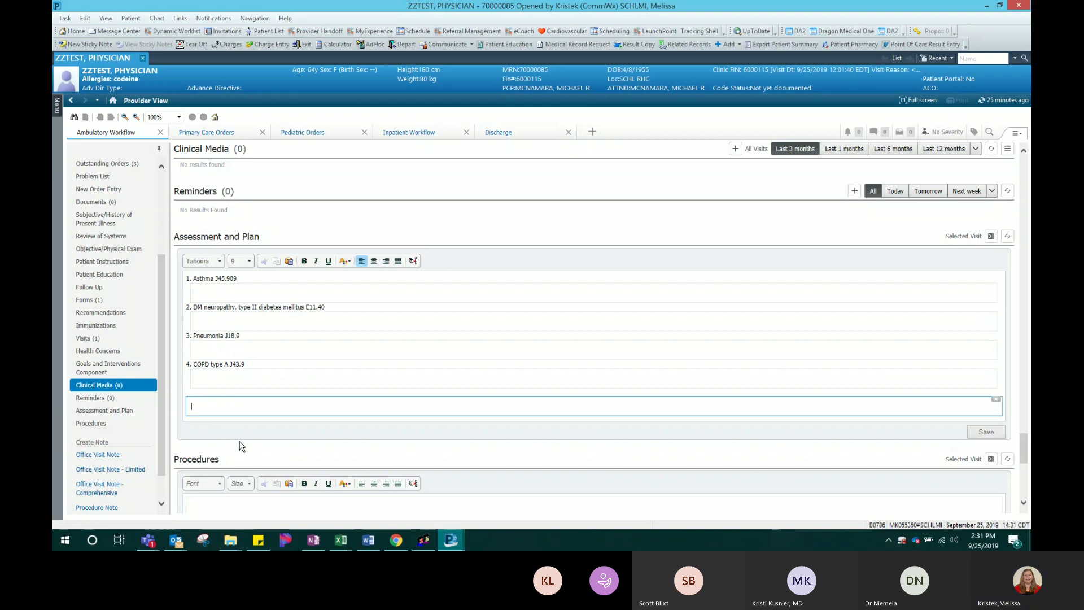
# Review the Procedures section and place the cursor in its free-text field
pyautogui.scroll(-5, 239, 450)
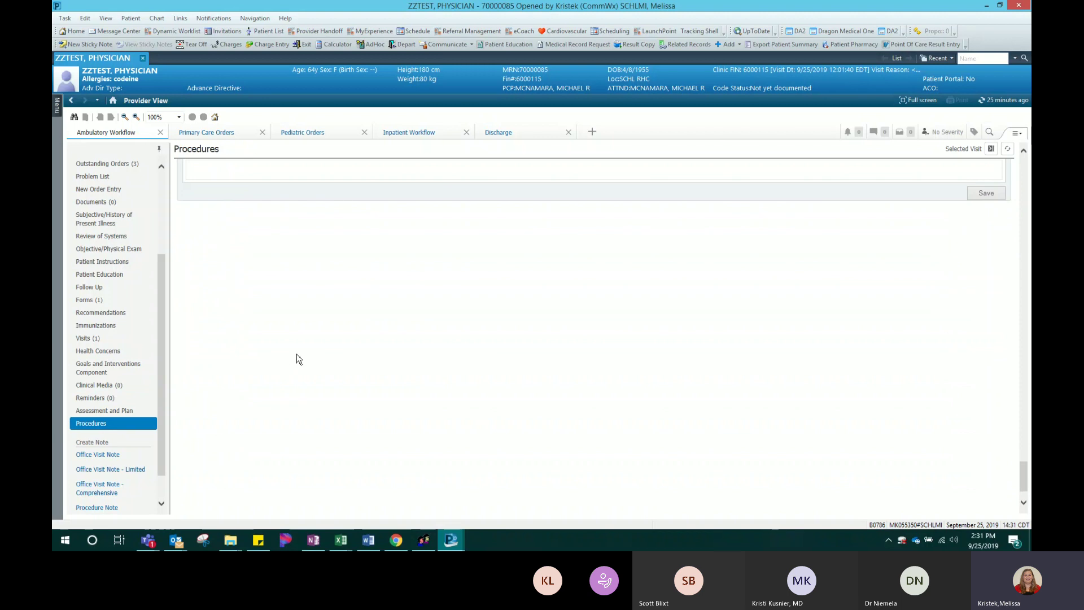
pyautogui.scroll(2, 254, 341)
pyautogui.click(239, 341)
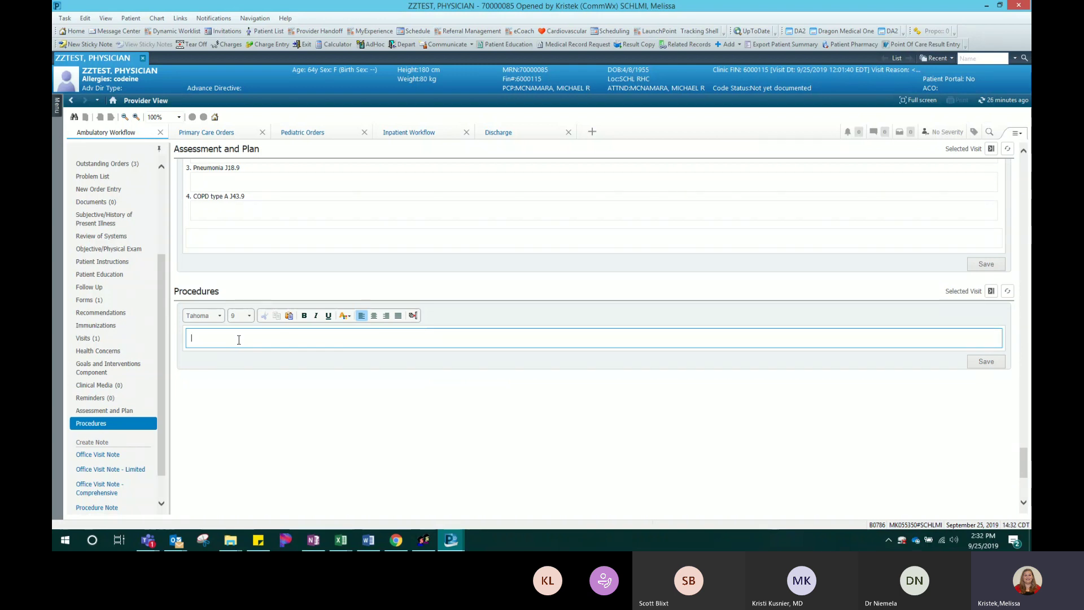
# Insert the .PEComplete auto text into the Procedures section
pyautogui.write('P')
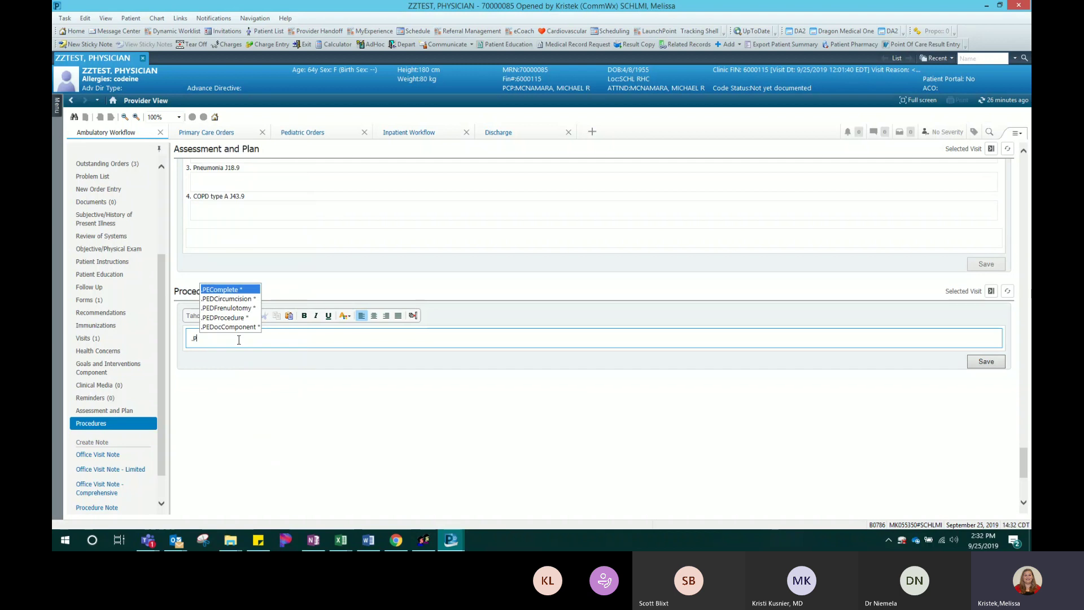
pyautogui.press('Return')
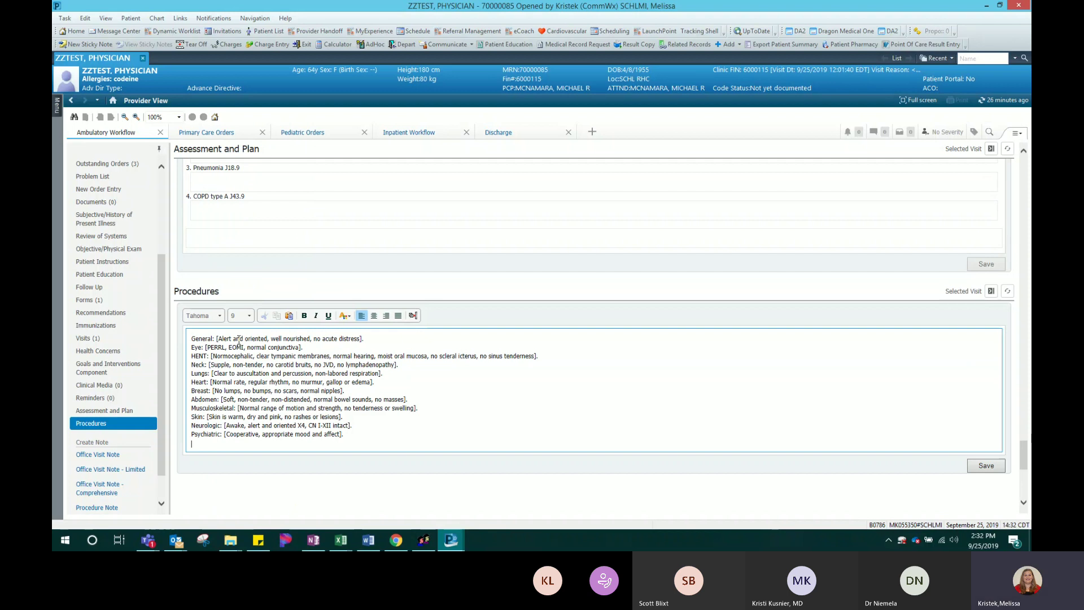
pyautogui.moveTo(164, 329); pyautogui.dragTo(163, 353)
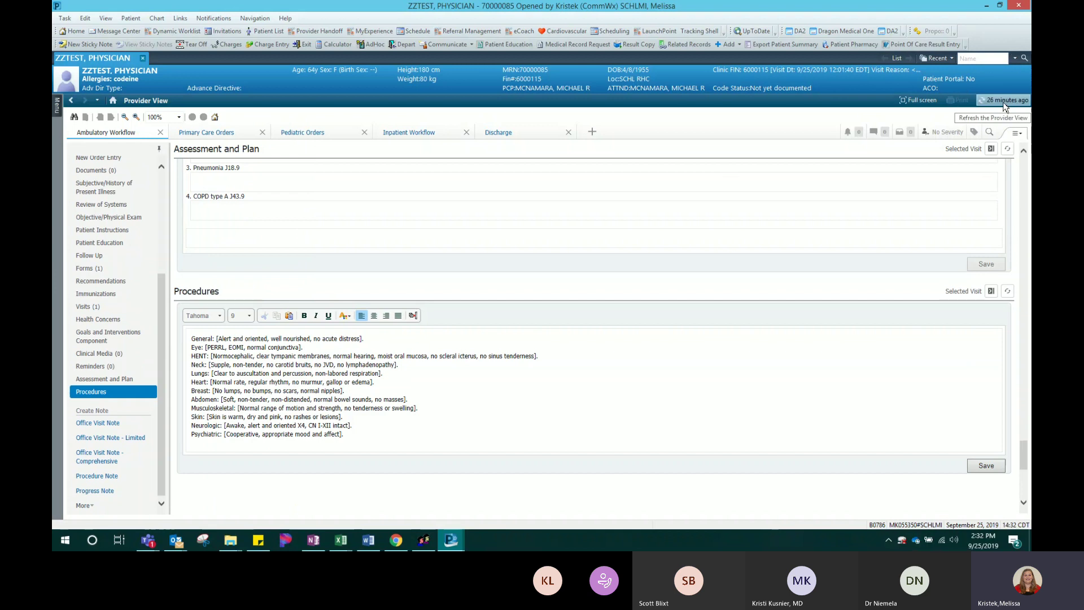
# Save the Procedures entry and refresh the Provider View, keeping the pending data
pyautogui.click(1004, 106)
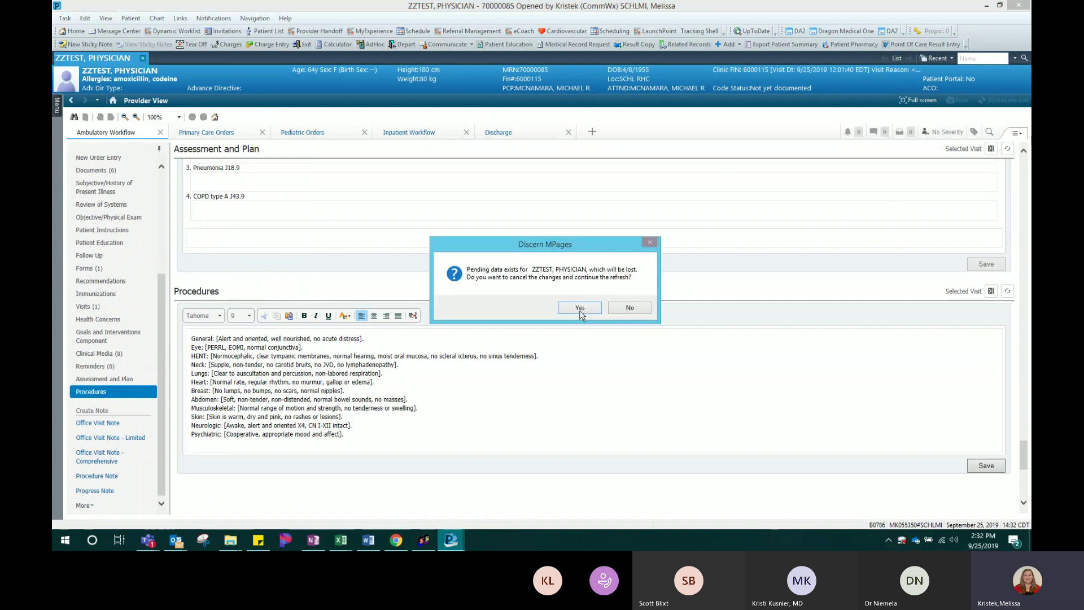
pyautogui.click(631, 307)
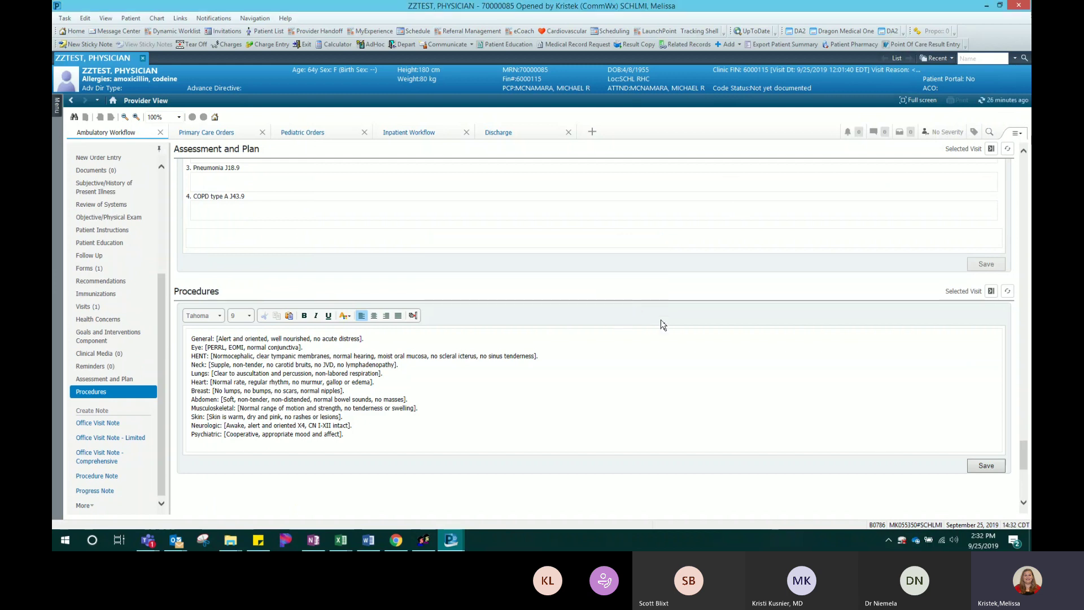
pyautogui.click(975, 464)
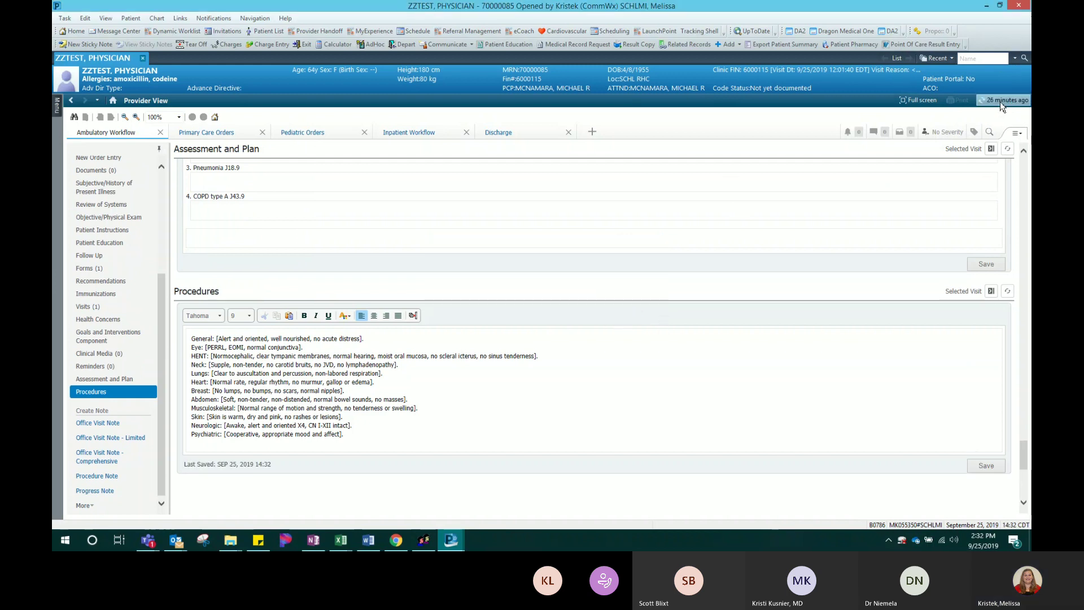
pyautogui.click(1001, 107)
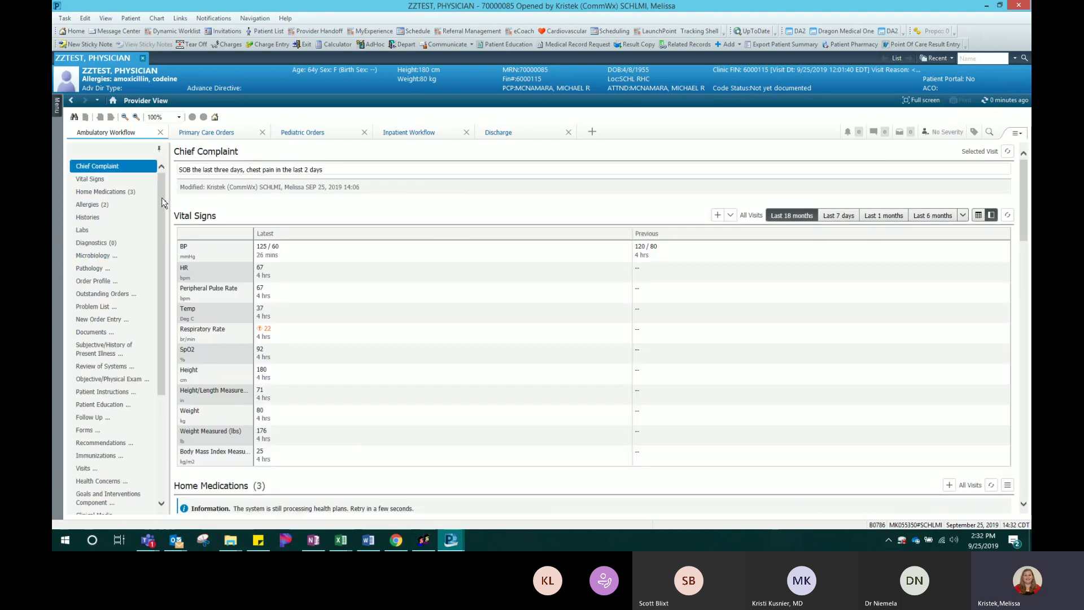
# Return to the home Ambulatory Organizer and reopen the chart of the 1:10 PM patient
pyautogui.scroll(-5, 161, 195)
pyautogui.scroll(5, 104, 244)
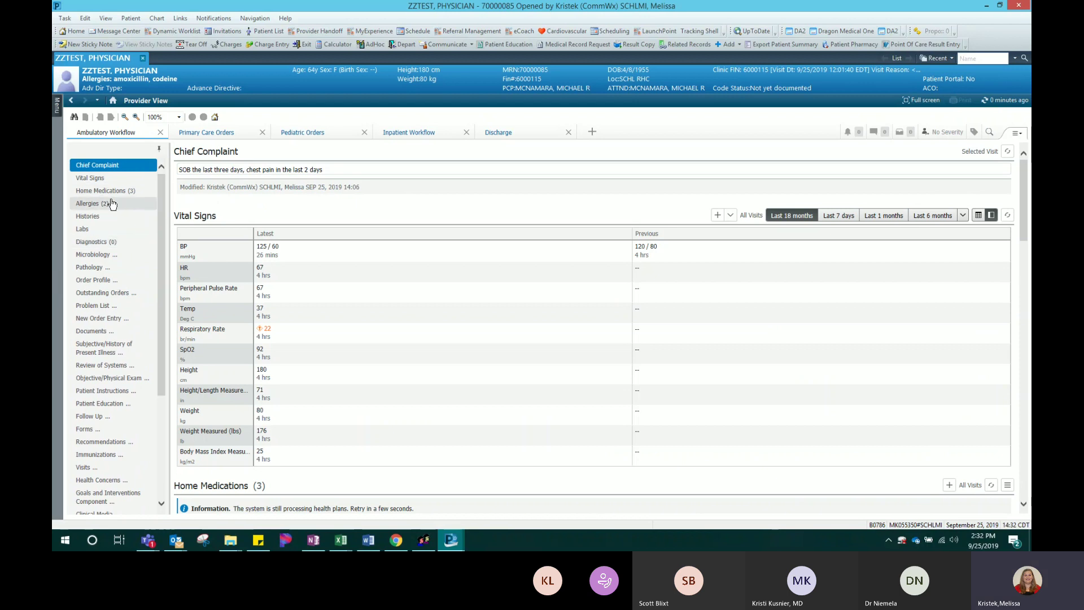
pyautogui.click(74, 31)
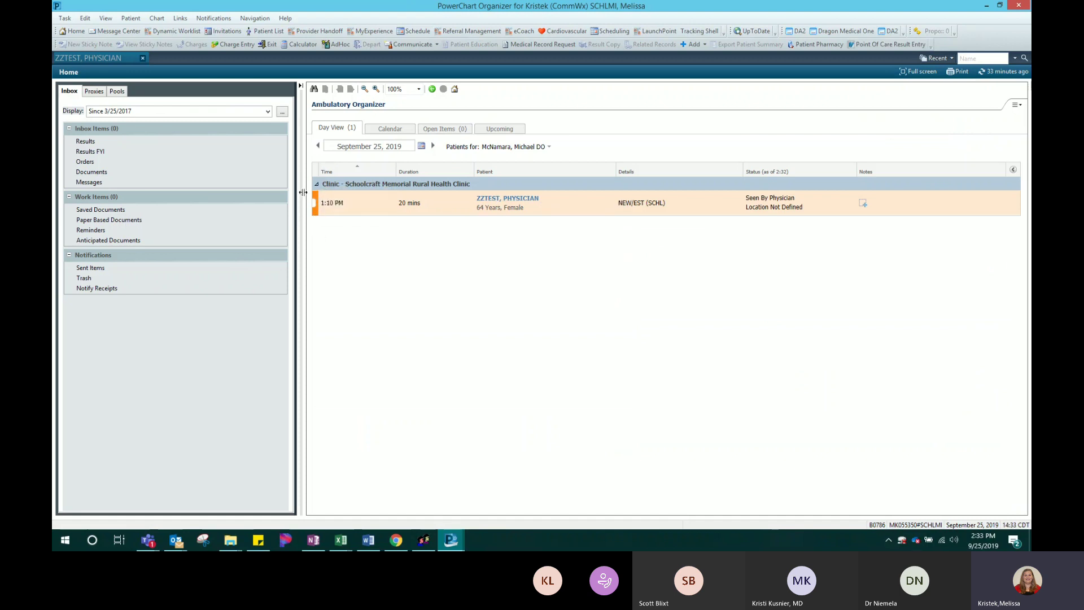
pyautogui.click(509, 199)
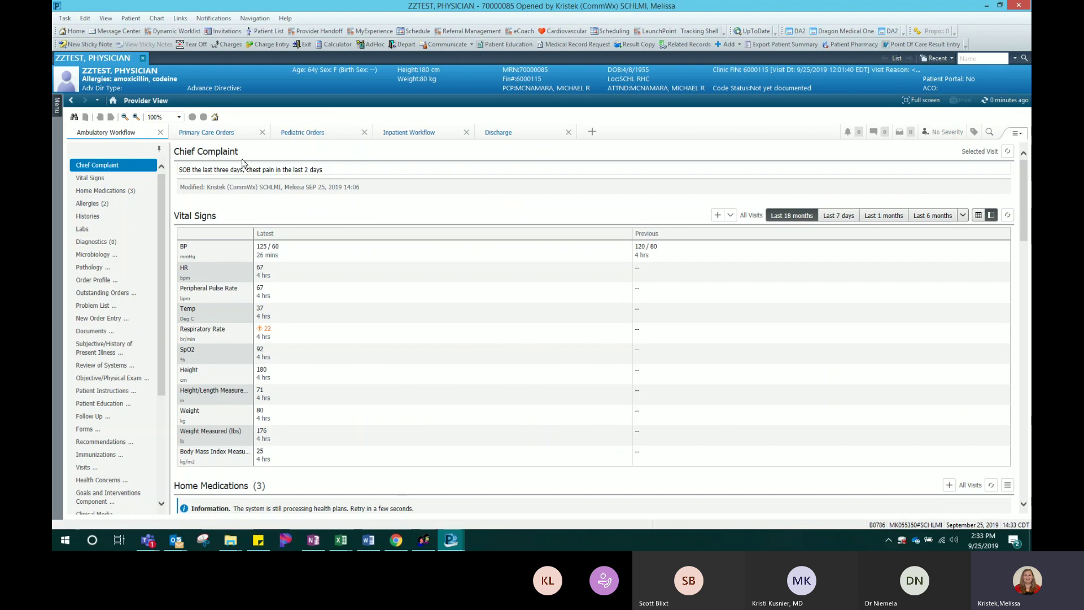
# Review the Home Medications, Vital Signs, Labs and Documents sections of the Ambulatory Workflow
pyautogui.click(133, 192)
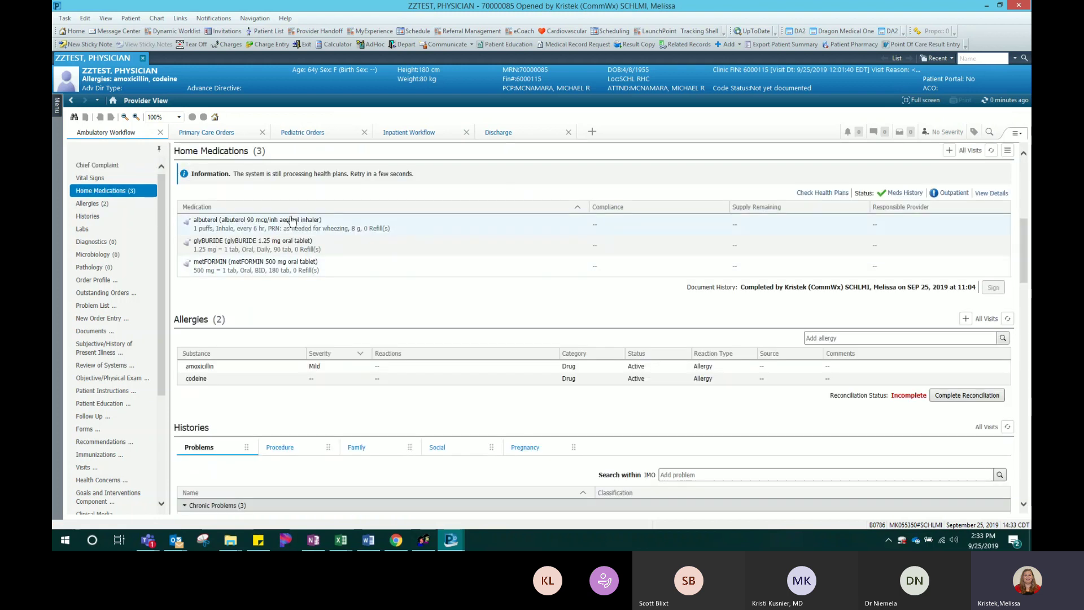
pyautogui.click(90, 179)
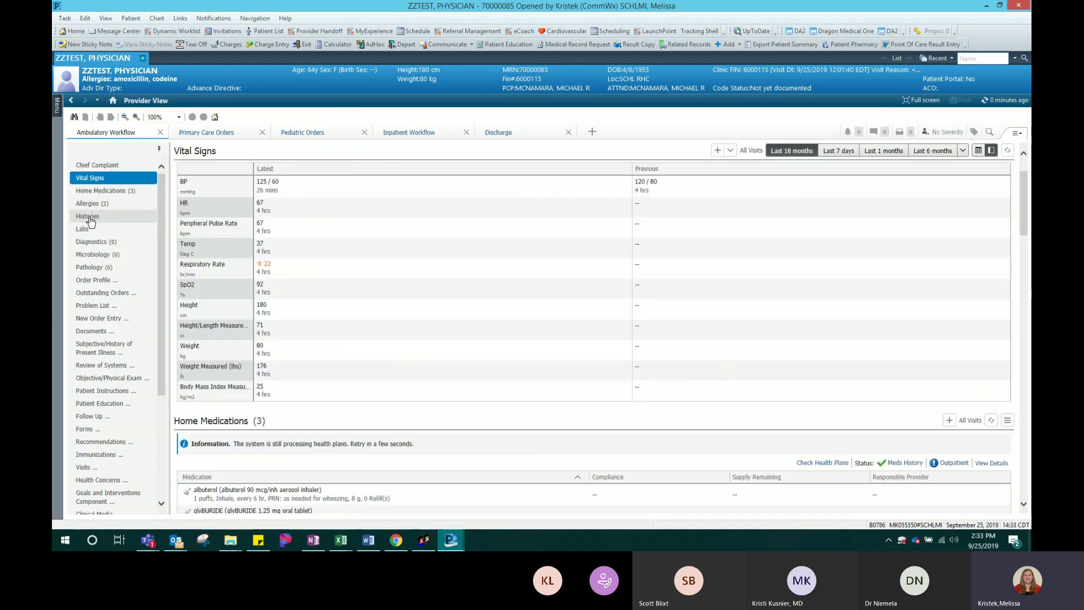
pyautogui.click(86, 230)
pyautogui.click(96, 331)
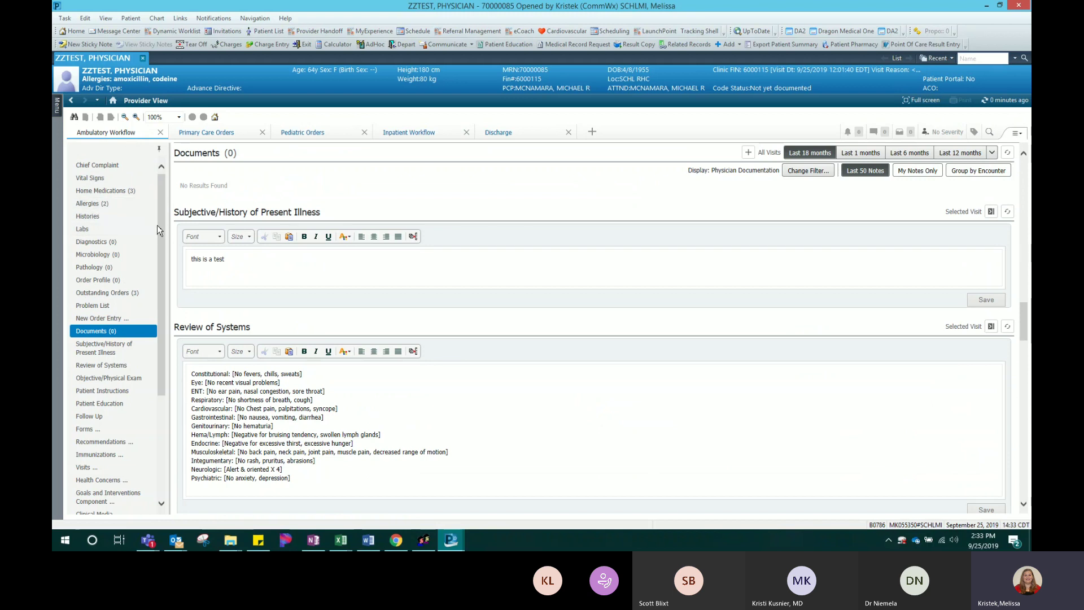
# Add Chest pain (R07.9) to the Problem List as a This Visit problem
pyautogui.click(100, 310)
pyautogui.click(729, 171)
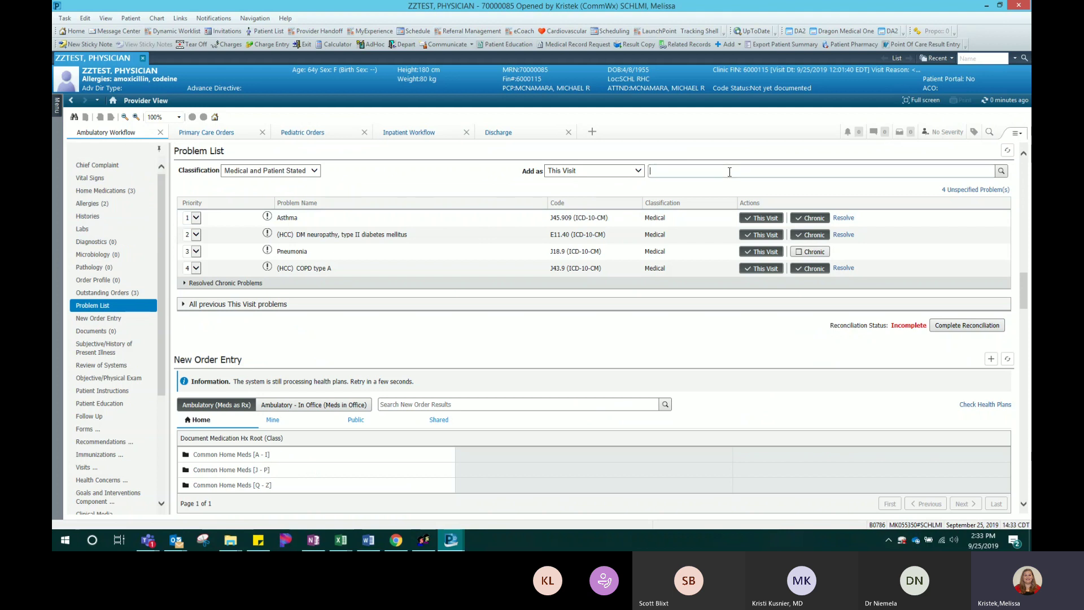
pyautogui.write('chest pain')
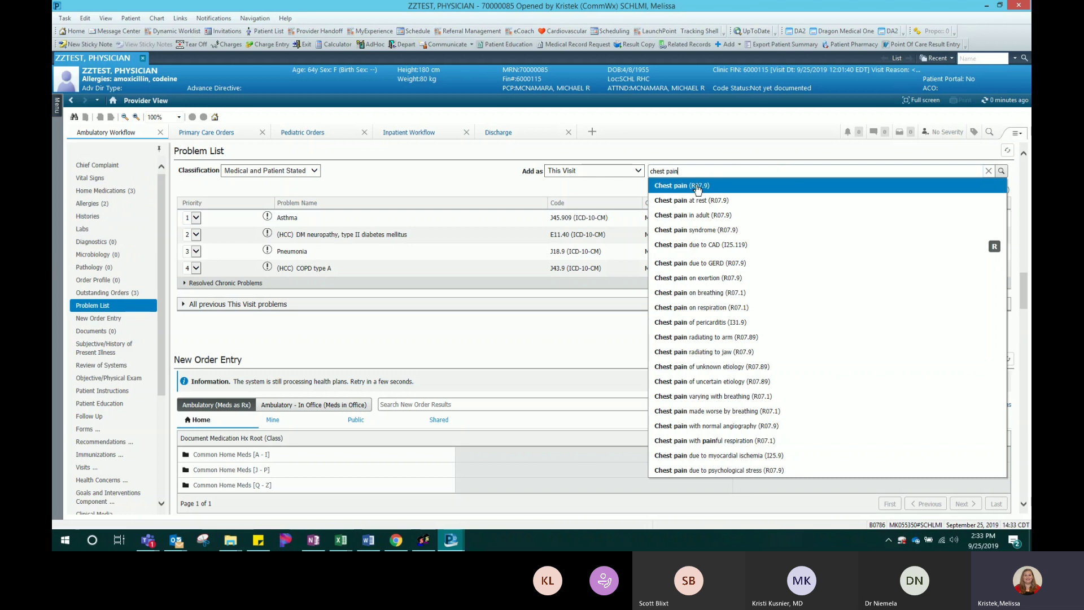
pyautogui.click(698, 188)
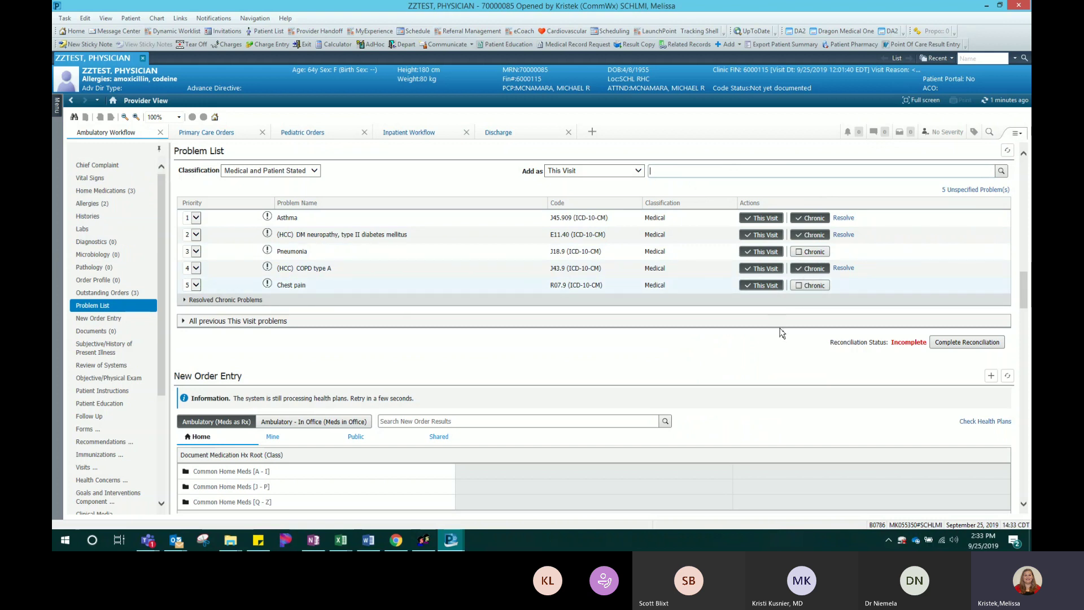
pyautogui.click(433, 362)
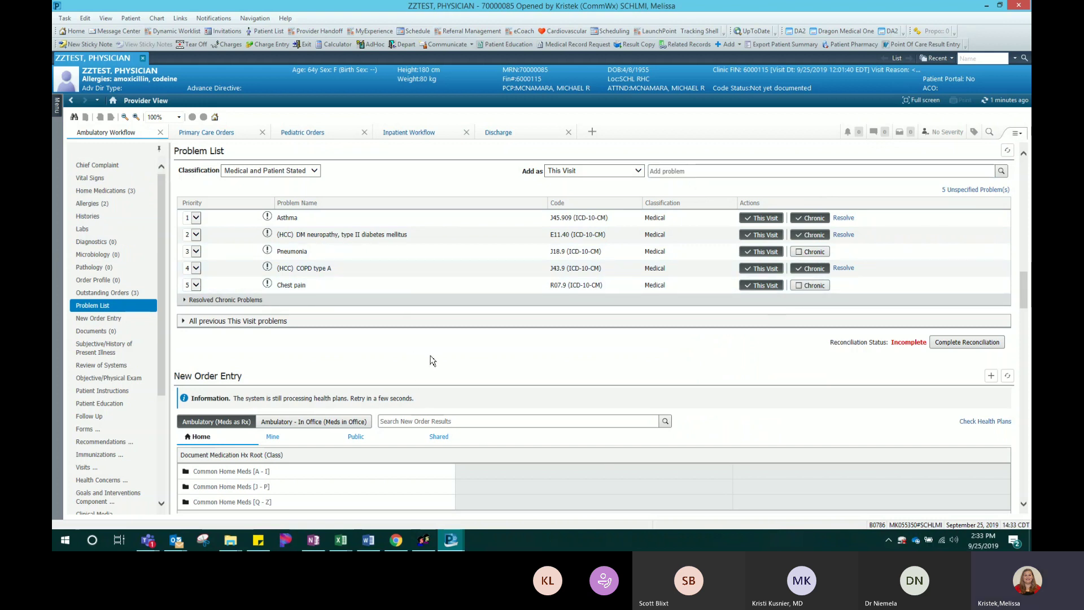
# Switch New Order Entry to Ambulatory - In Office, search for "XR ch" and select the XR Chest 2 Views order
pyautogui.scroll(-2, 332, 364)
pyautogui.click(339, 314)
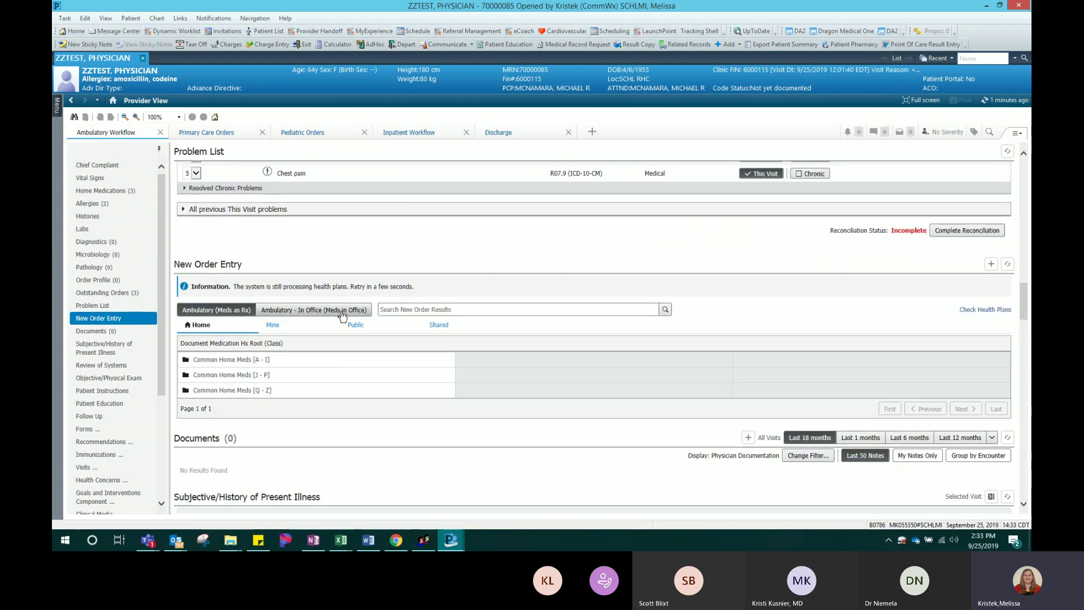
pyautogui.click(396, 305)
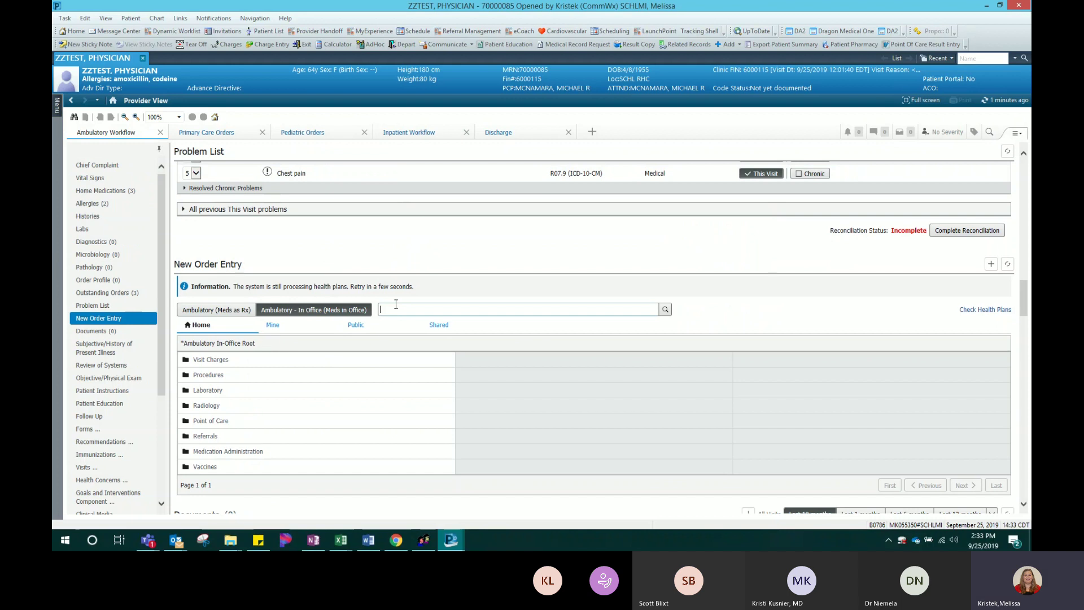
pyautogui.write('XR ch')
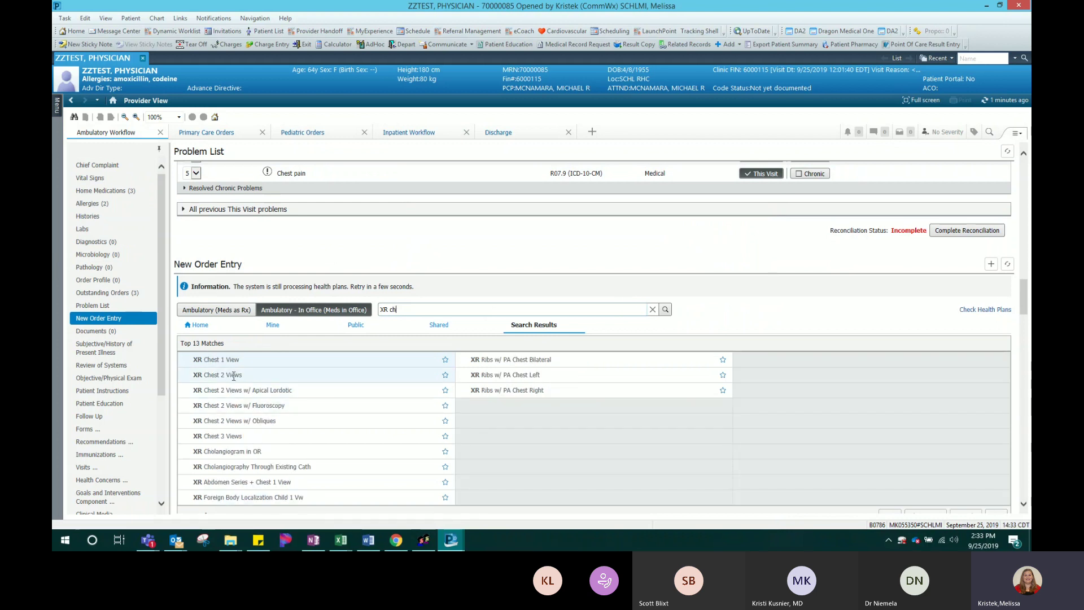
pyautogui.click(234, 375)
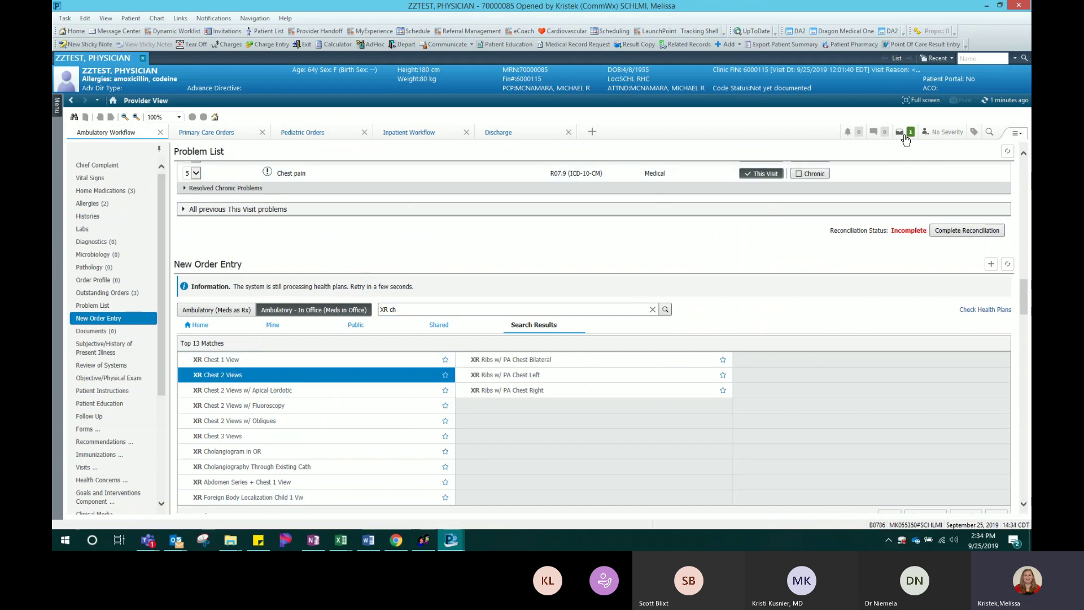
pyautogui.press('ctrl')
pyautogui.press('ctrl')
pyautogui.press('ctrl')
pyautogui.press('ctrl')
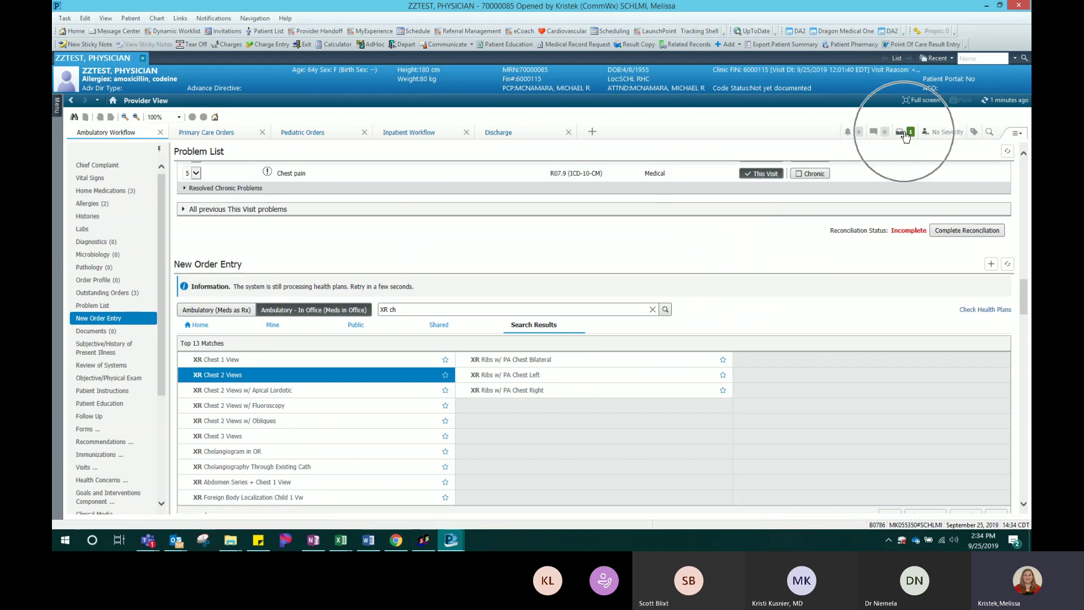
pyautogui.press('ctrl')
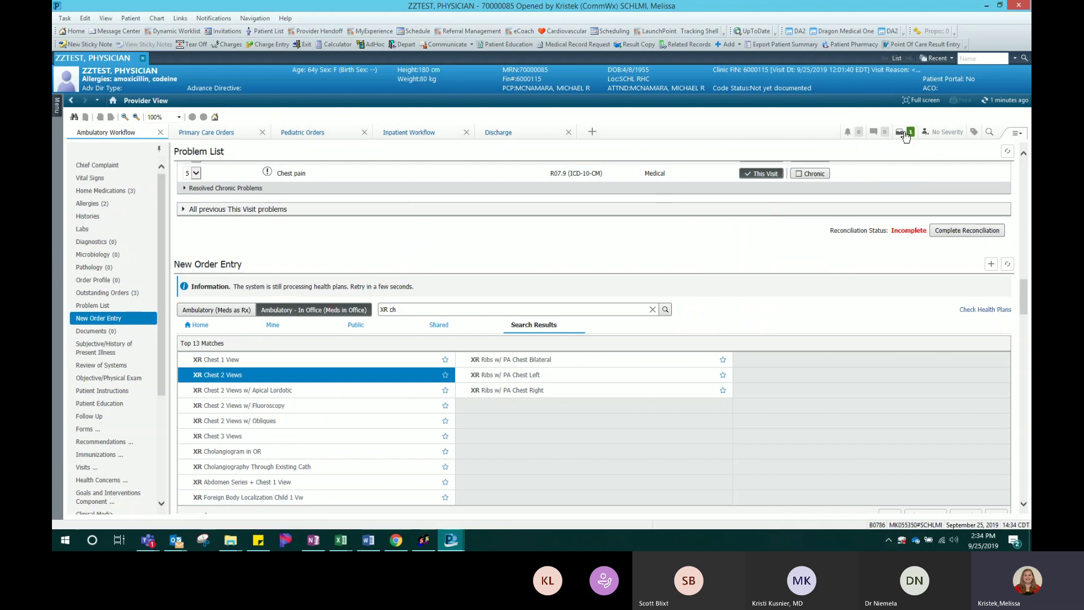
# Modify the details of the XR Chest 2 Views order with SOB as the reason for exam, and cancel the unsigned order
pyautogui.click(903, 134)
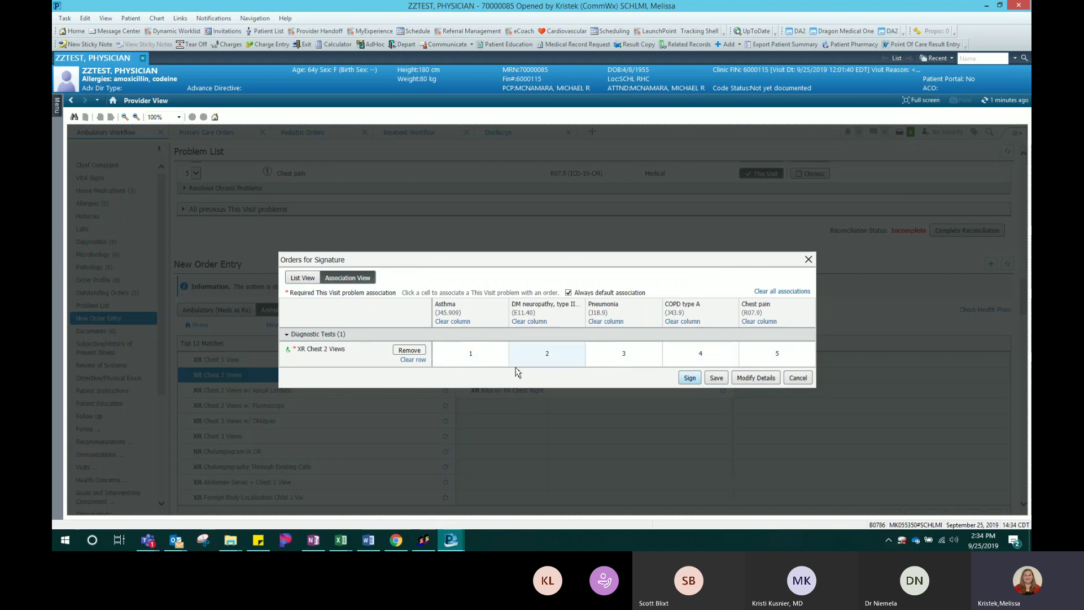
pyautogui.click(761, 382)
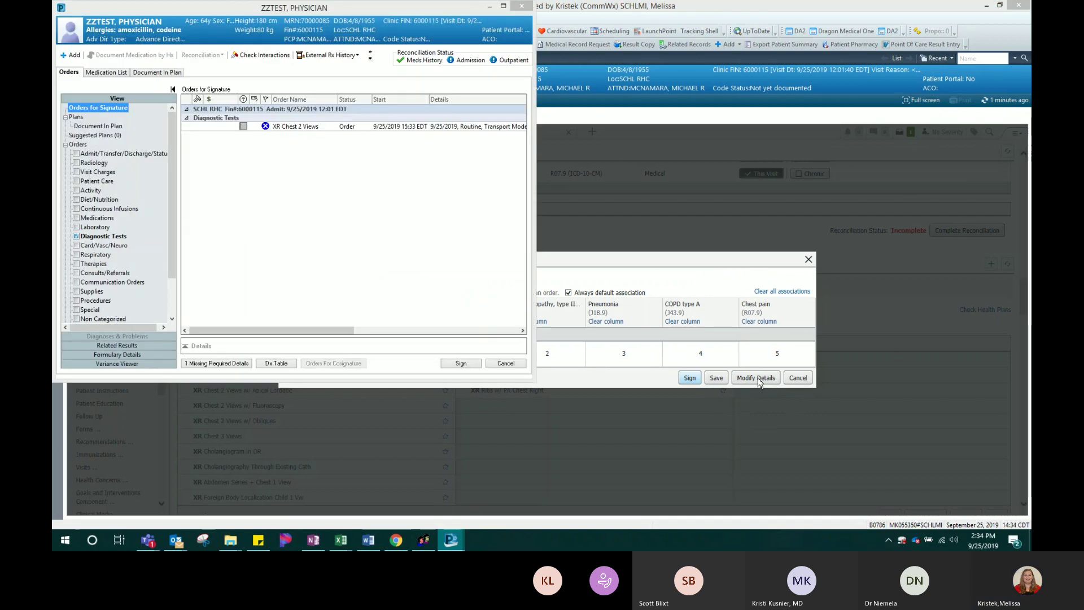
pyautogui.click(503, 6)
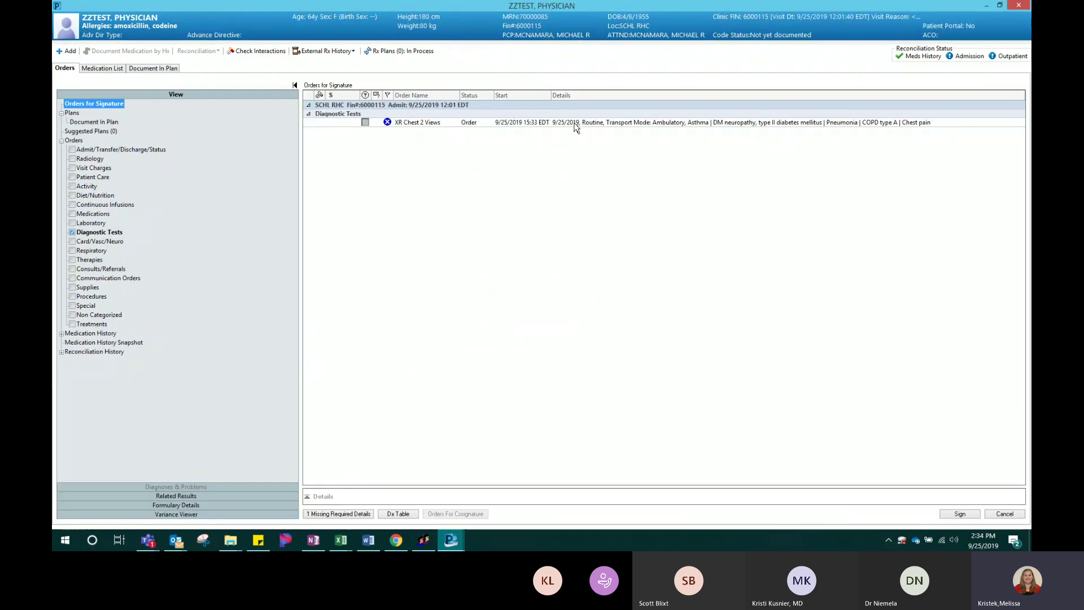
pyautogui.click(576, 128)
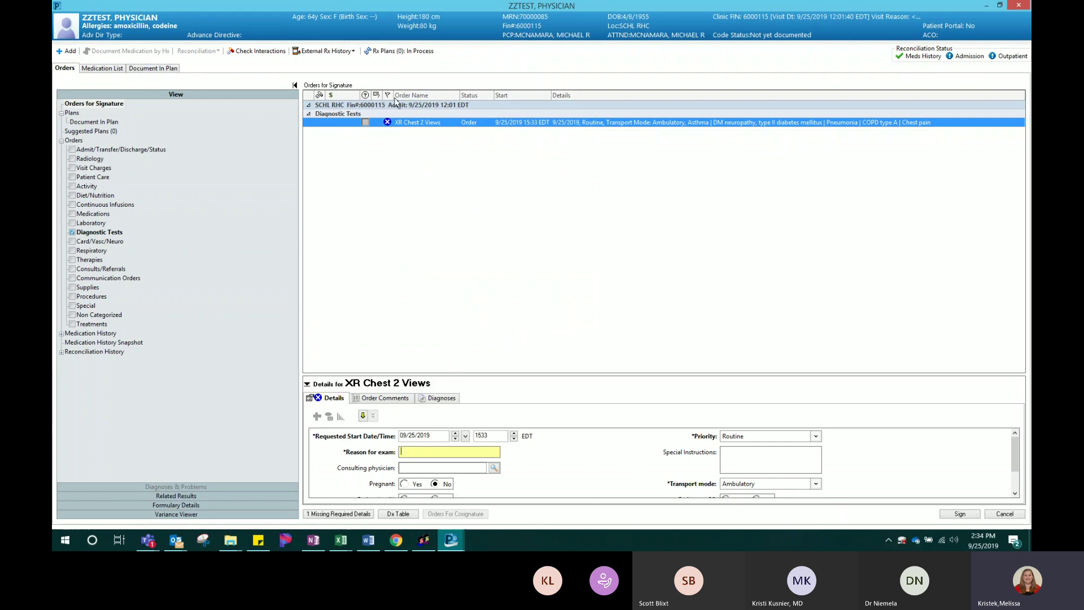
pyautogui.moveTo(601, 375); pyautogui.dragTo(600, 255)
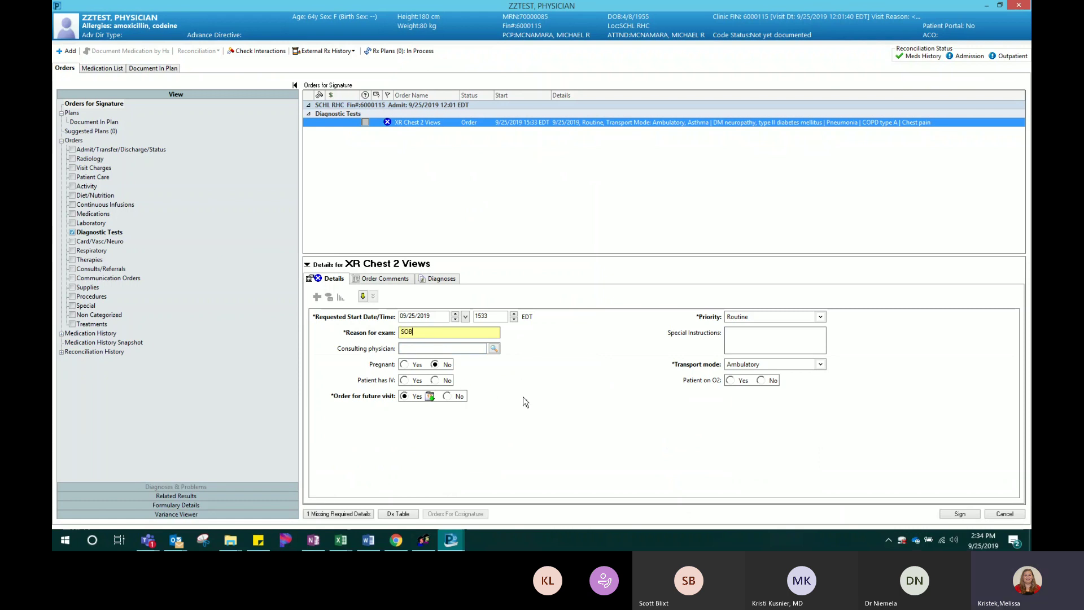
pyautogui.click(768, 340)
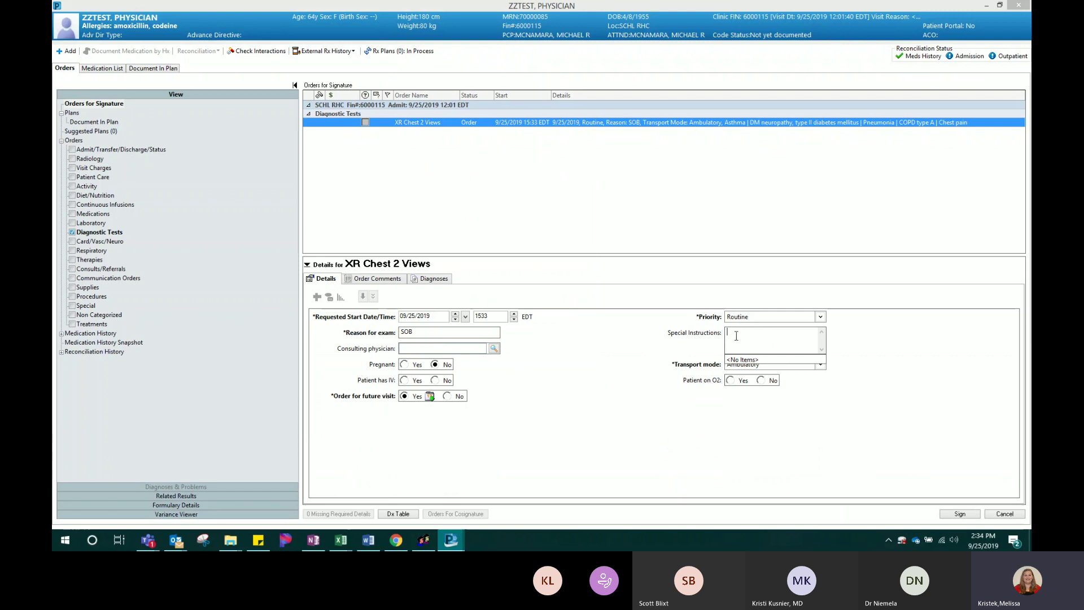
pyautogui.click(620, 361)
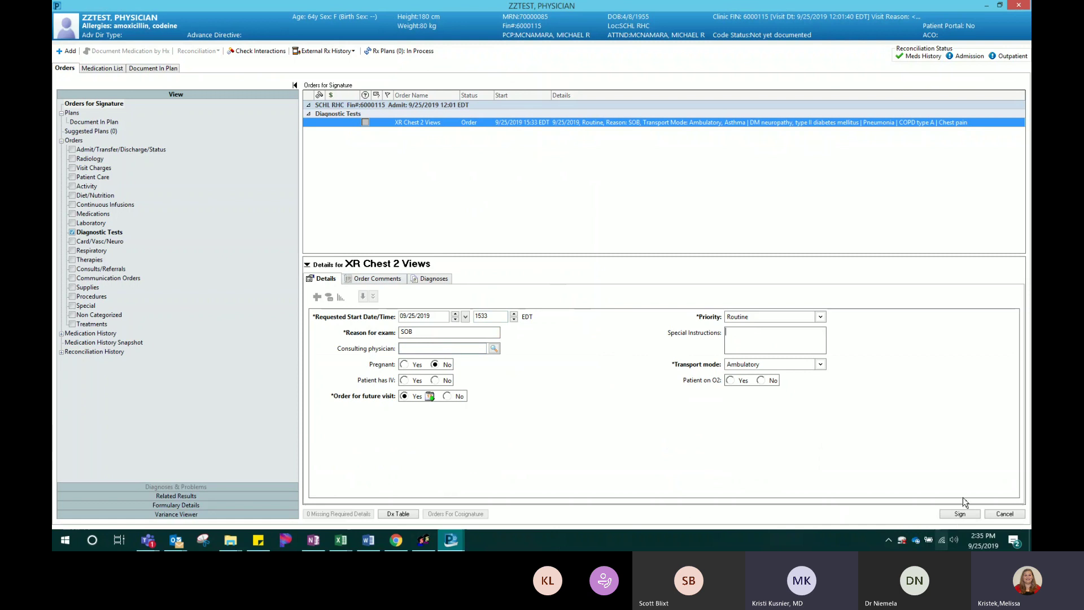
pyautogui.click(1000, 514)
# Search New Order Entry for "xr chest" and add the XR Chest 2 Views order again
pyautogui.click(603, 314)
pyautogui.click(427, 309)
pyautogui.write('xr chest')
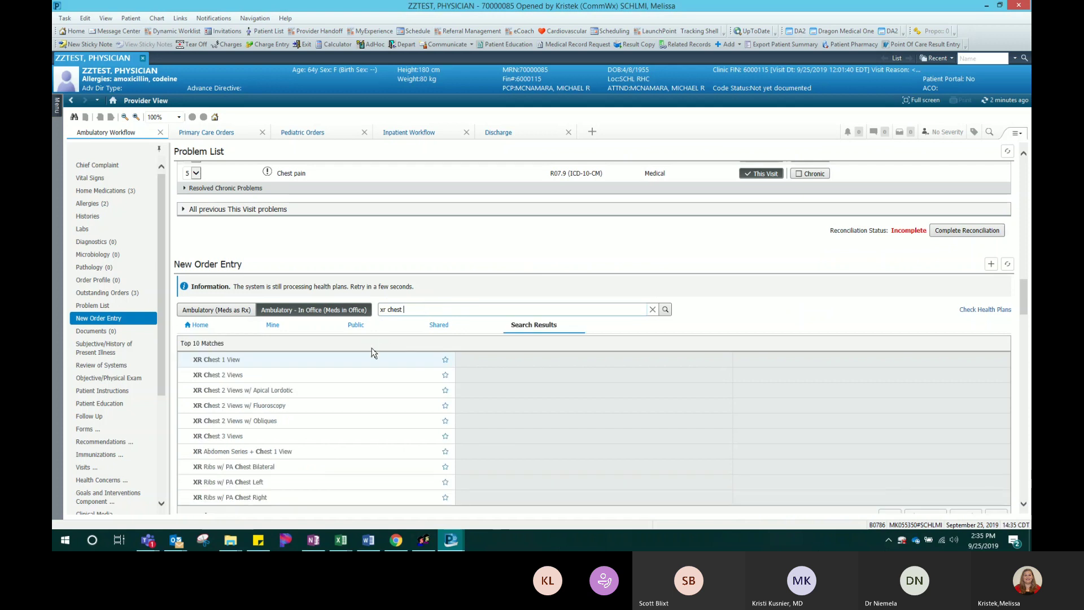
pyautogui.click(370, 375)
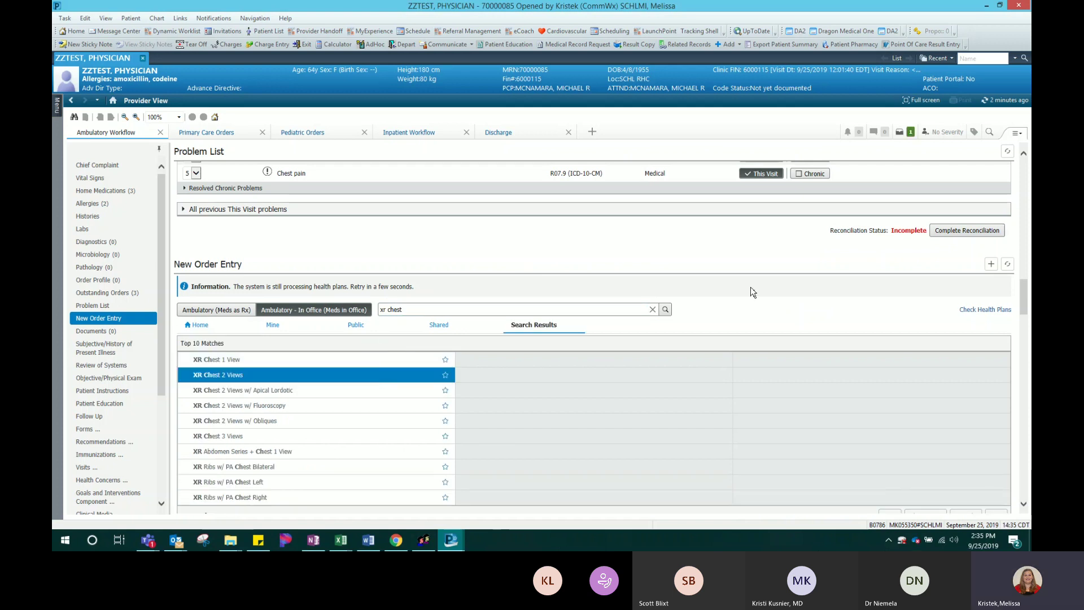
# Remove the DM neuropathy, type II diabetes mellitus association from the XR Chest 2 Views order awaiting signature
pyautogui.click(912, 132)
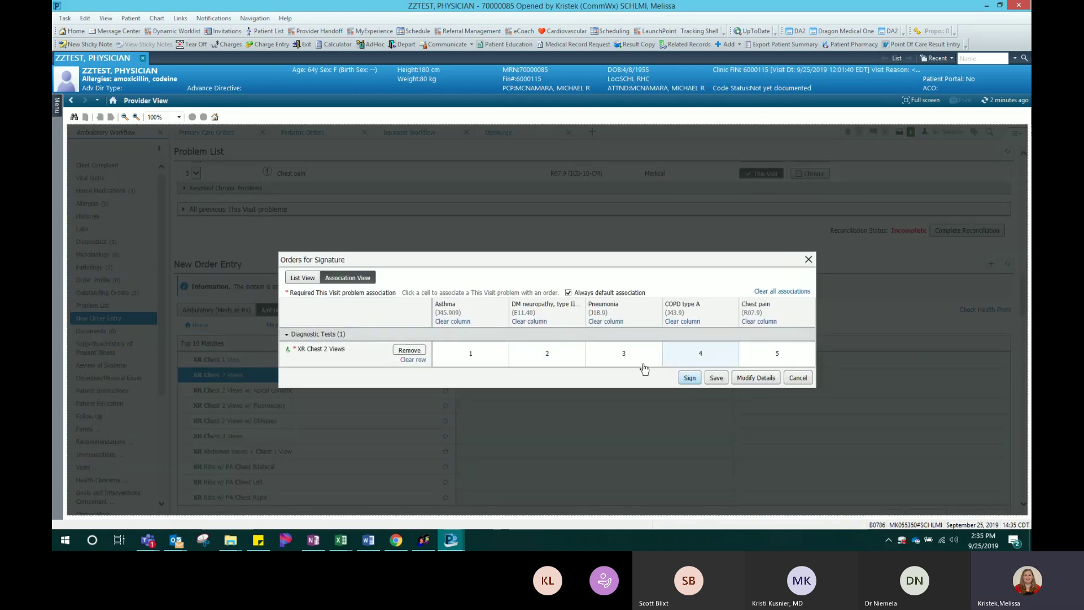
pyautogui.click(548, 361)
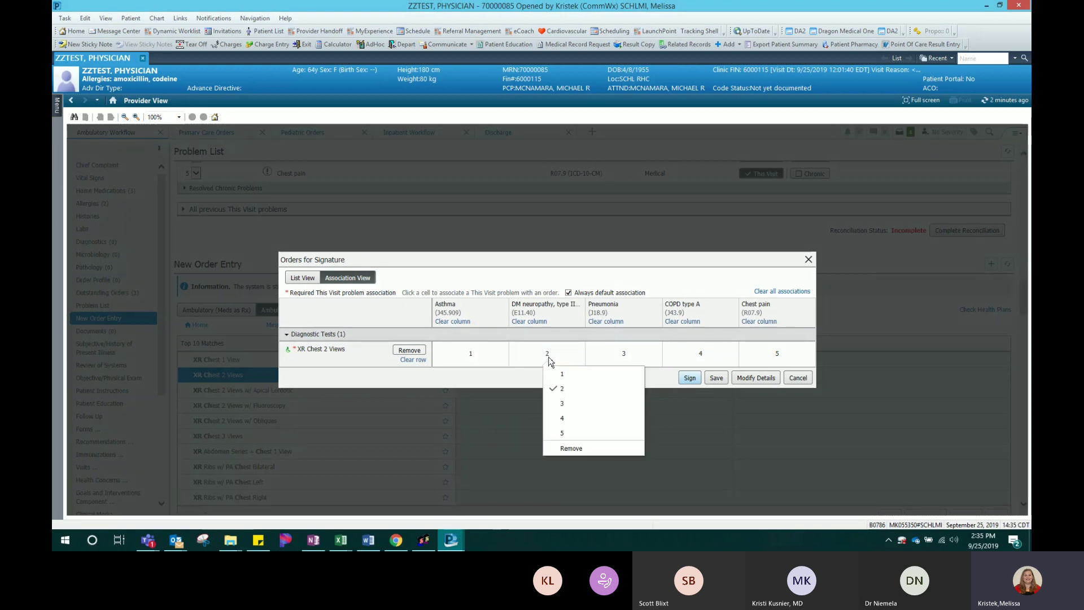
pyautogui.click(584, 448)
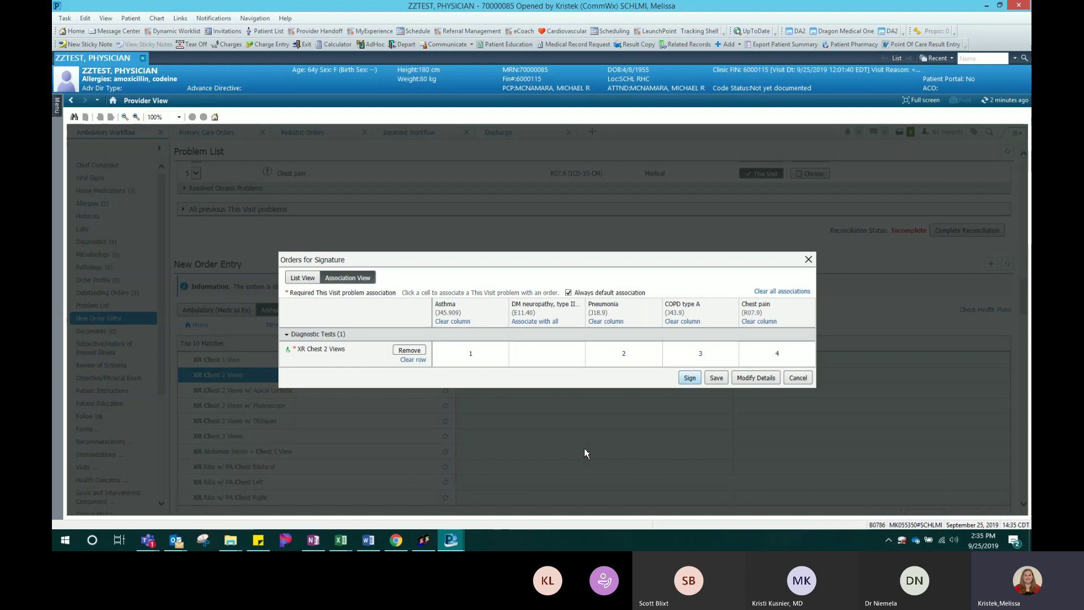
# Turn off Always default association, remove the Asthma association from the XR Chest 2 Views order, and close the orders for signature without signing
pyautogui.click(568, 293)
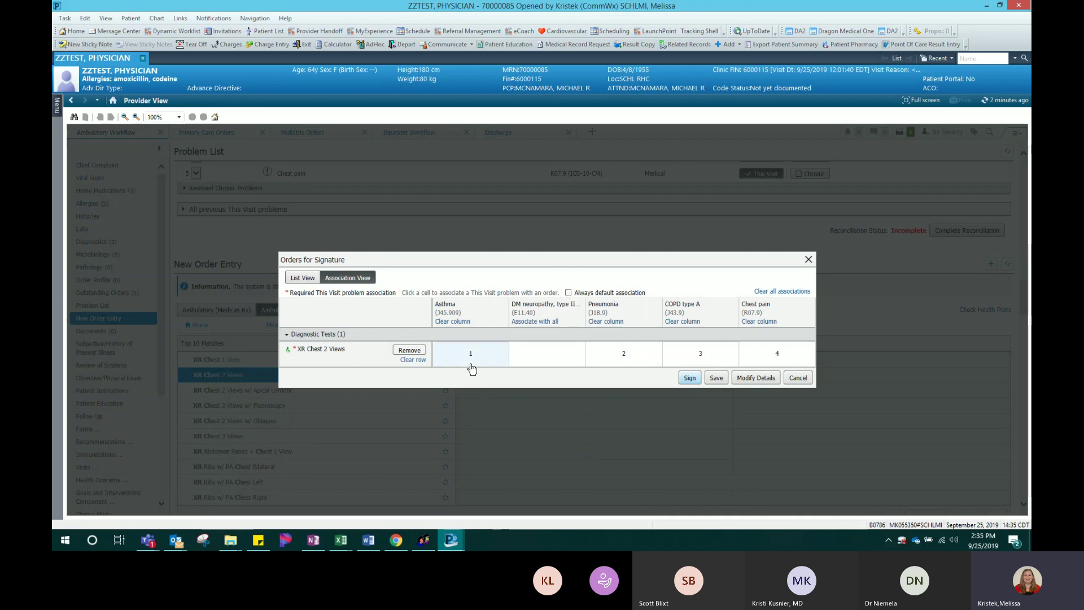
pyautogui.click(472, 370)
pyautogui.click(490, 438)
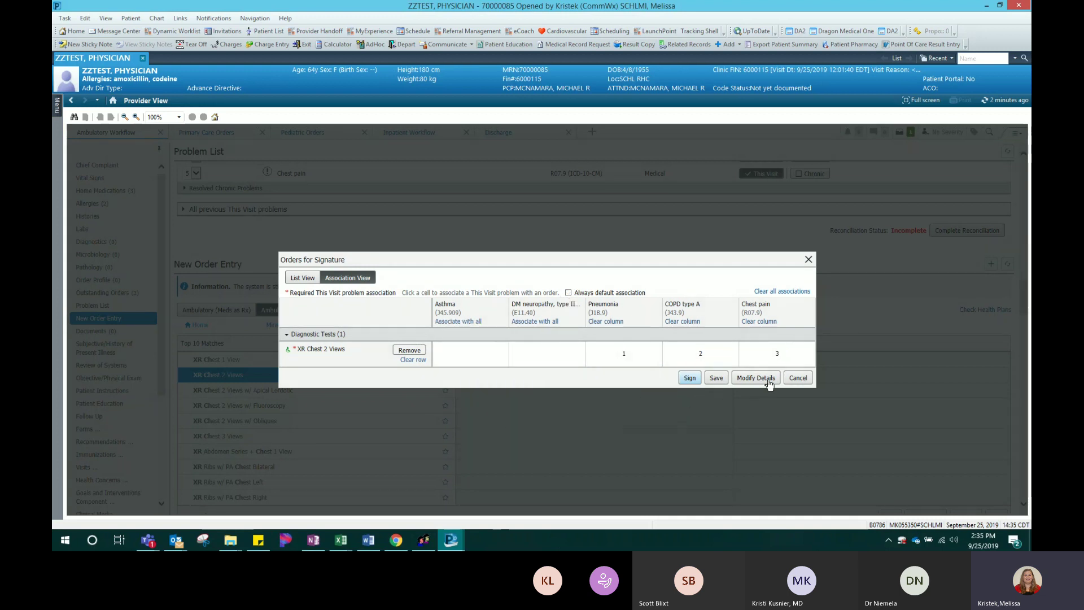
pyautogui.click(798, 378)
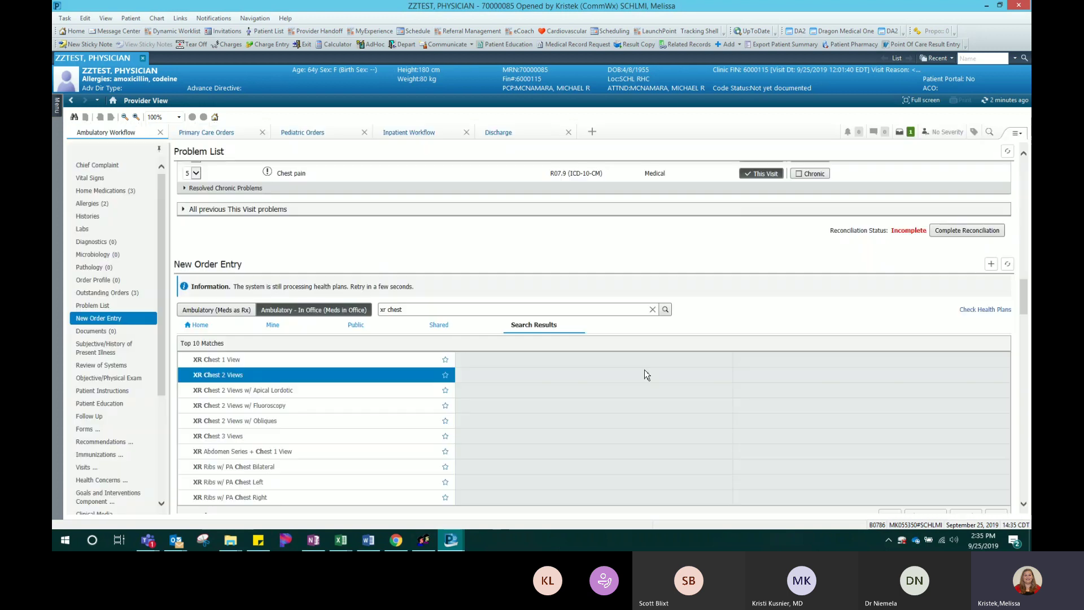
# Reopen the orders for signature, try removing and re-adding the Pneumonia association on XR Chest 2 Views, and cancel without signing
pyautogui.click(910, 132)
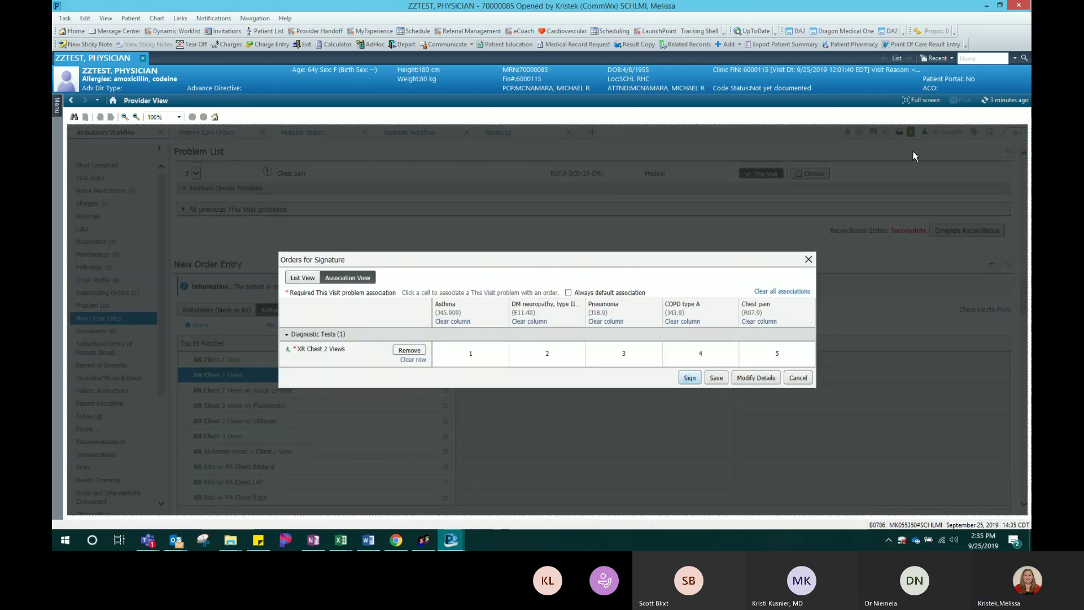
pyautogui.click(625, 358)
pyautogui.click(643, 456)
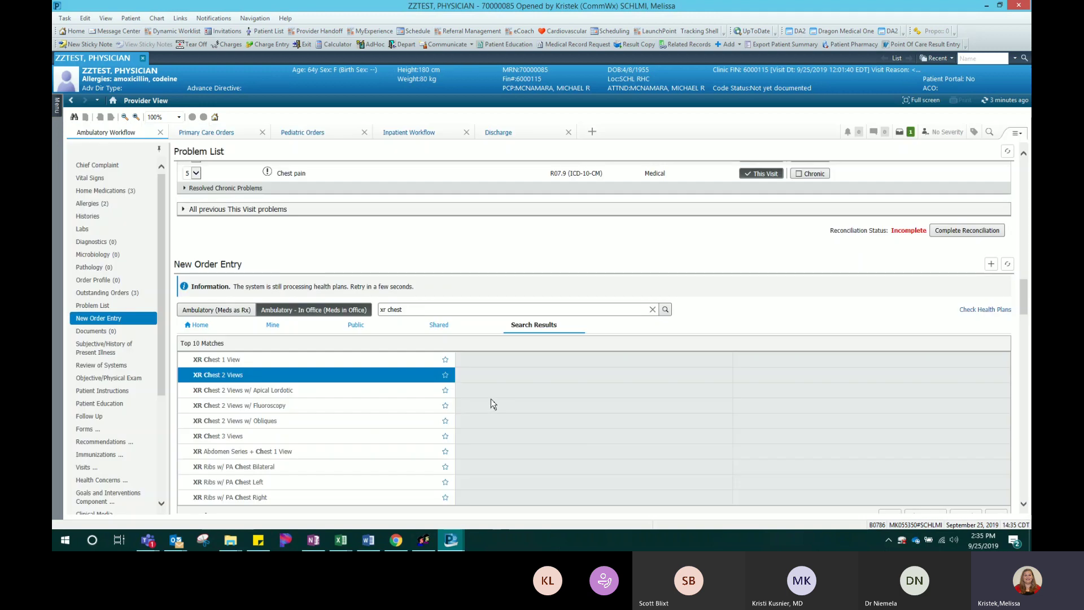
pyautogui.click(910, 132)
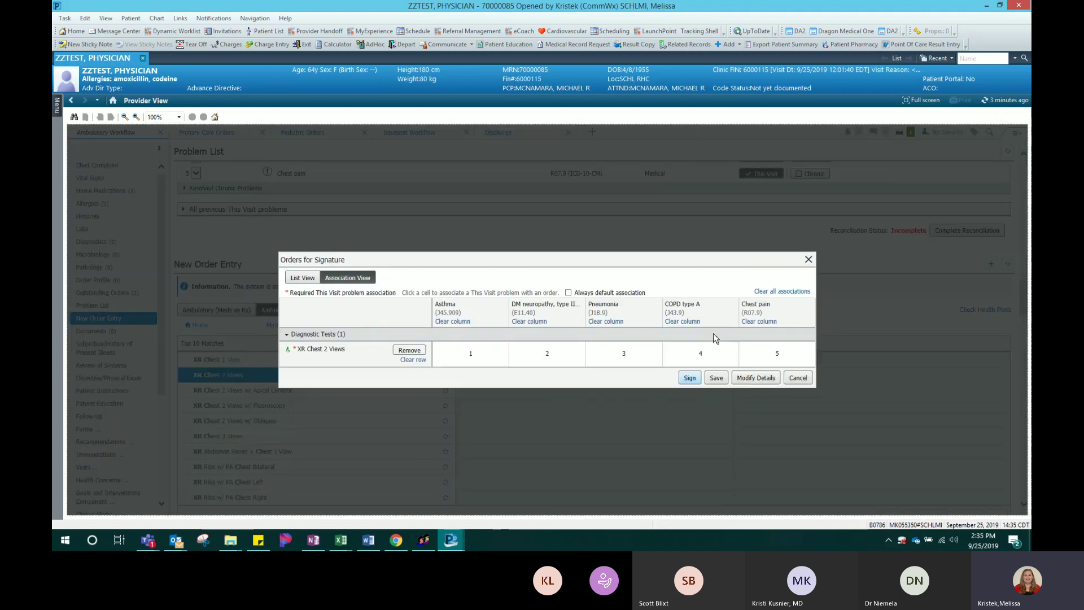
pyautogui.click(632, 356)
pyautogui.click(633, 448)
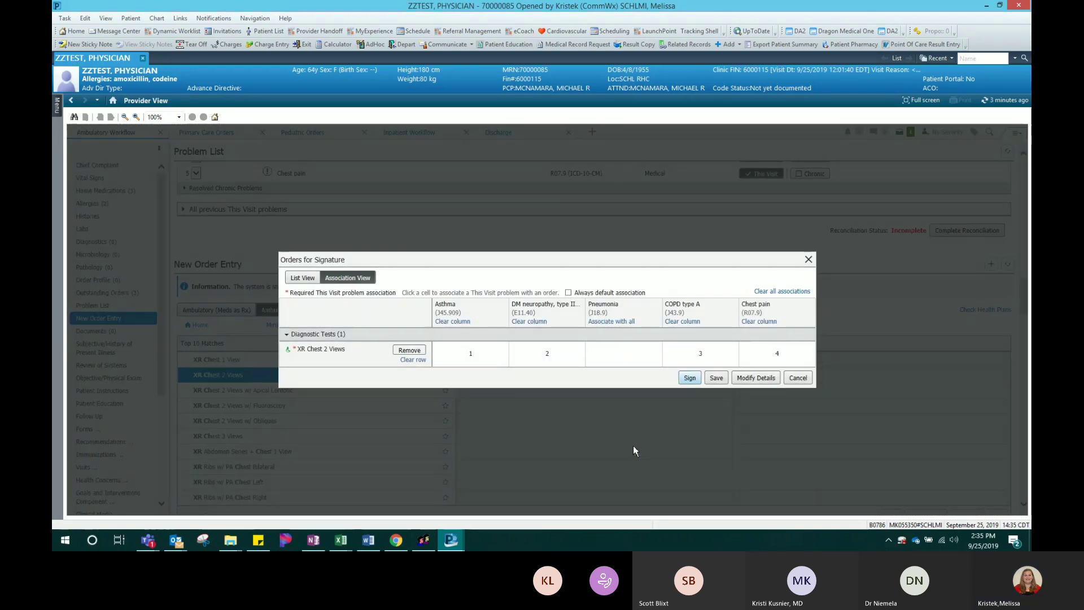
pyautogui.click(623, 361)
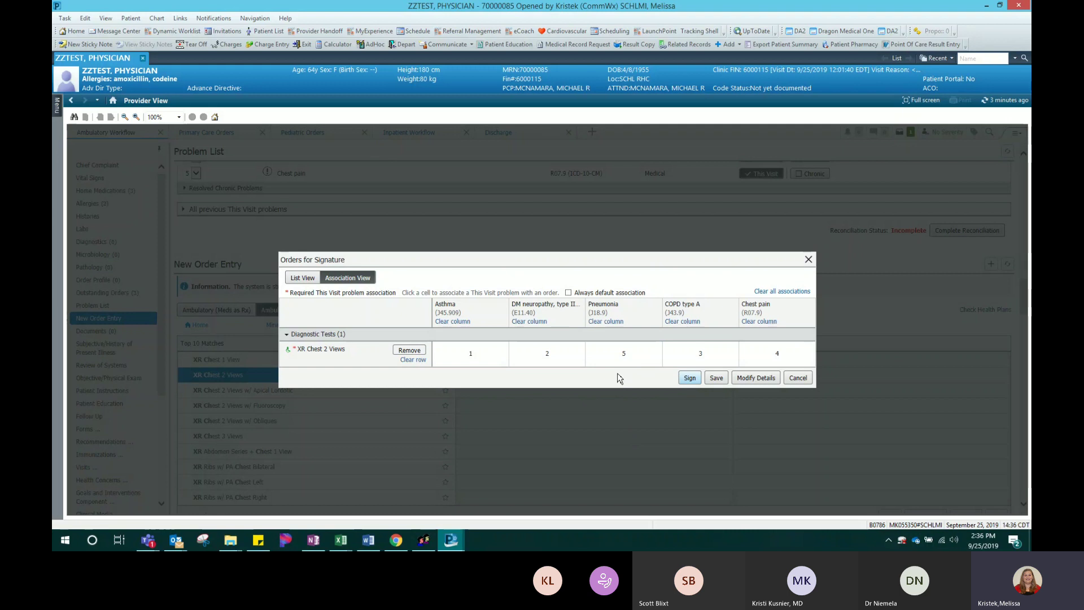
pyautogui.click(798, 377)
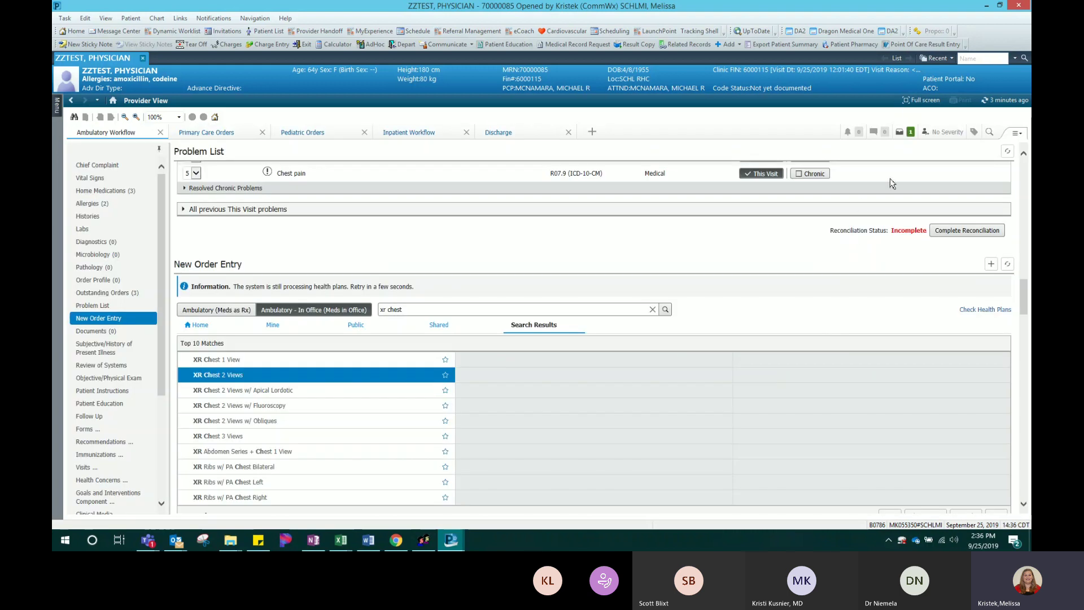
# Reopen the XR Chest 2 Views order awaiting signature with its default associations and open its details for modification
pyautogui.click(910, 133)
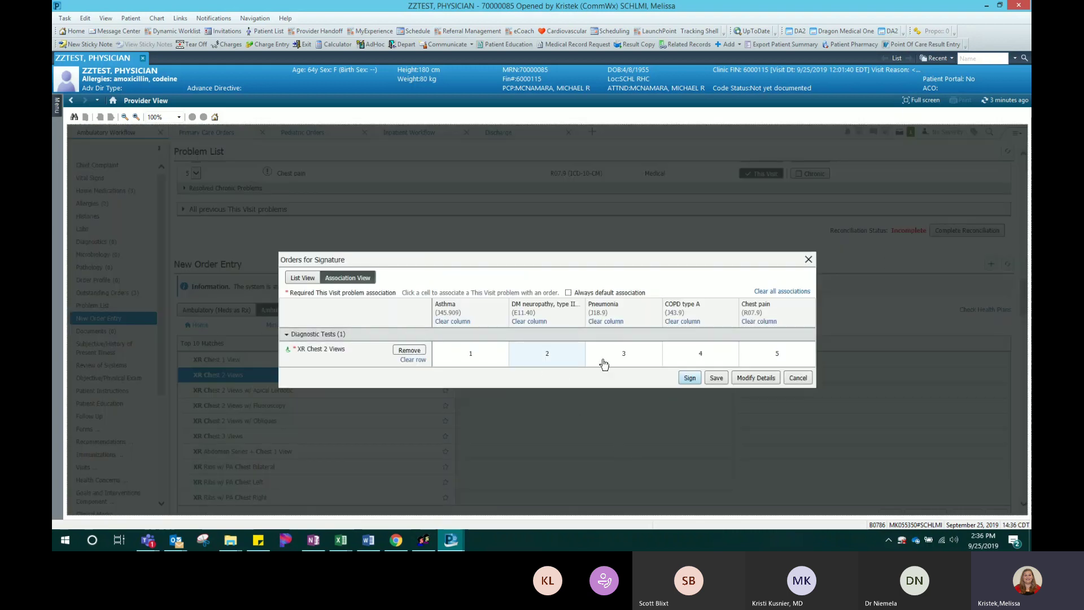
pyautogui.click(684, 383)
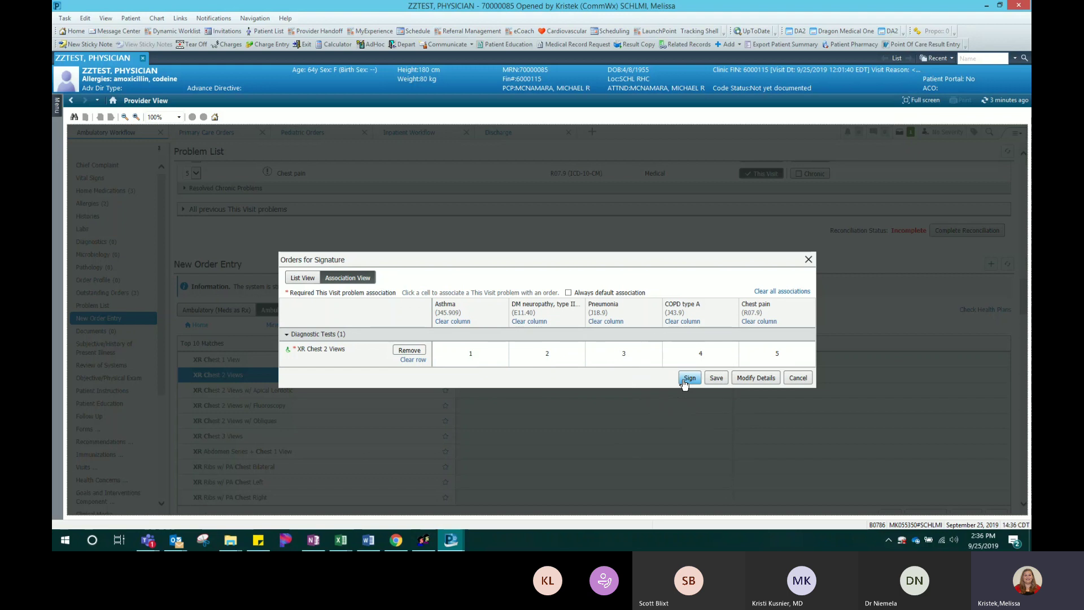
pyautogui.click(743, 381)
pyautogui.click(690, 378)
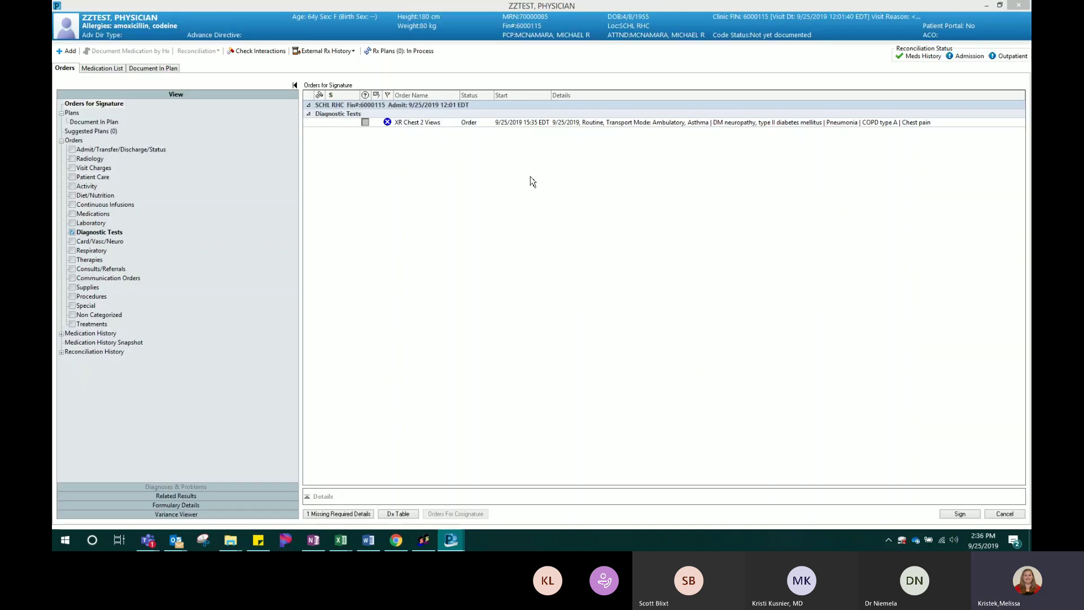
pyautogui.click(558, 125)
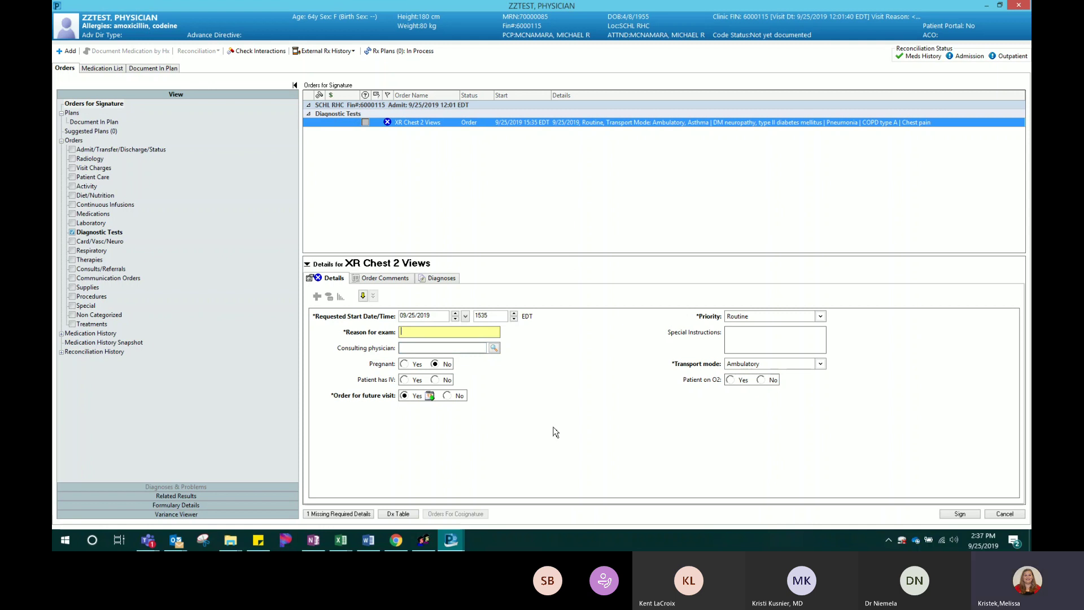
# Enter SOB as the reason for exam on the XR Chest 2 Views order and sign it
pyautogui.write('SOB')
pyautogui.press('ctrl')
pyautogui.press('ctrl')
pyautogui.press('ctrl')
pyautogui.press('ctrl')
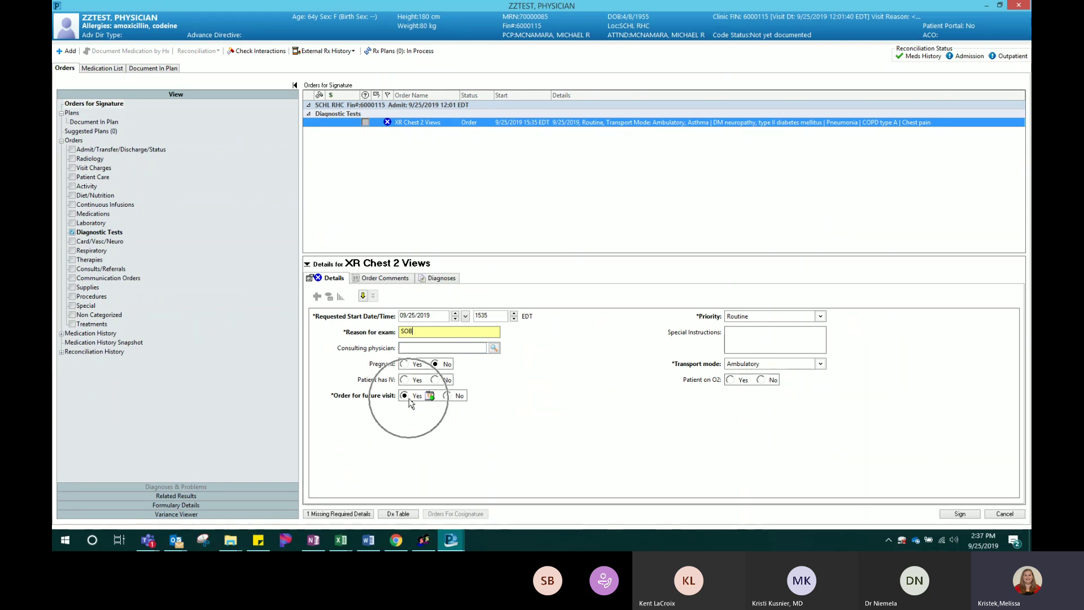
pyautogui.press('ctrl')
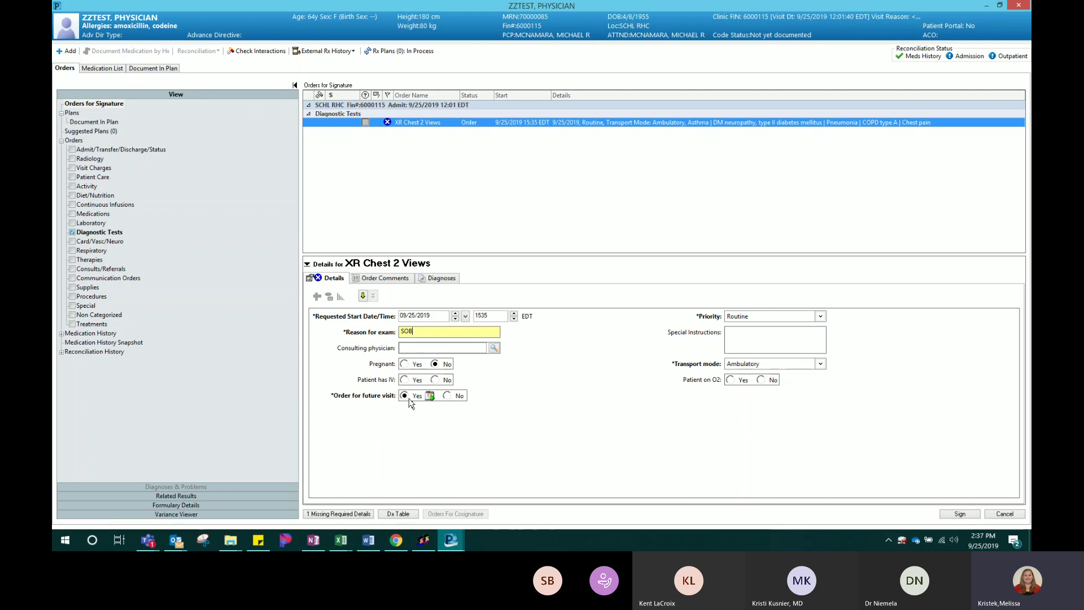
pyautogui.click(730, 339)
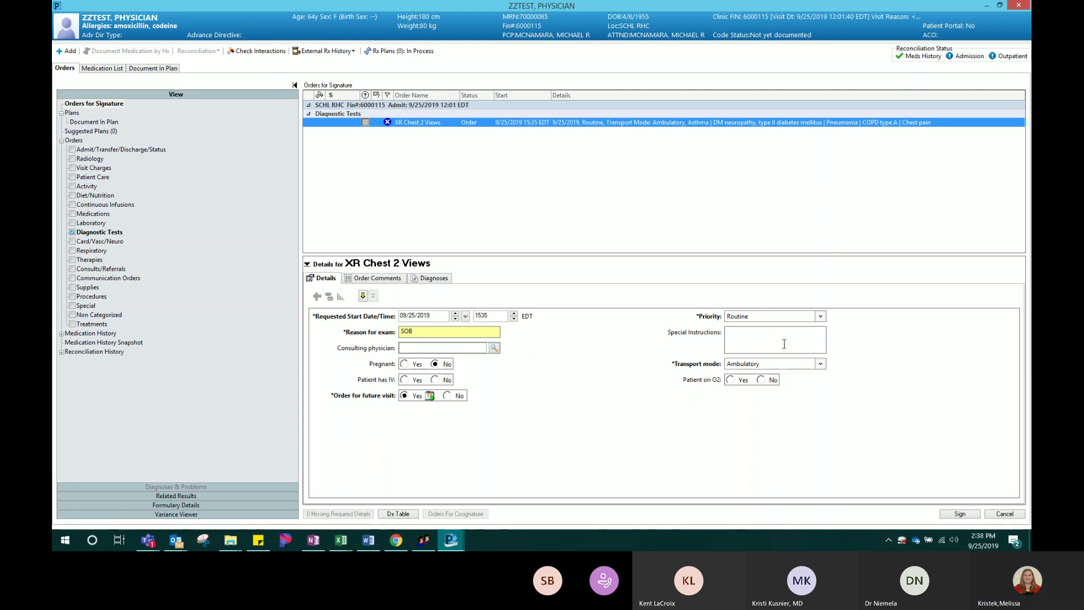
pyautogui.click(962, 515)
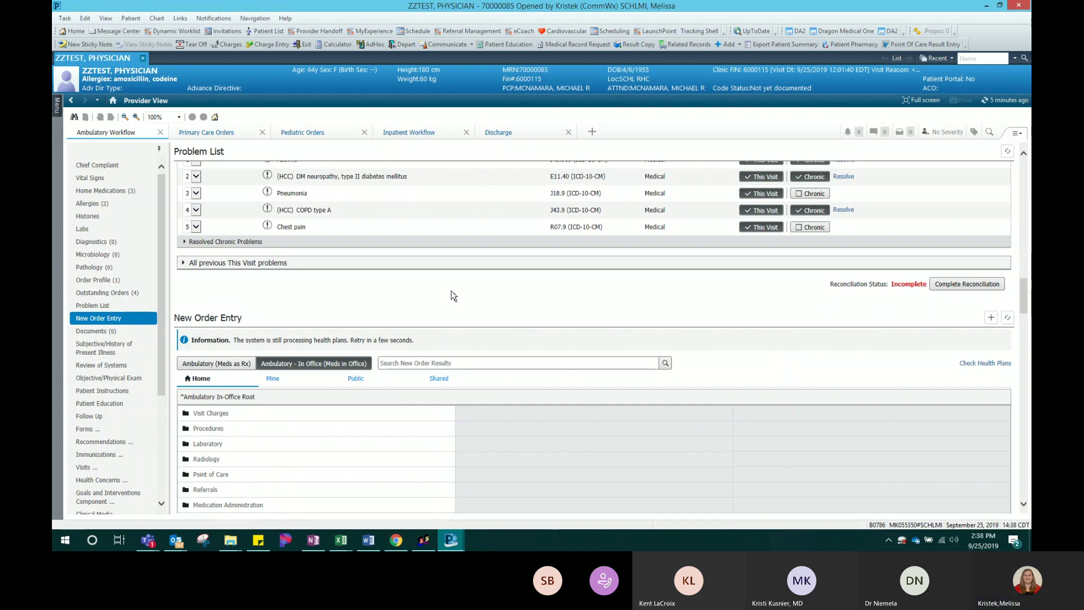
# Search New Order Entry for "cbc", add the CBC w/ Diff order, and open the orders for signature
pyautogui.click(440, 364)
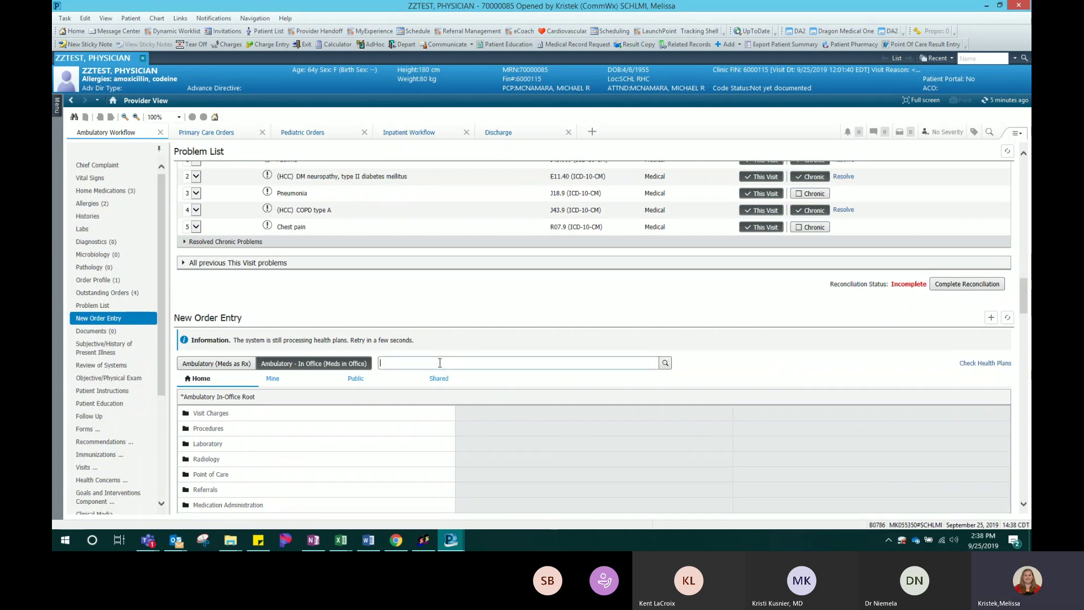
pyautogui.write('cbc')
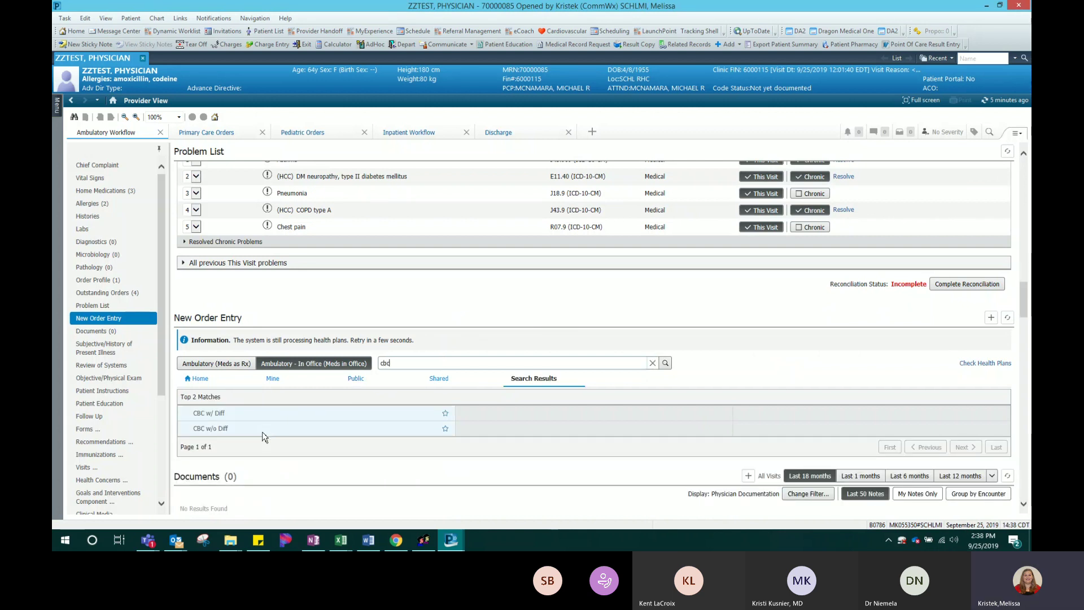
pyautogui.click(274, 418)
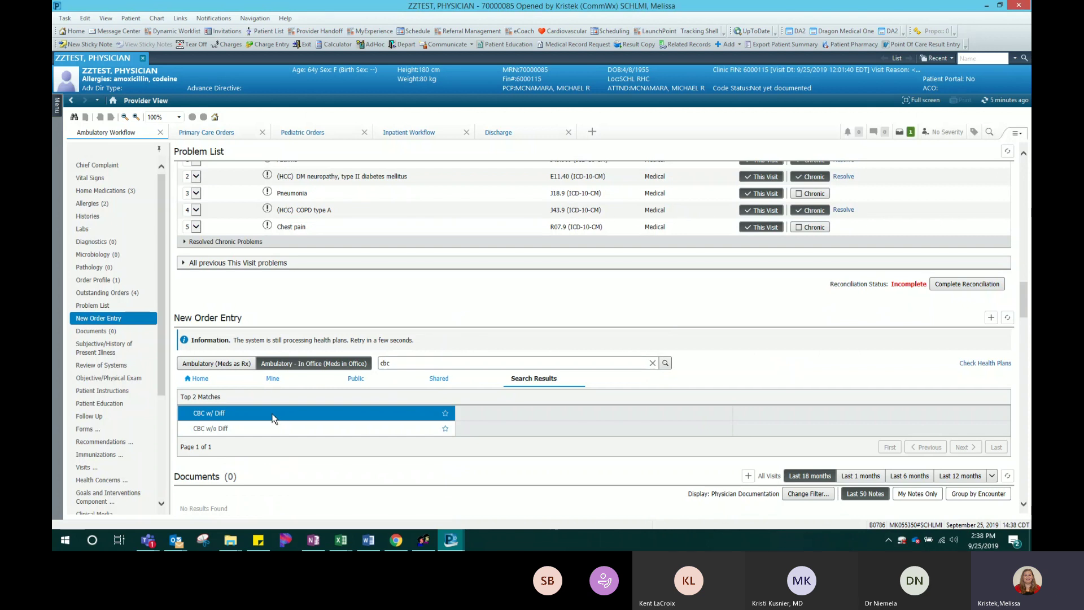
pyautogui.click(910, 136)
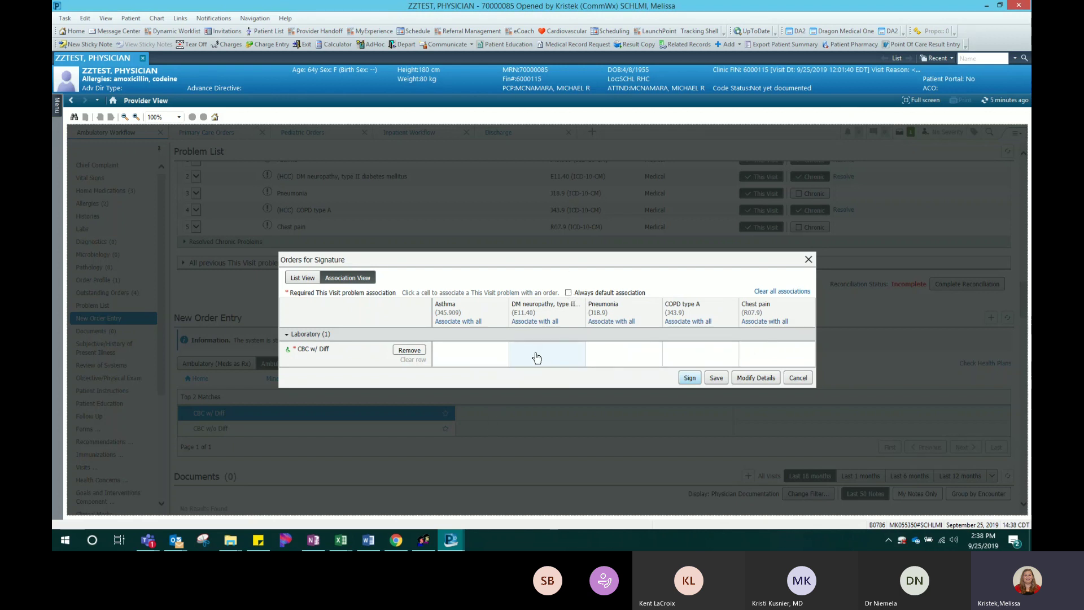
# Try associating CBC w/ Diff with DM neuropathy, COPD type A and Chest pain, and clear all associations from its row
pyautogui.click(536, 357)
pyautogui.click(683, 356)
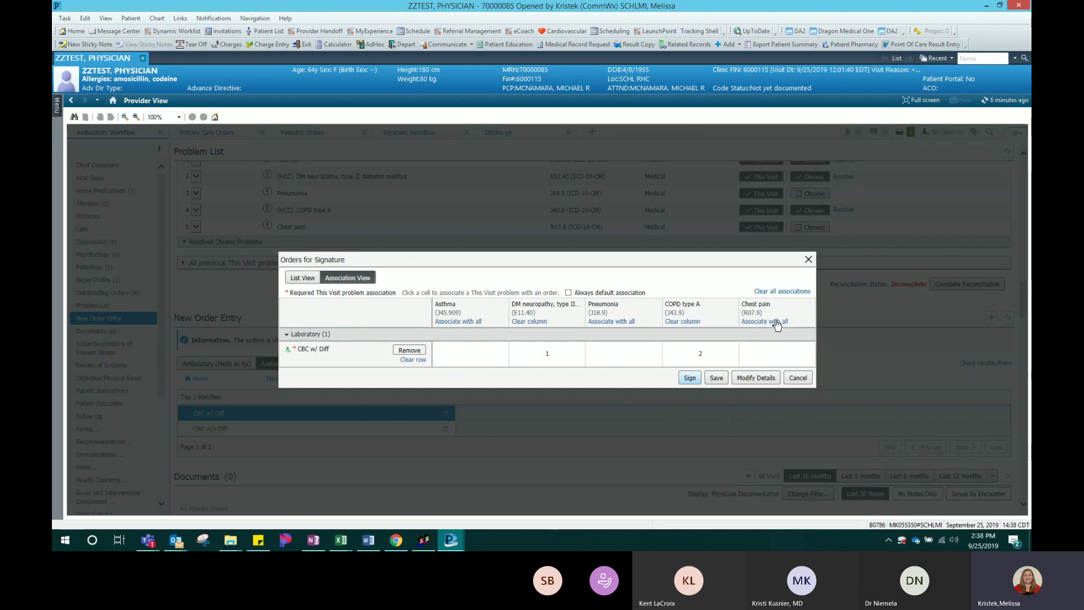
pyautogui.click(747, 321)
pyautogui.click(417, 362)
# Associate the CBC w/ Diff order with Pneumonia and COPD type A and continue to modifying its details
pyautogui.click(615, 354)
pyautogui.click(688, 359)
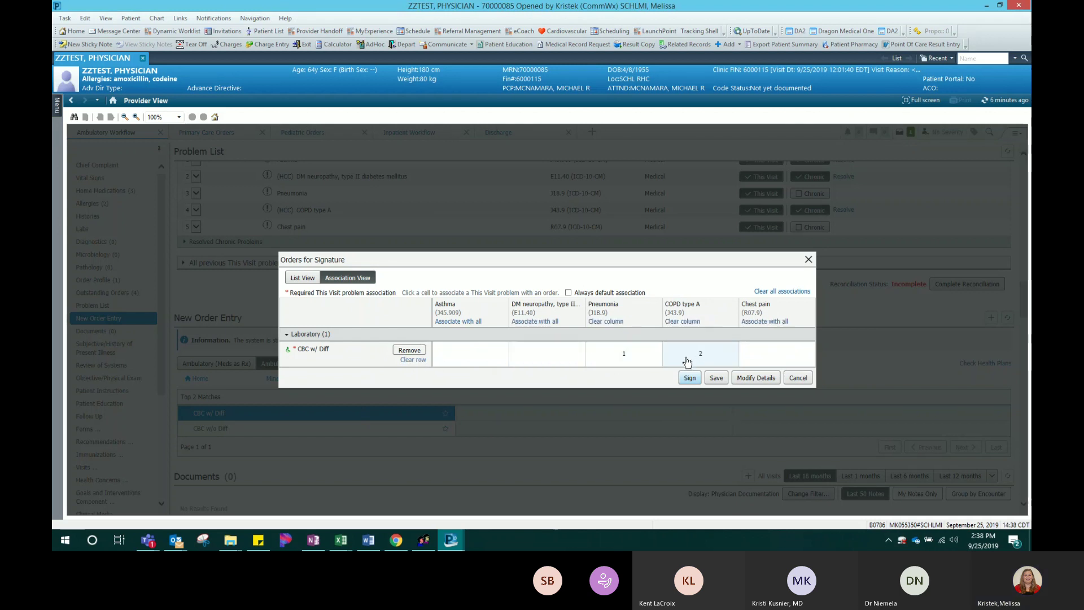
pyautogui.click(753, 383)
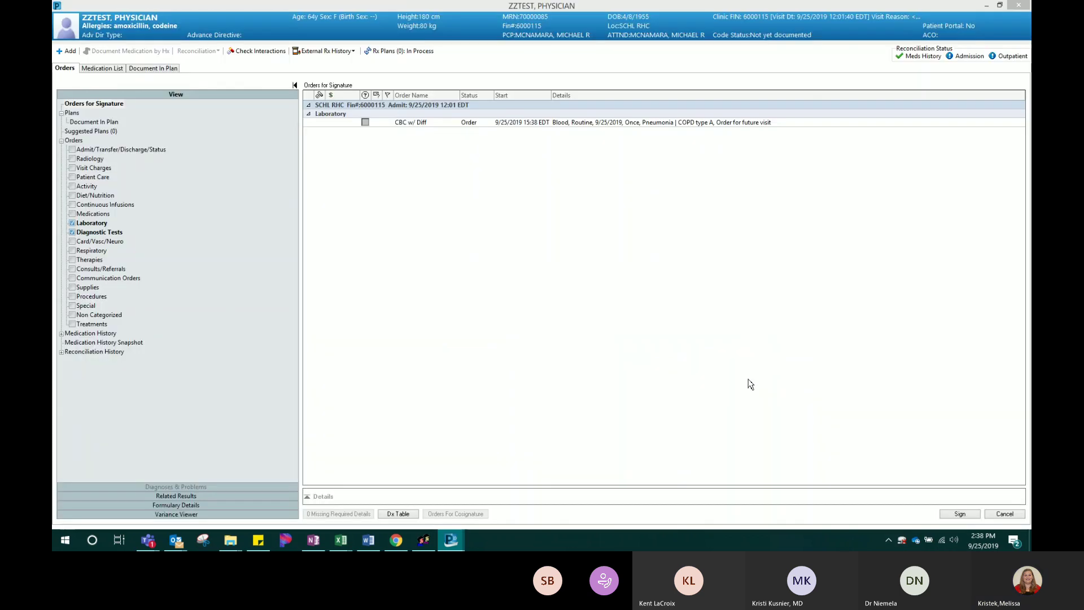
# Schedule CBC w/ Diff as a single future order in approximately 6 months
pyautogui.click(507, 125)
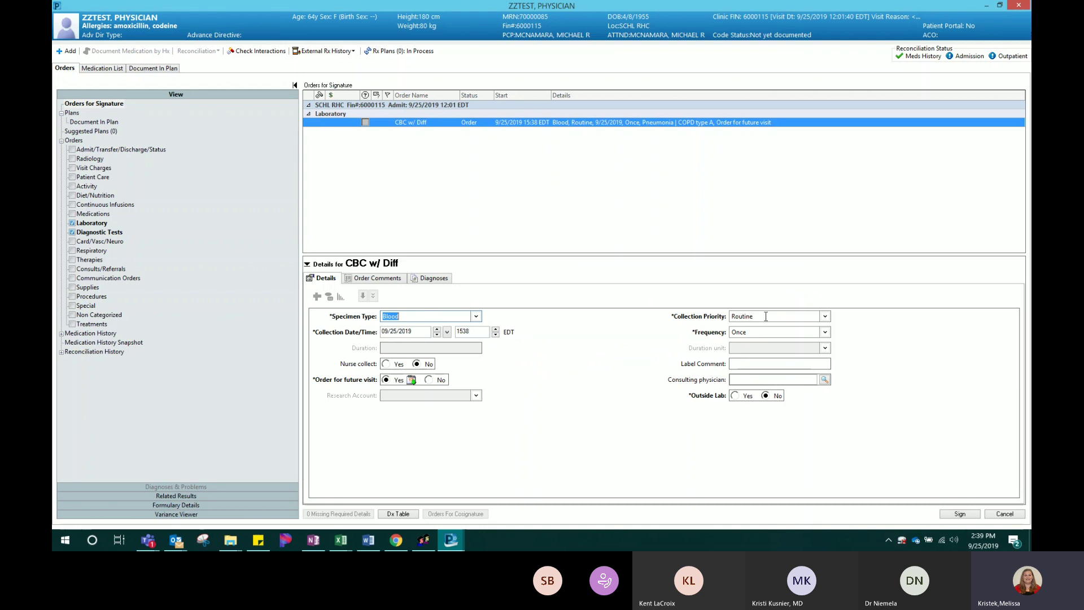
pyautogui.click(825, 316)
pyautogui.click(757, 346)
pyautogui.click(412, 381)
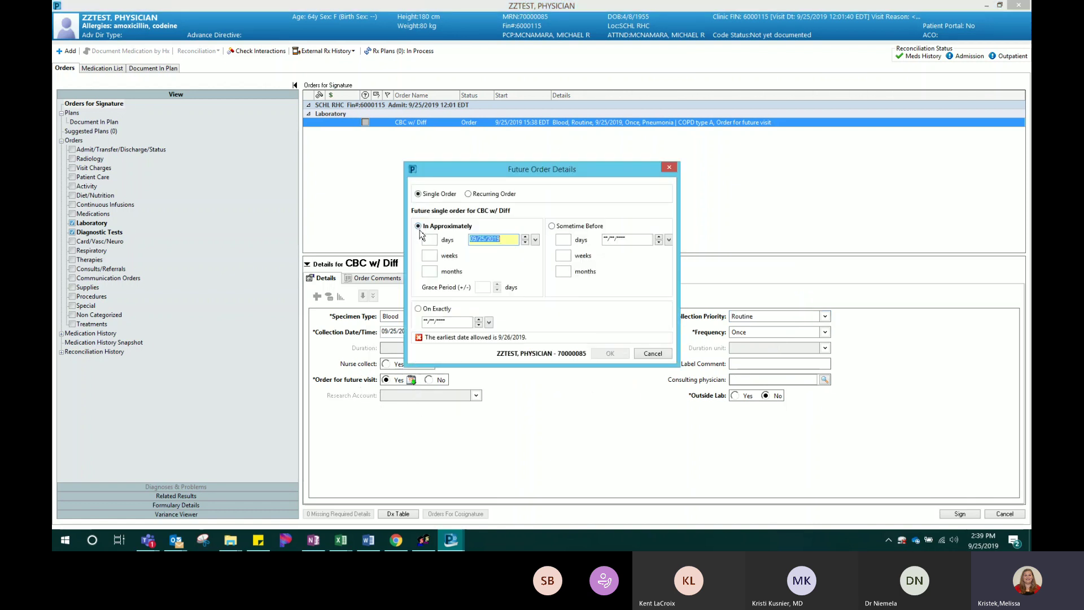
pyautogui.click(426, 271)
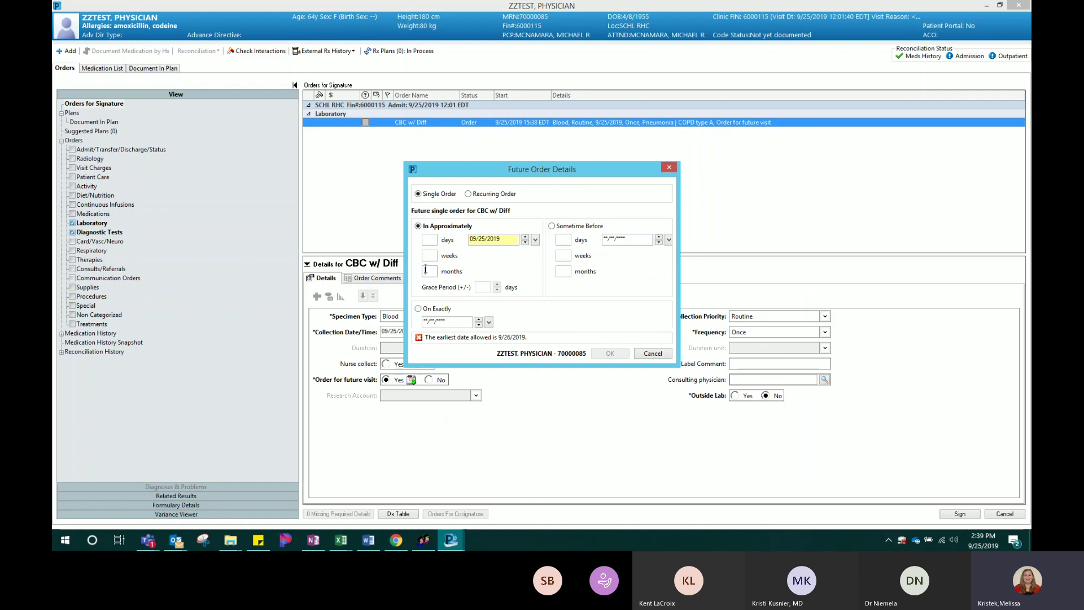
pyautogui.write('6')
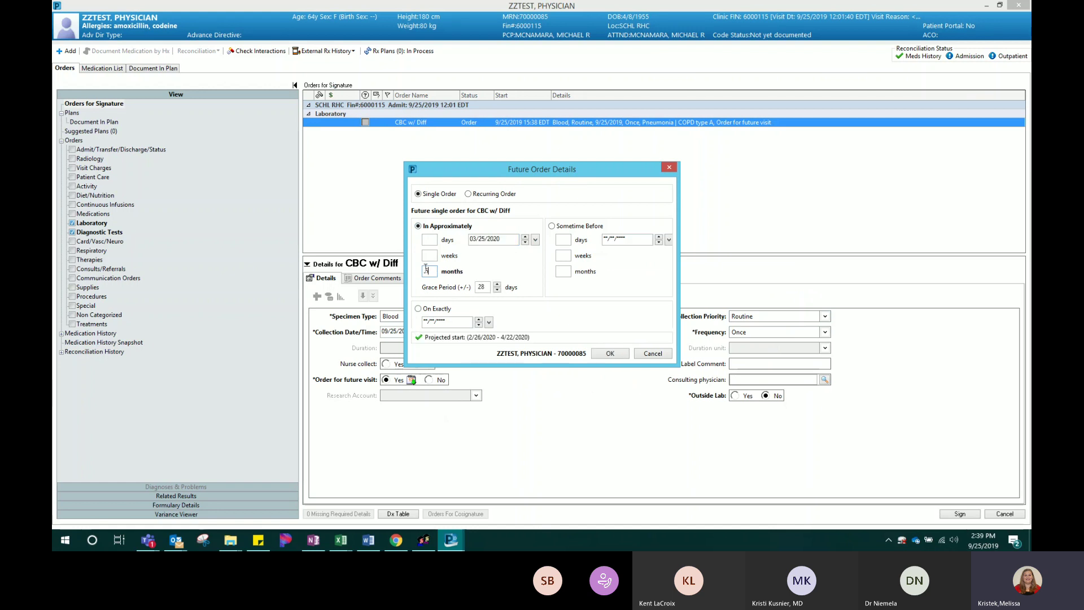
pyautogui.click(610, 354)
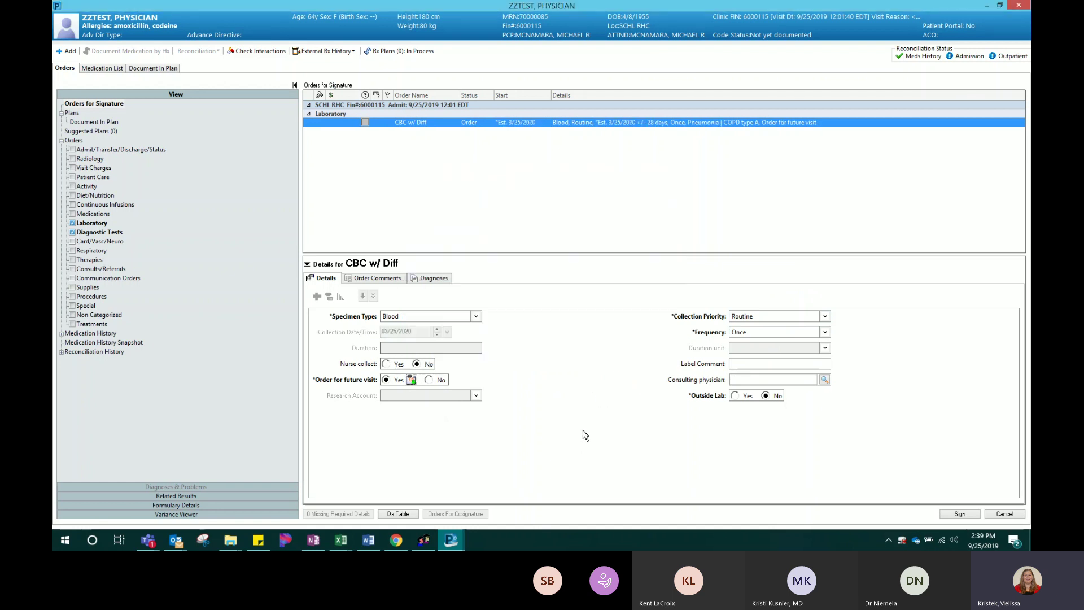
# Review the timing settings of the single future CBC w/ Diff order
pyautogui.click(411, 380)
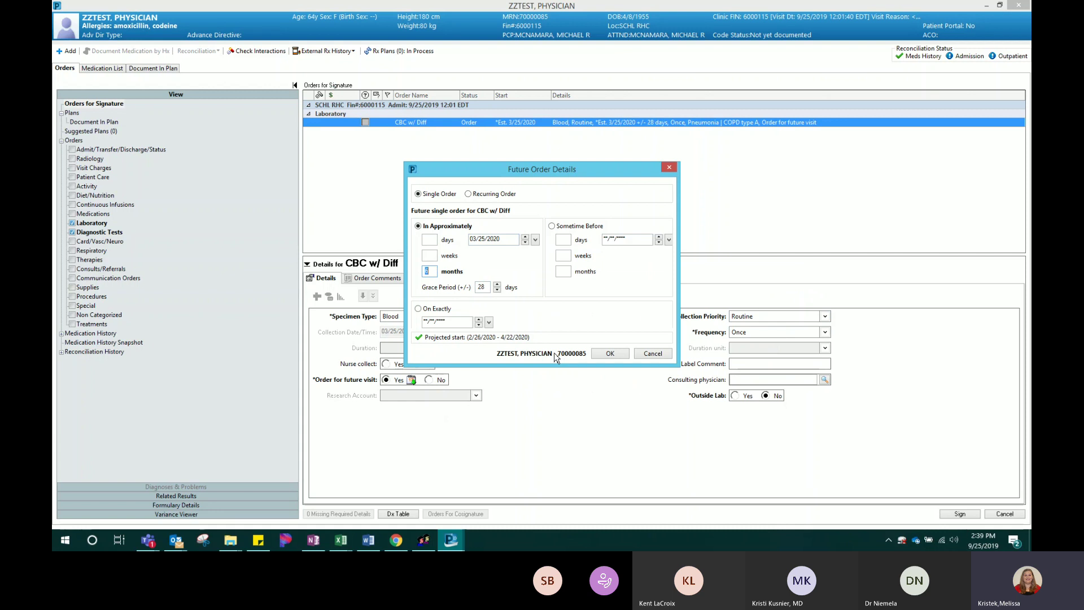
pyautogui.click(609, 356)
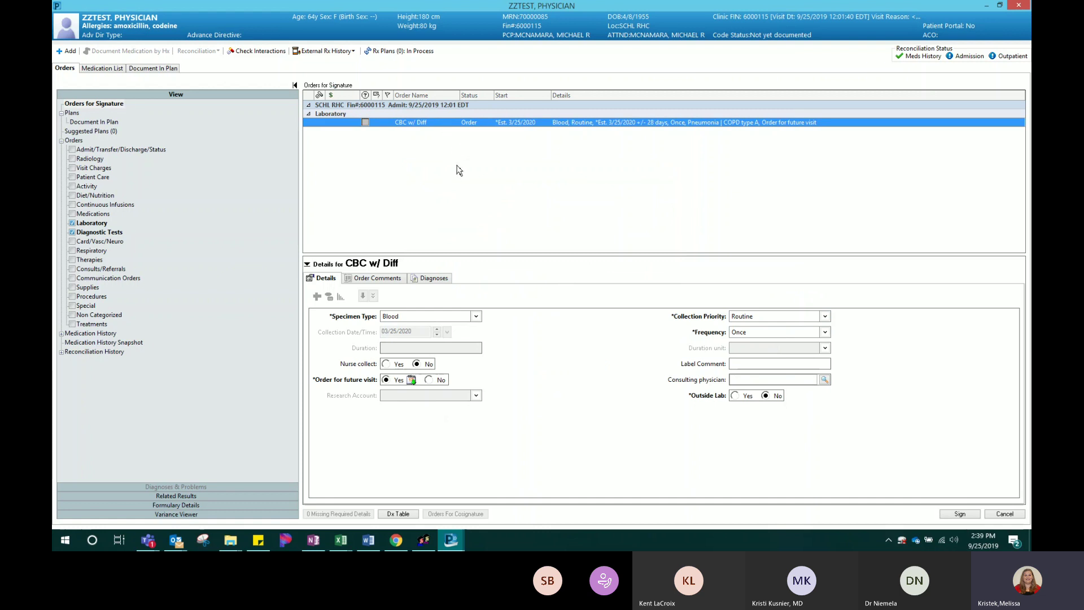
# Change the future CBC w/ Diff order to a recurring order every 6 months for 12 months
pyautogui.click(414, 384)
pyautogui.click(415, 384)
pyautogui.click(412, 380)
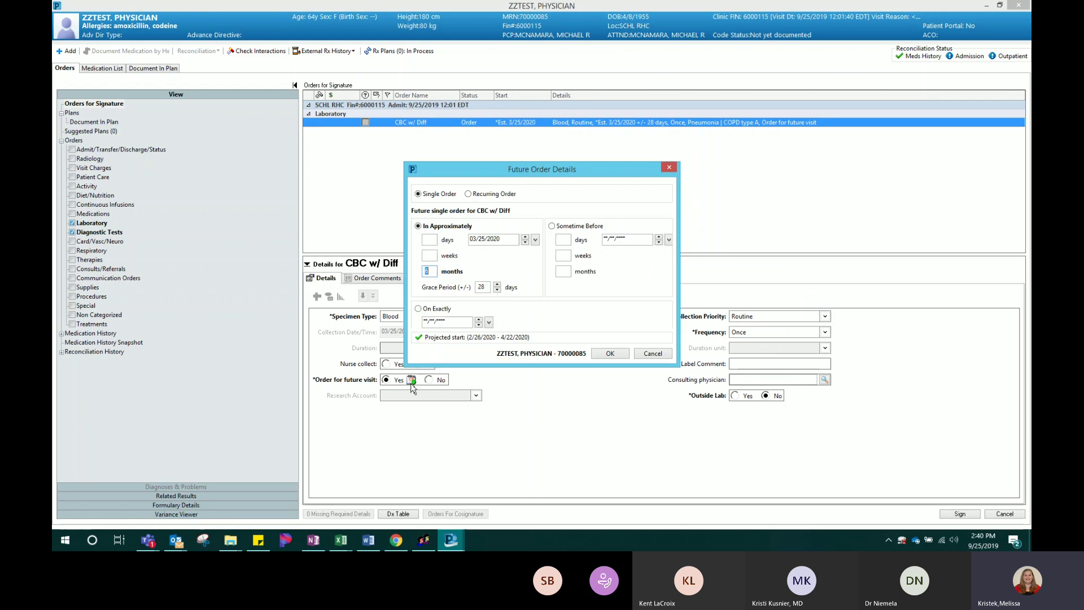
pyautogui.click(468, 193)
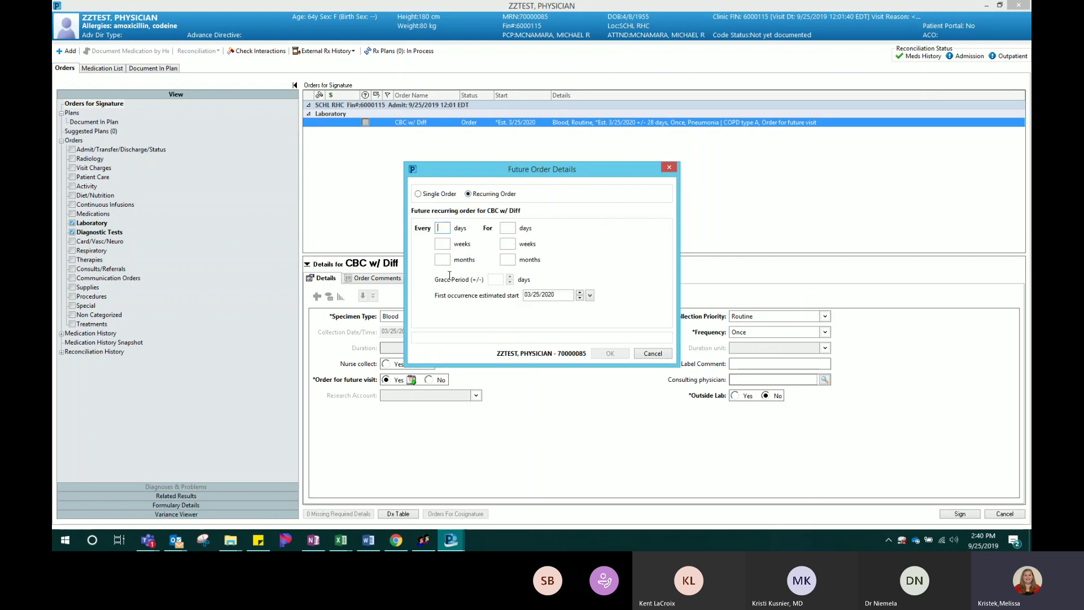
pyautogui.click(444, 261)
pyautogui.write('6')
pyautogui.write('12')
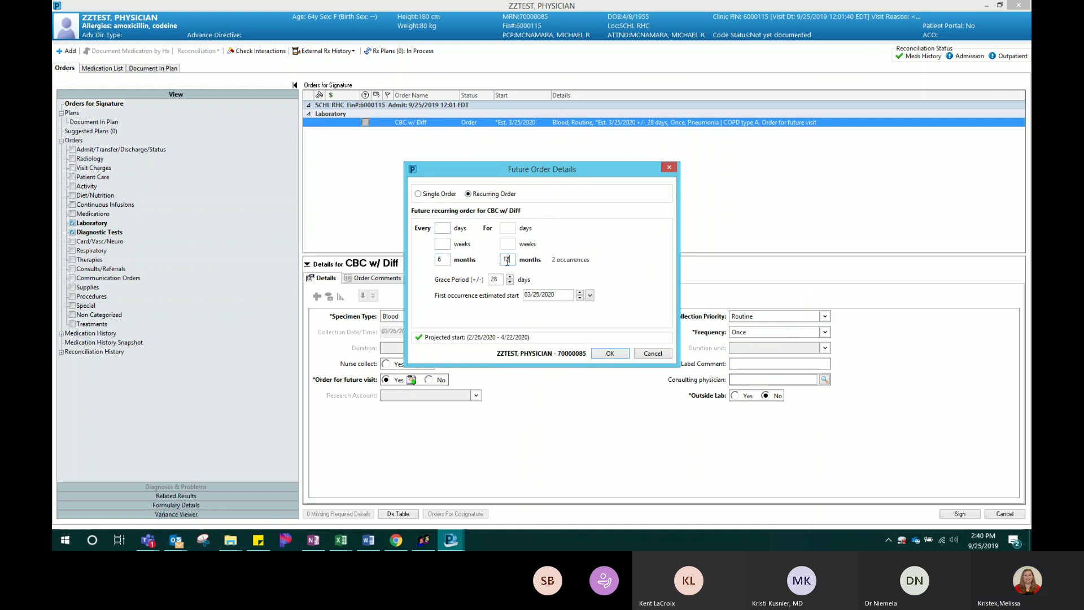
# Set the recurring CBC w/ Diff order's first occurrence estimated start to 09/25/2019 and sign the order
pyautogui.click(590, 296)
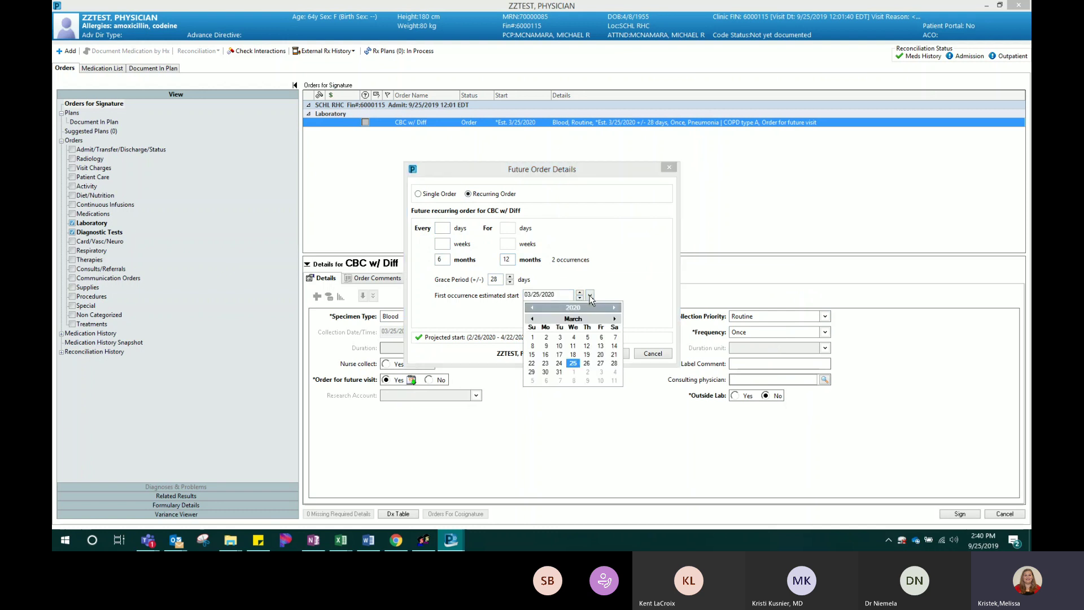
pyautogui.click(568, 294)
pyautogui.click(568, 293)
pyautogui.moveTo(546, 293); pyautogui.dragTo(511, 293)
pyautogui.press('t')
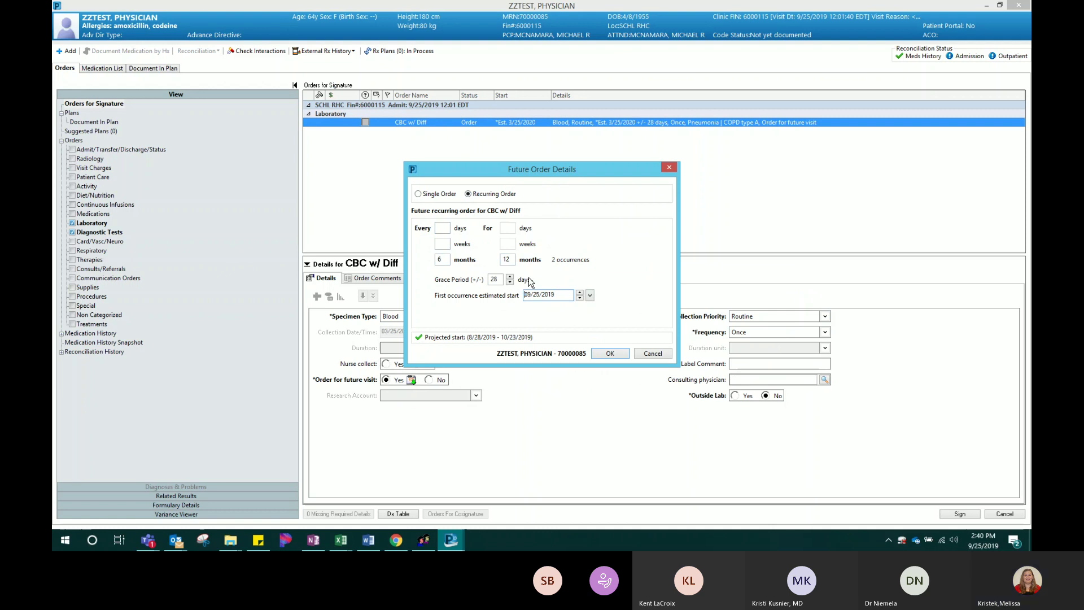
pyautogui.click(610, 354)
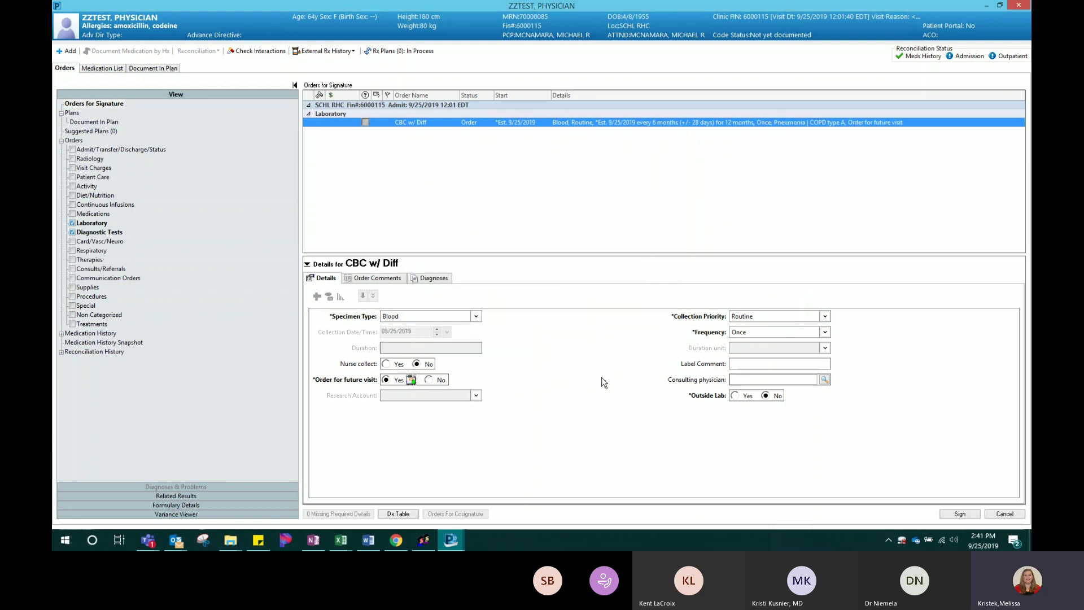
pyautogui.click(957, 517)
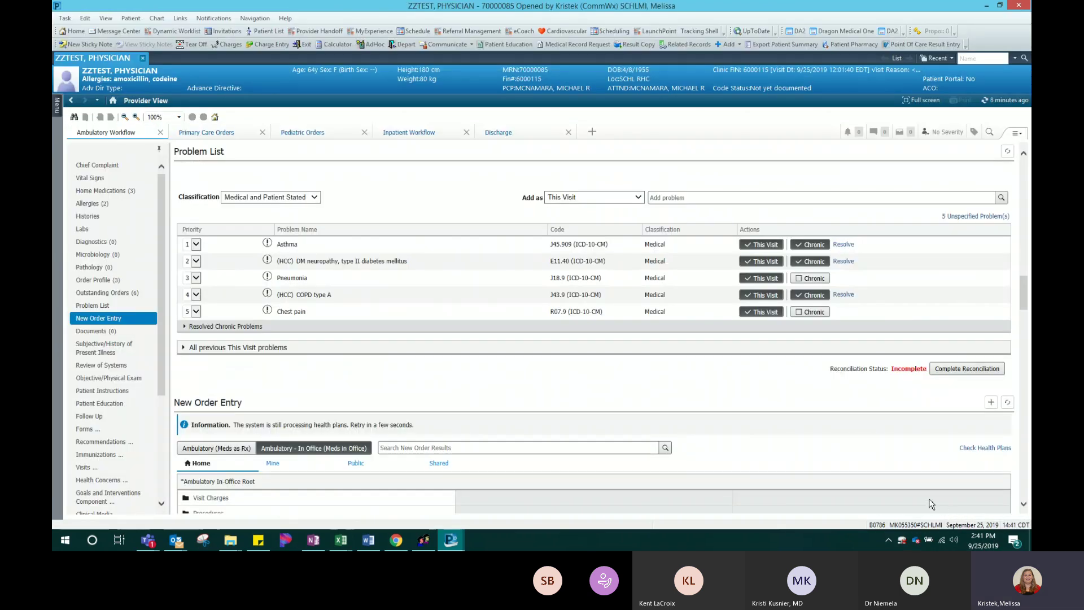
# Check the start dates of the CBC w/ Diff orders in the Order Profile
pyautogui.click(88, 285)
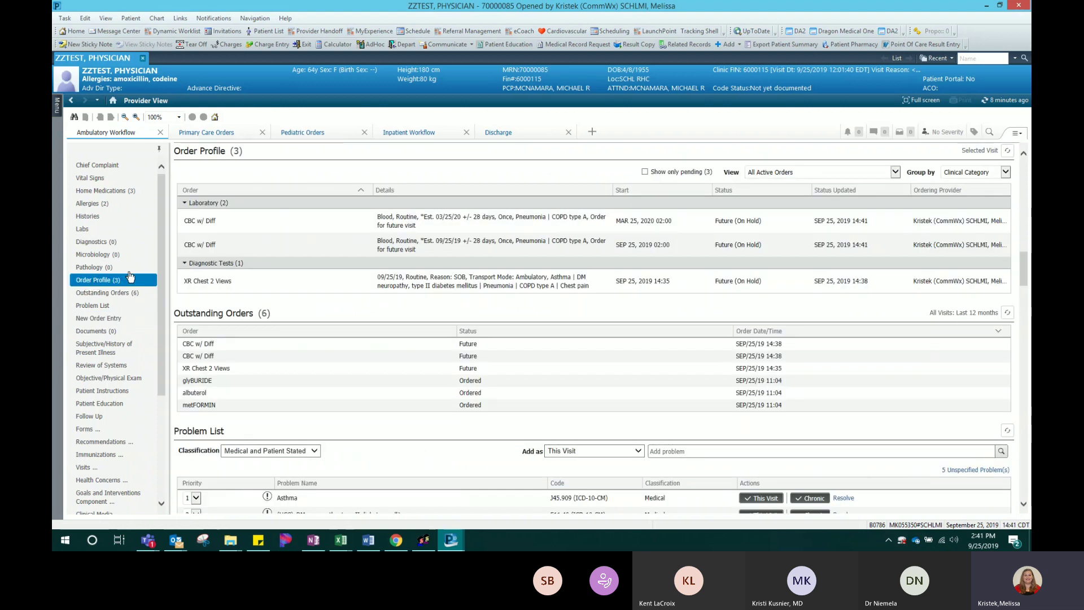
pyautogui.click(644, 256)
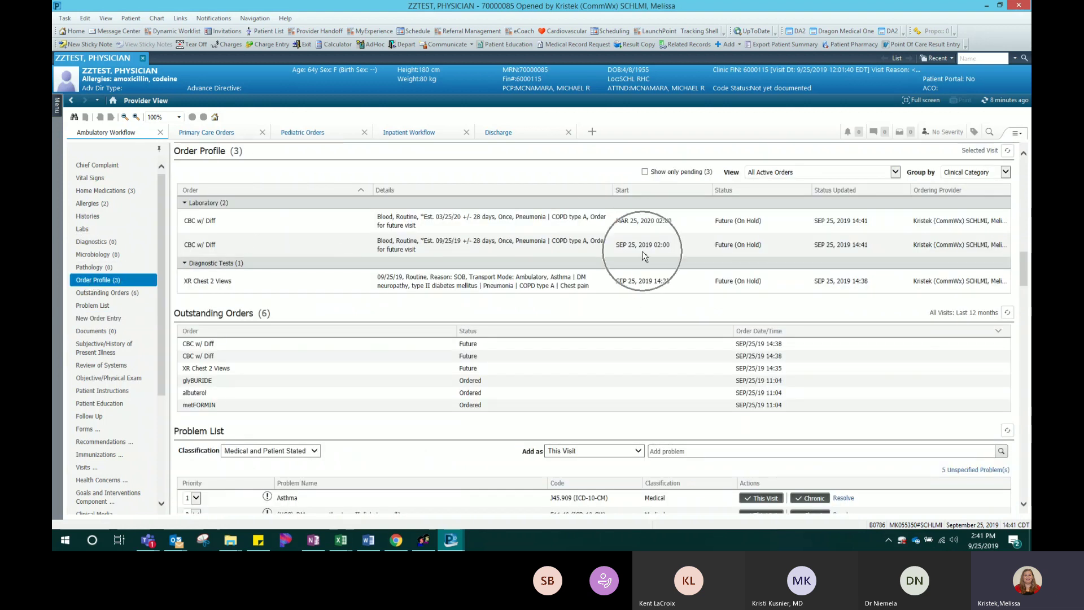
pyautogui.click(647, 221)
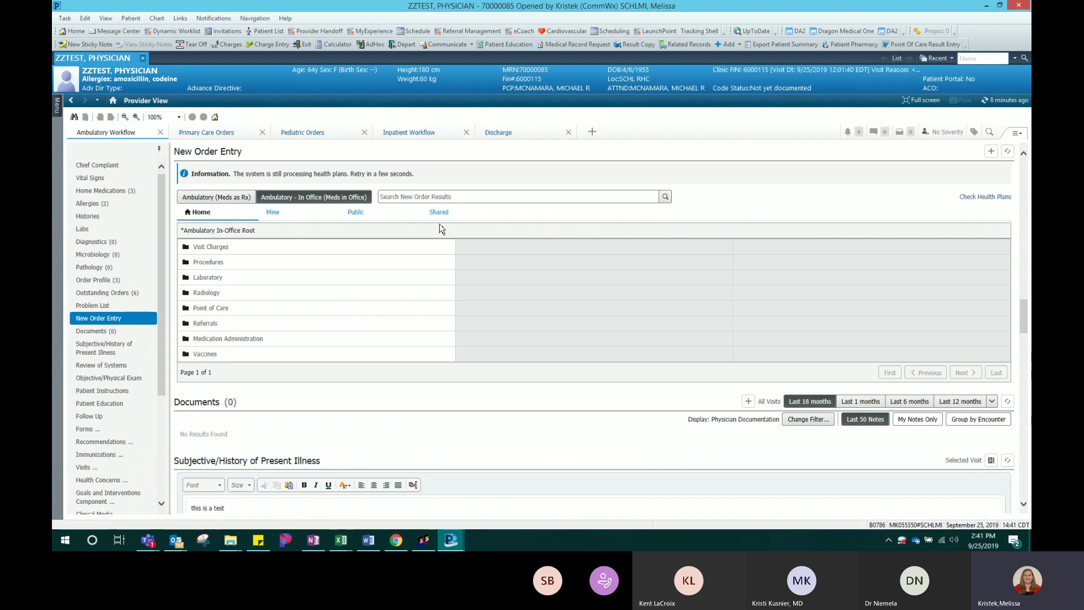
# Search New Order Entry for "tdap", add the Tdap Vaccine Orderset SCHL_MI, and open the orders for signature
pyautogui.click(411, 196)
pyautogui.write('tdap')
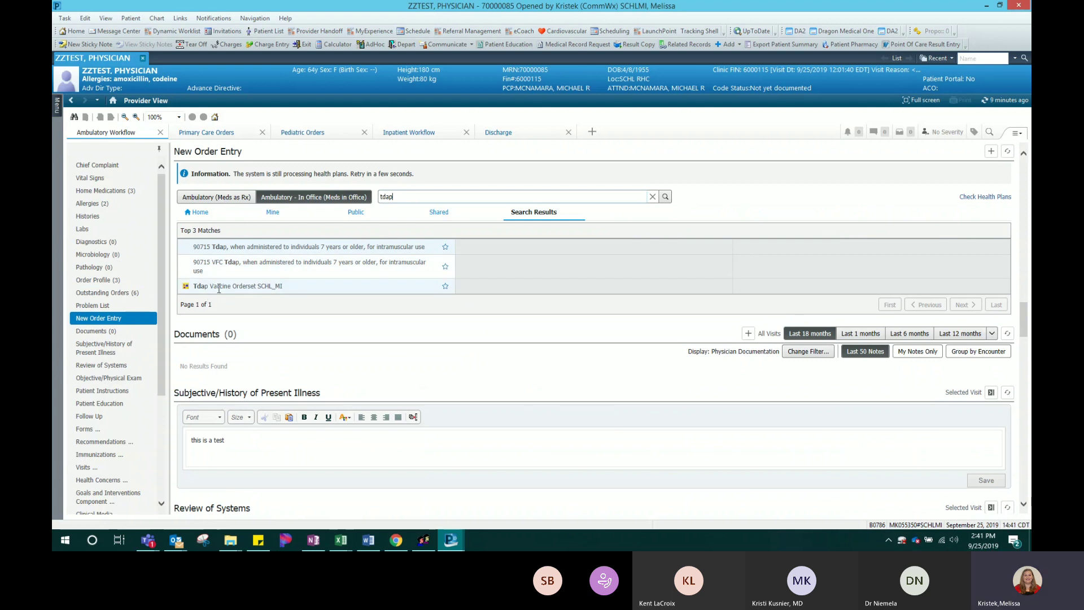
pyautogui.doubleClick(395, 197)
pyautogui.click(332, 286)
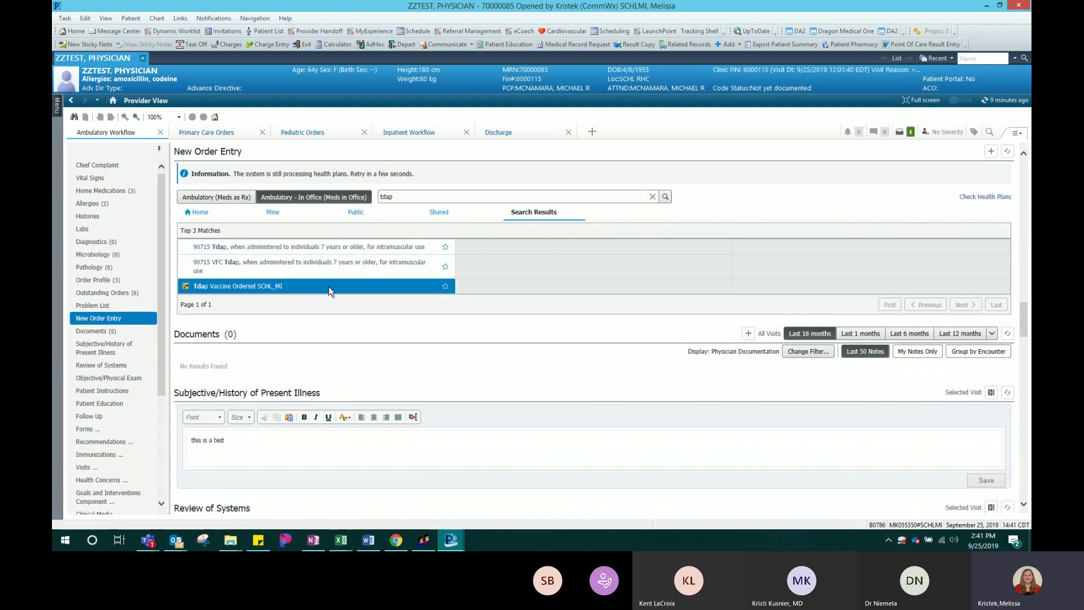
pyautogui.click(912, 133)
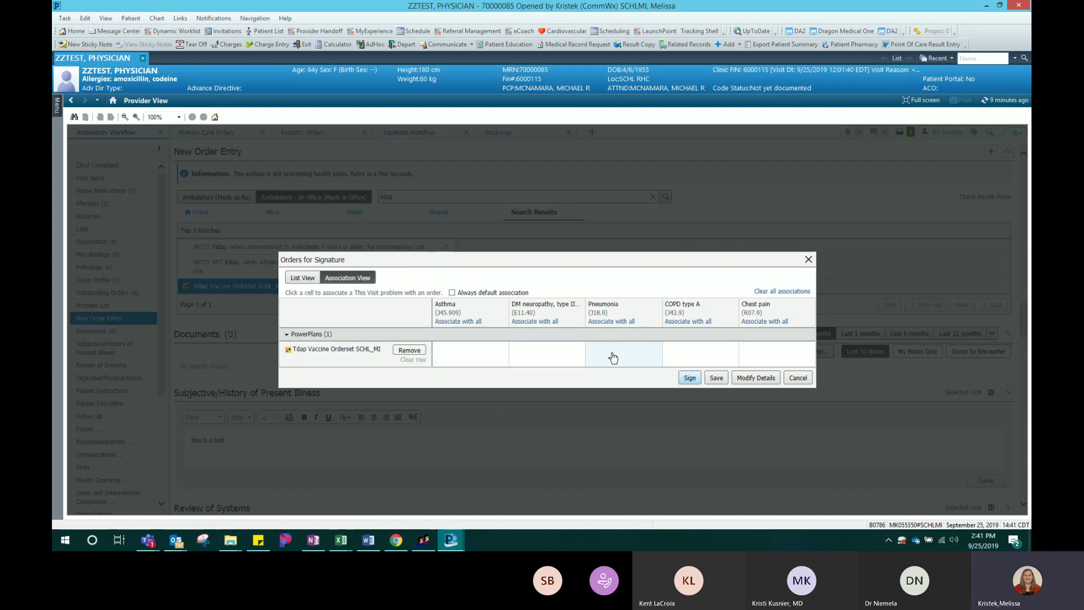
# Associate the Tdap Vaccine Orderset with Asthma and include 90471 Immunization administration; first vaccine in its details
pyautogui.click(462, 364)
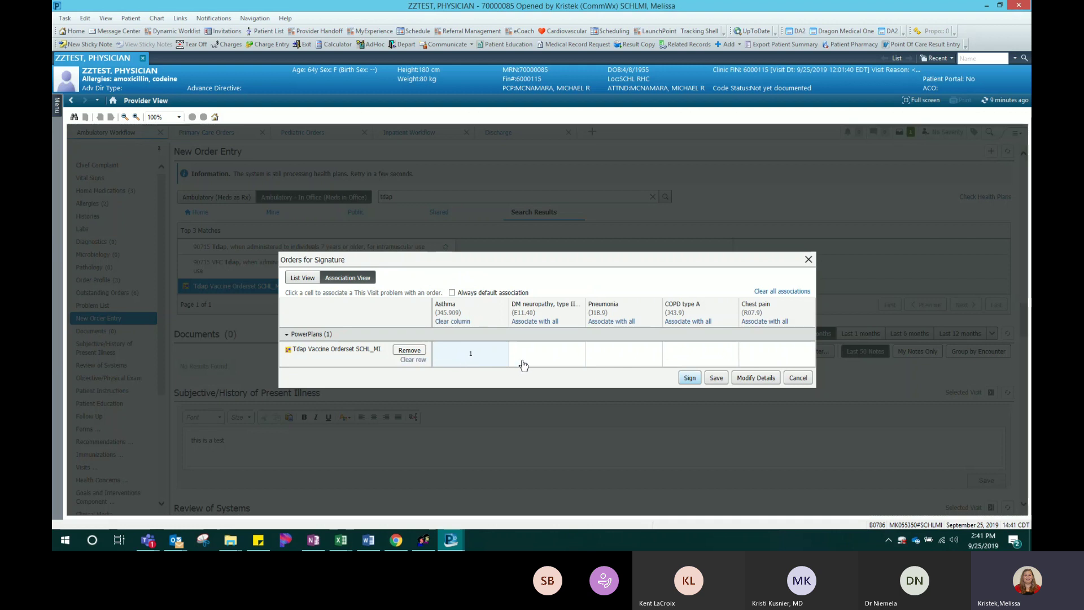
pyautogui.click(744, 383)
pyautogui.click(744, 384)
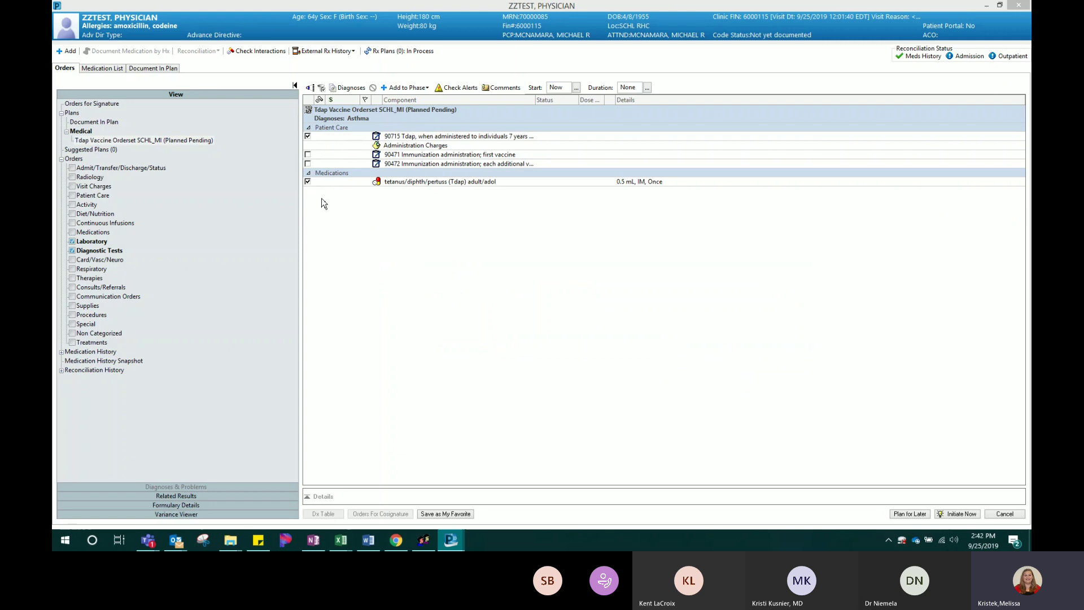
pyautogui.moveTo(535, 100); pyautogui.dragTo(640, 102)
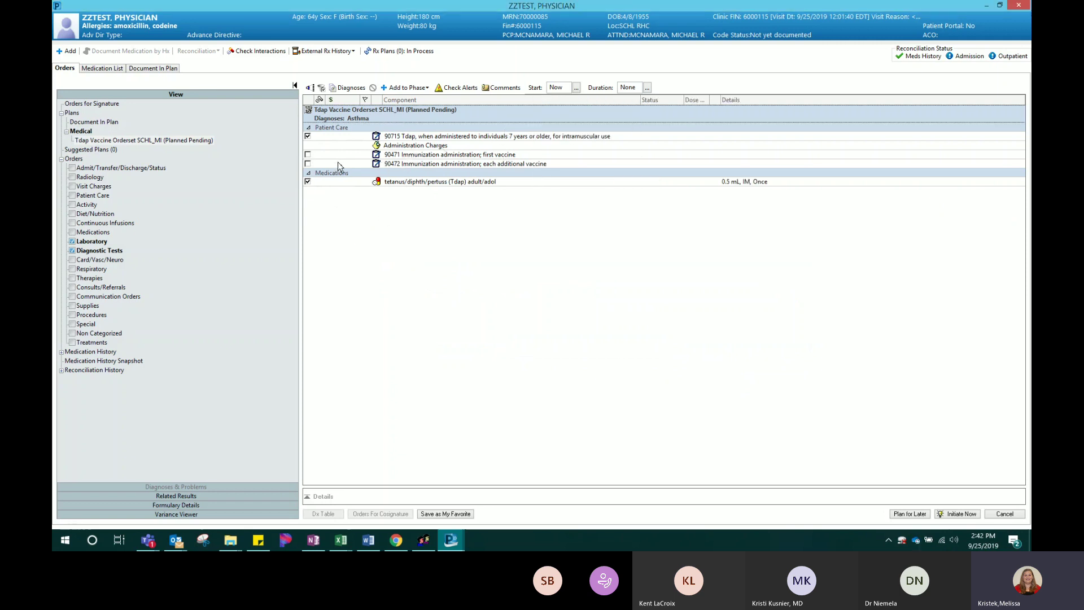
pyautogui.click(308, 155)
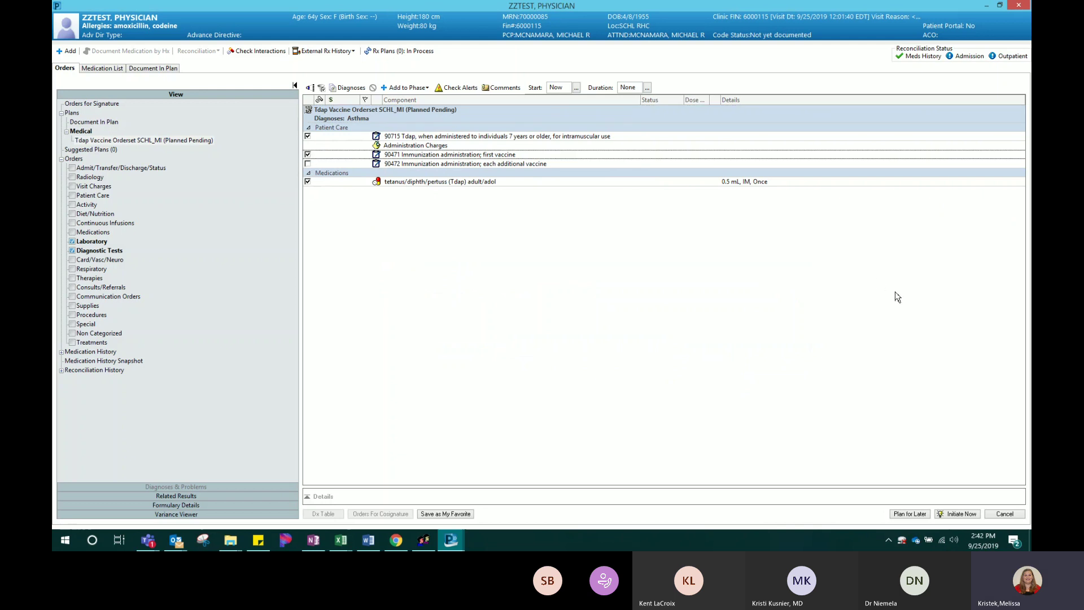
# Initiate the Tdap Vaccine Orderset now and sign its orders
pyautogui.click(954, 518)
pyautogui.click(955, 518)
pyautogui.click(954, 518)
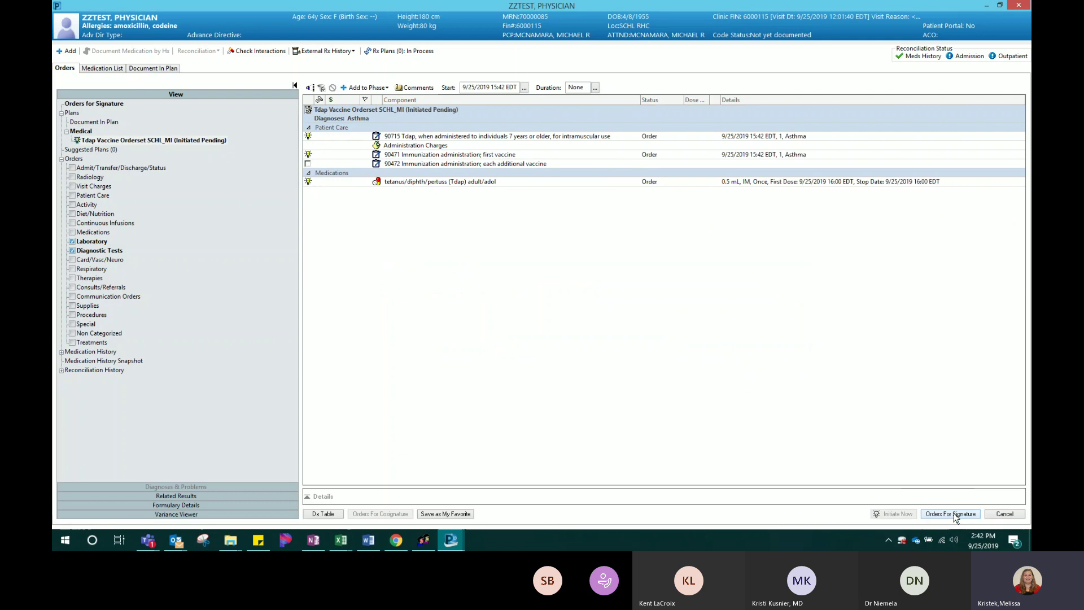
pyautogui.click(954, 515)
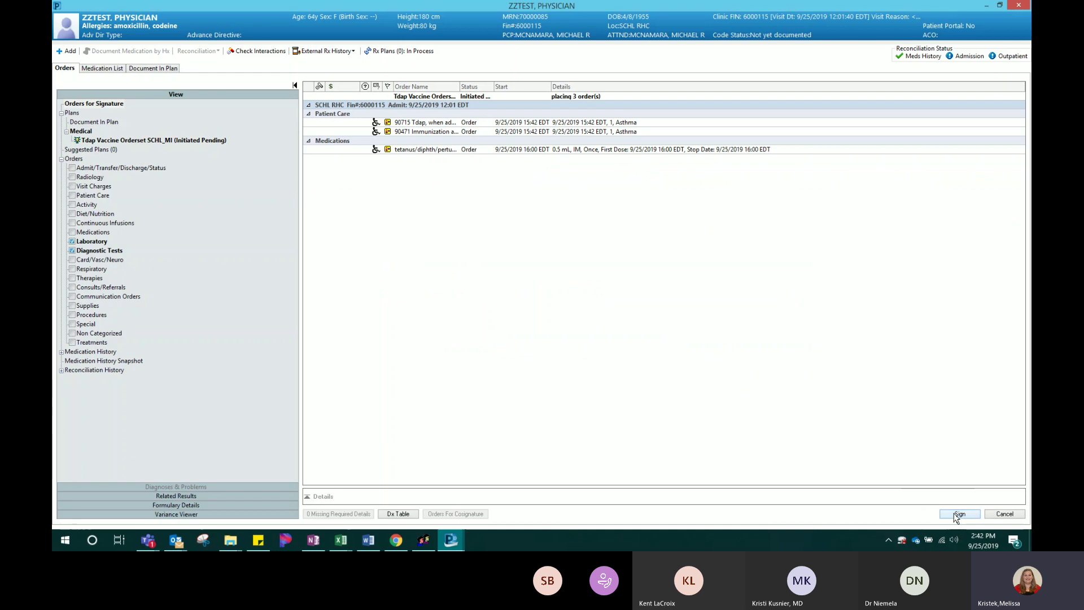
pyautogui.click(957, 514)
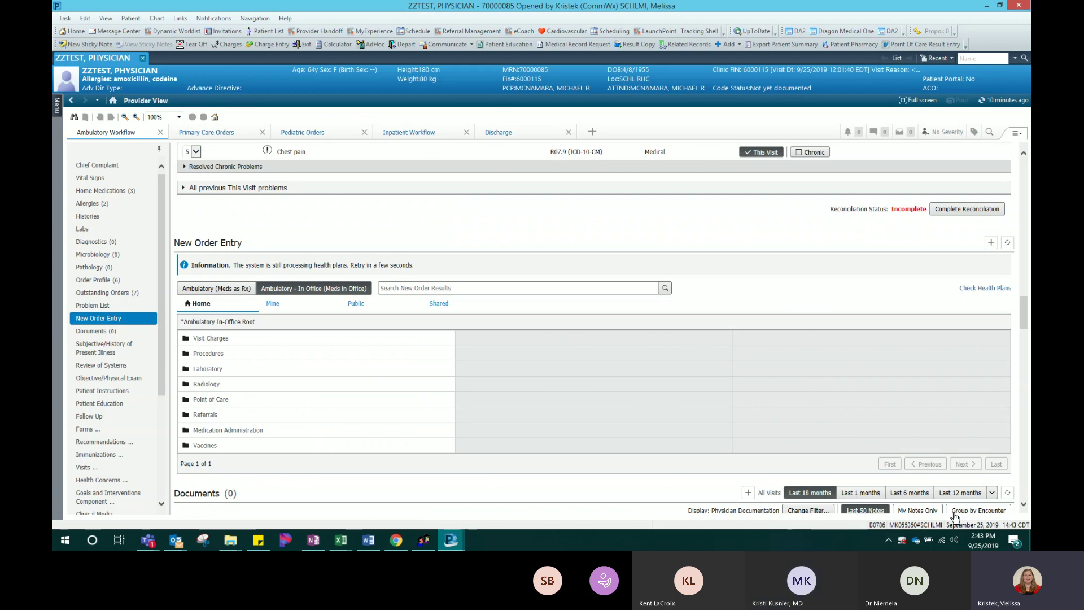
# Search Ambulatory (Meds as Rx) for "shing", add Shingrix intramuscular injection 0.5 mL, IM, Once, # 2 EA, and open the orders for signature
pyautogui.click(207, 294)
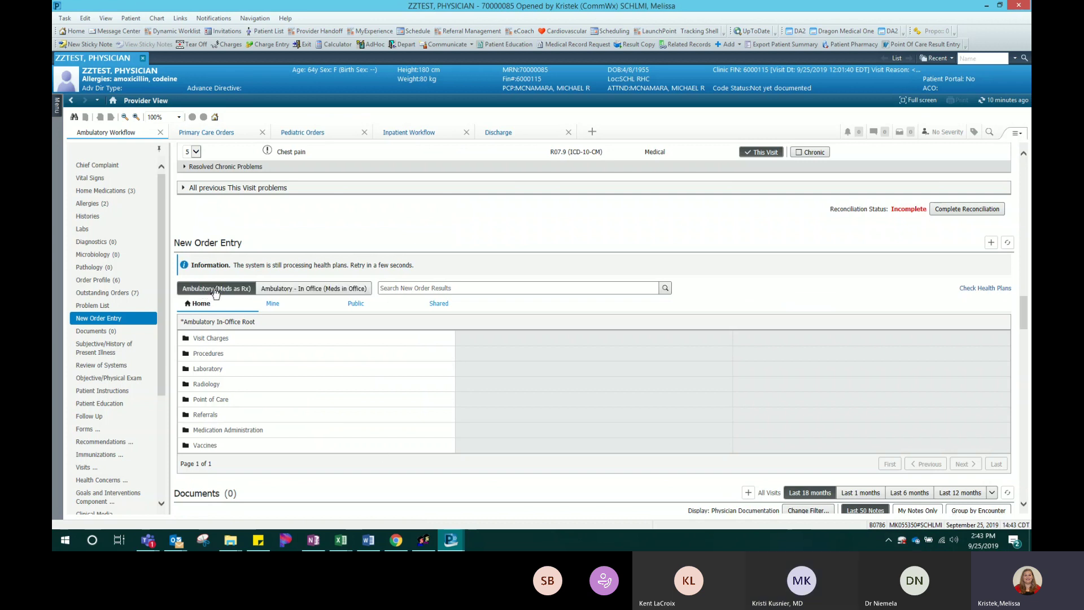
pyautogui.click(437, 288)
pyautogui.write('shing')
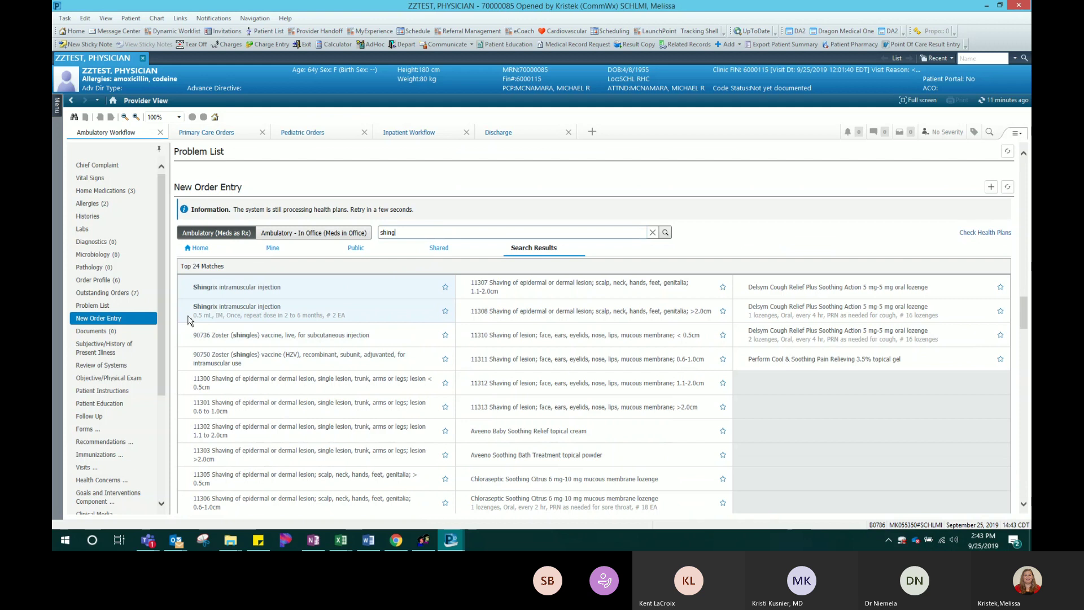
pyautogui.click(211, 312)
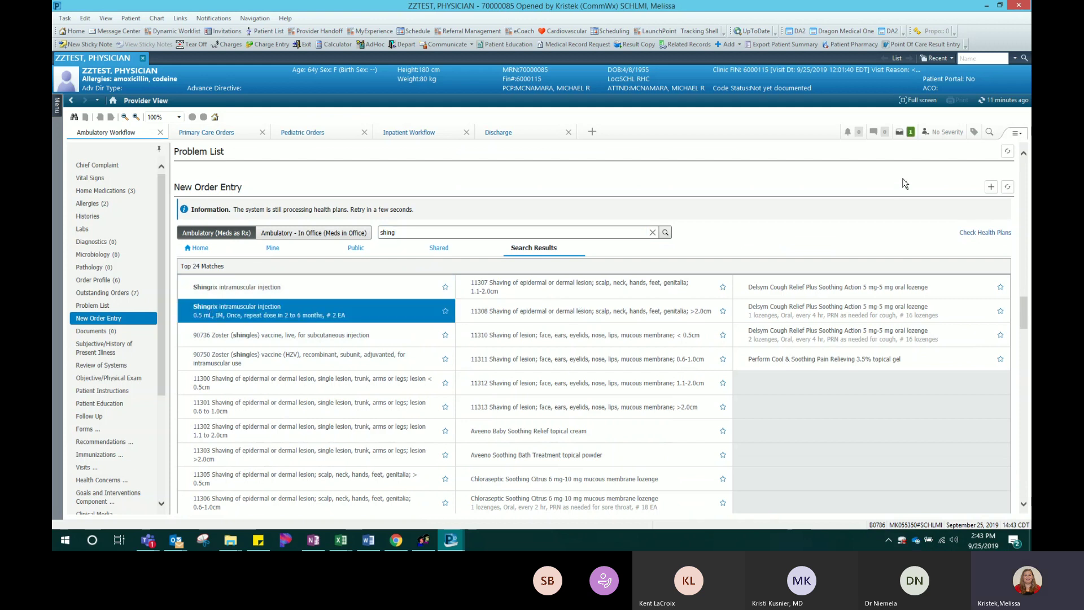
pyautogui.click(909, 136)
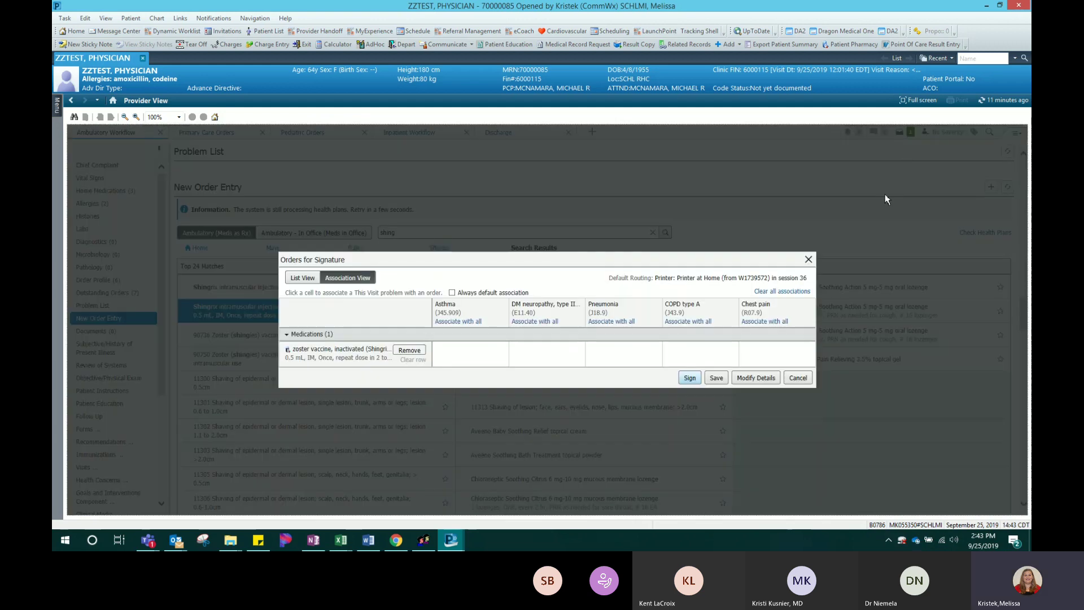
# Open the Shingrix prescription's details, route it to Printer at Home, and sign it
pyautogui.click(566, 351)
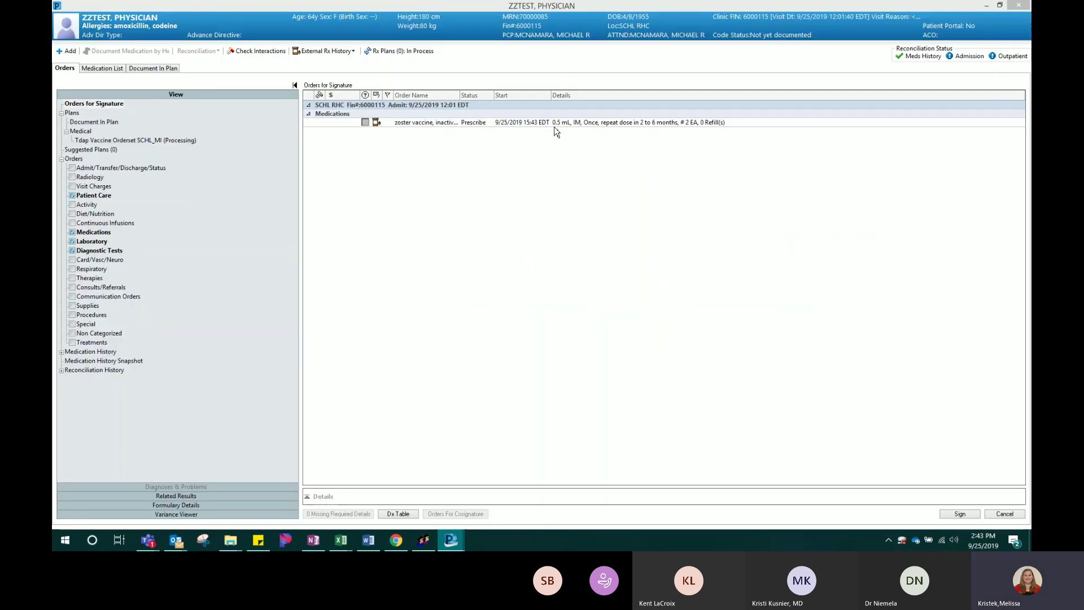
pyautogui.doubleClick(555, 124)
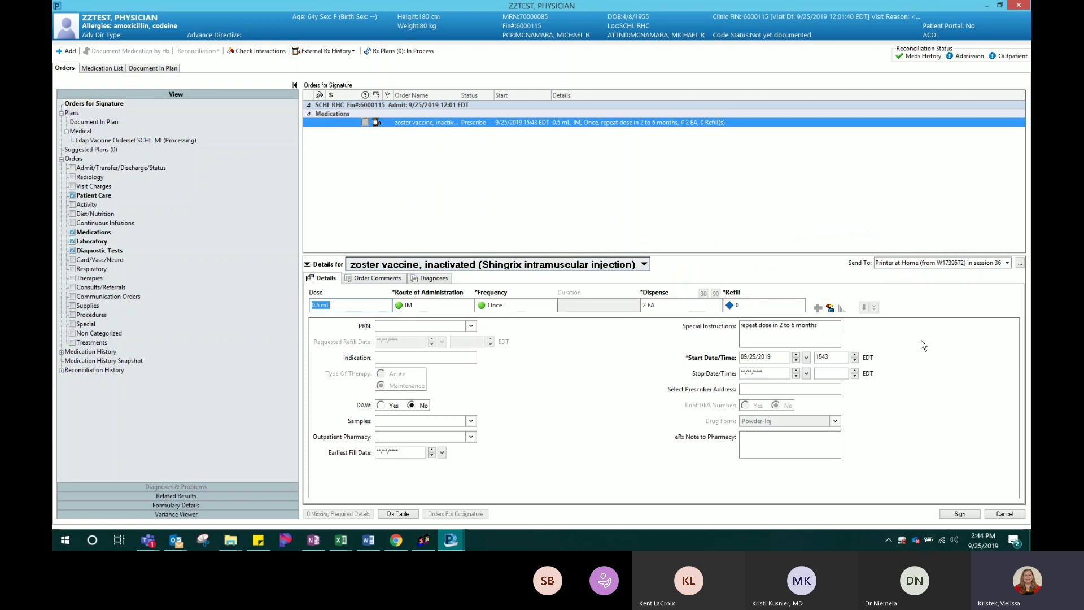
pyautogui.click(902, 263)
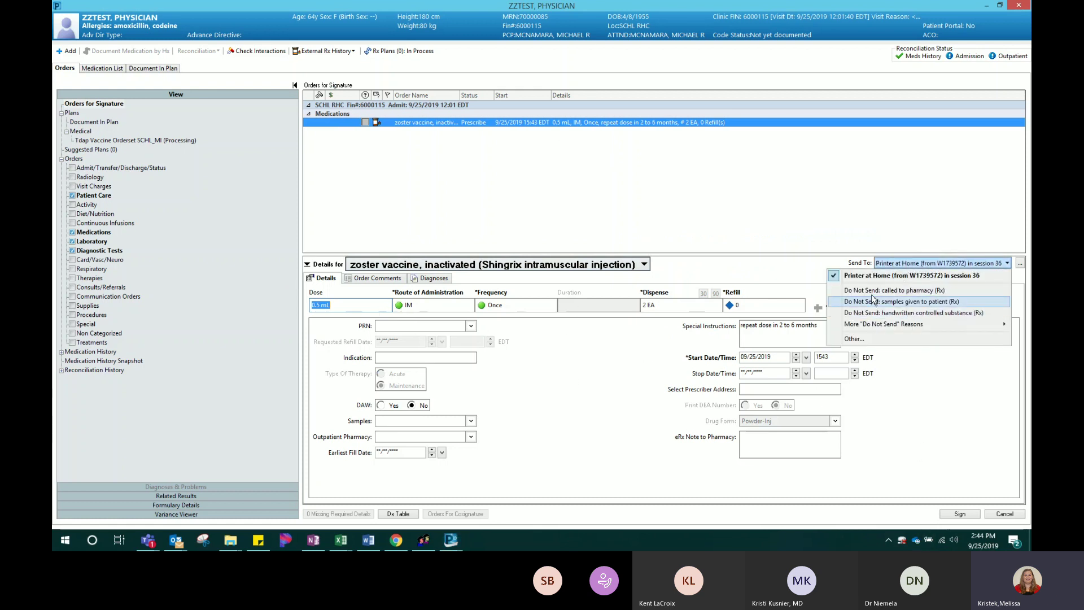
pyautogui.click(914, 275)
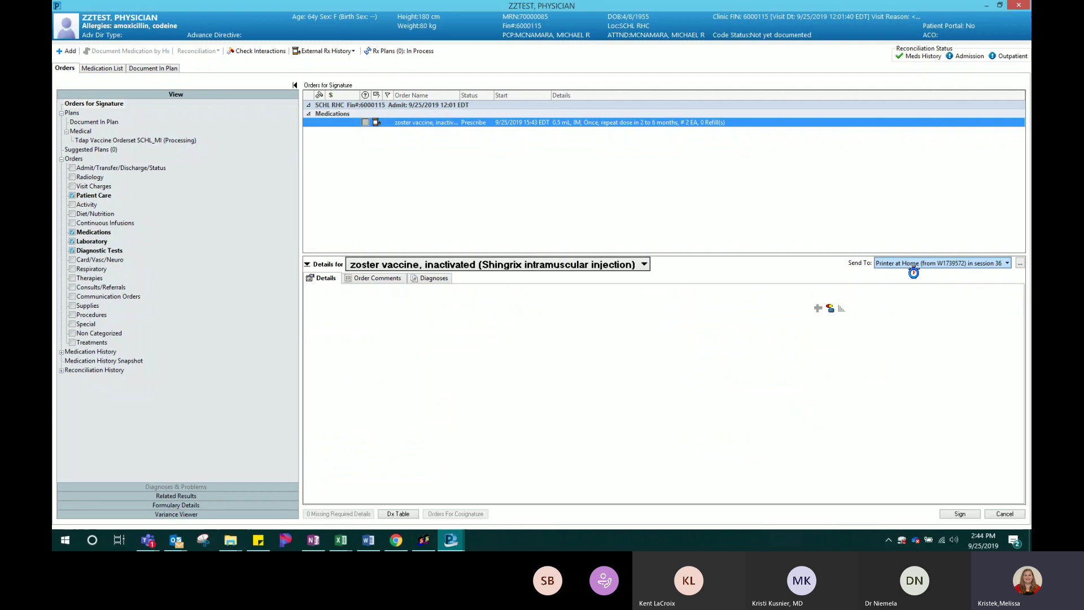
pyautogui.click(962, 514)
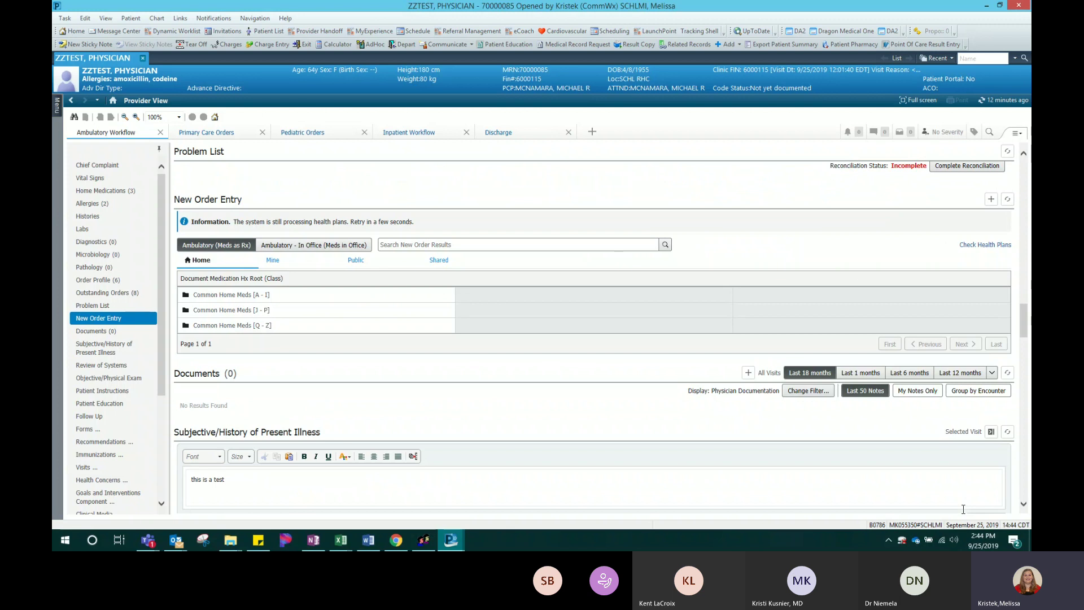
# Search Ambulatory - In Office orders for "patient" and browse the result pages for visit charges
pyautogui.click(362, 247)
pyautogui.click(412, 244)
pyautogui.write('patient')
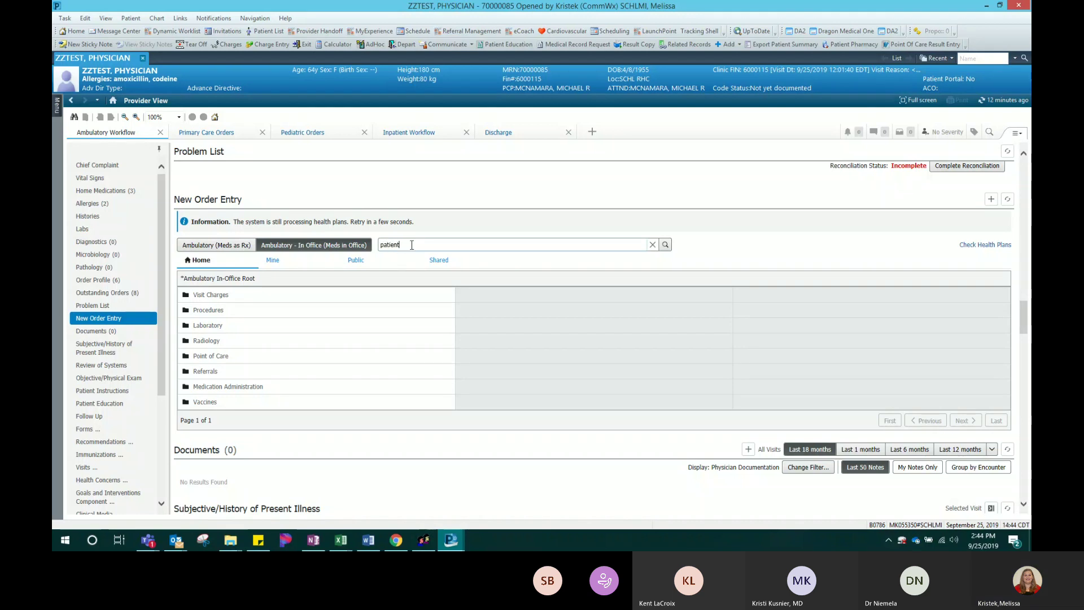
pyautogui.press('Return')
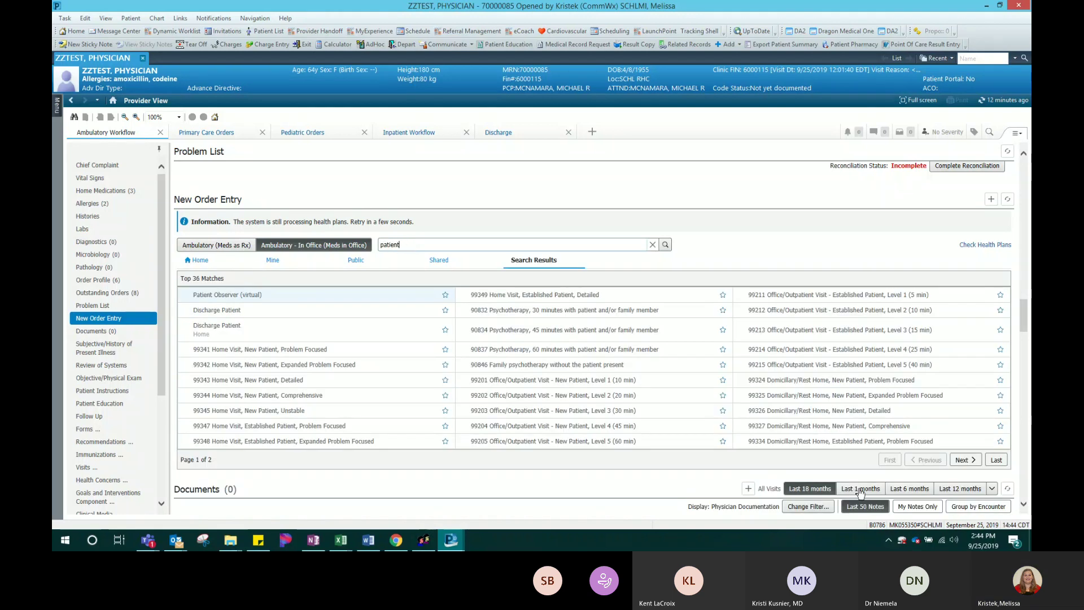
pyautogui.click(968, 465)
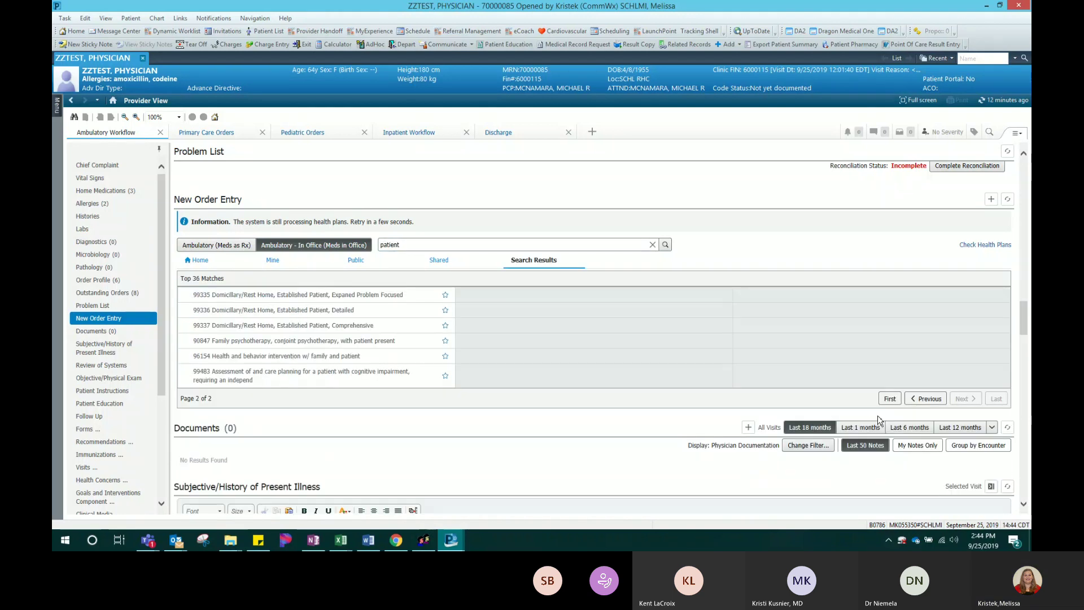
pyautogui.click(926, 398)
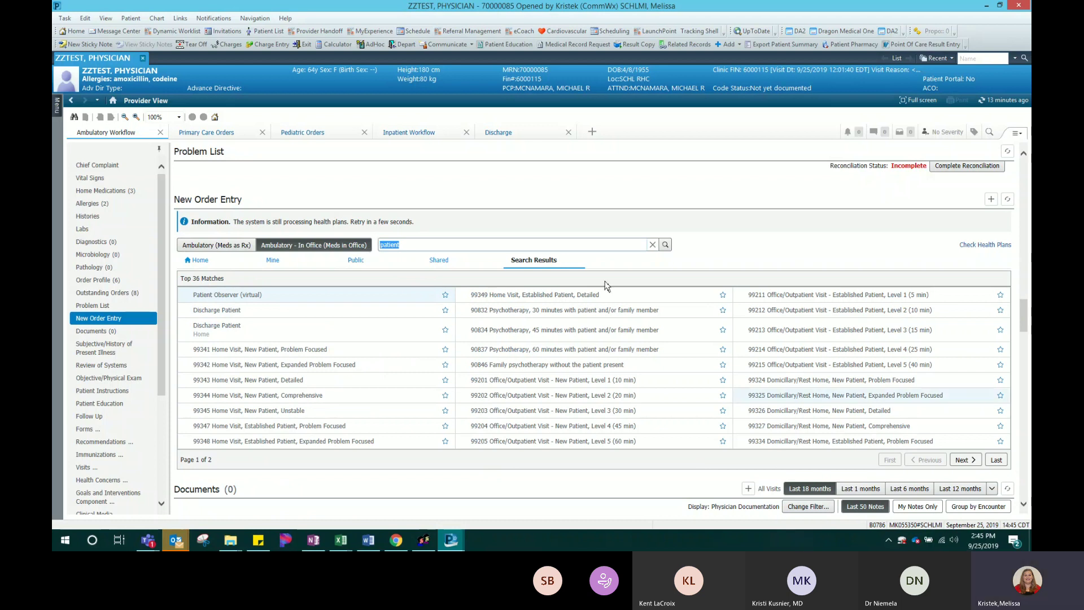
# Clear the order search and add the 99213 Office/Outpatient Visit - Established Patient, Level 3 (15 min) charge from the established patient visit charges
pyautogui.press('BackSpace')
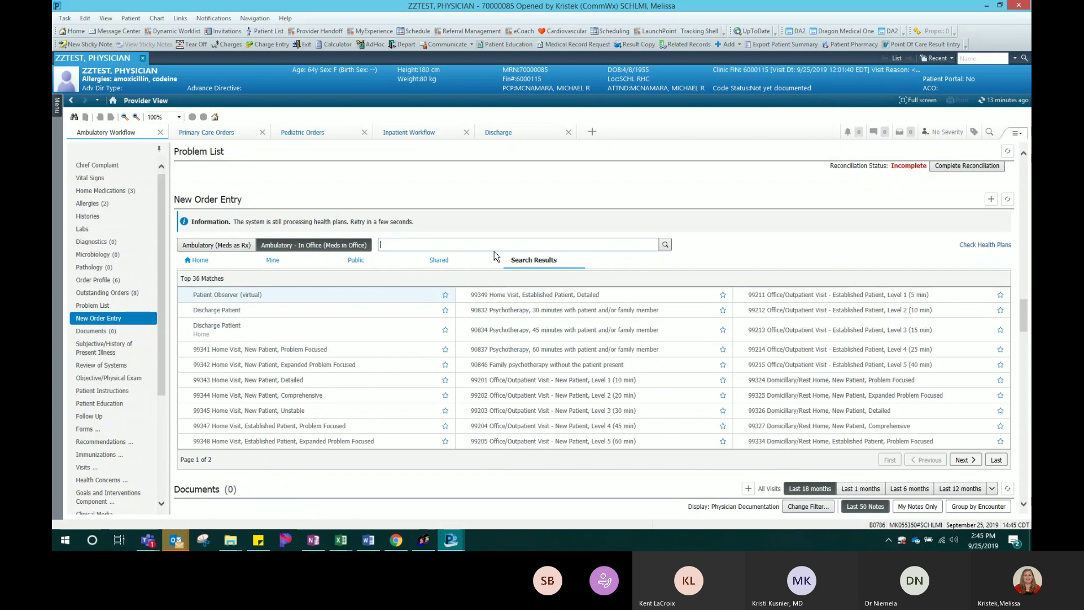
pyautogui.doubleClick(276, 262)
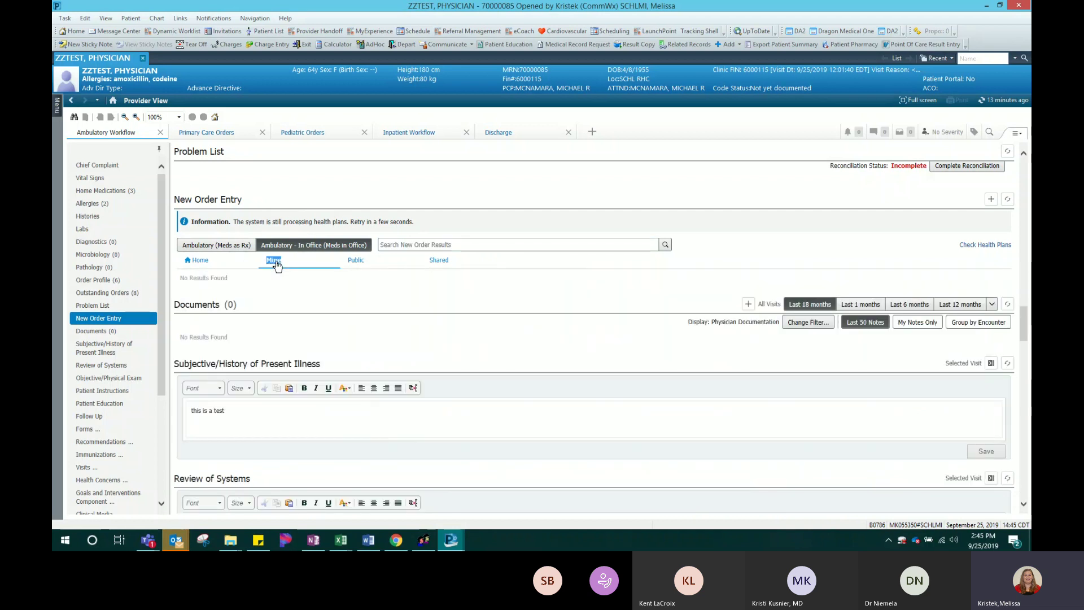
pyautogui.click(201, 262)
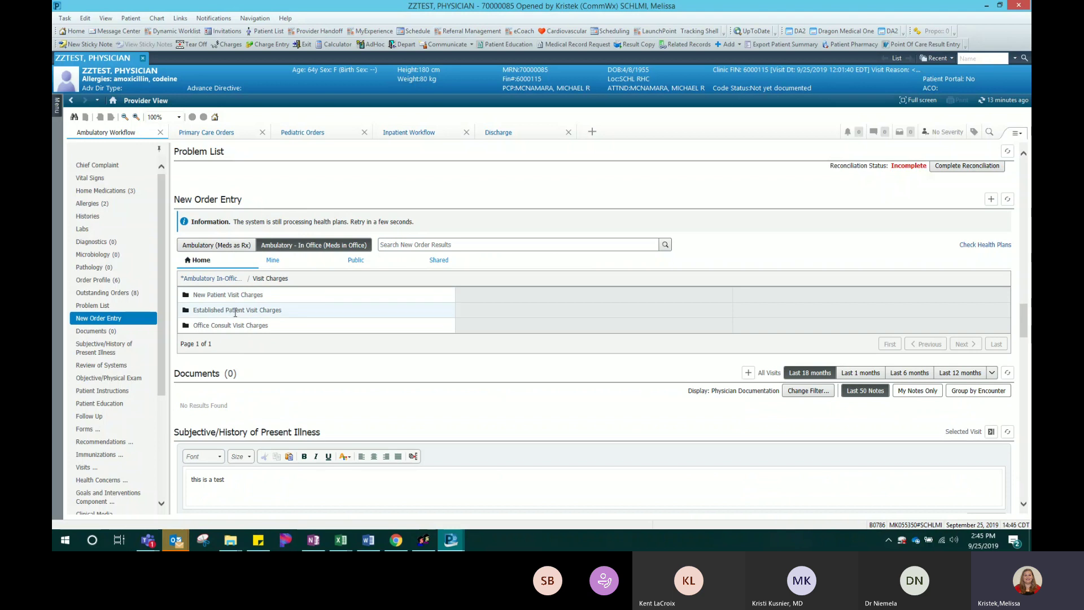
pyautogui.click(236, 311)
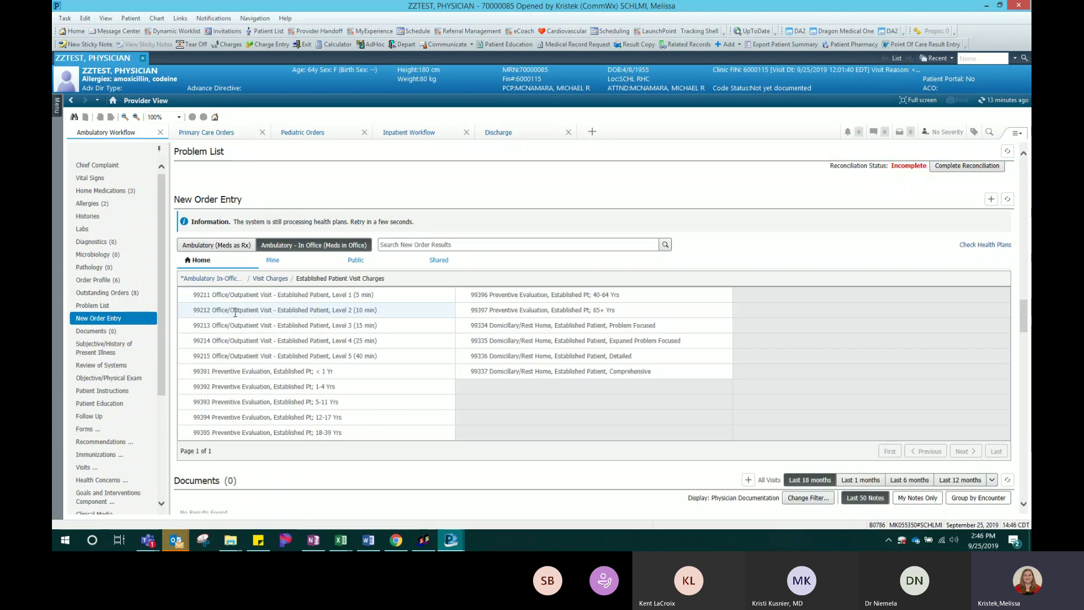
pyautogui.click(267, 326)
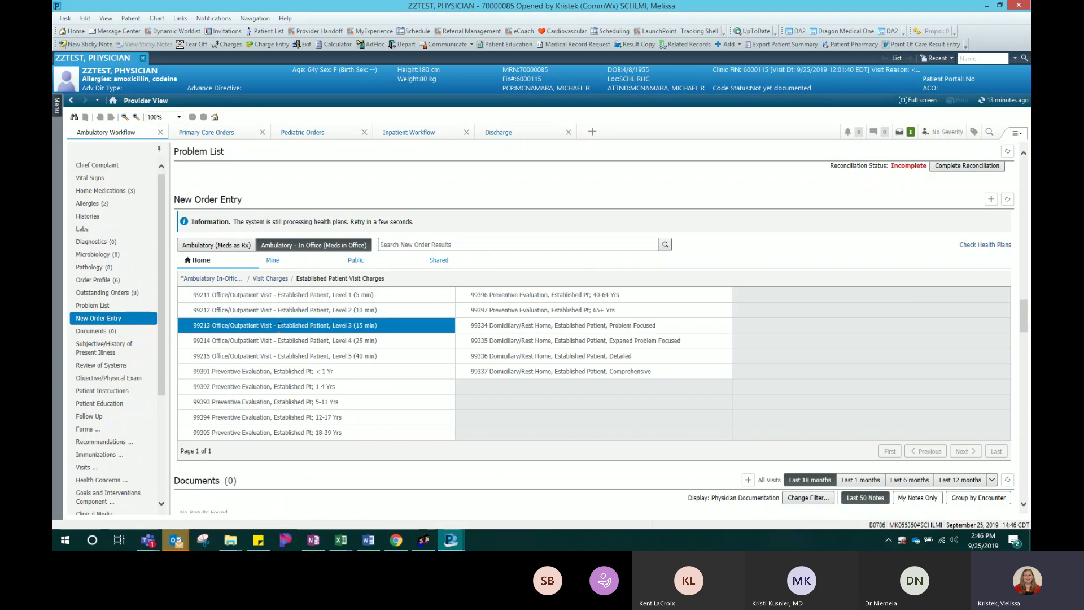
# Associate the 99213 visit charge with DM neuropathy, type II diabetes mellitus first and Pneumonia second, and sign it
pyautogui.click(910, 132)
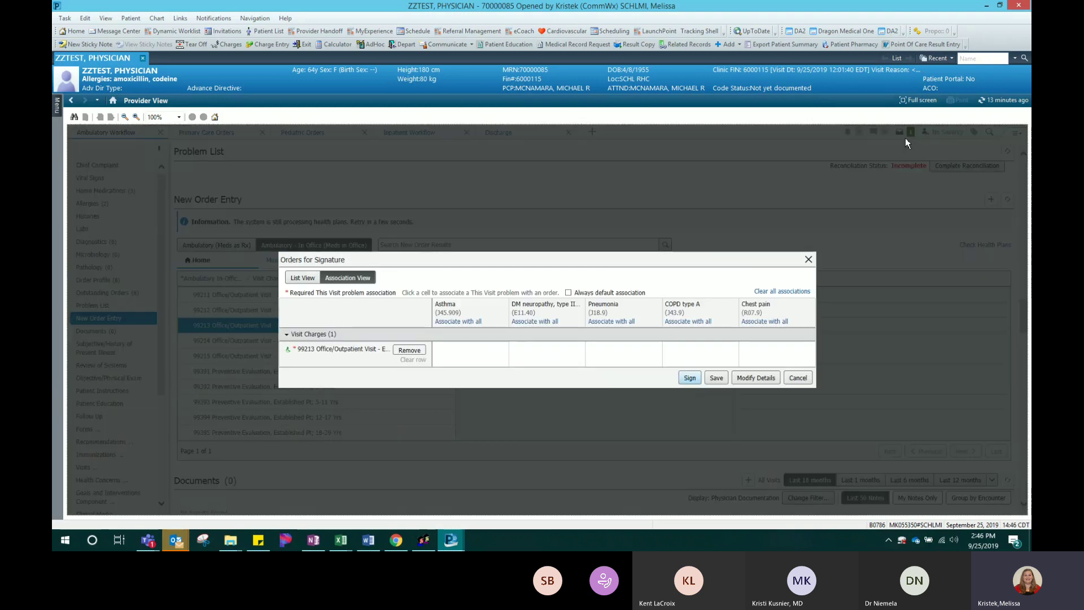
pyautogui.click(530, 346)
pyautogui.click(612, 355)
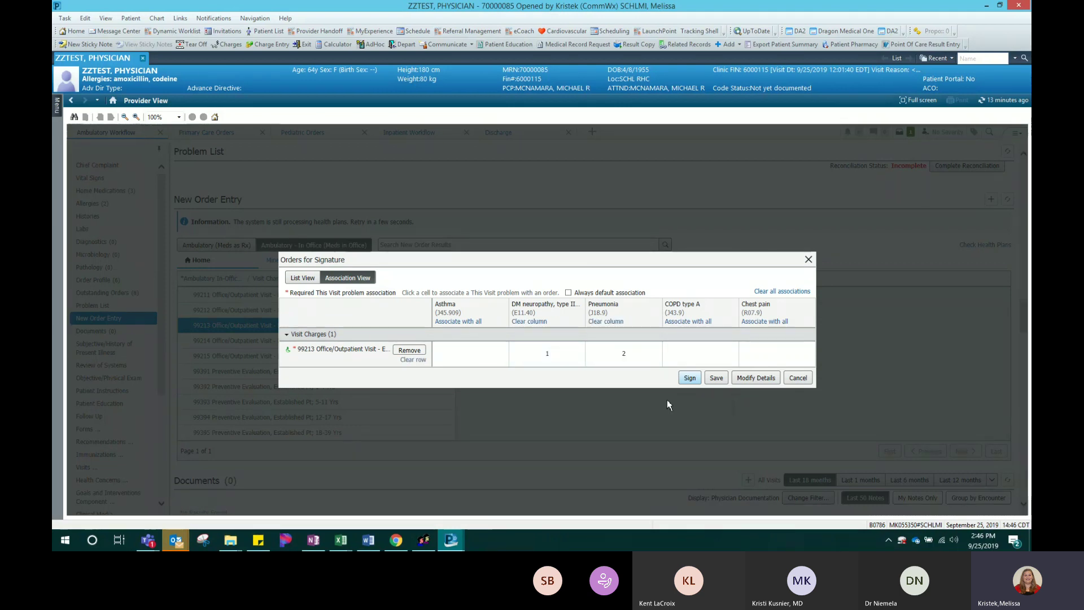
pyautogui.click(689, 379)
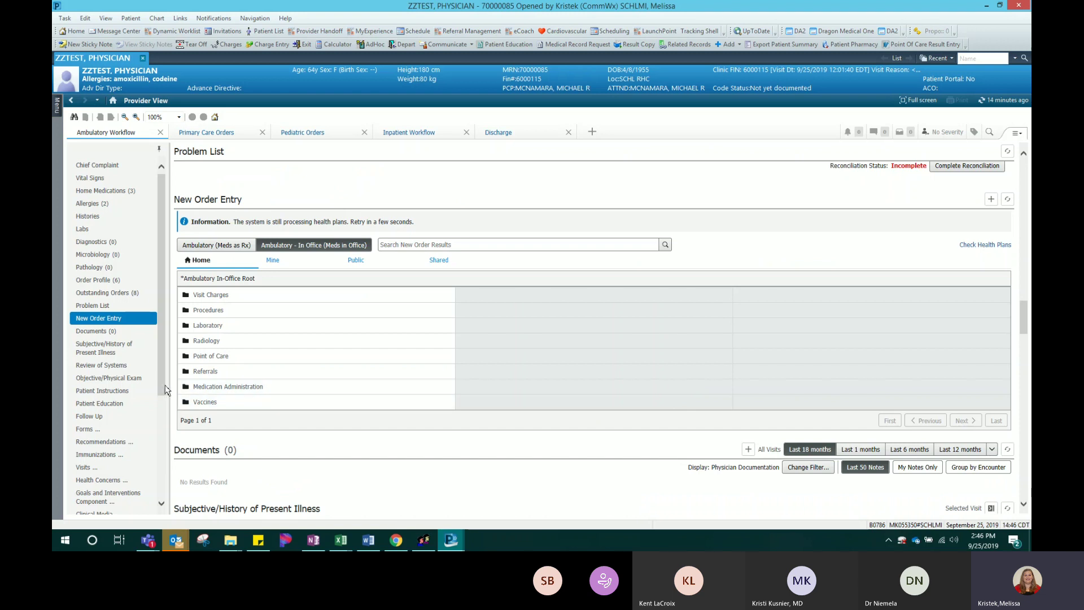
# Look over the Patient Instructions, Patient Education and Follow Up sections of the ambulatory workflow
pyautogui.click(106, 396)
pyautogui.click(218, 205)
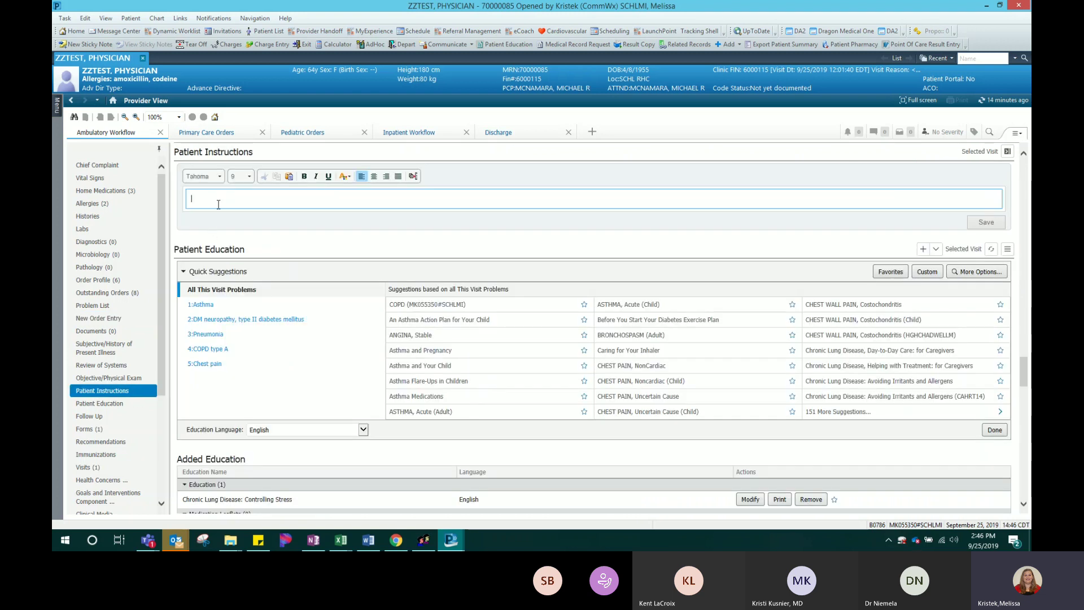
pyautogui.click(104, 405)
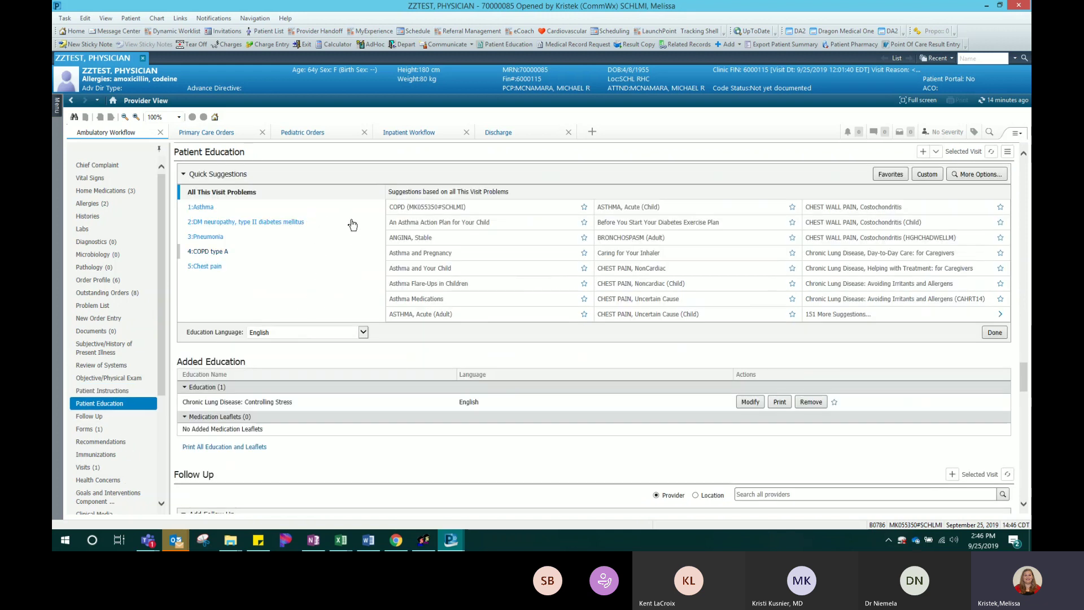
pyautogui.click(79, 416)
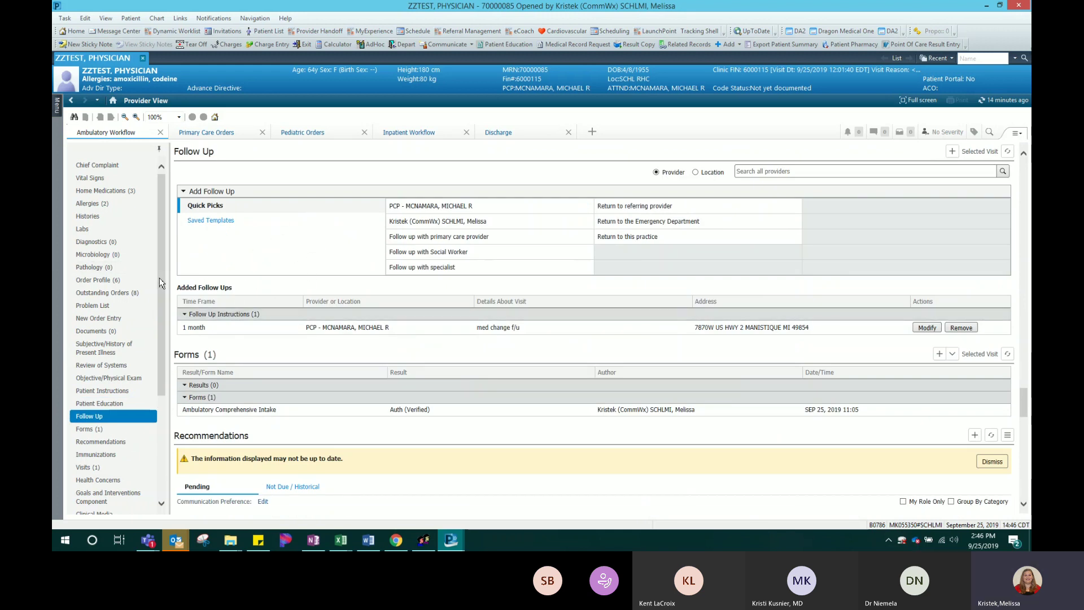
# Go to the Home Medications section and open the outpatient order reconciliation
pyautogui.moveTo(161, 282); pyautogui.dragTo(168, 247)
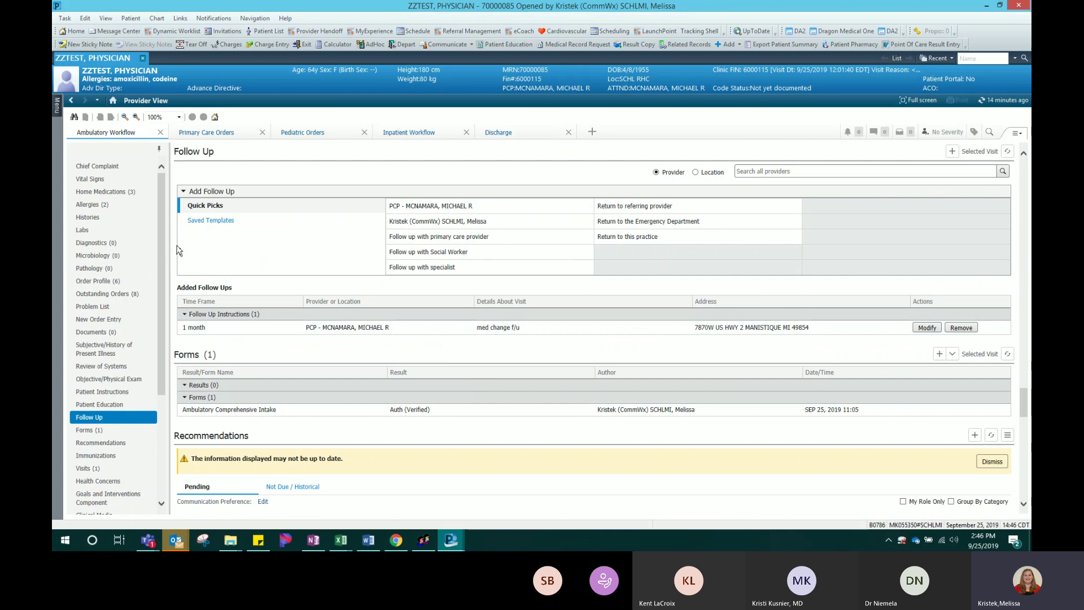
pyautogui.click(102, 193)
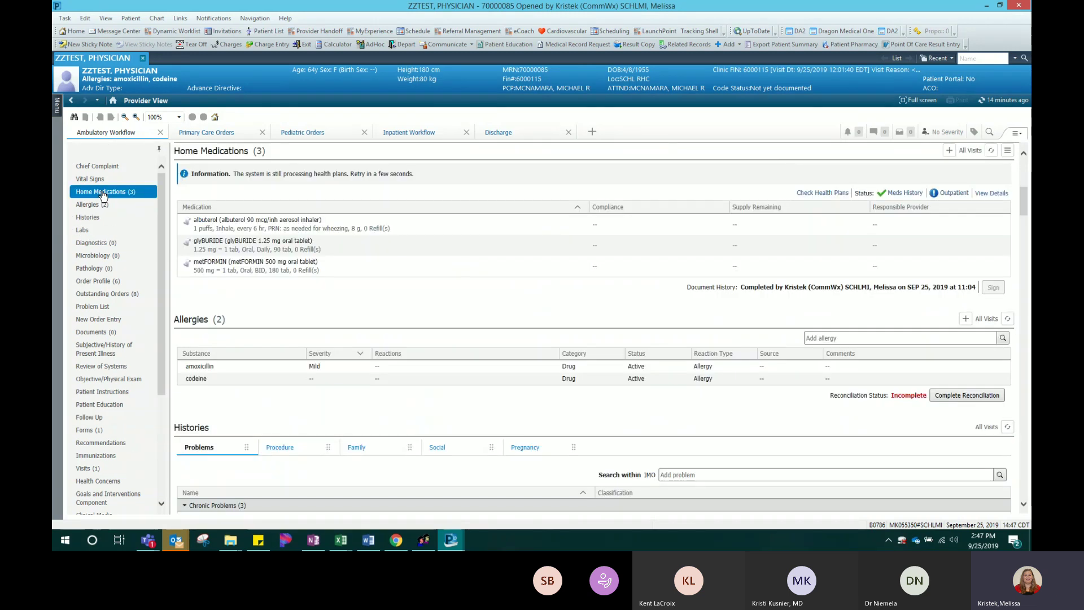
pyautogui.click(957, 194)
pyautogui.click(958, 195)
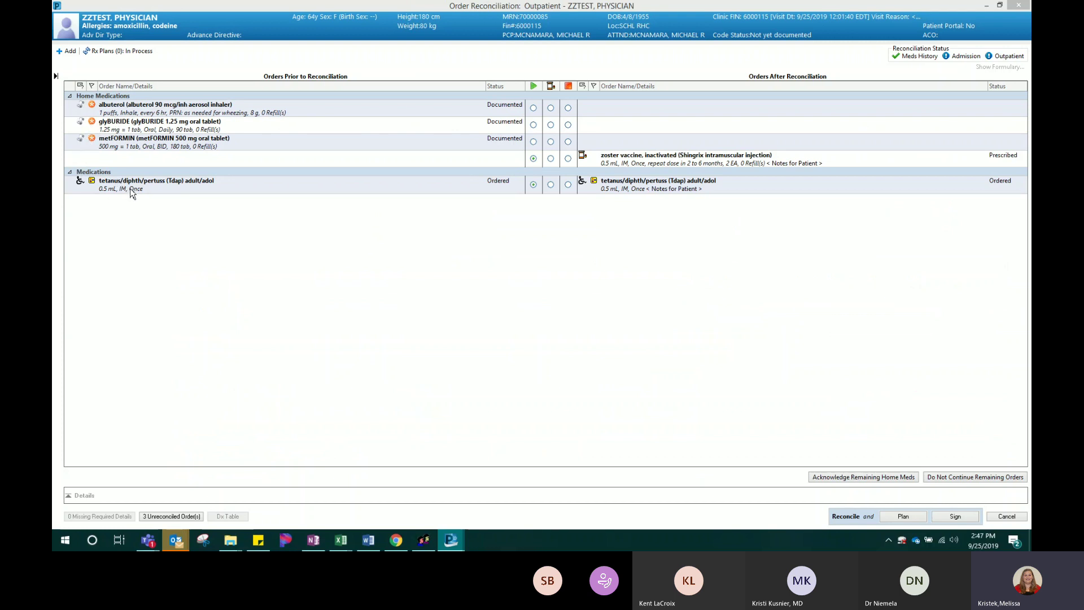
# Examine the medications in the outpatient reconciliation and the continue, Create New Rx and Do Not Continue After Reconcile choices
pyautogui.moveTo(132, 193)
pyautogui.moveTo(703, 164)
pyautogui.press('ctrl')
pyautogui.press('ctrl')
pyautogui.press('ctrl')
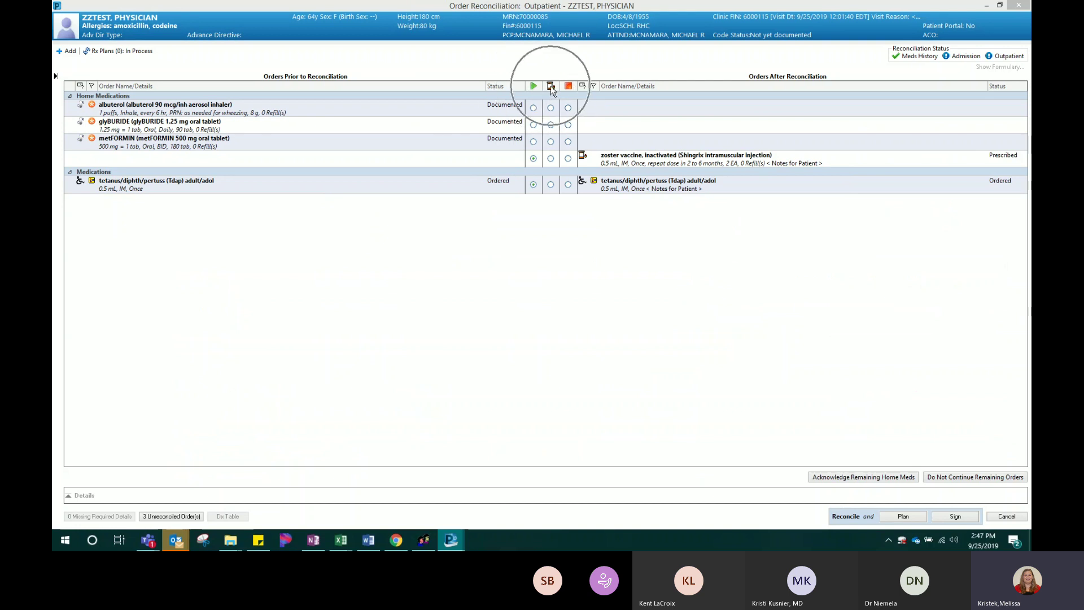
pyautogui.press('ctrl')
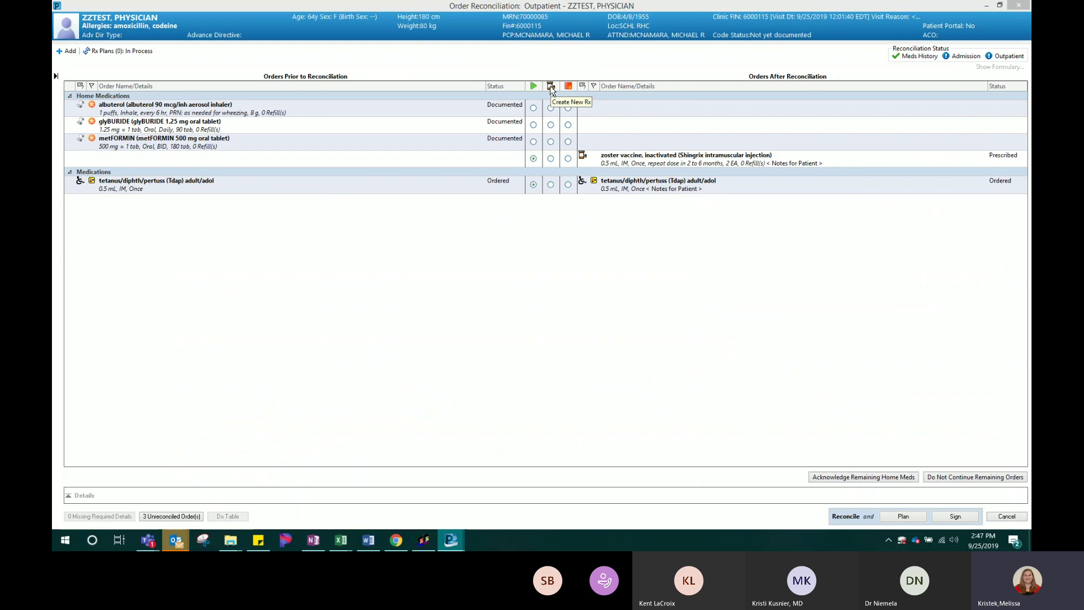
pyautogui.press('ctrl')
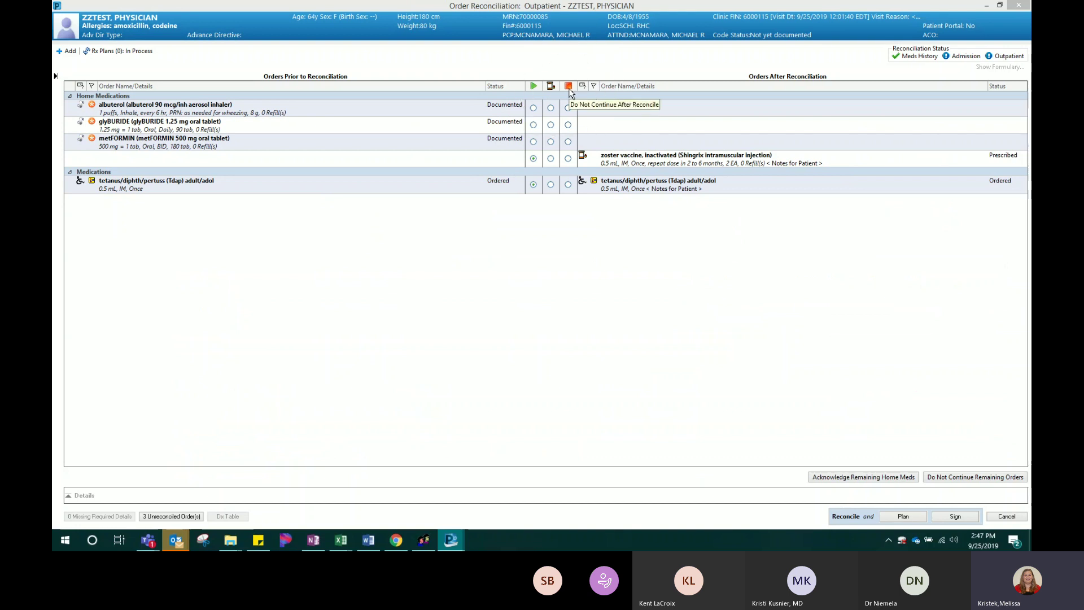
pyautogui.press('ctrl')
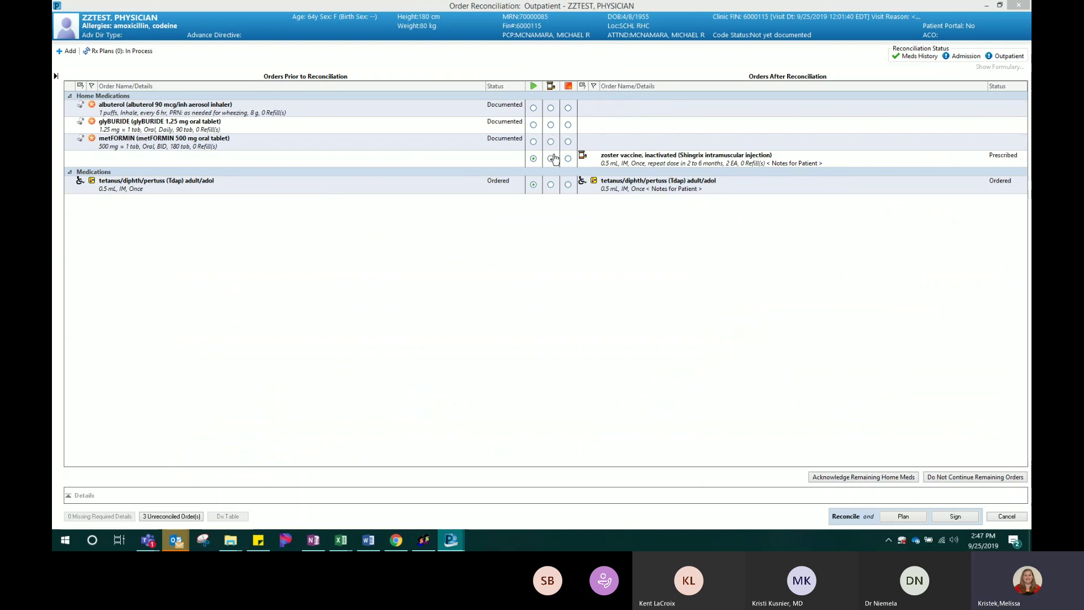
# Set the Tdap order not to continue after reconciliation and acknowledge all remaining home medications
pyautogui.click(568, 185)
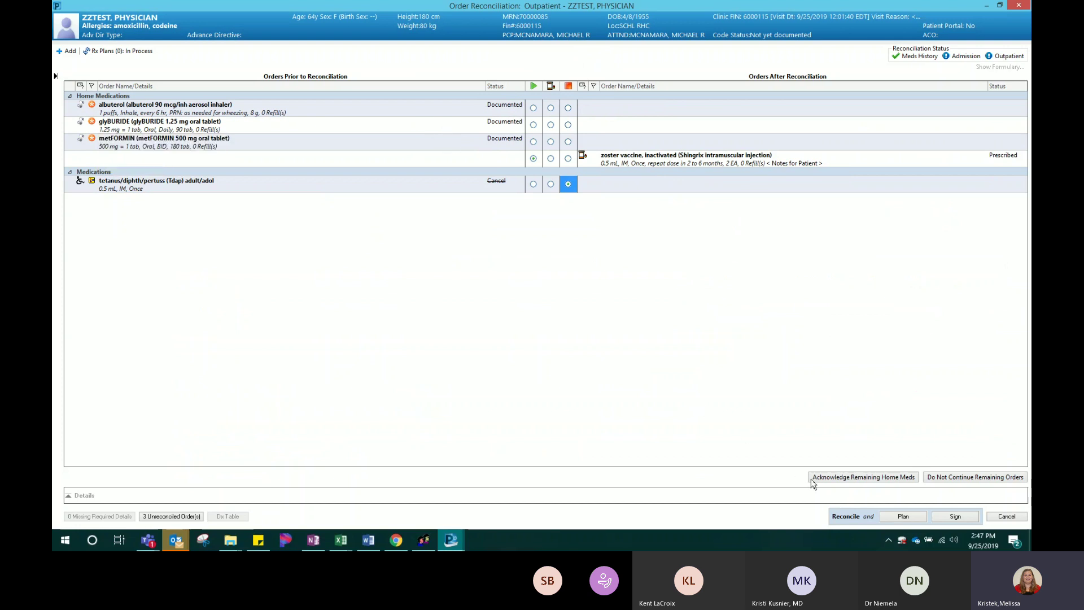
pyautogui.press('ctrl')
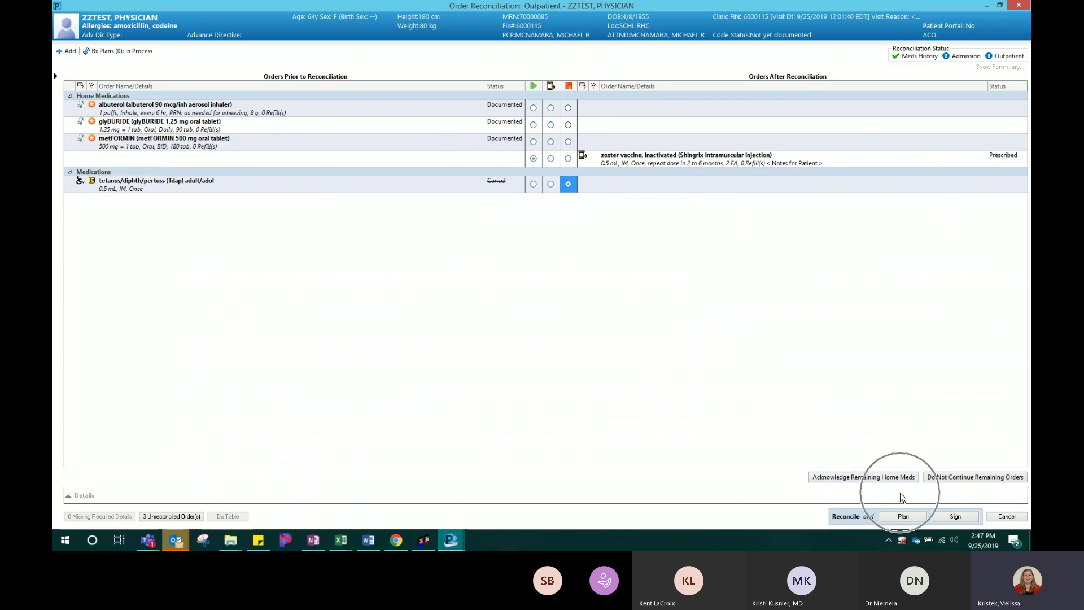
pyautogui.press('ctrl')
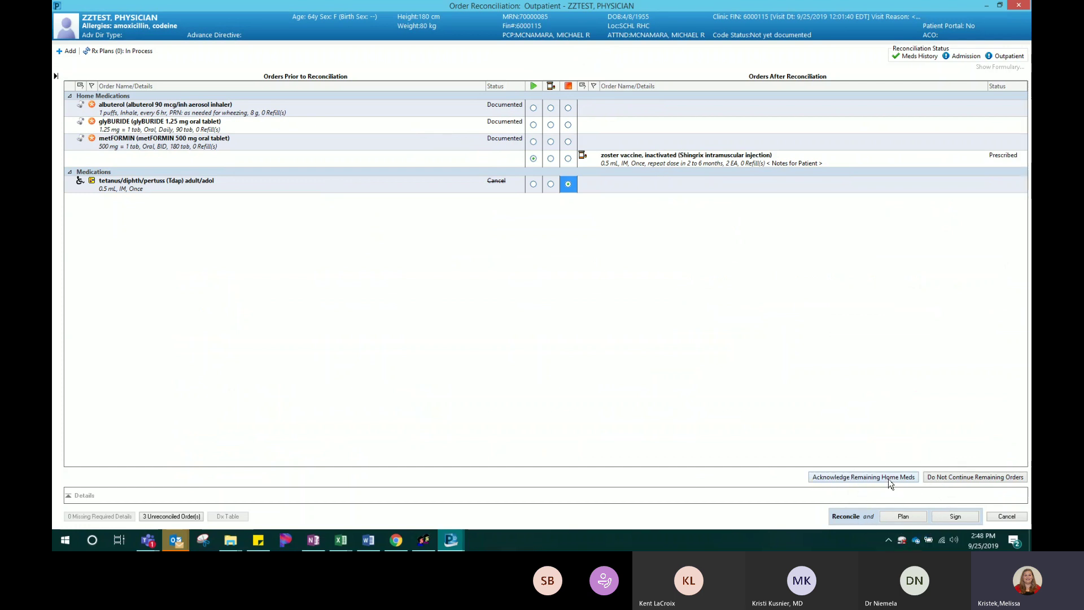
pyautogui.press('ctrl')
pyautogui.press('ctrl')
pyautogui.press('ctrl')
pyautogui.press('ctrl')
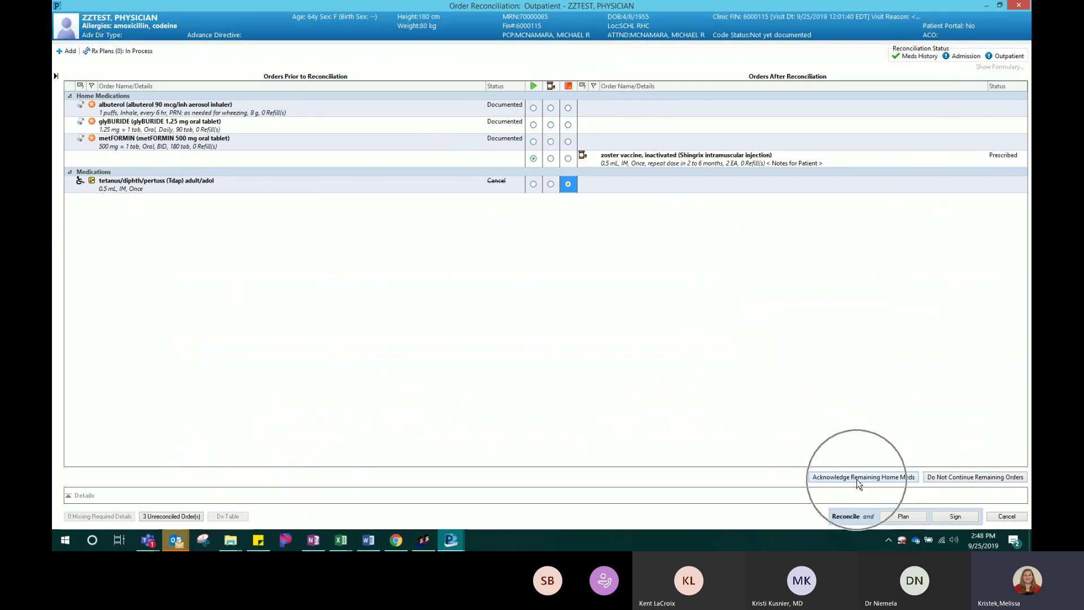
pyautogui.click(857, 479)
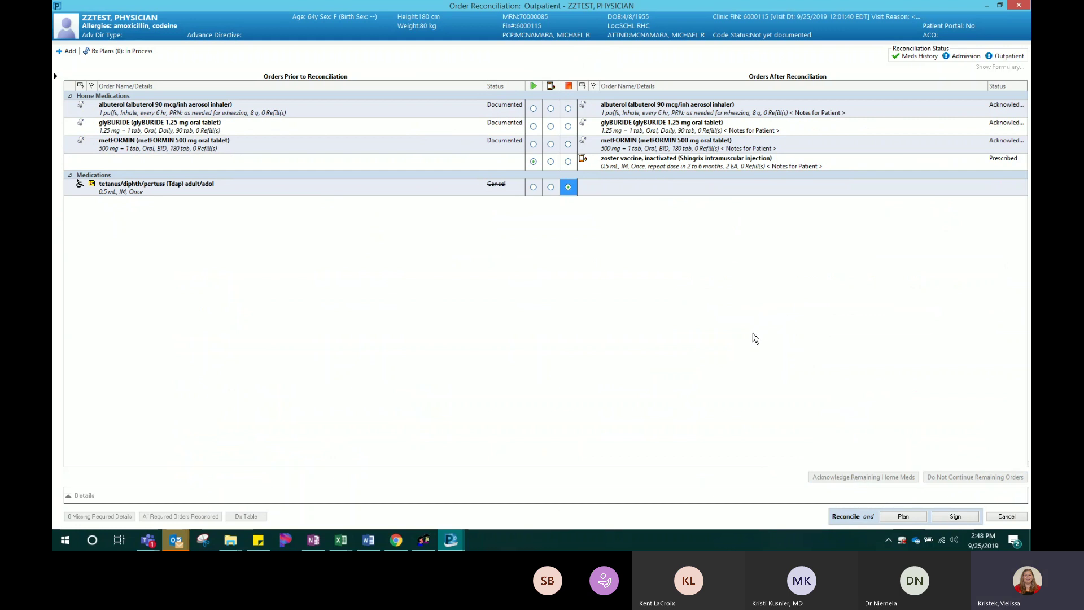
# Search for "singul", add a prescription for Singulair 10 mg oral tablet (1 tab, Oral, Daily, # 30 tab), and finish adding orders
pyautogui.click(63, 52)
pyautogui.moveTo(296, 8); pyautogui.dragTo(532, 181)
pyautogui.click(540, 232)
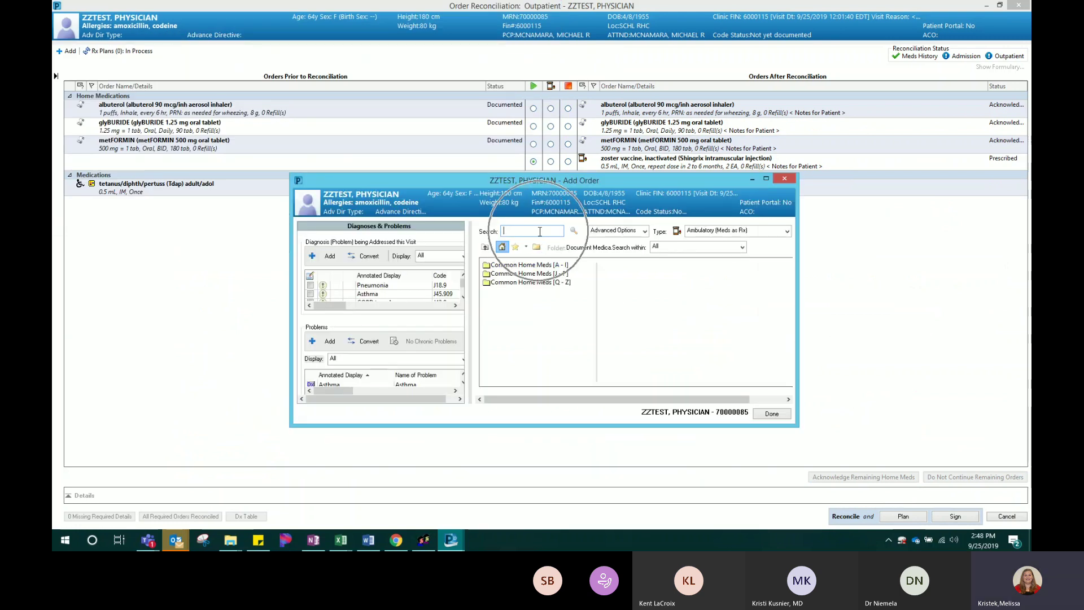
pyautogui.click(540, 232)
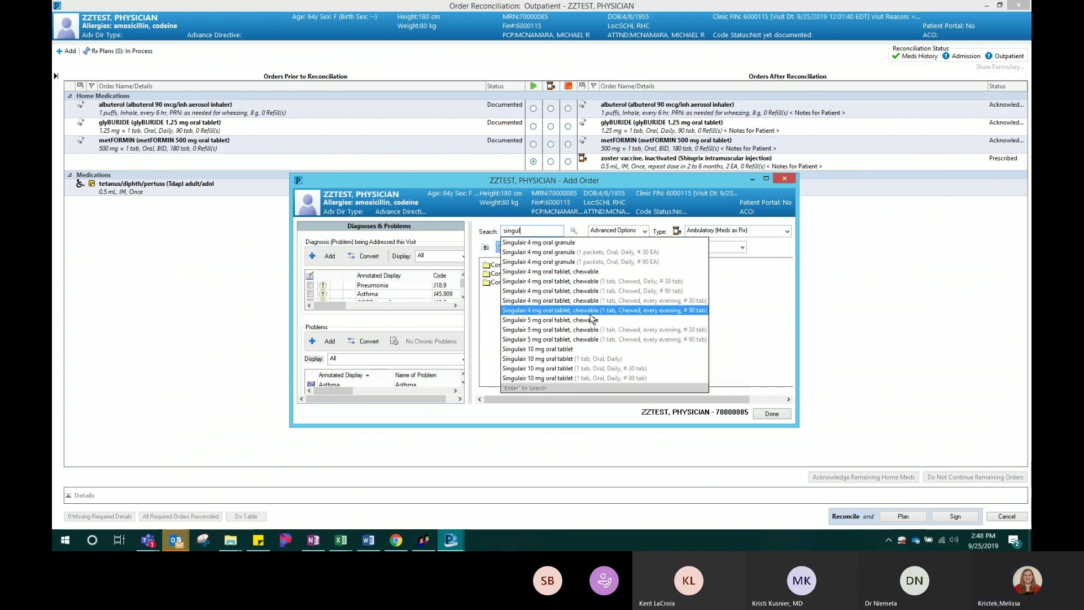
pyautogui.click(540, 368)
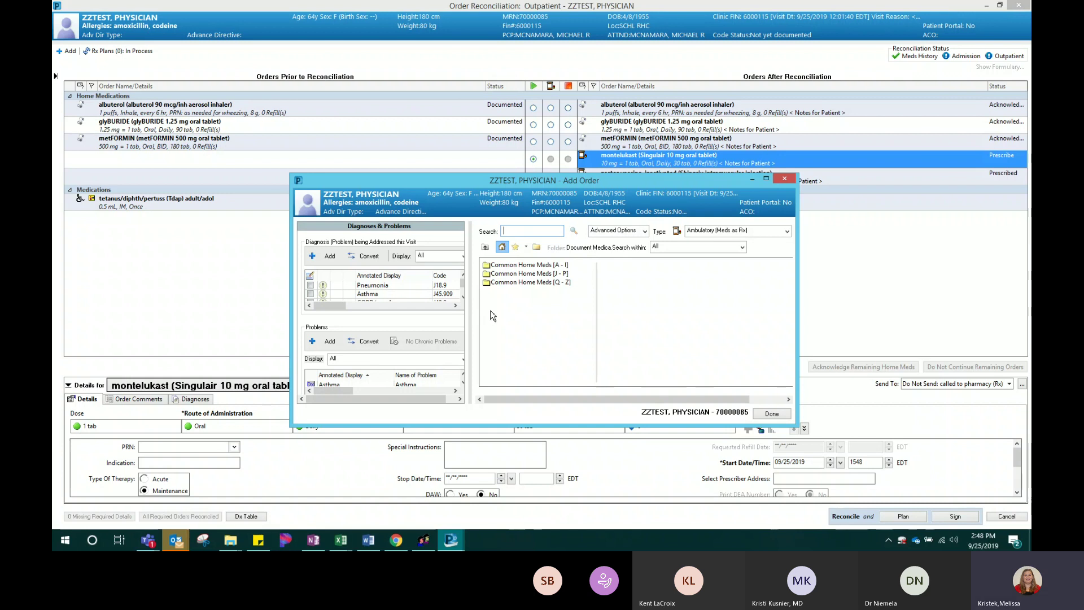
pyautogui.click(771, 413)
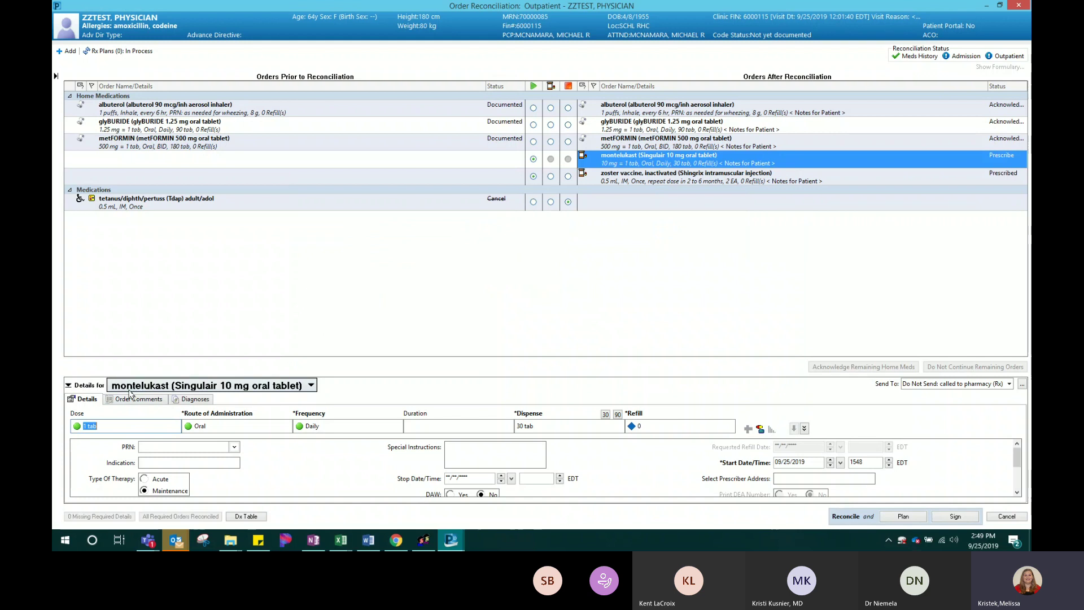
# Look through the alternative Singulair and montelukast products offered for the new prescription
pyautogui.click(311, 387)
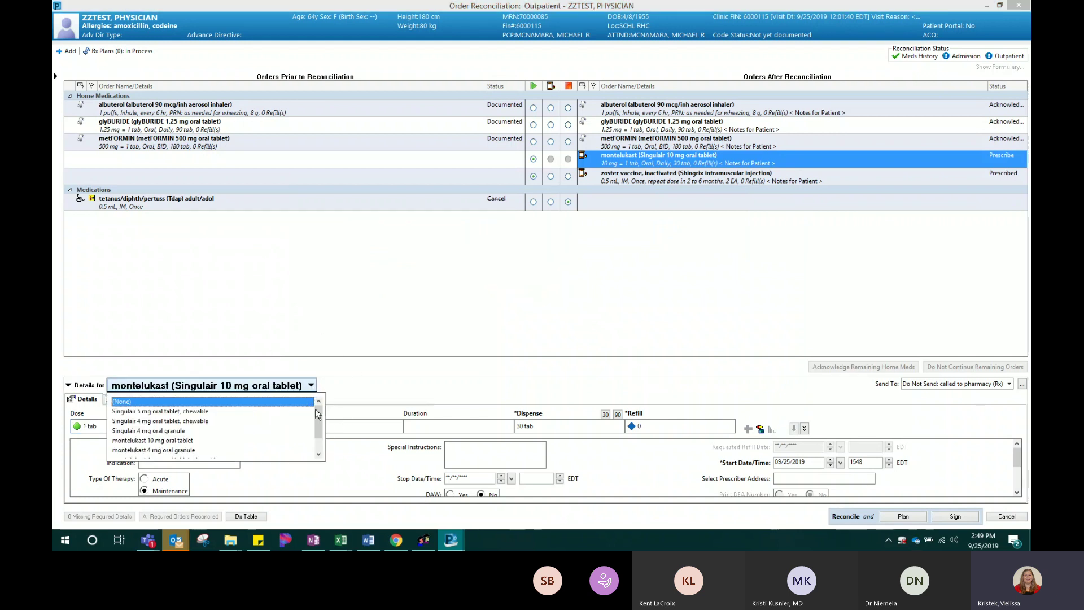
pyautogui.moveTo(325, 430); pyautogui.dragTo(298, 428)
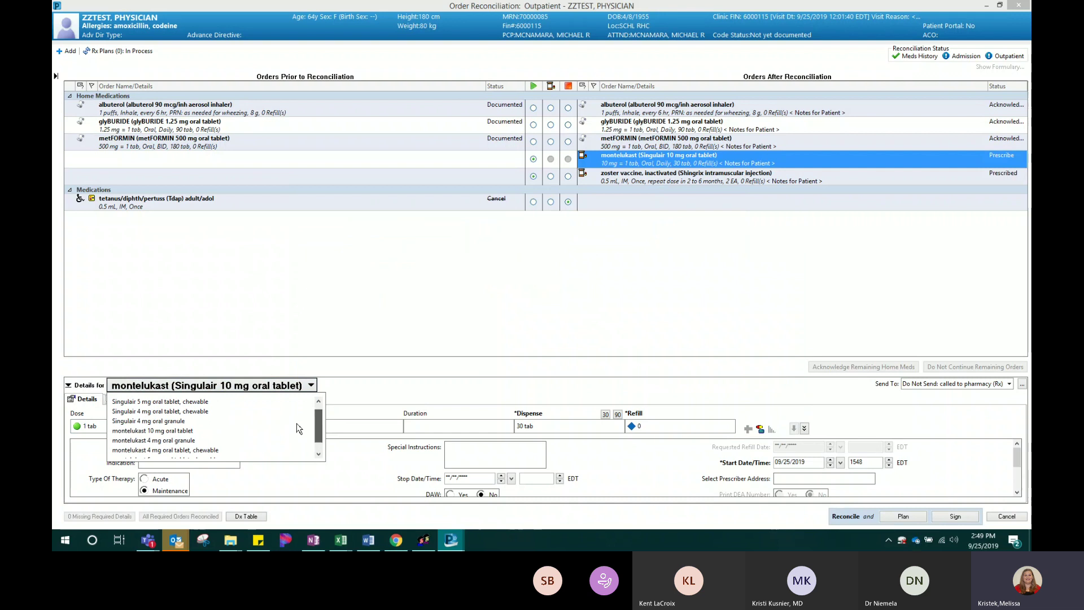
pyautogui.moveTo(299, 428); pyautogui.dragTo(306, 443)
pyautogui.click(356, 403)
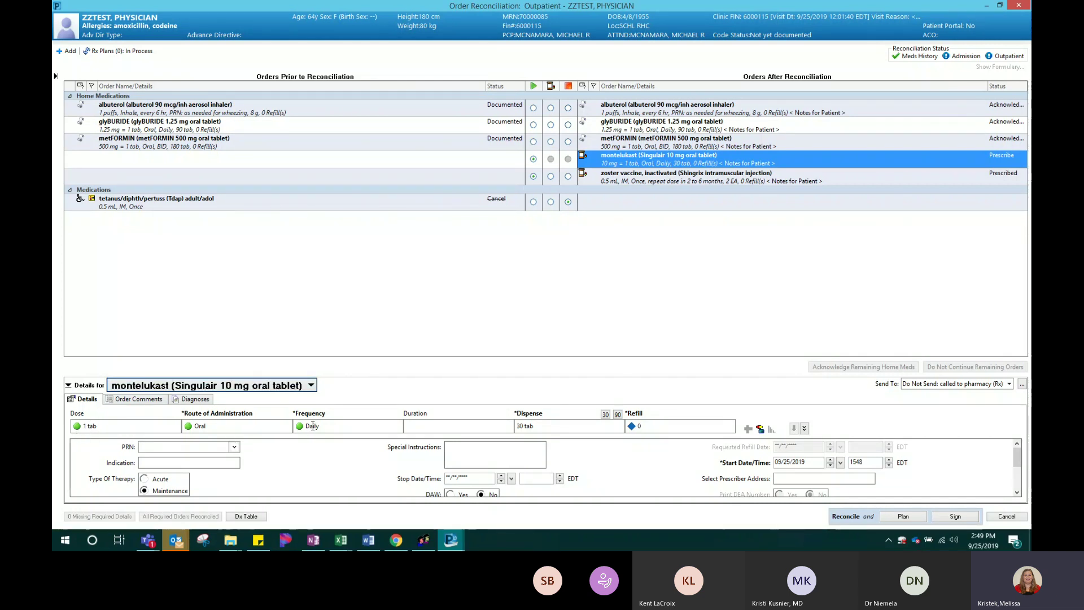
# Set the Singulair prescription's frequency to BID and its duration to 30 days
pyautogui.click(335, 428)
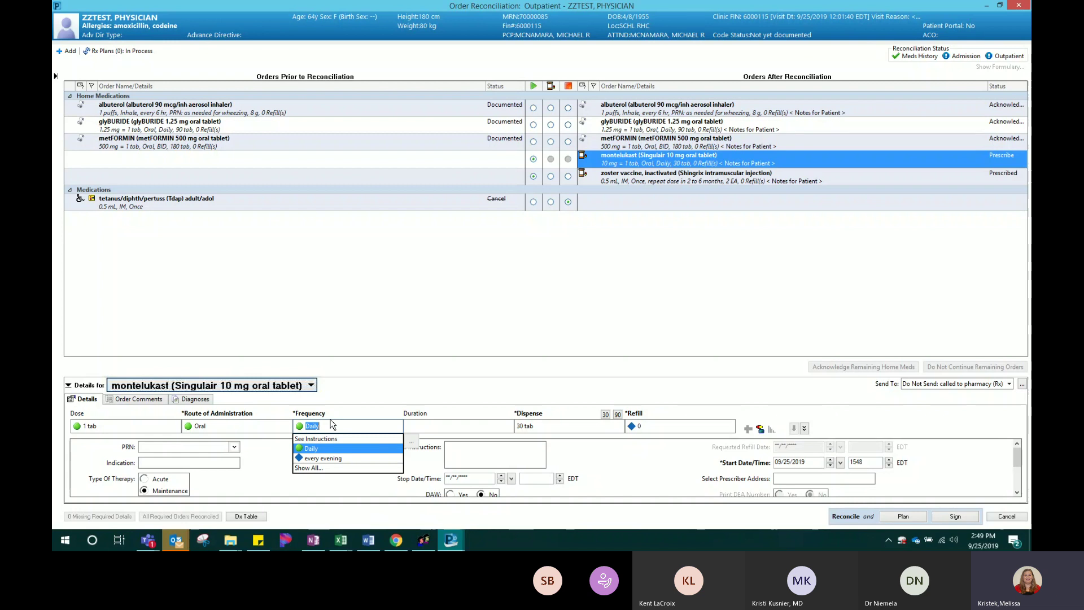
pyautogui.write('bid')
pyautogui.press('Return')
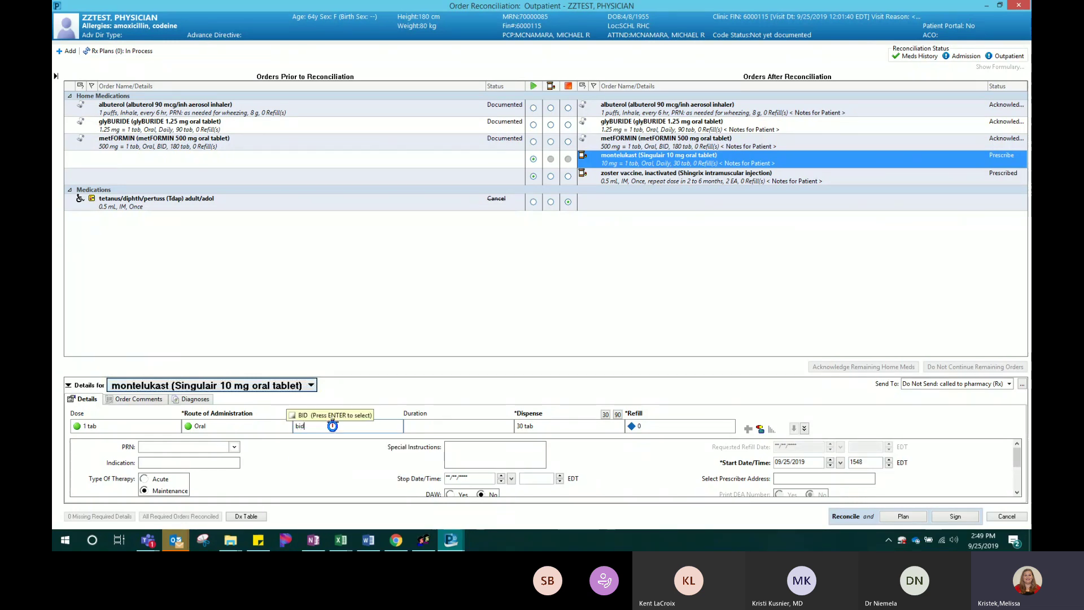
pyautogui.click(446, 428)
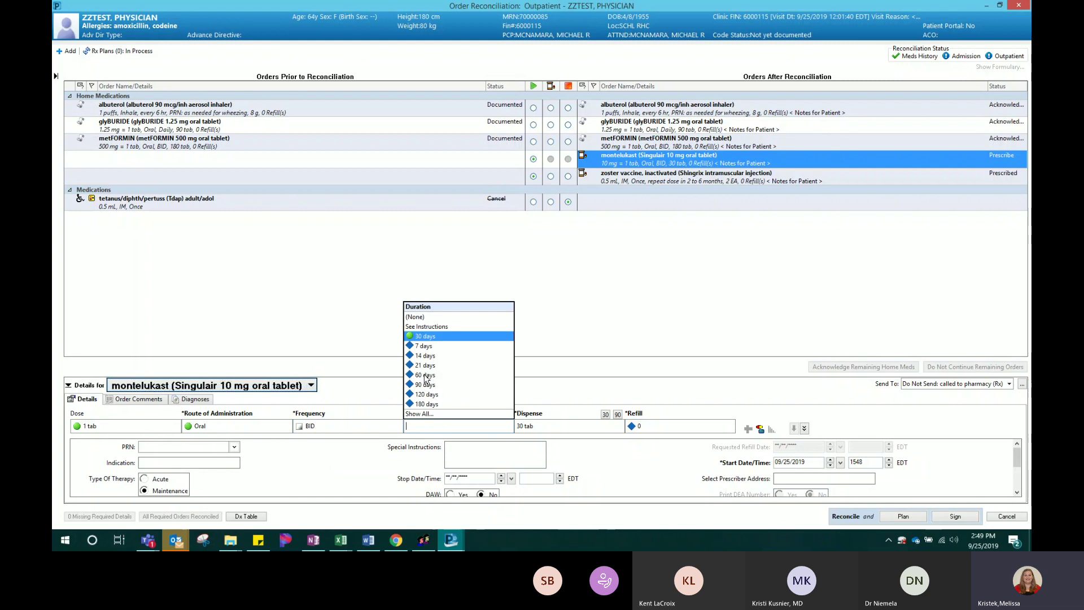
pyautogui.click(430, 338)
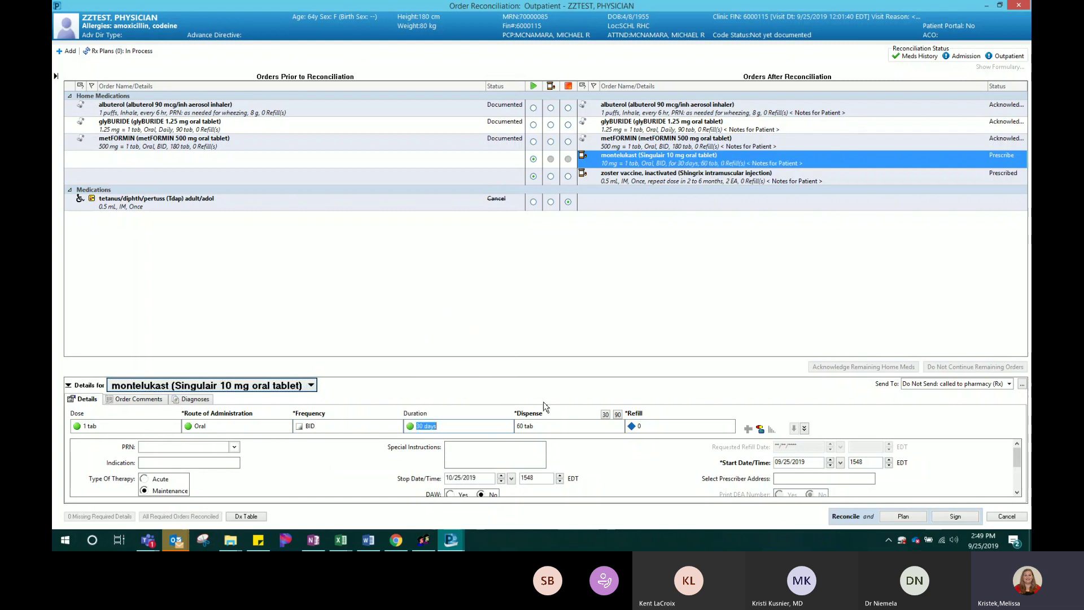
pyautogui.click(538, 425)
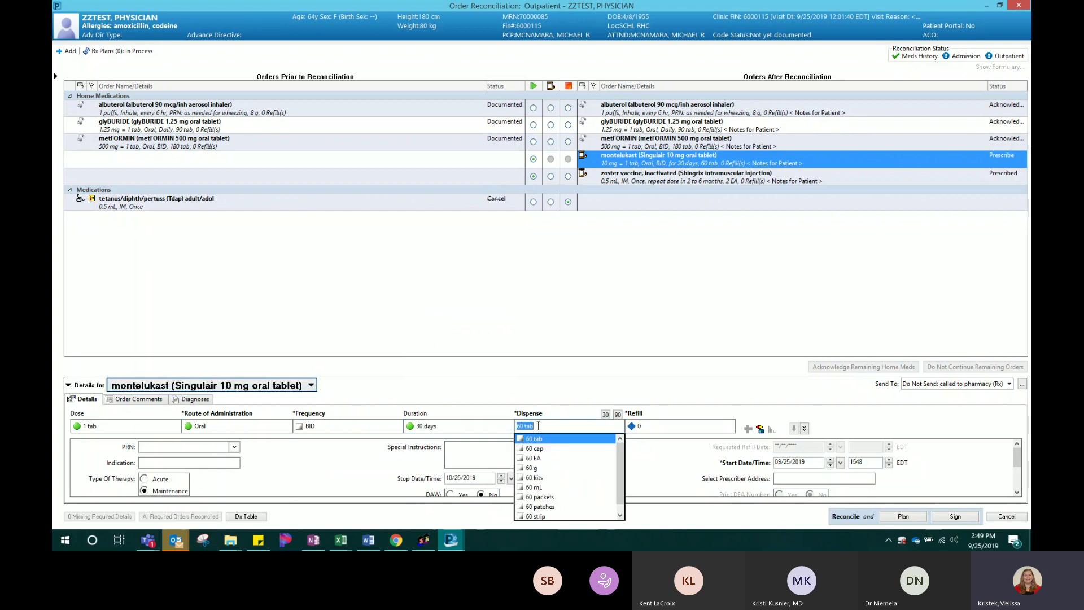
pyautogui.click(644, 462)
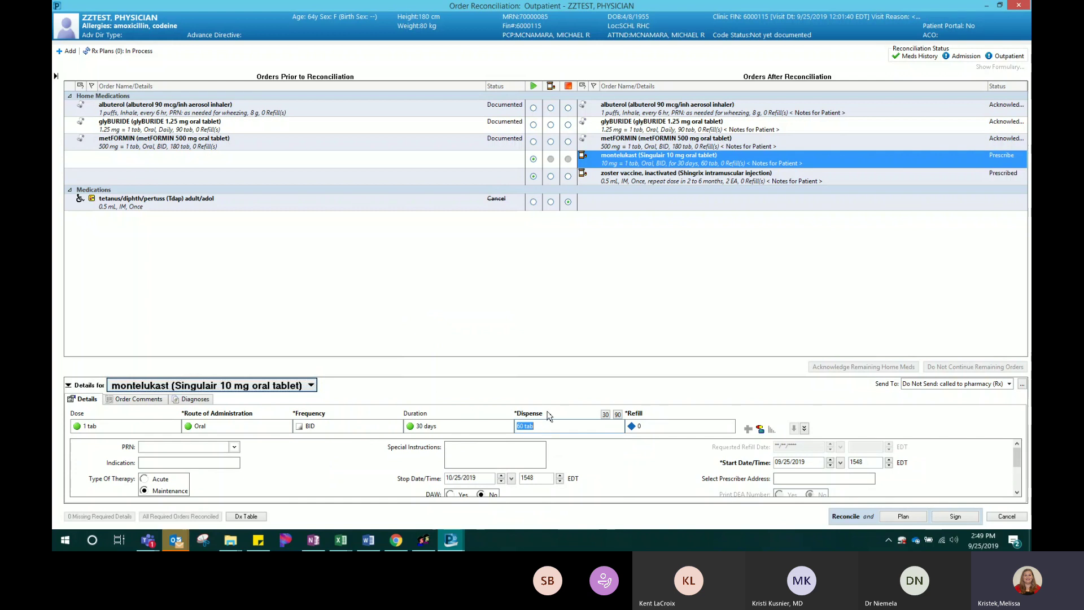
# Enlarge the prescription details area, set the PRN reason to allergy symptoms and the dispense quantity to 50 tab
pyautogui.moveTo(541, 376); pyautogui.dragTo(537, 278)
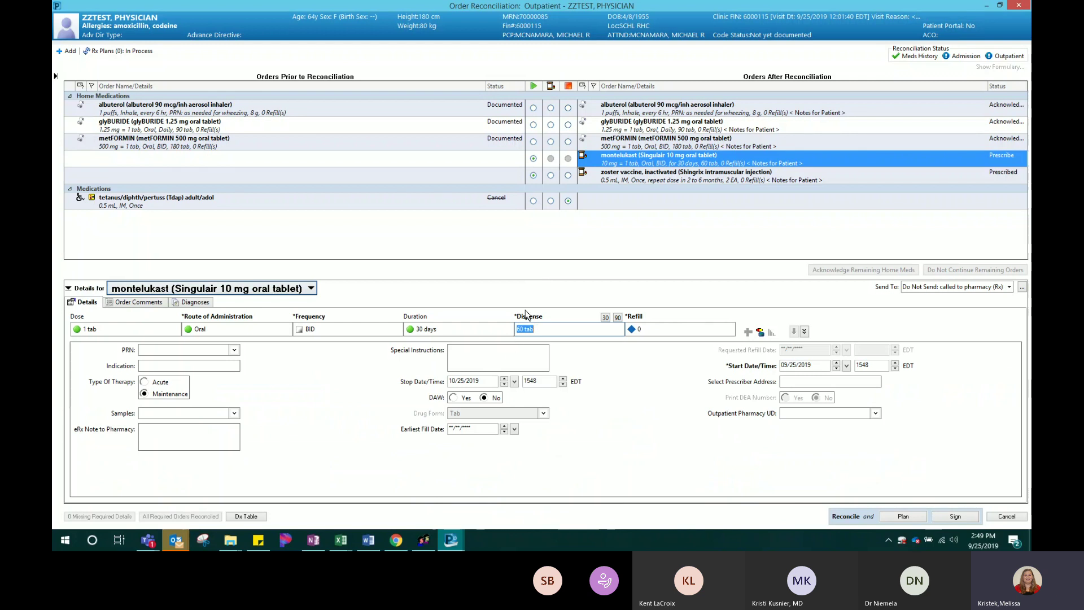
pyautogui.click(235, 351)
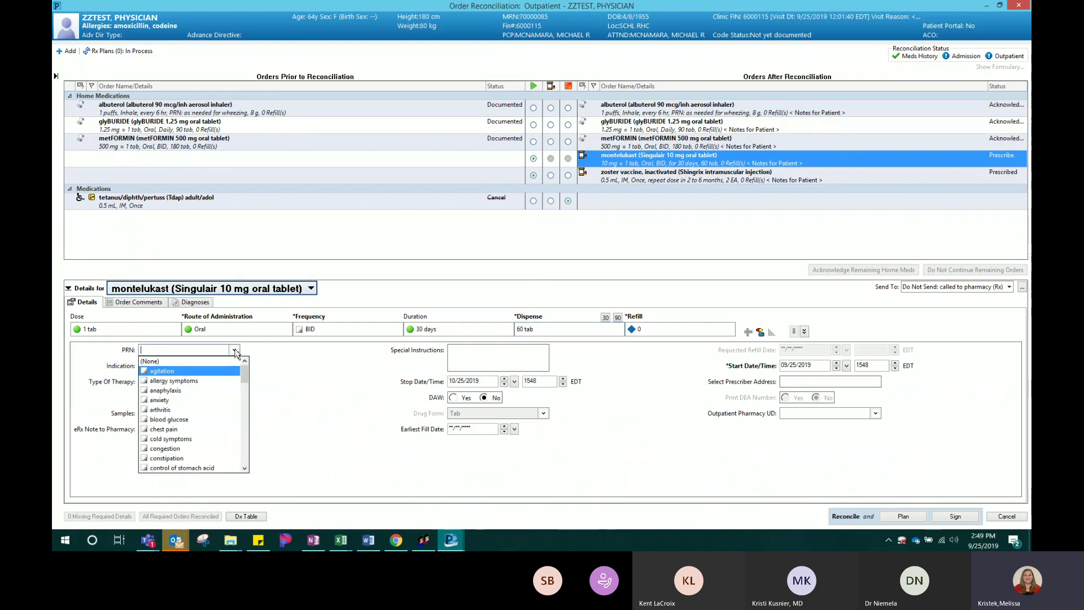
pyautogui.click(171, 381)
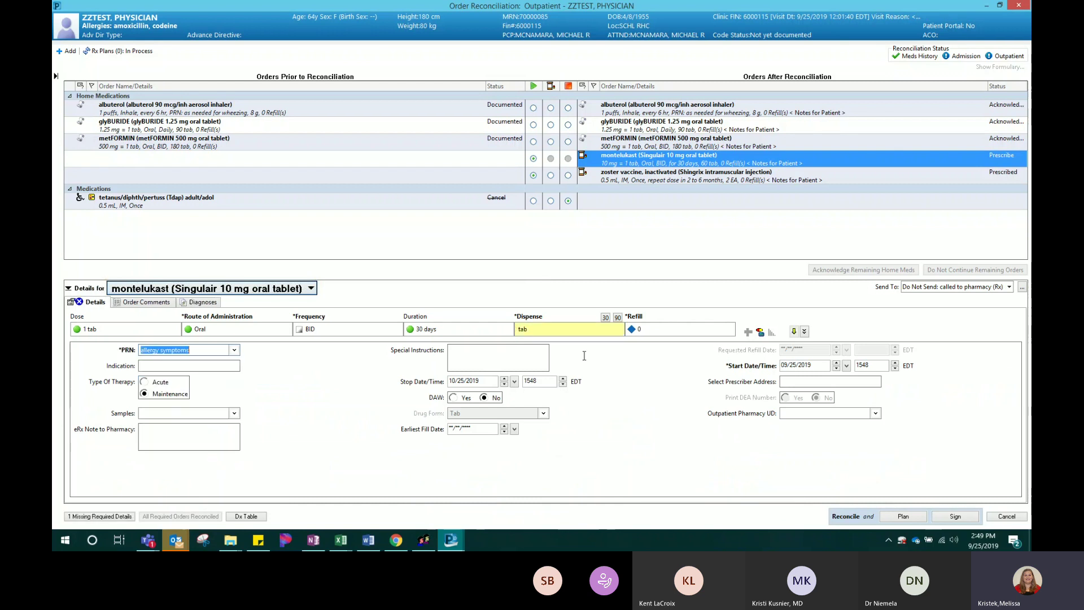
pyautogui.click(519, 329)
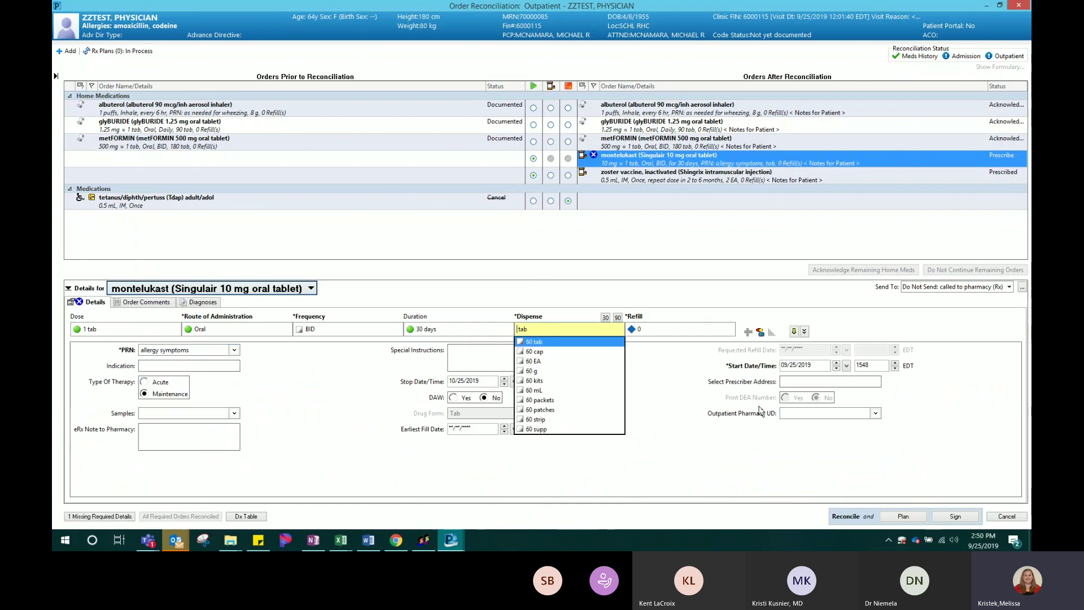
pyautogui.write('50')
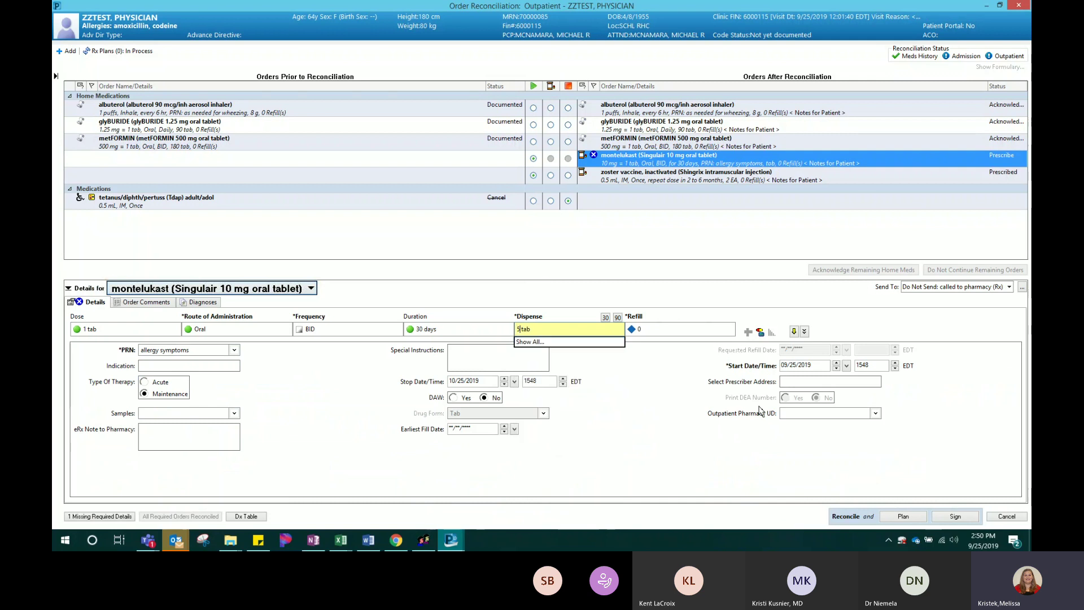
pyautogui.press('Return')
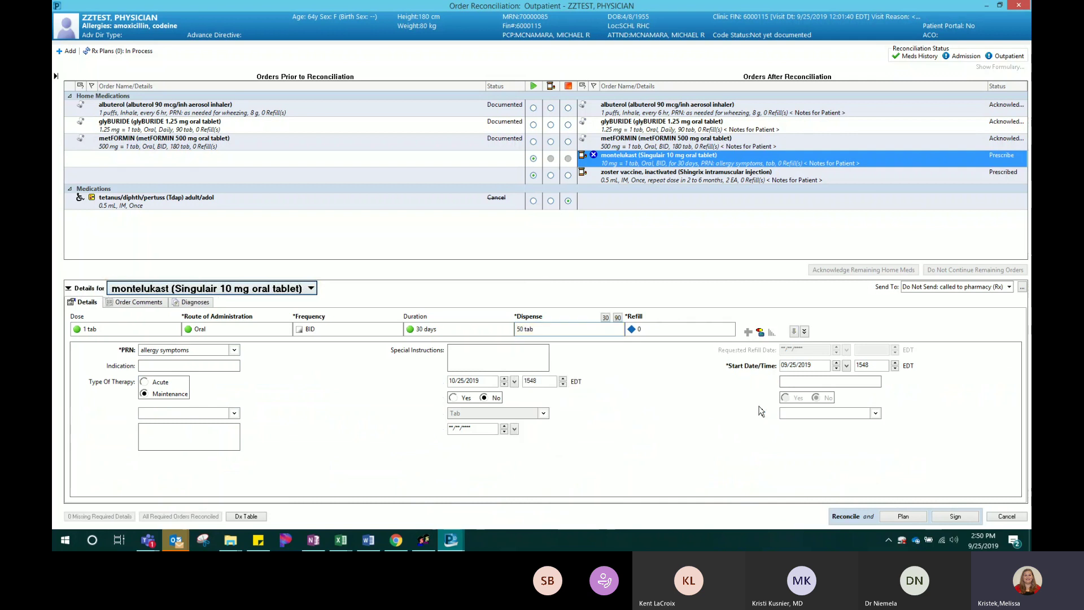
# Set the prescription's refills to 5 and check the eRx Note to Pharmacy and Special Instructions fields, leaving both empty
pyautogui.click(659, 333)
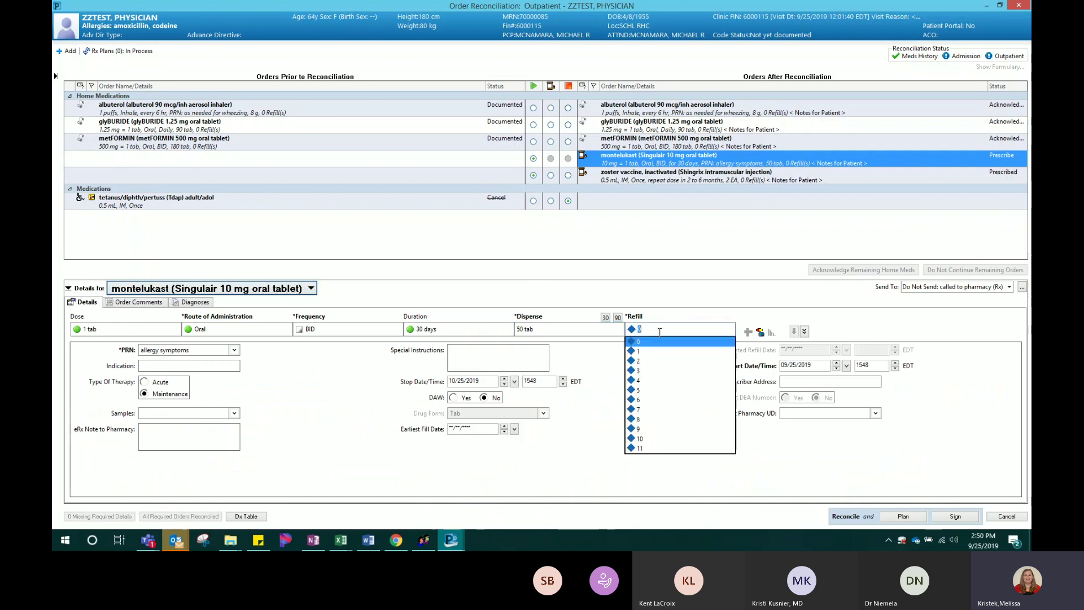
pyautogui.click(640, 390)
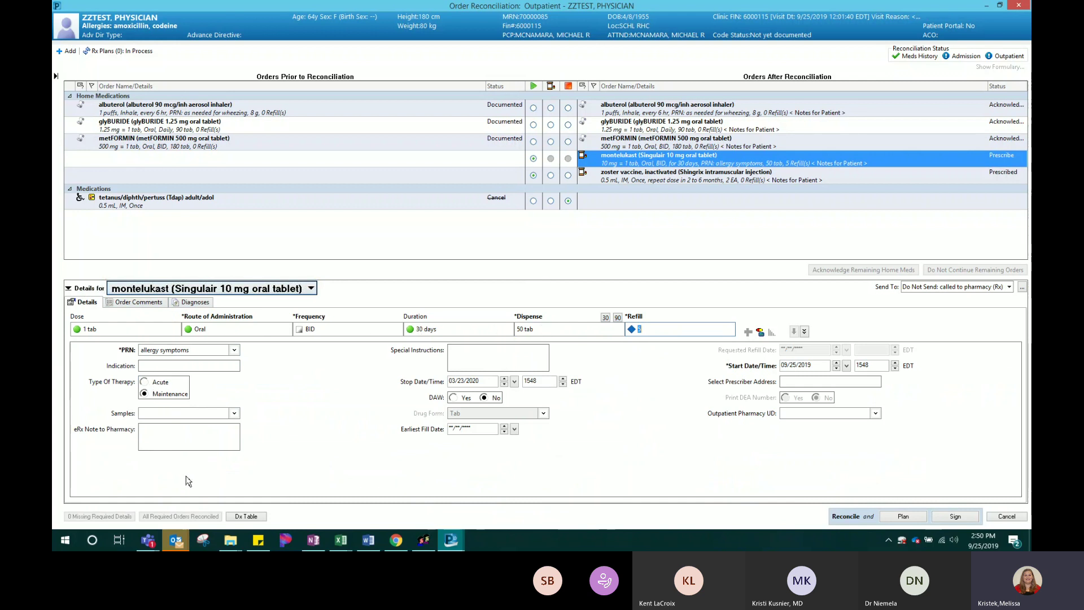
pyautogui.click(185, 439)
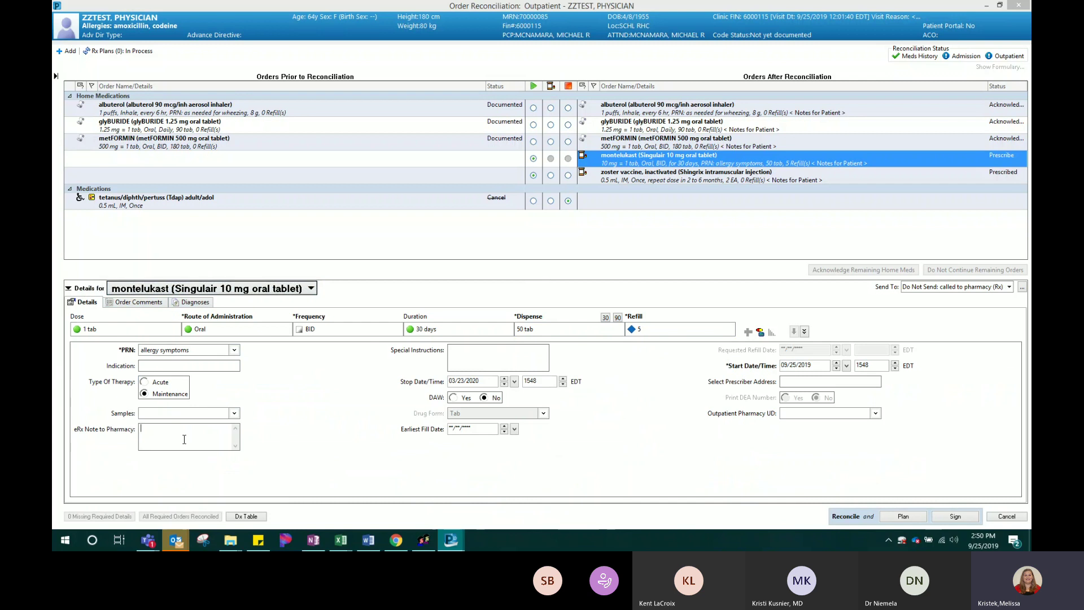
pyautogui.click(467, 360)
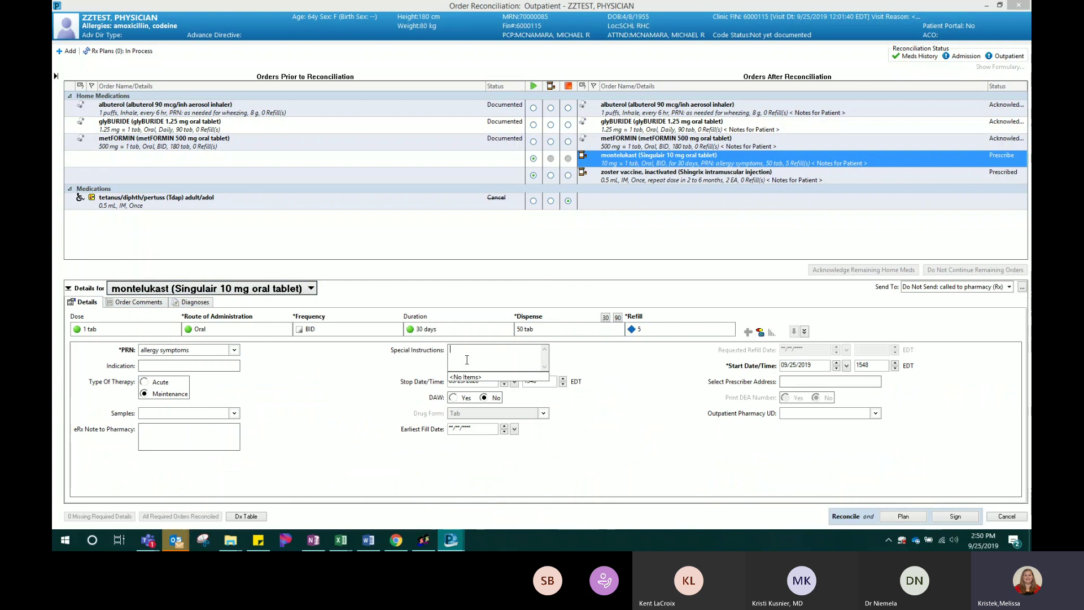
pyautogui.click(586, 417)
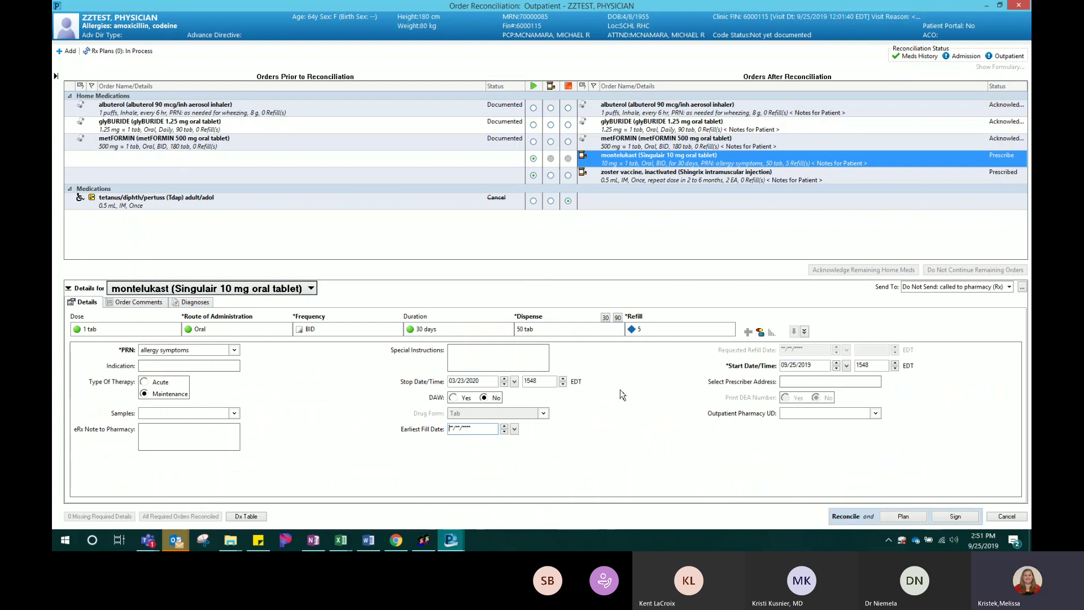
pyautogui.click(462, 351)
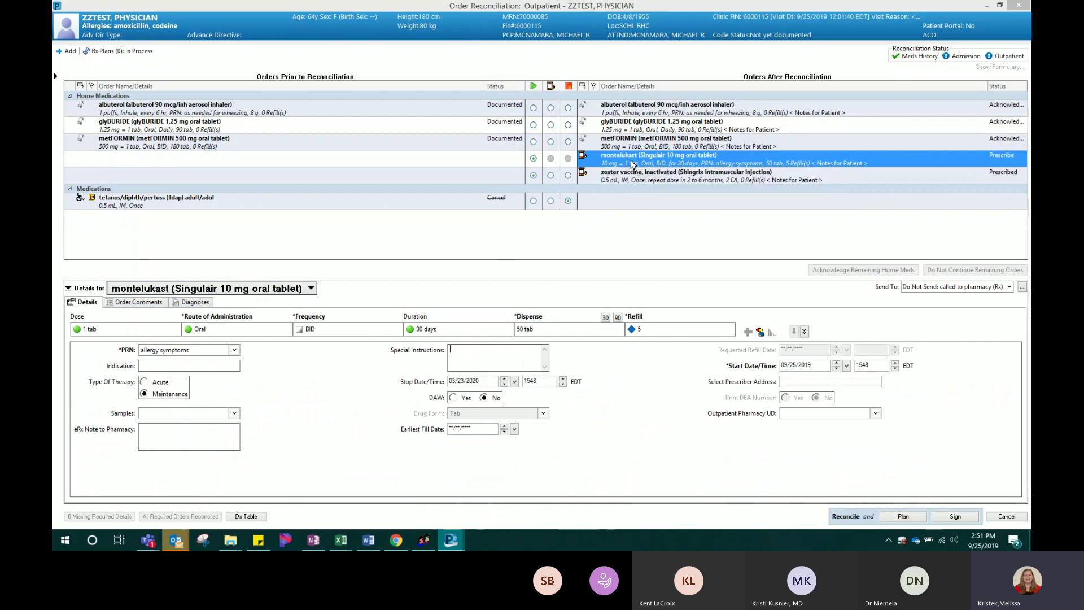
# Save the configured Singulair 10 mg oral tablet order in the Favorites folder and dismiss the meeting reminder
pyautogui.rightClick(632, 162)
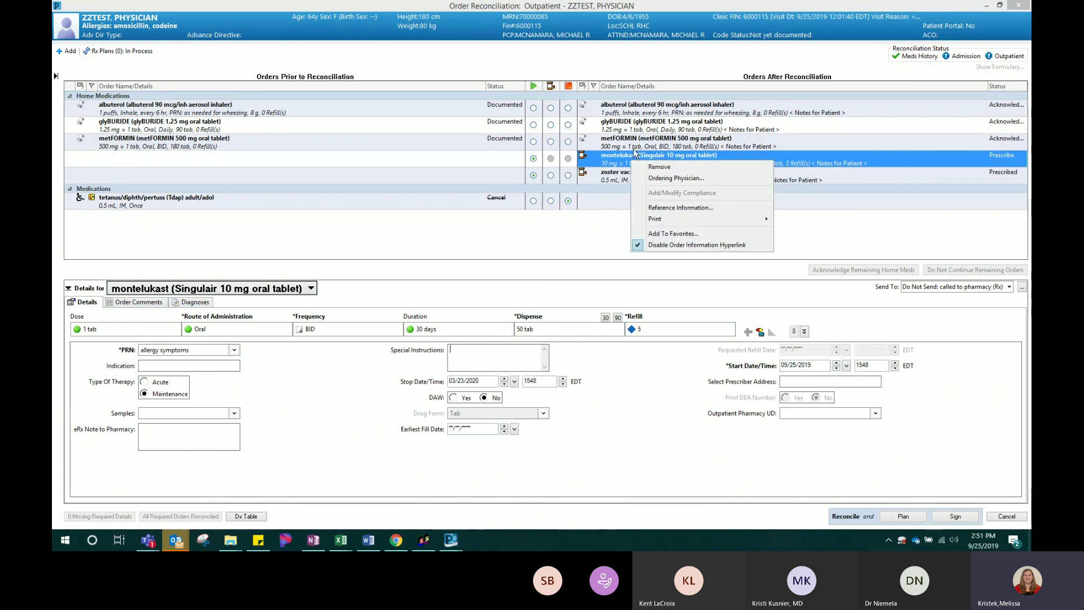
pyautogui.click(668, 237)
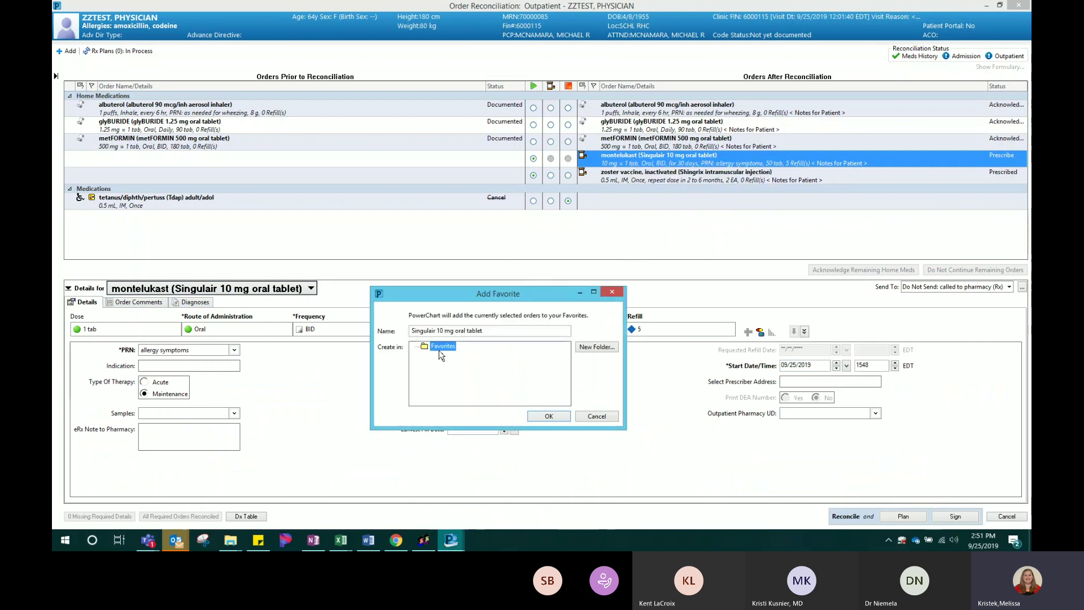
pyautogui.click(547, 417)
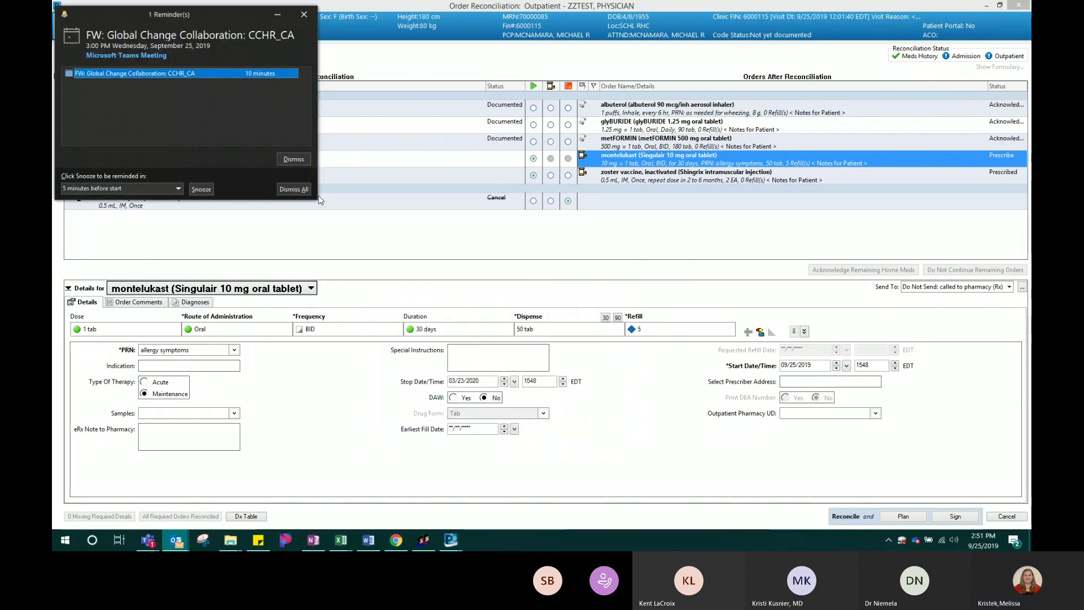
pyautogui.click(305, 162)
pyautogui.click(306, 164)
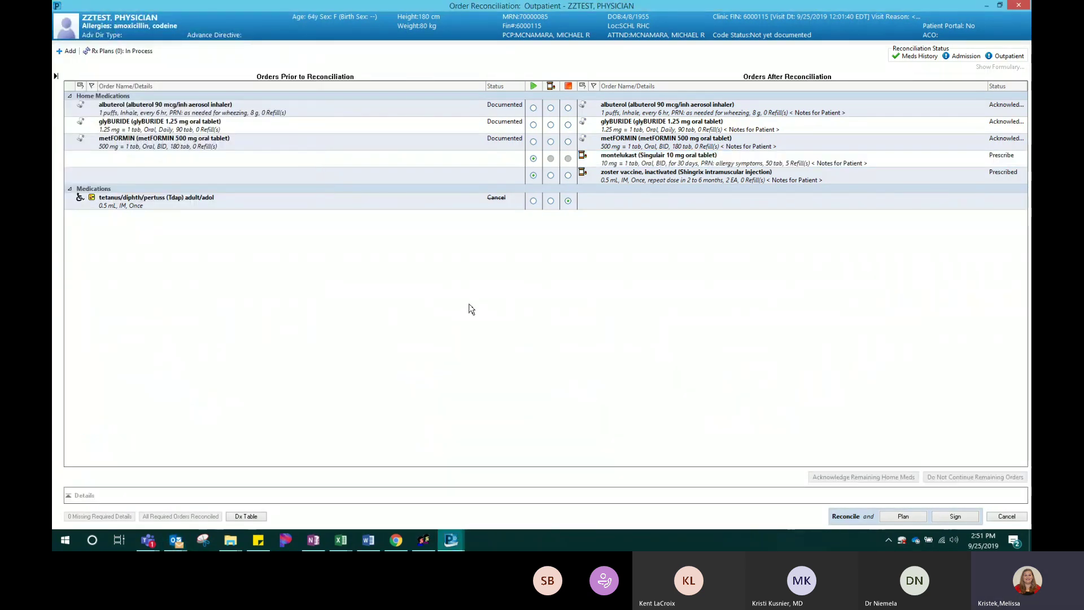
# Check the saved Singulair 10 mg favorite in the order search's Favorites folder, without adding it again
pyautogui.click(630, 163)
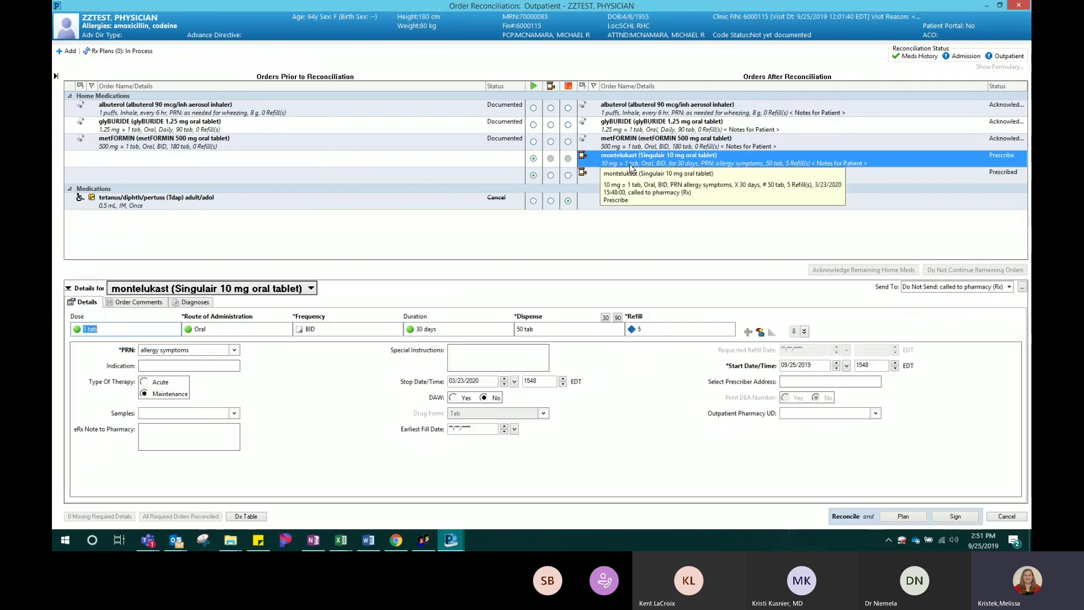
pyautogui.click(69, 52)
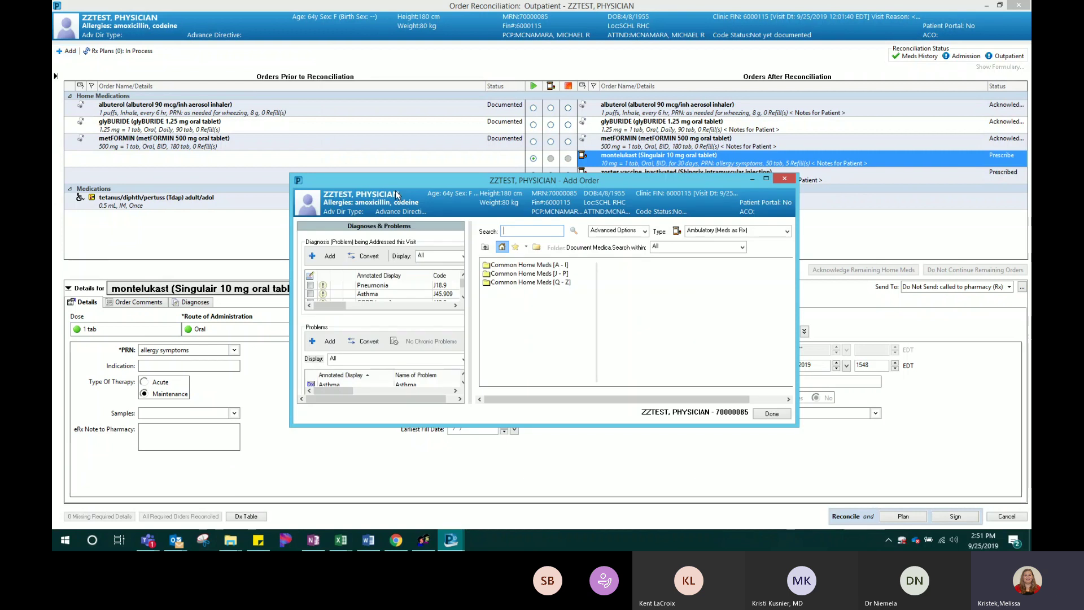
pyautogui.click(515, 248)
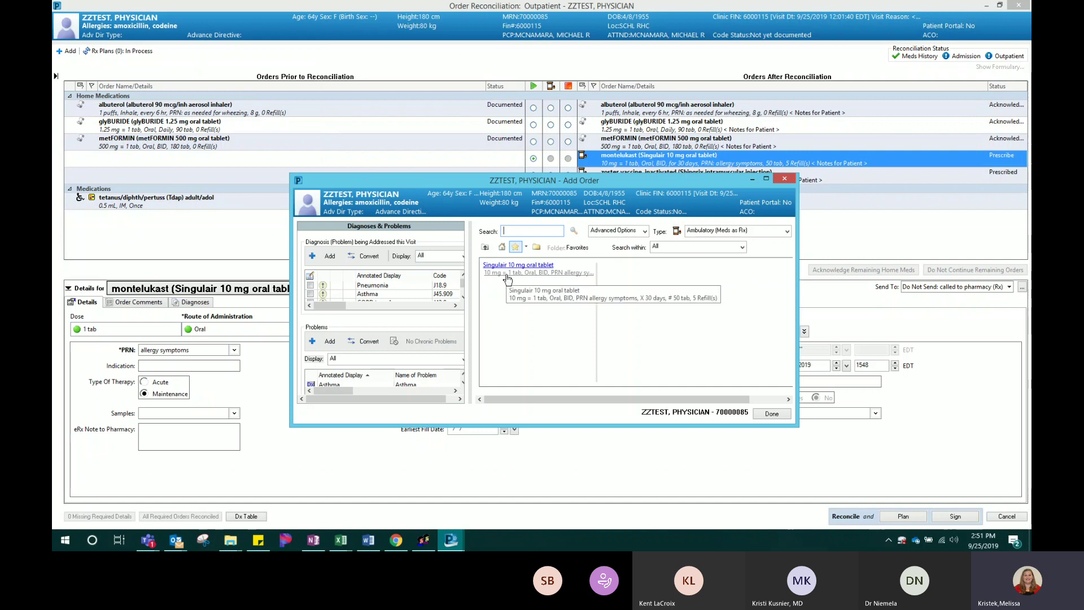
pyautogui.click(772, 416)
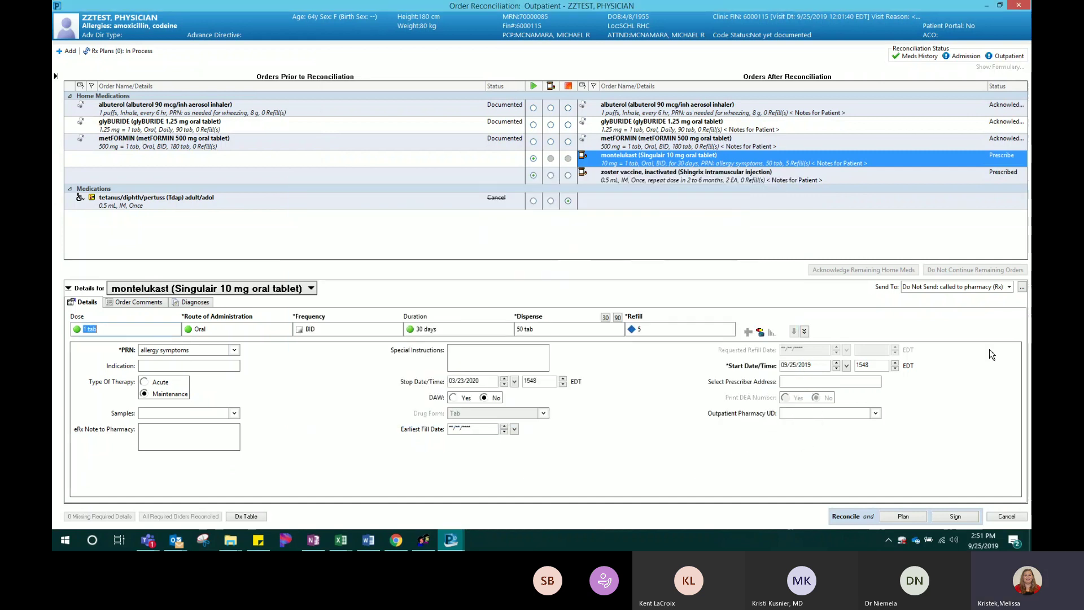
# Review the Send To options for the Singulair prescription, keep the idle session active, and sign the outpatient reconciliation
pyautogui.click(929, 292)
pyautogui.click(929, 292)
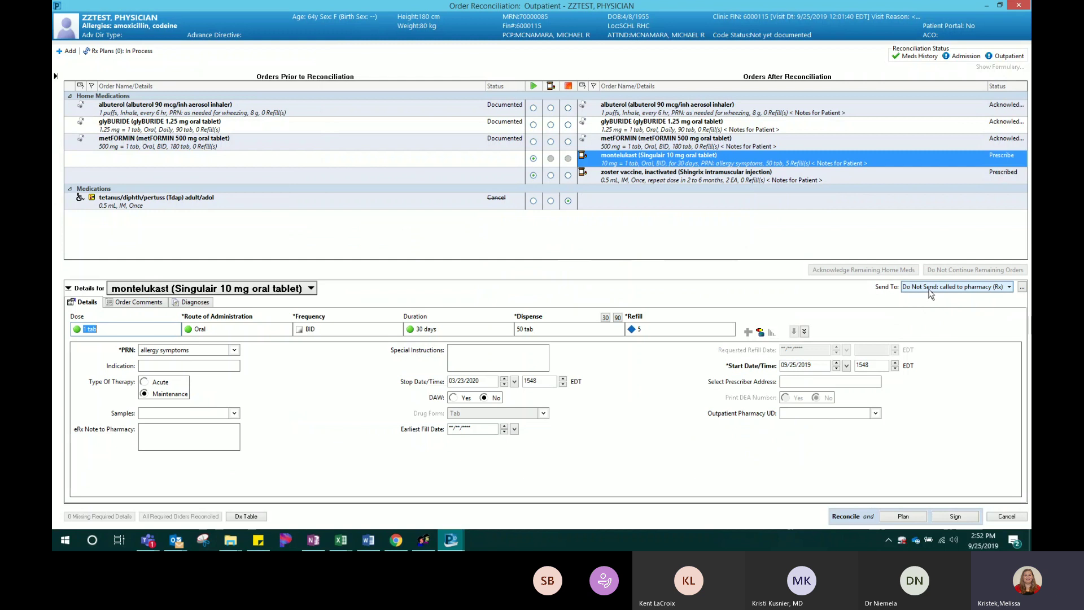
pyautogui.click(930, 292)
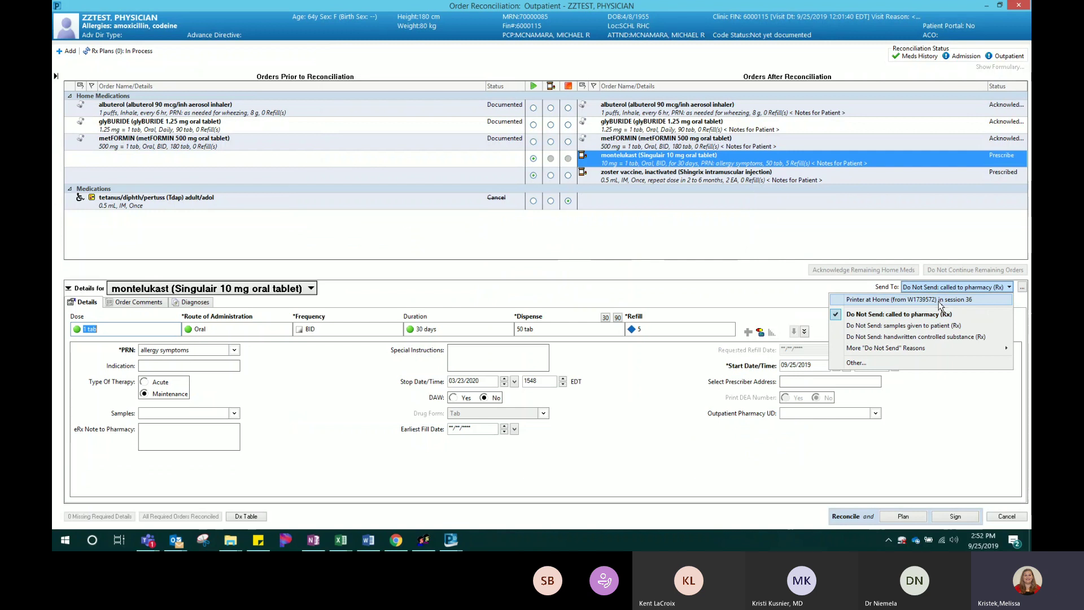
pyautogui.click(792, 303)
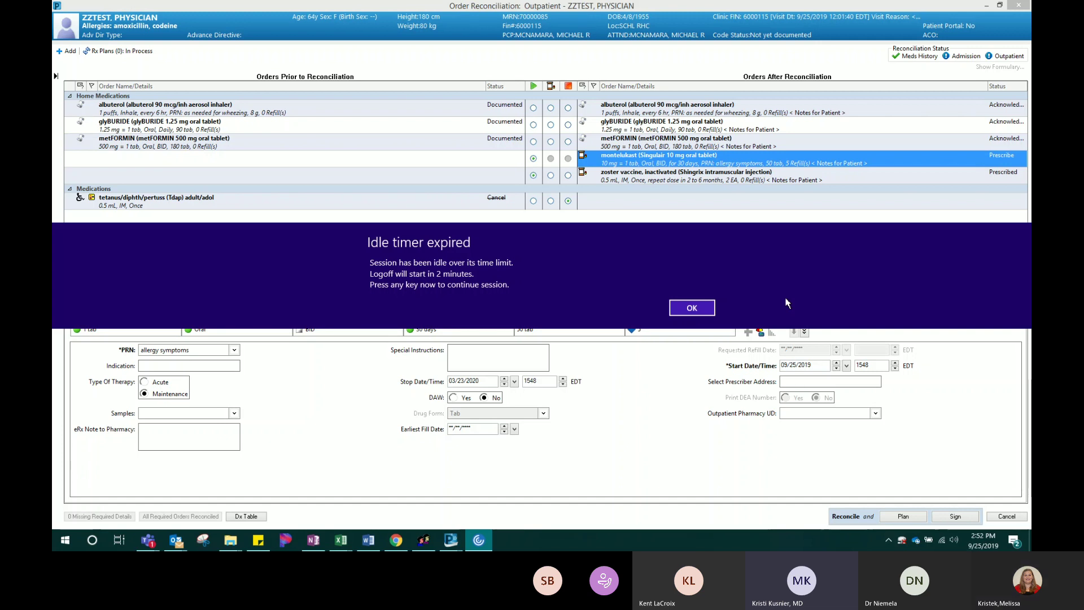
pyautogui.click(692, 309)
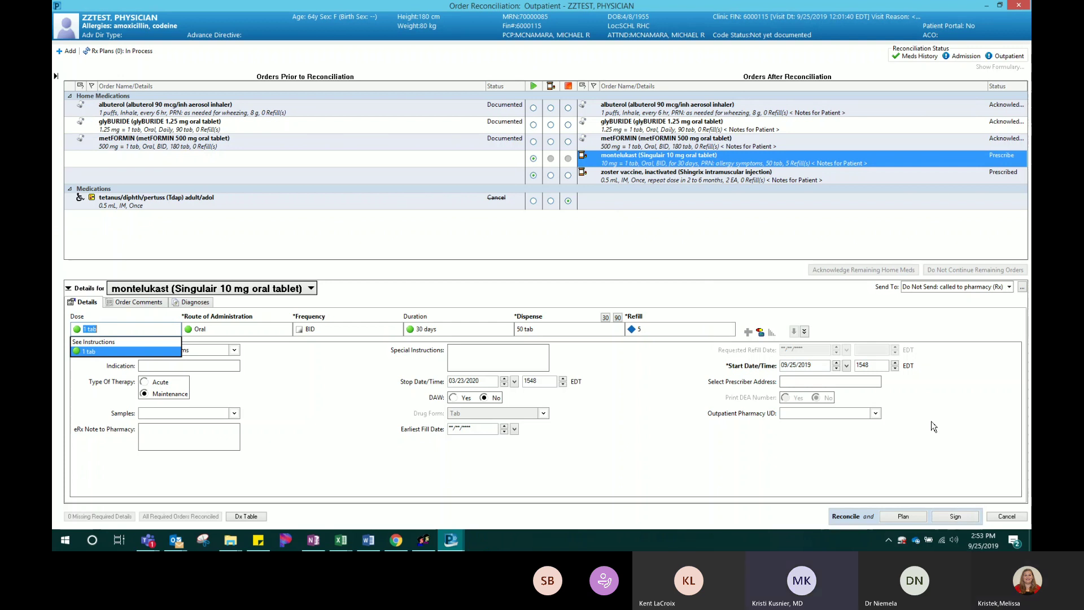
pyautogui.click(953, 516)
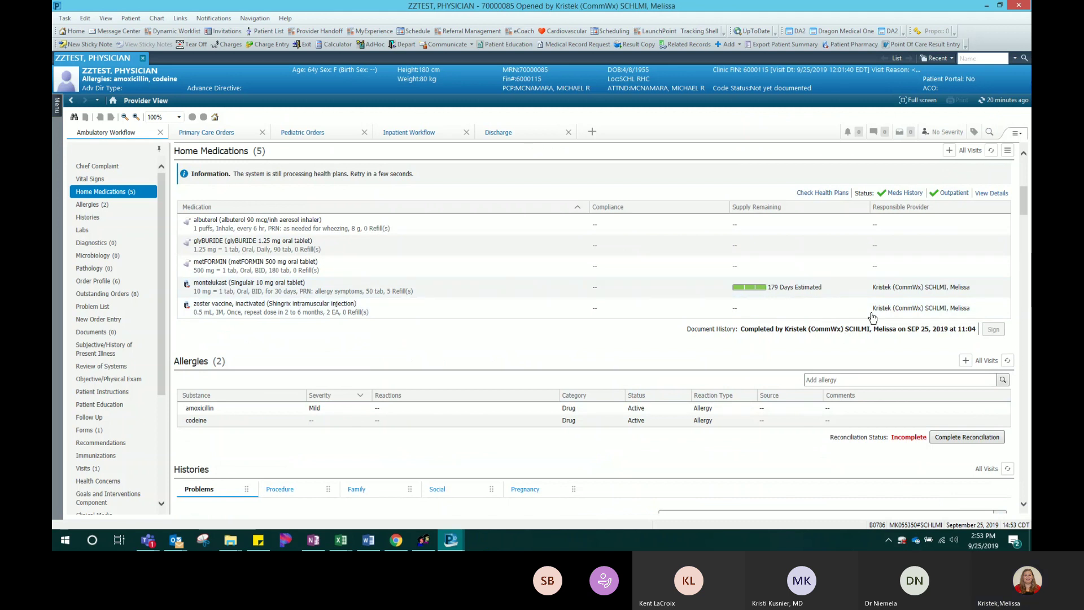
# Open the home medication history and display the patient's External Rx History alongside it
pyautogui.click(906, 194)
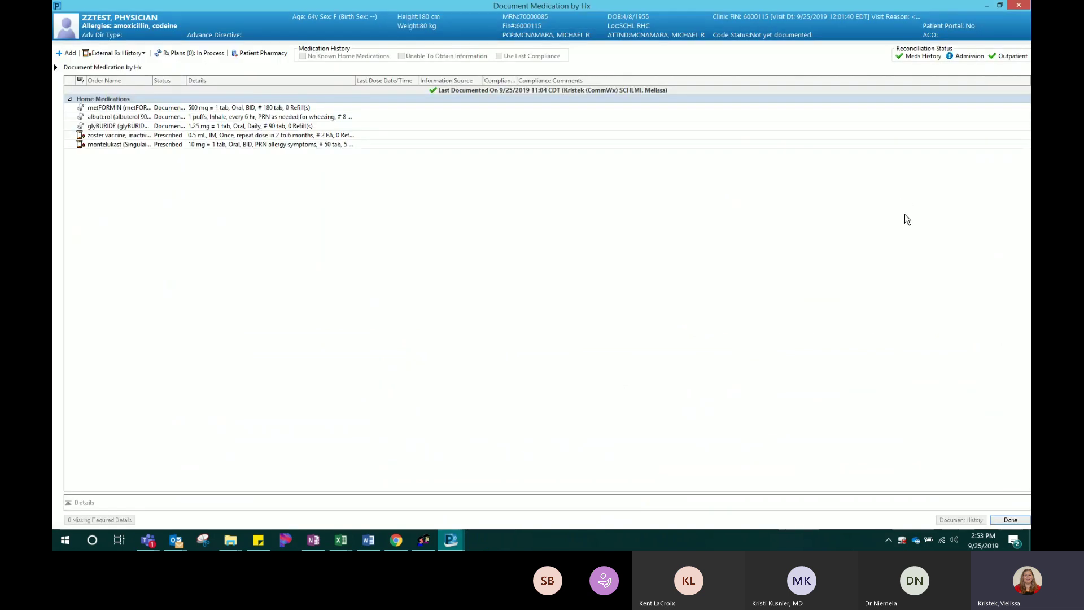
pyautogui.click(113, 54)
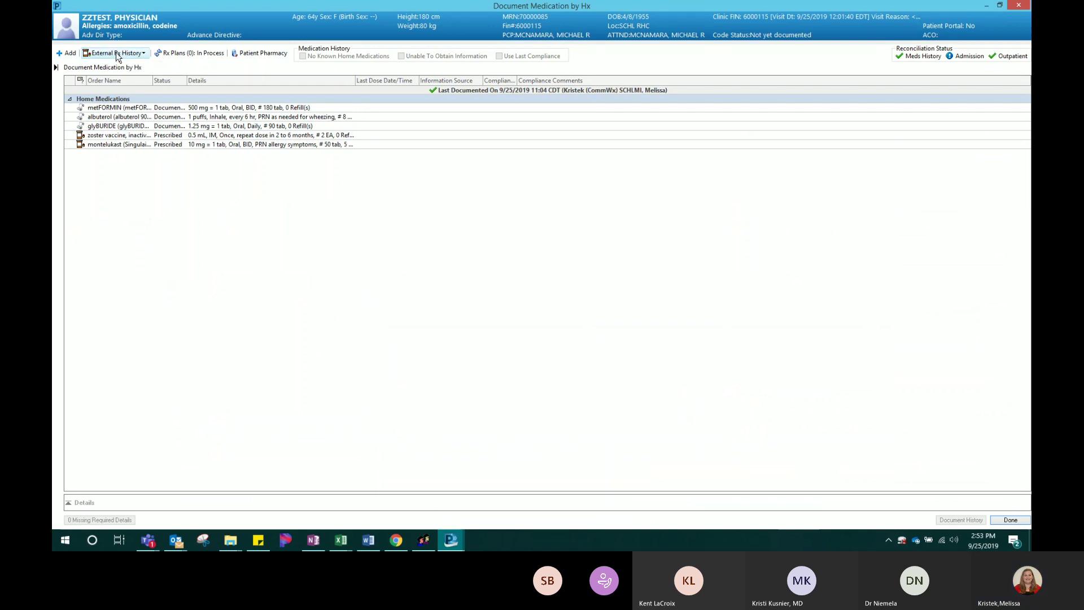
pyautogui.click(118, 75)
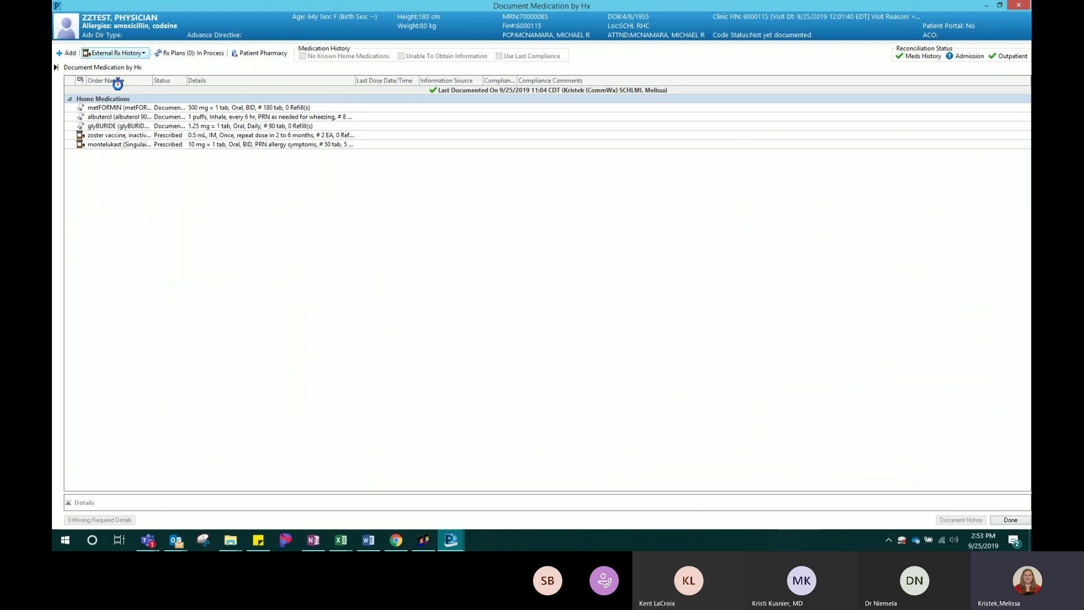
pyautogui.click(454, 294)
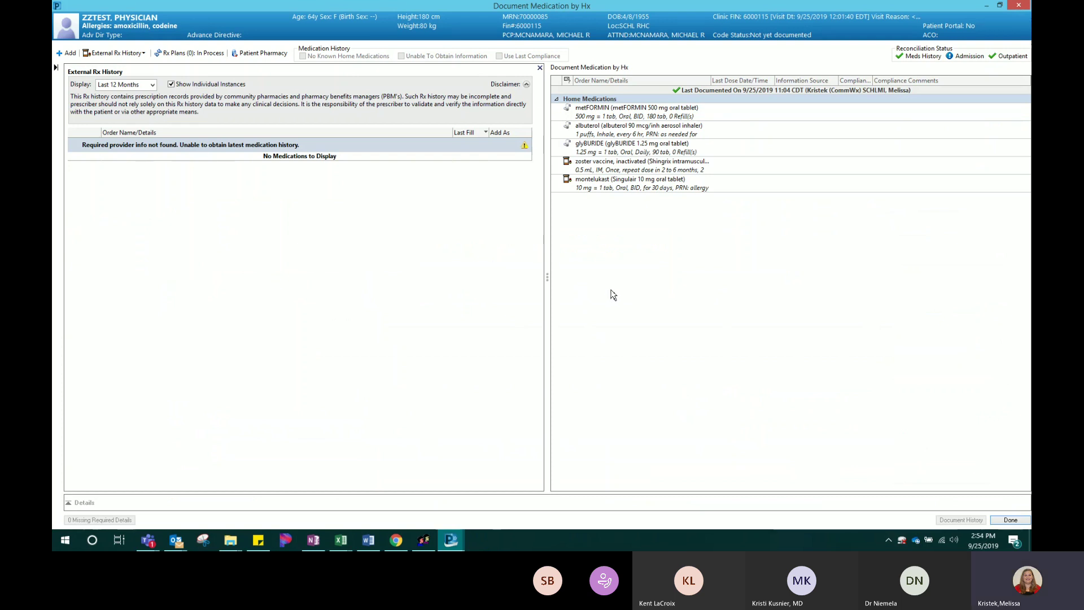
# Close the medication history and check the visit's outstanding charge and note items in the Ambulatory Organizer, refreshing the page
pyautogui.click(1010, 520)
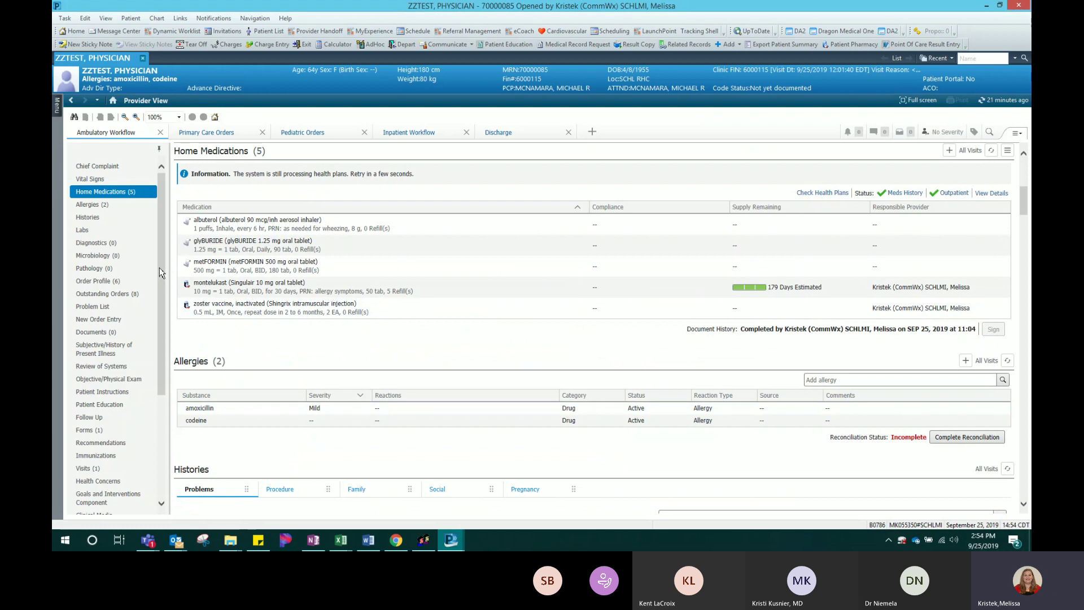
pyautogui.scroll(-5, 158, 293)
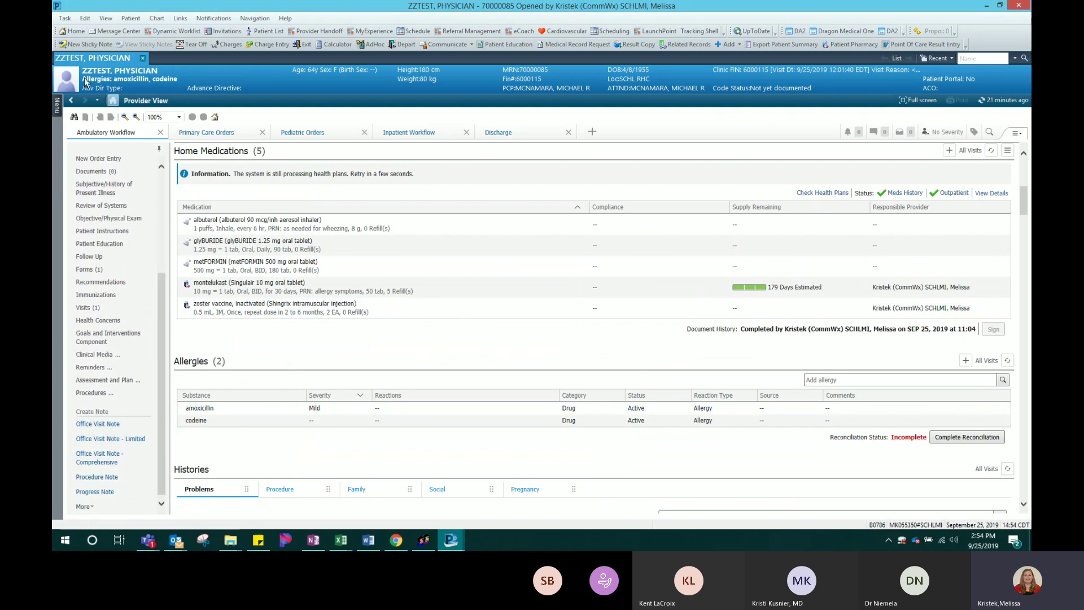
pyautogui.click(75, 31)
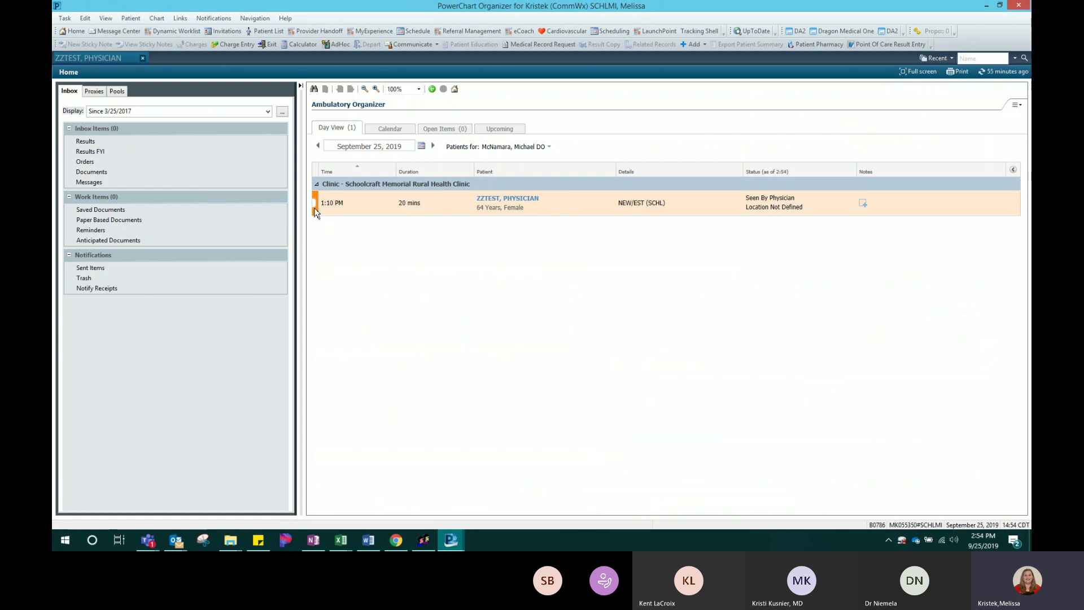
pyautogui.moveTo(315, 211)
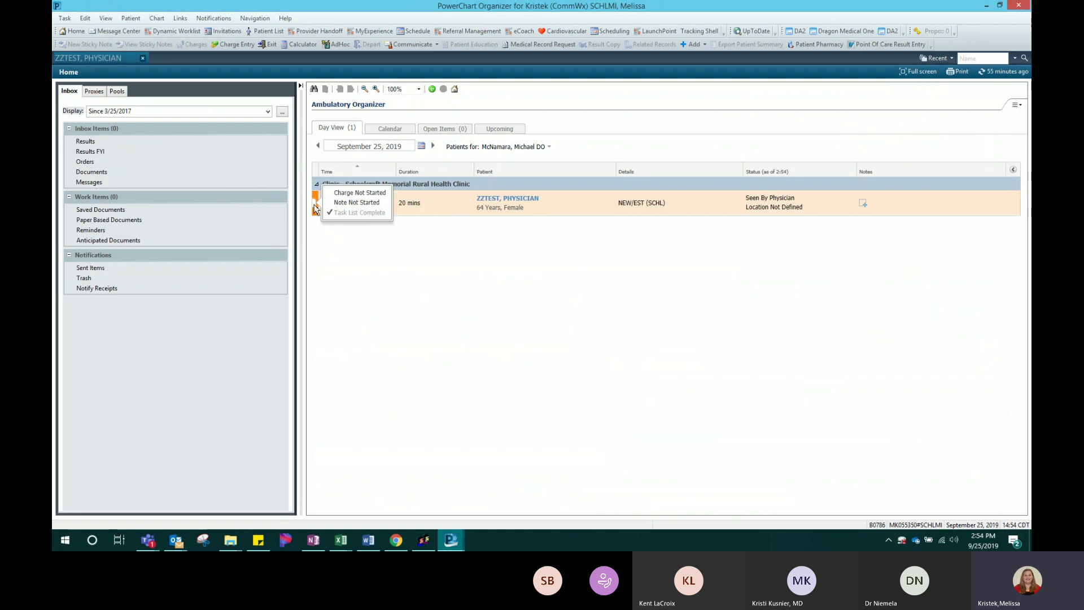
pyautogui.click(1000, 73)
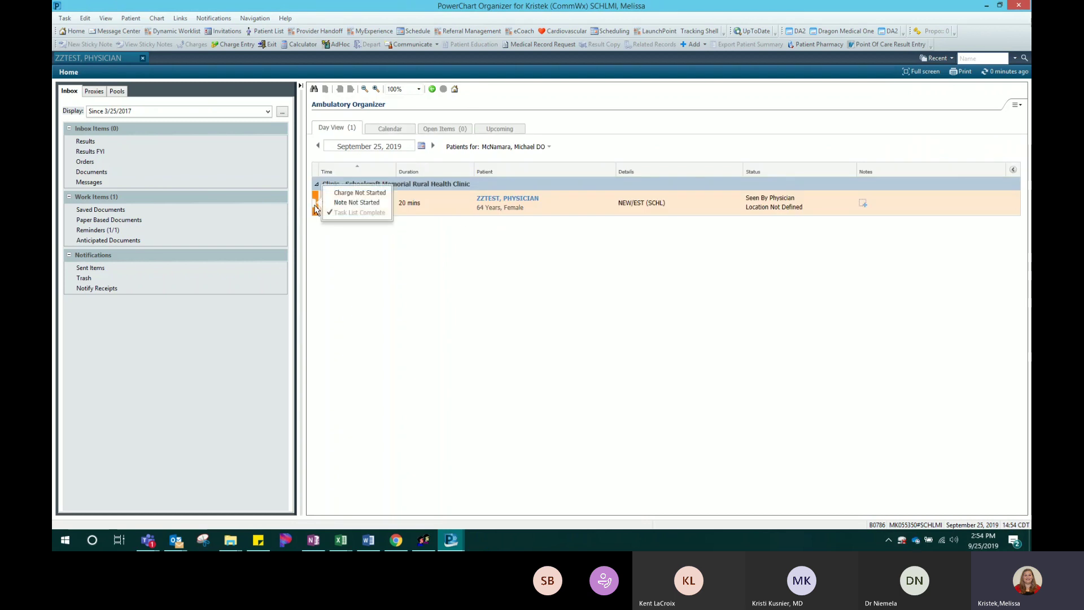
pyautogui.press('ctrl')
pyautogui.press('ctrl')
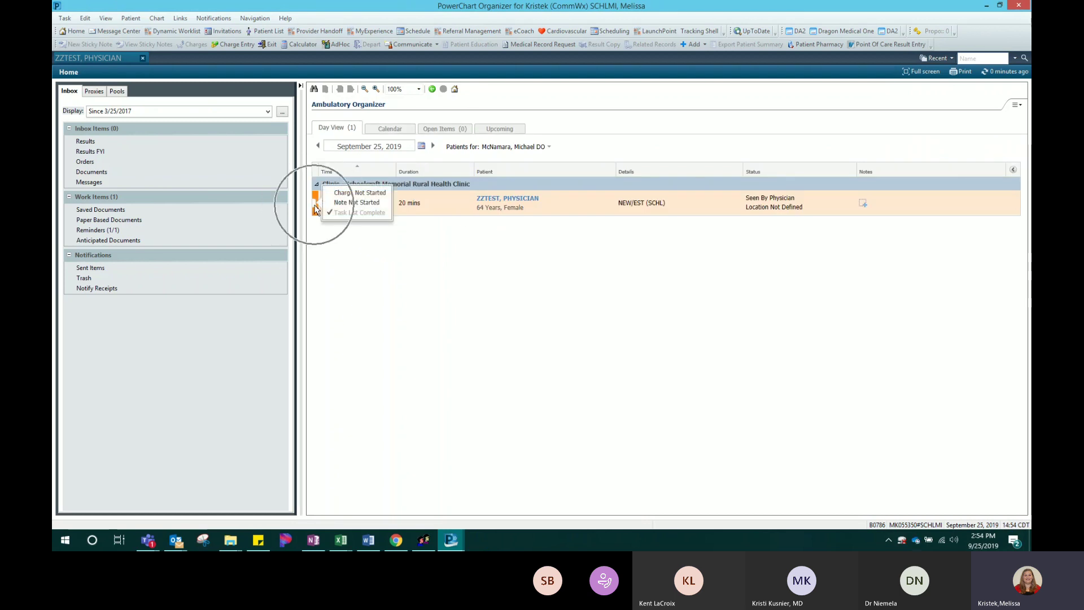
# Return to the test patient's chart and create an Office Visit Note from the ambulatory workflow
pyautogui.click(107, 59)
pyautogui.click(110, 428)
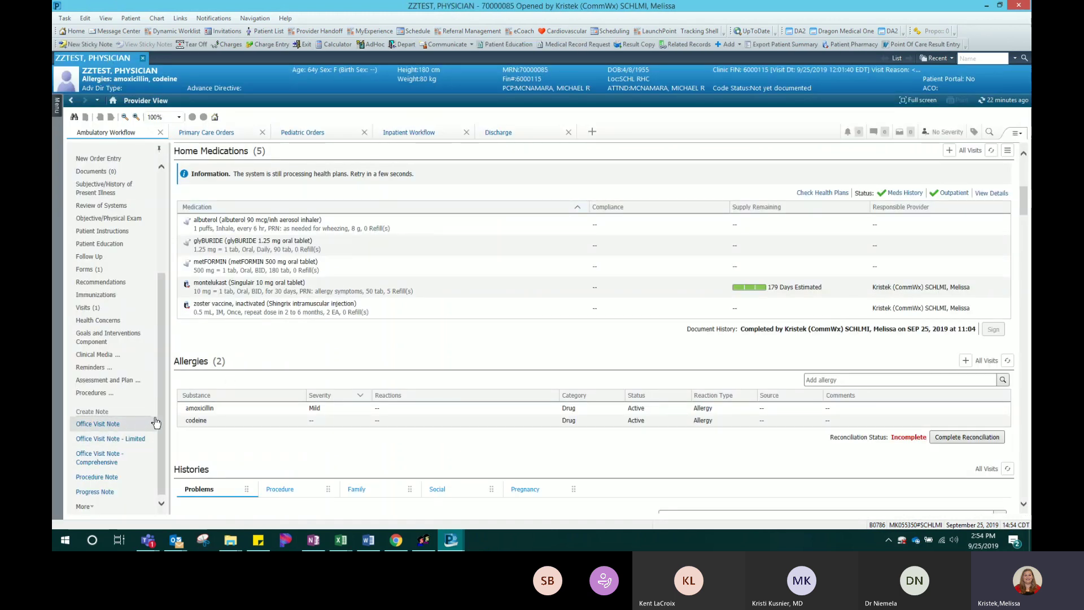
pyautogui.scroll(-3, 113, 282)
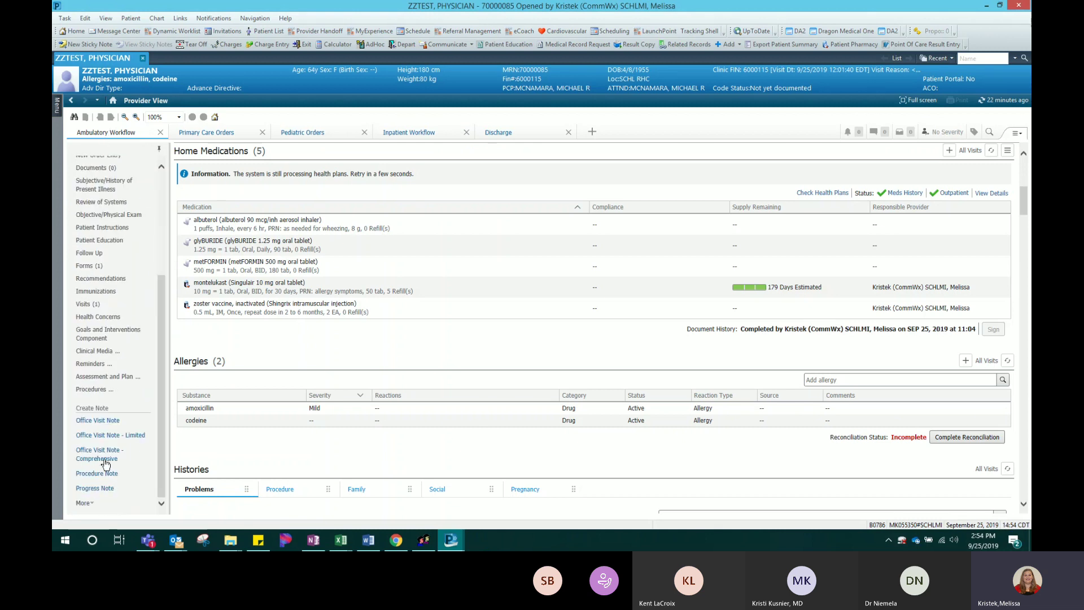
pyautogui.click(109, 424)
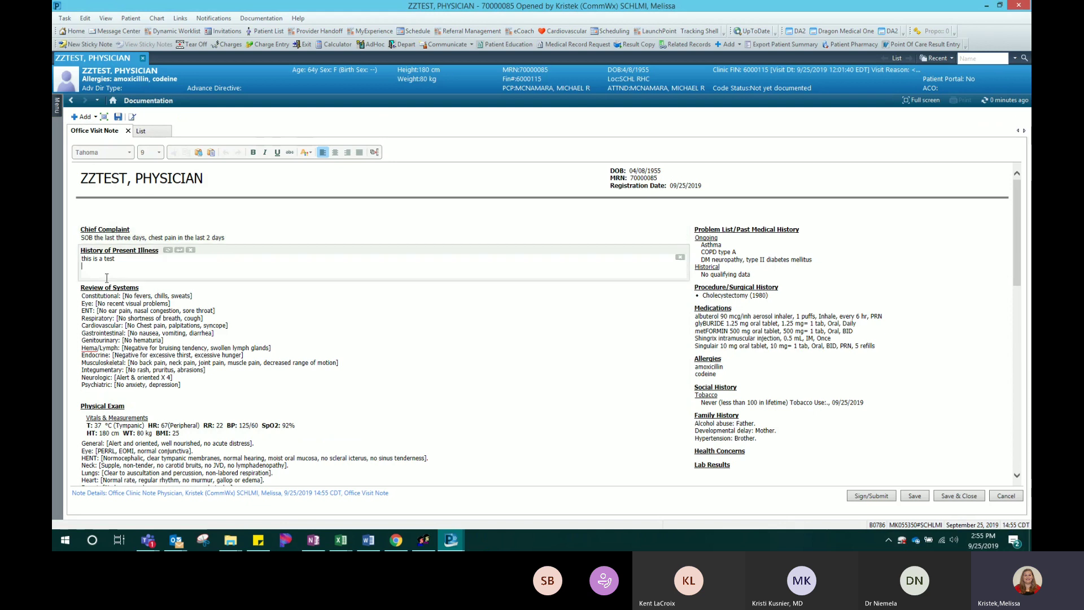
# Look through the generated note and delete the Endocrine through Psychiatric lines from Review of Systems
pyautogui.moveTo(1016, 258); pyautogui.dragTo(993, 455)
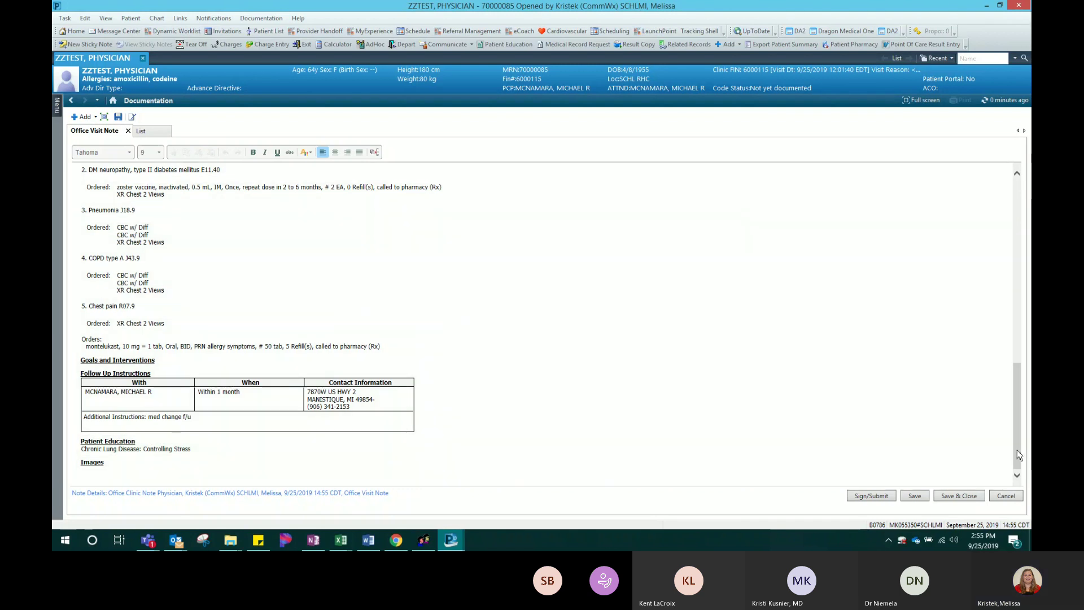
pyautogui.moveTo(1019, 455); pyautogui.dragTo(949, 276)
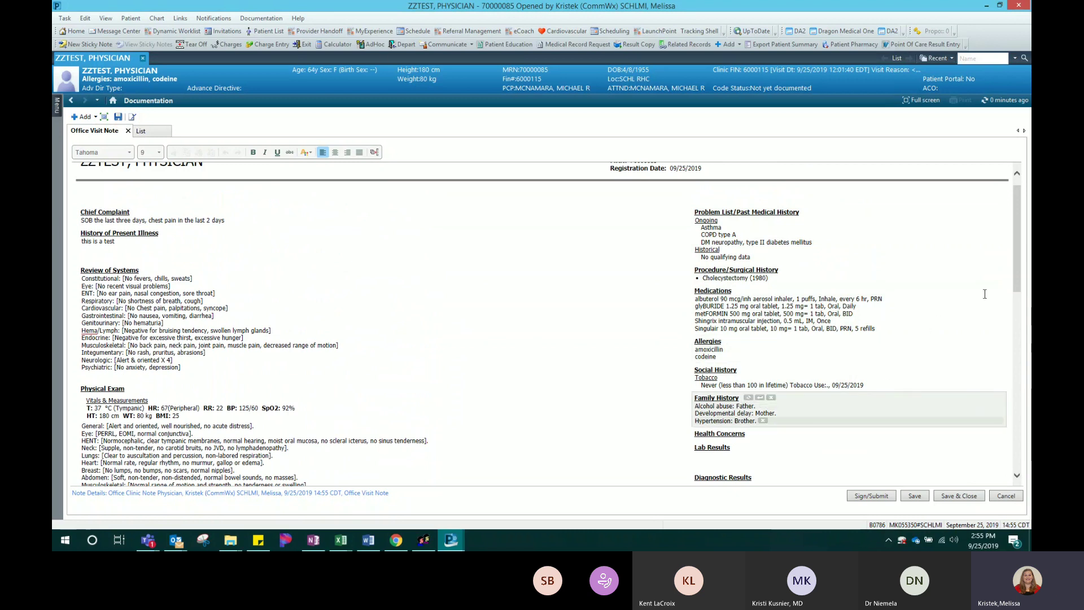
pyautogui.scroll(-3, 1015, 289)
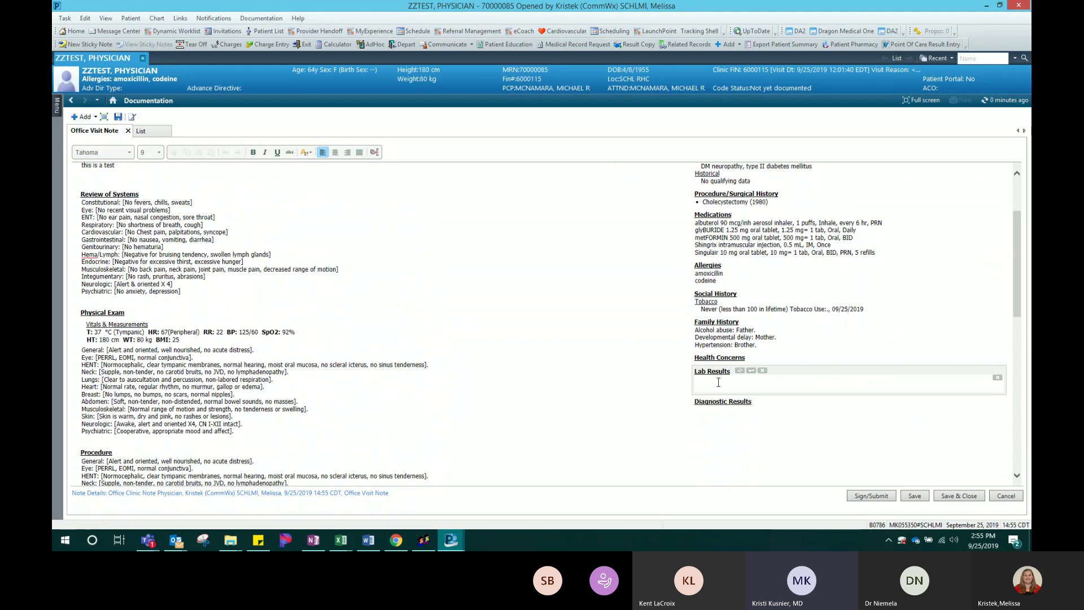
pyautogui.click(173, 289)
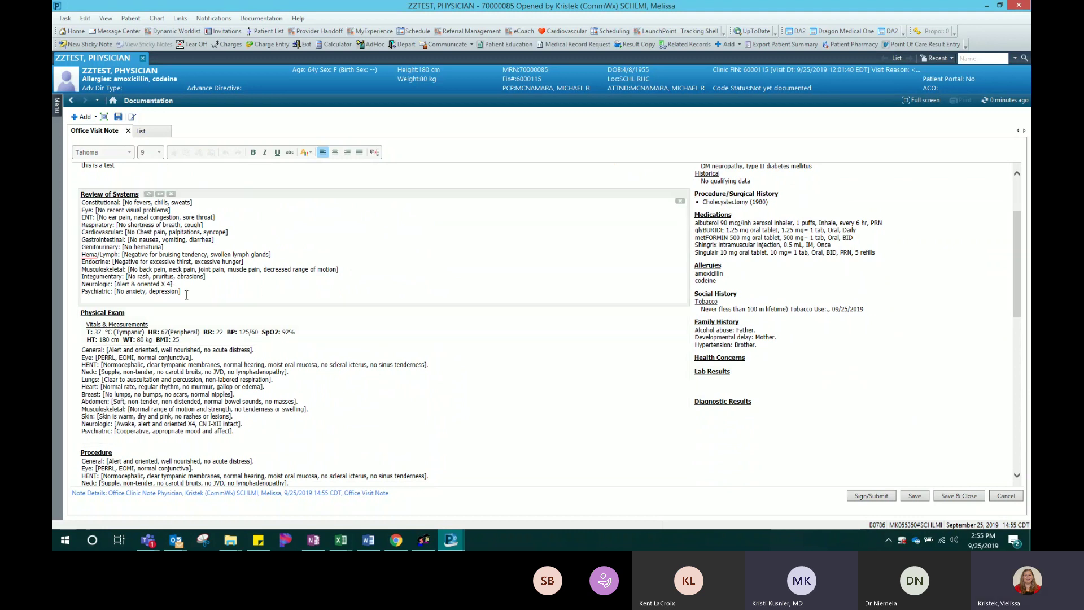
pyautogui.moveTo(185, 292); pyautogui.dragTo(62, 265)
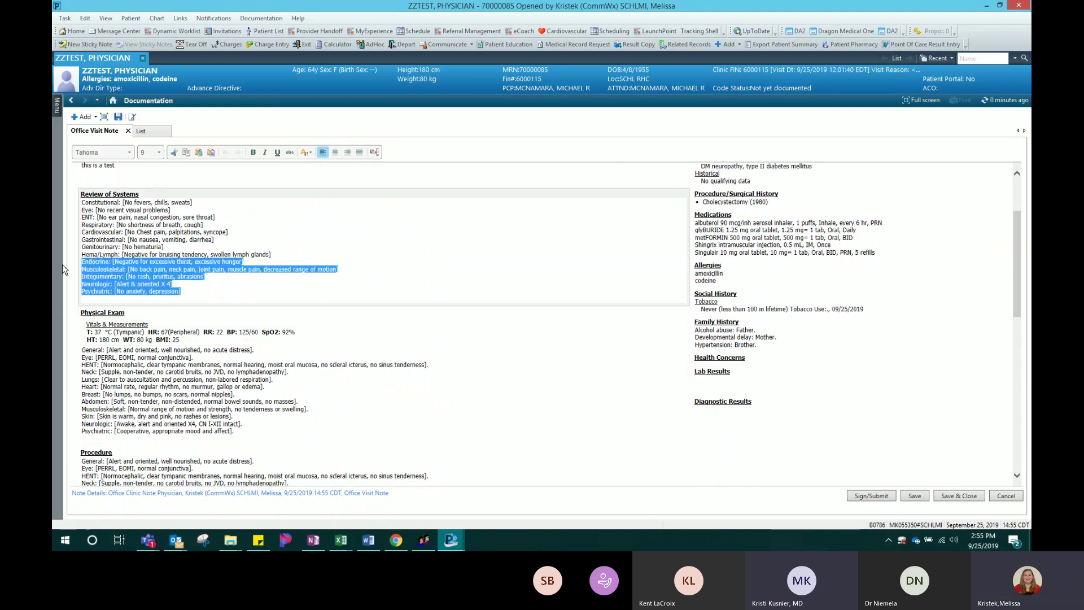
pyautogui.press('Delete')
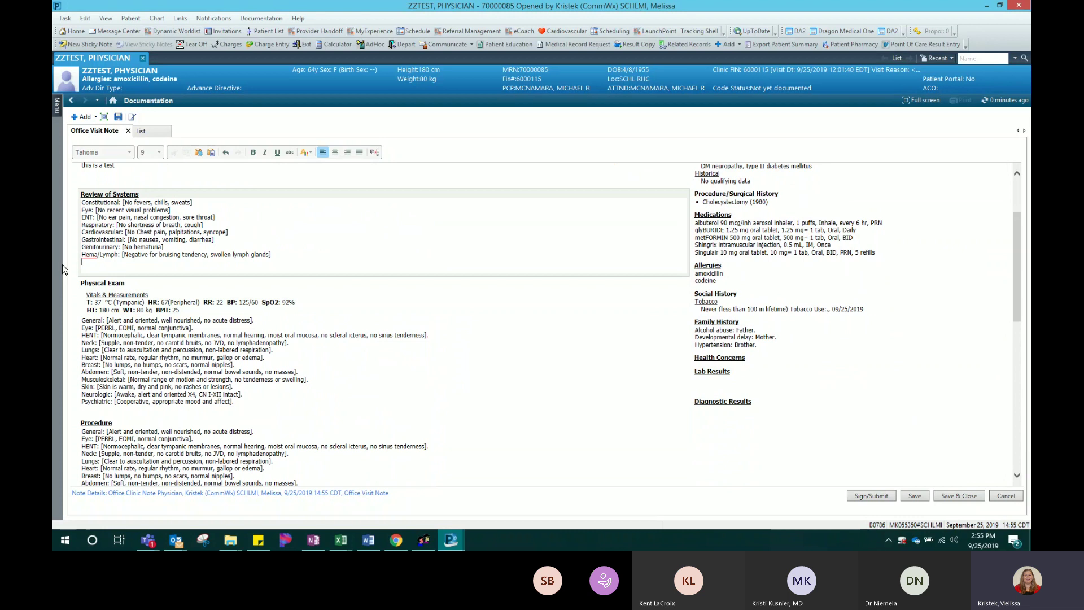
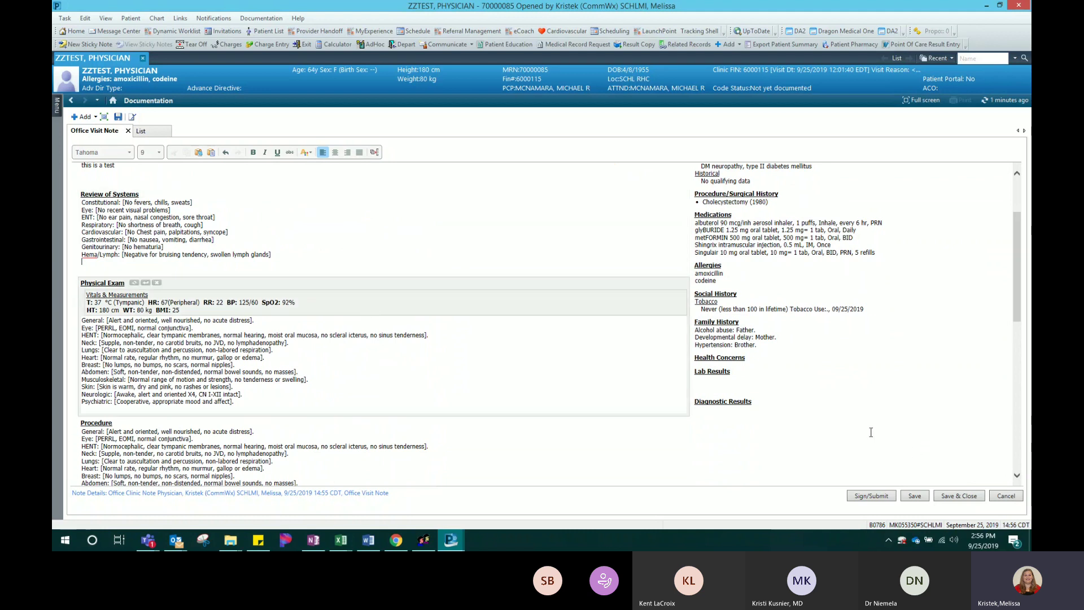
# Insert the .labs-1month auto text under Lab Results and acknowledge the auto text conversion warning so it no longer appears
pyautogui.click(711, 381)
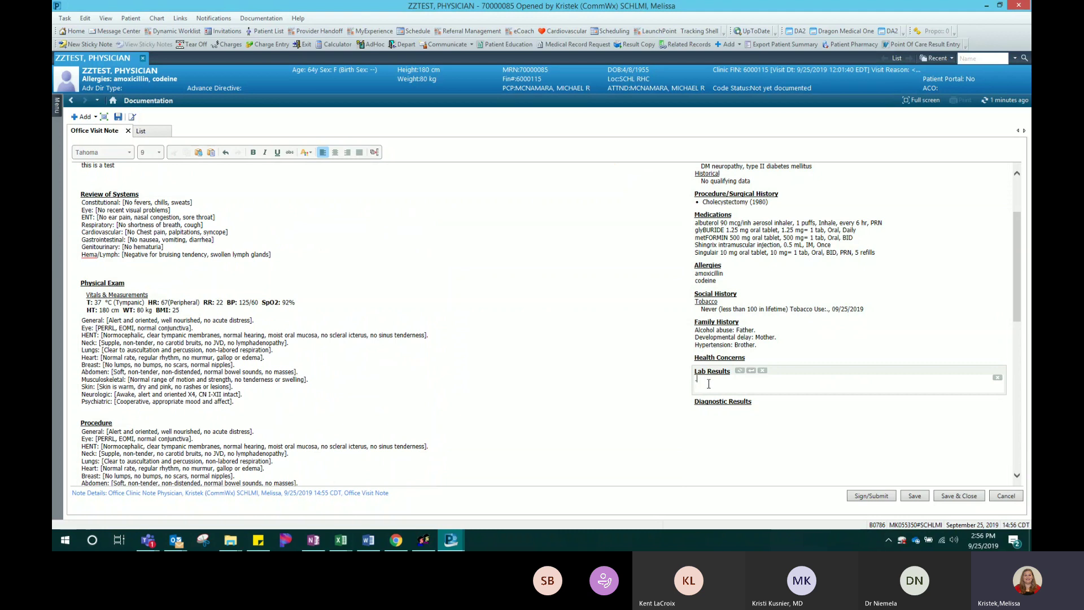
pyautogui.write('.l')
pyautogui.press('Down')
pyautogui.press('Down')
pyautogui.press('Down')
pyautogui.press('Down')
pyautogui.press('Down')
pyautogui.press('Down')
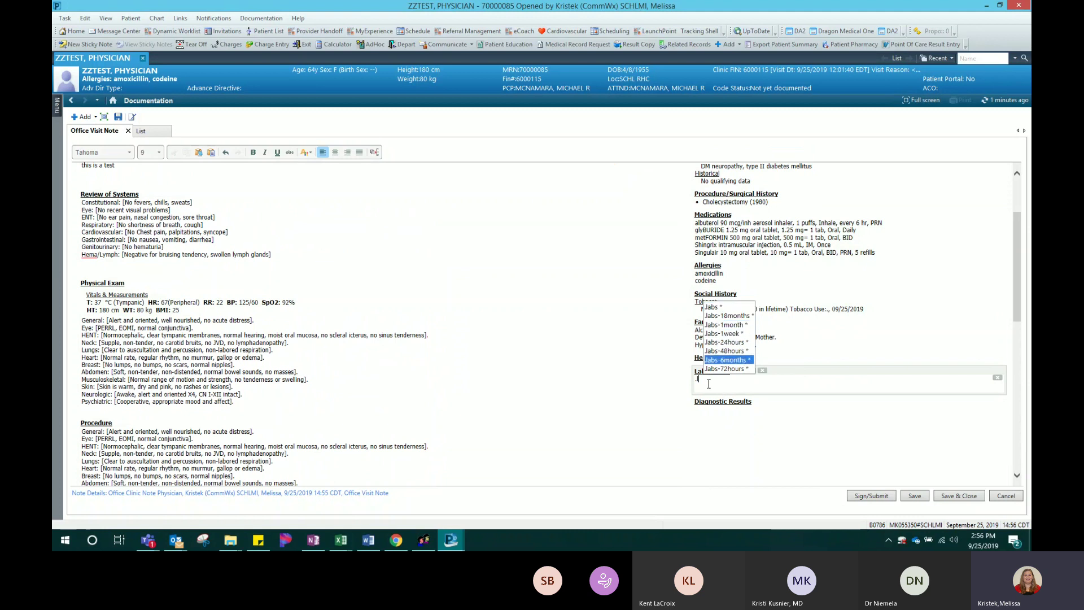
pyautogui.press('Up')
pyautogui.press('Up')
pyautogui.press('Up')
pyautogui.press('Up')
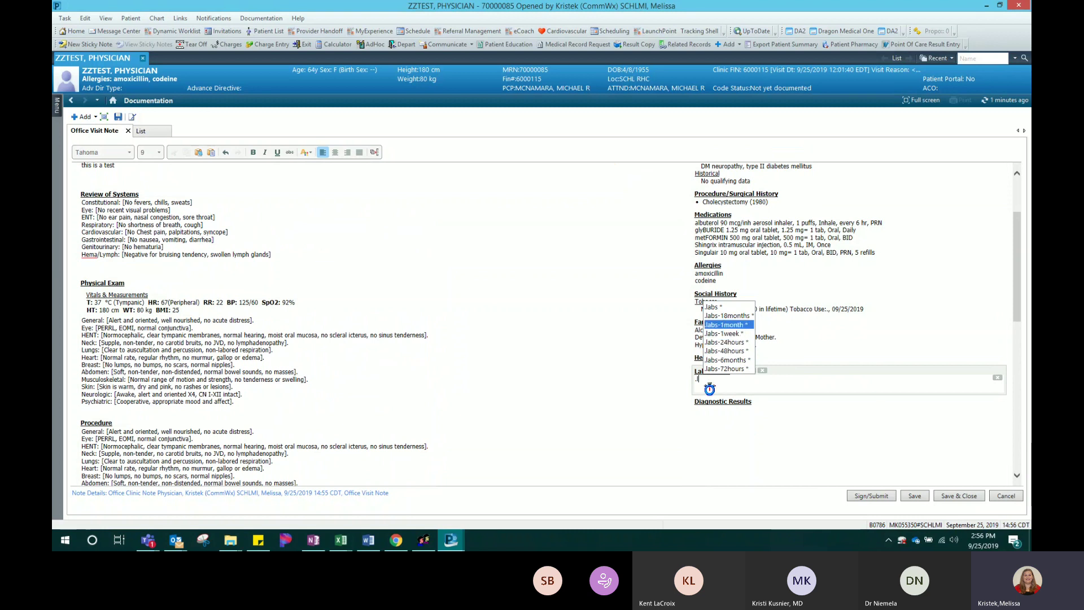
pyautogui.press('Return')
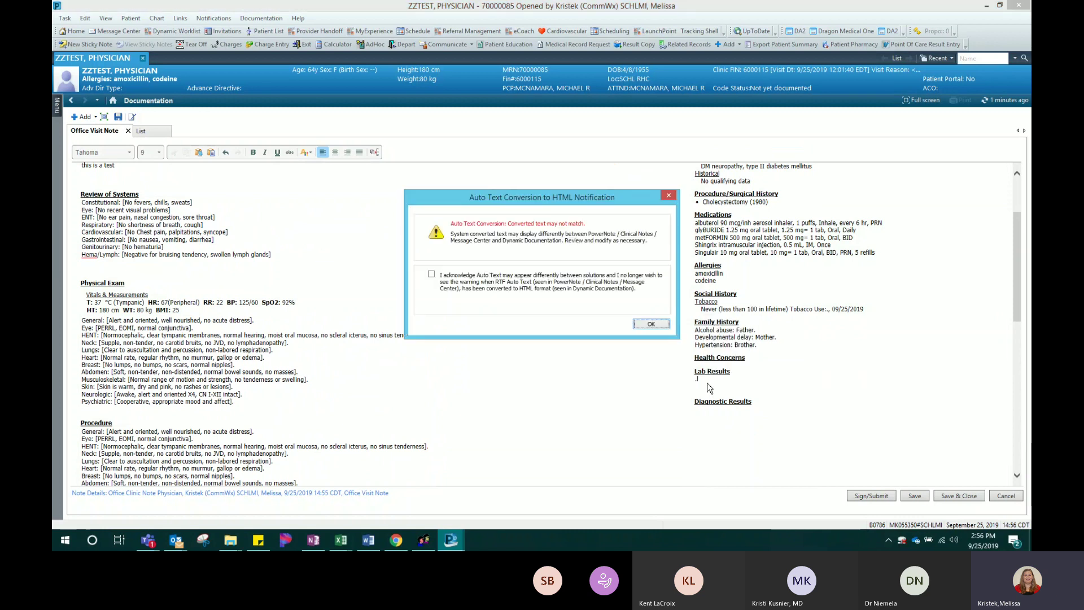
pyautogui.click(430, 275)
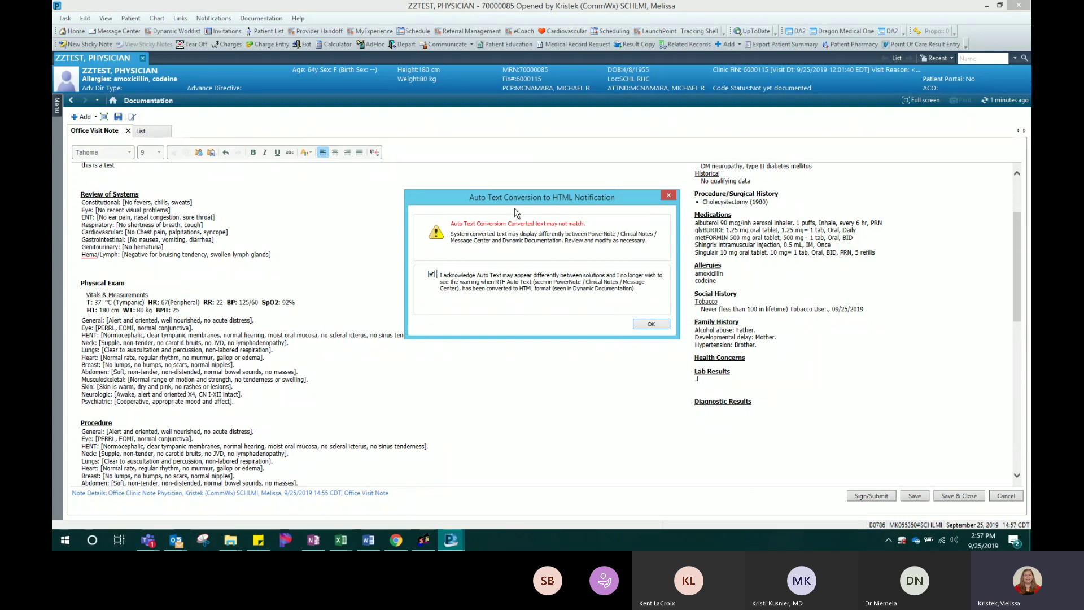
pyautogui.click(652, 328)
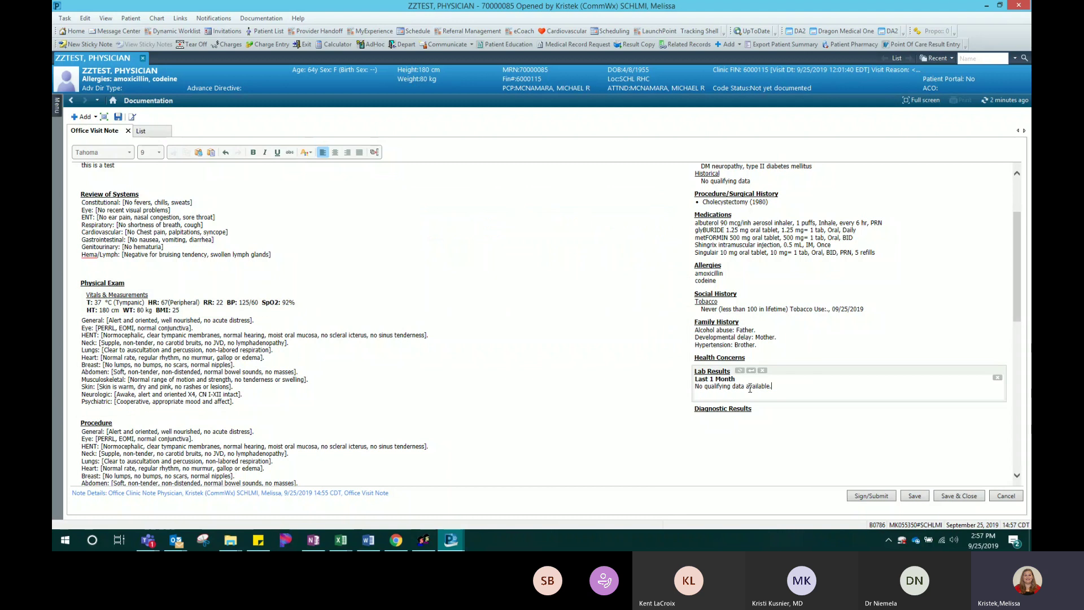
# Insert the .radiology-1month auto text under Diagnostic Results
pyautogui.click(713, 418)
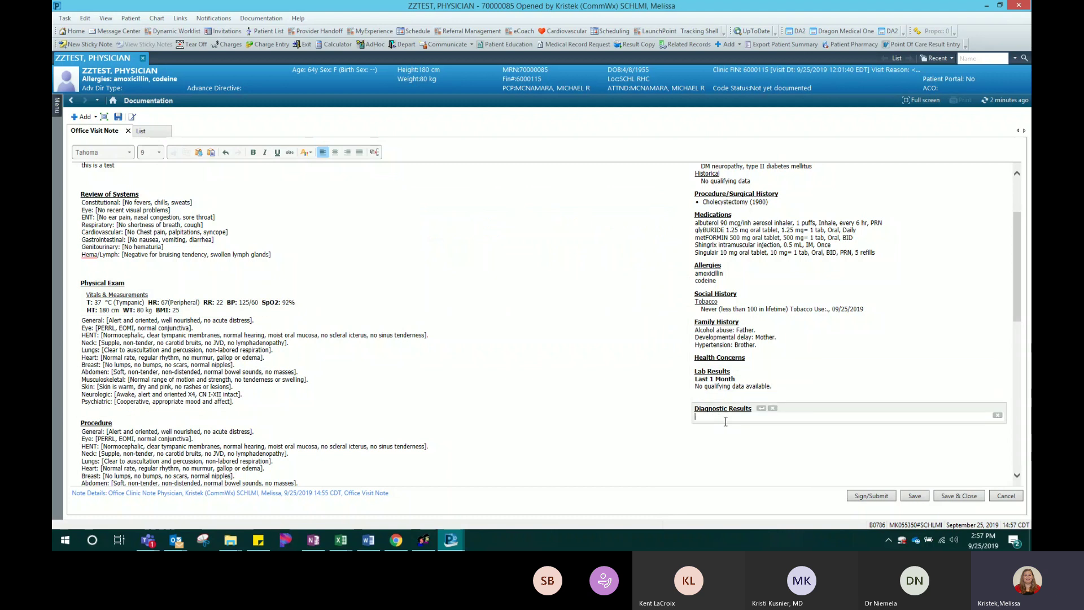
pyautogui.write('.r')
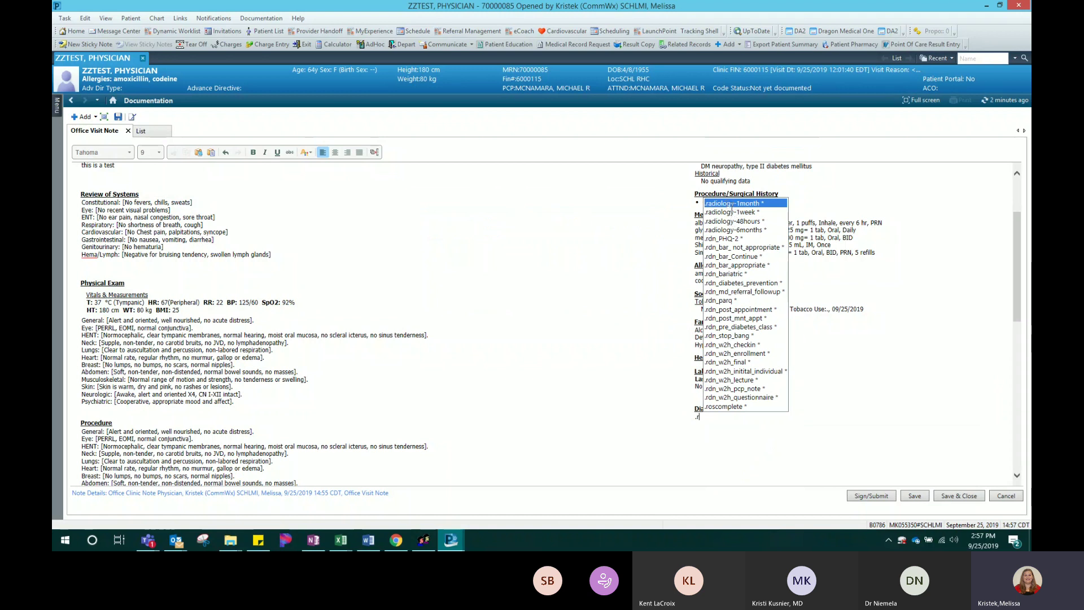
pyautogui.click(734, 204)
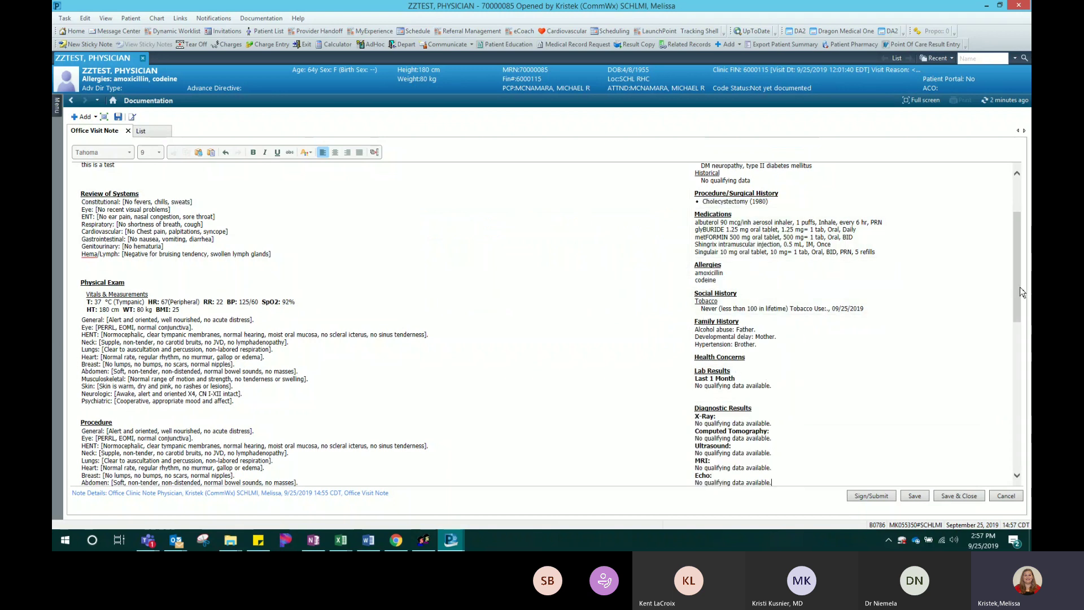
# Add the free text "aaaaa" below the Psychiatric line of the Physical Exam section
pyautogui.scroll(-3, 965, 358)
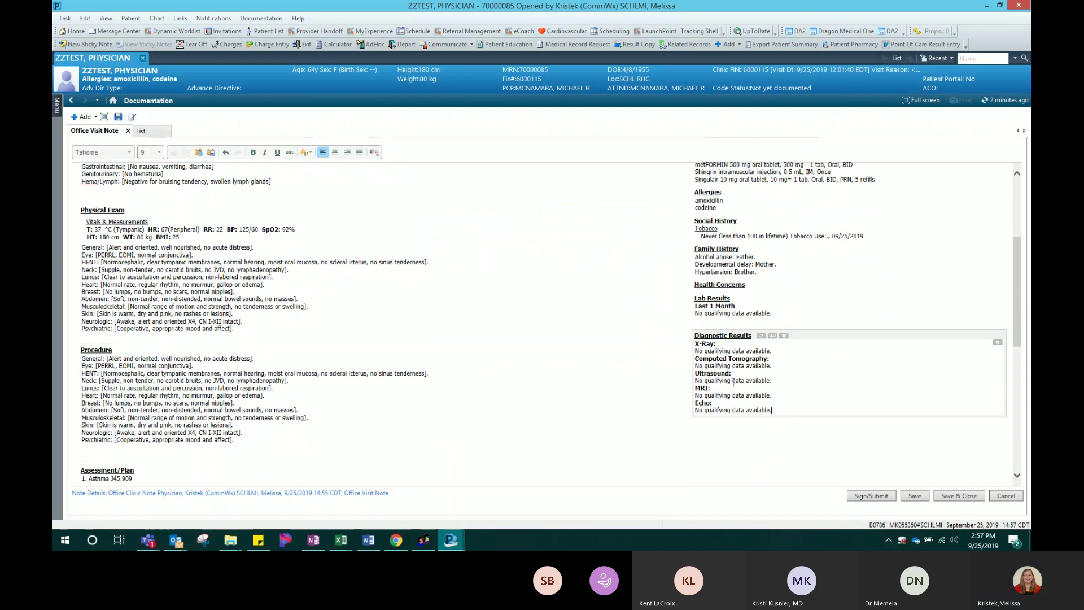
pyautogui.click(279, 437)
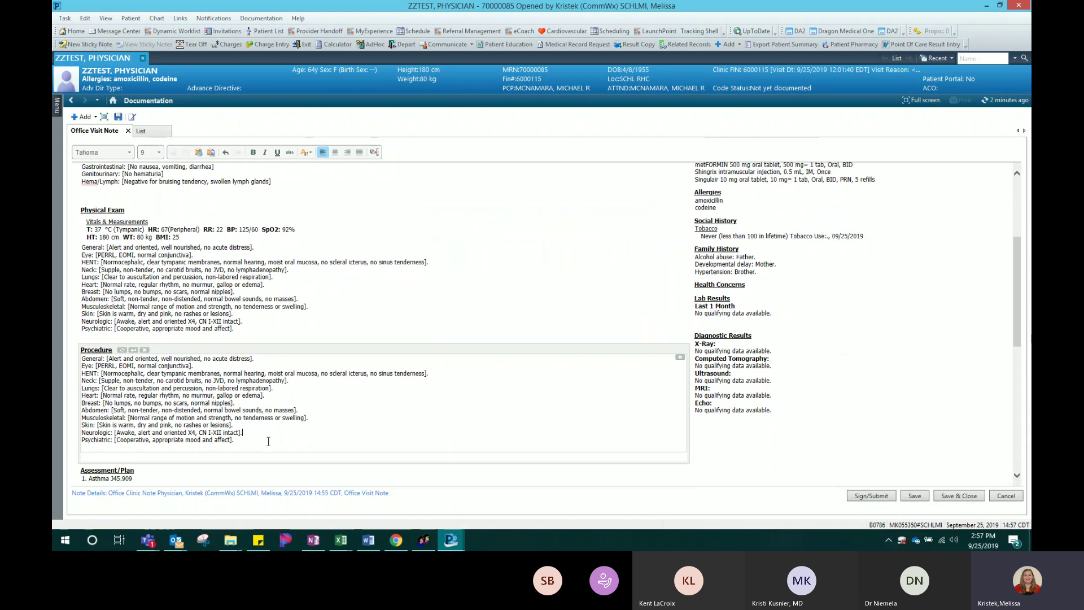
pyautogui.click(257, 324)
pyautogui.write('aaaaa')
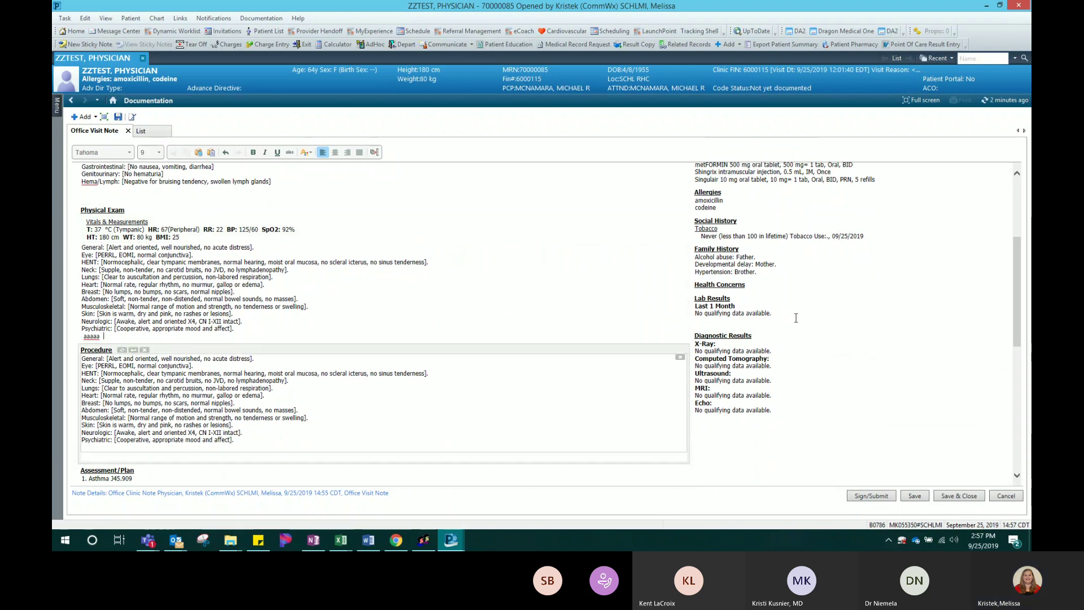
# Review the Office Visit Note from beginning to end and sign it with the note type Office Clinic Note Physician
pyautogui.scroll(5, 472, 275)
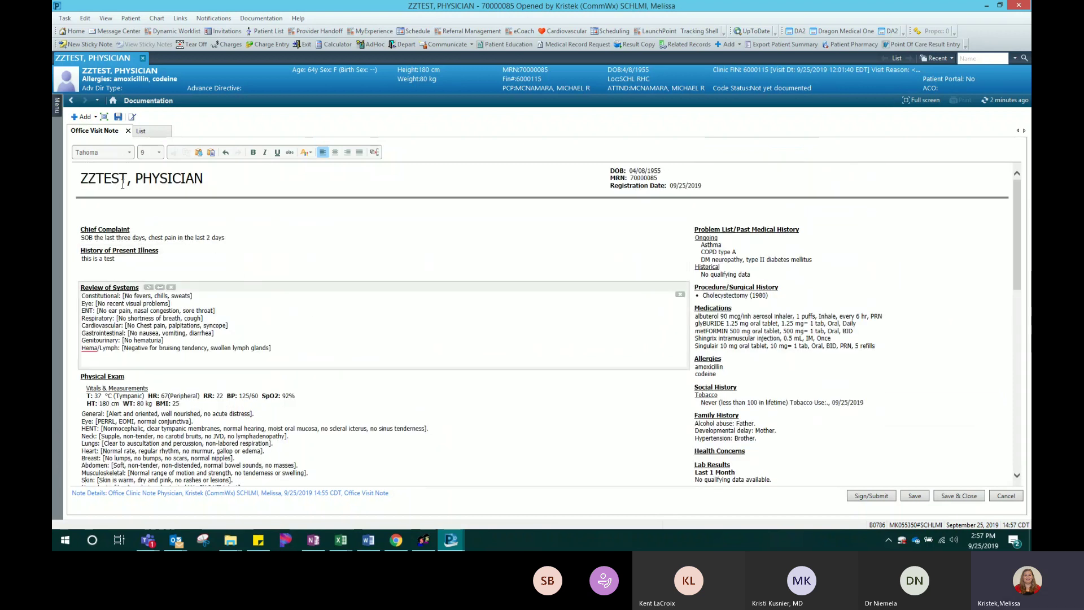
pyautogui.click(171, 269)
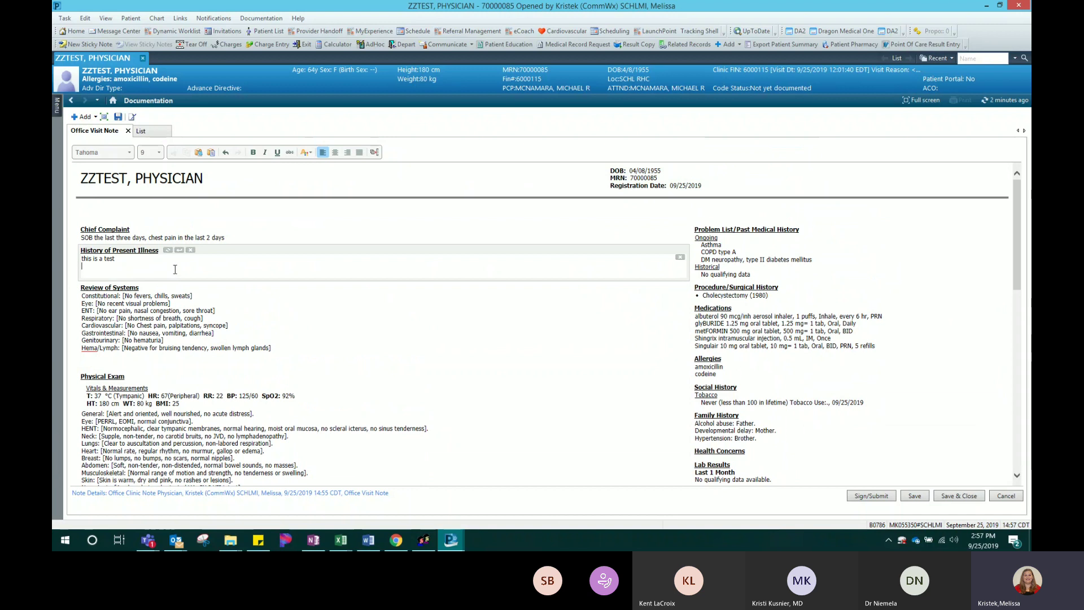
pyautogui.scroll(-3, 177, 267)
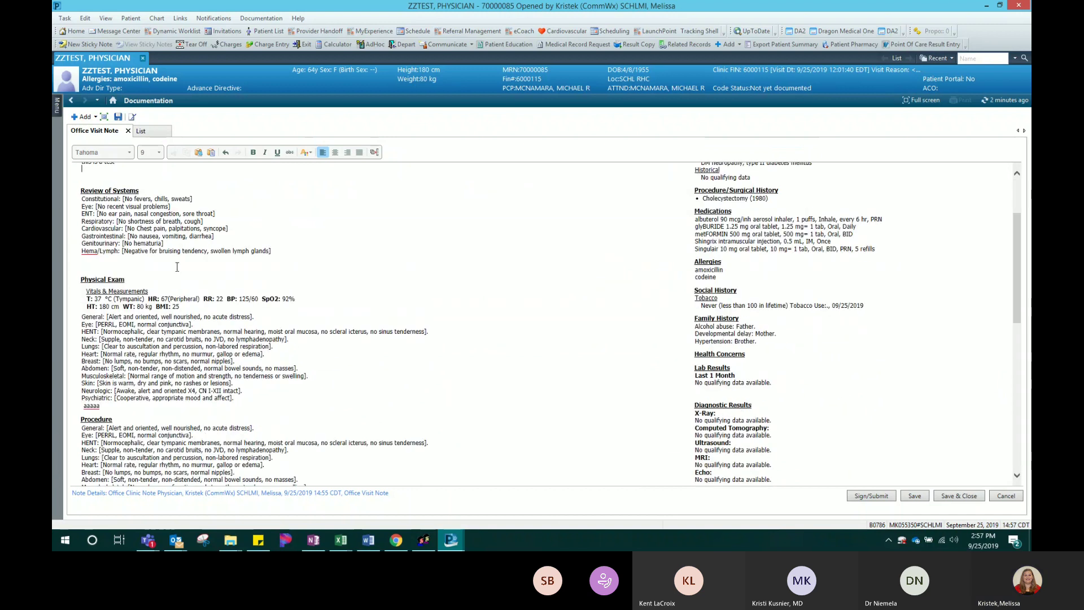
pyautogui.scroll(-3, 176, 267)
pyautogui.scroll(-5, 177, 268)
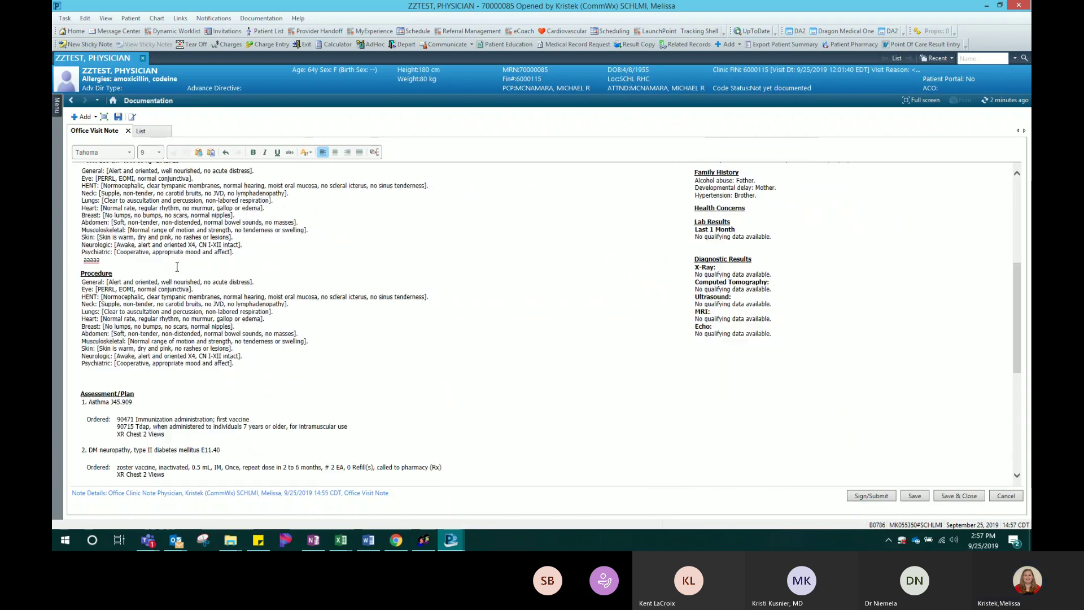
pyautogui.scroll(-5, 177, 266)
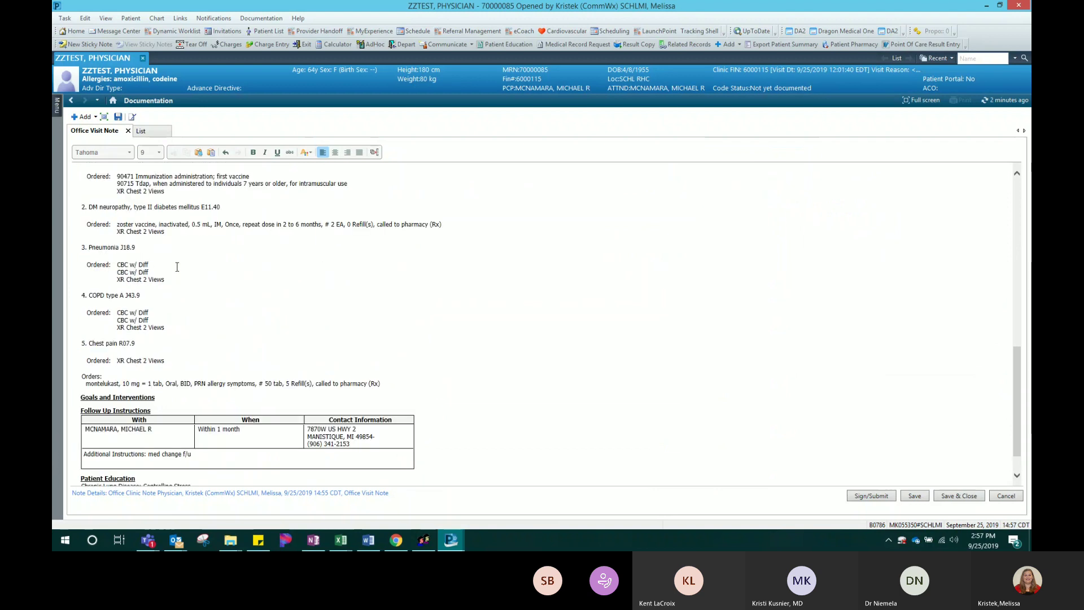
pyautogui.scroll(-1, 177, 267)
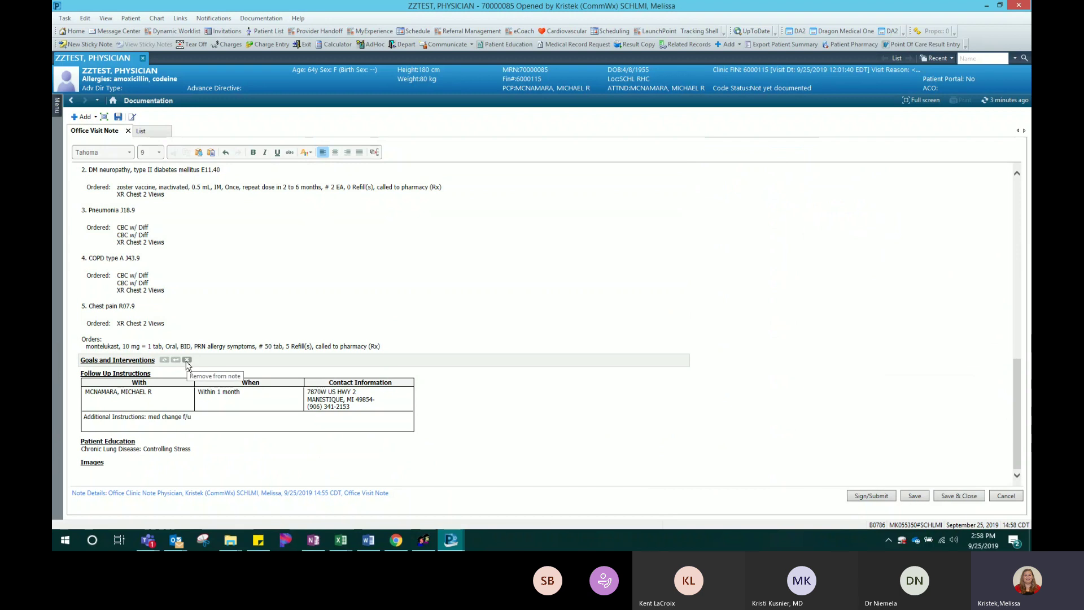
pyautogui.click(877, 502)
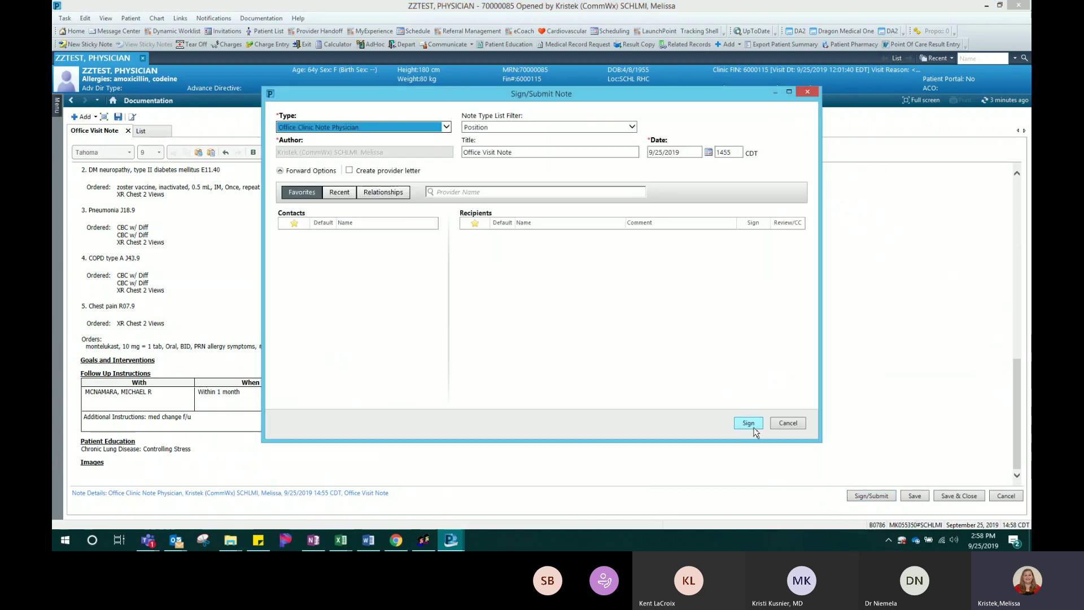
pyautogui.click(749, 424)
pyautogui.click(754, 427)
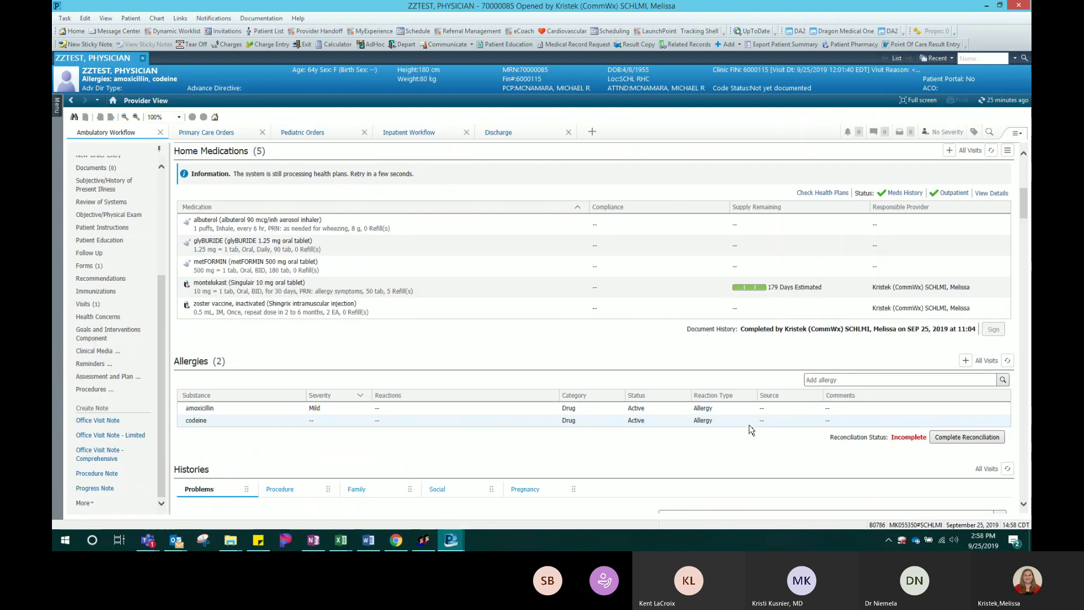
# Refresh the Documents list, open the completed Office Visit Note and read through the signed content
pyautogui.click(96, 168)
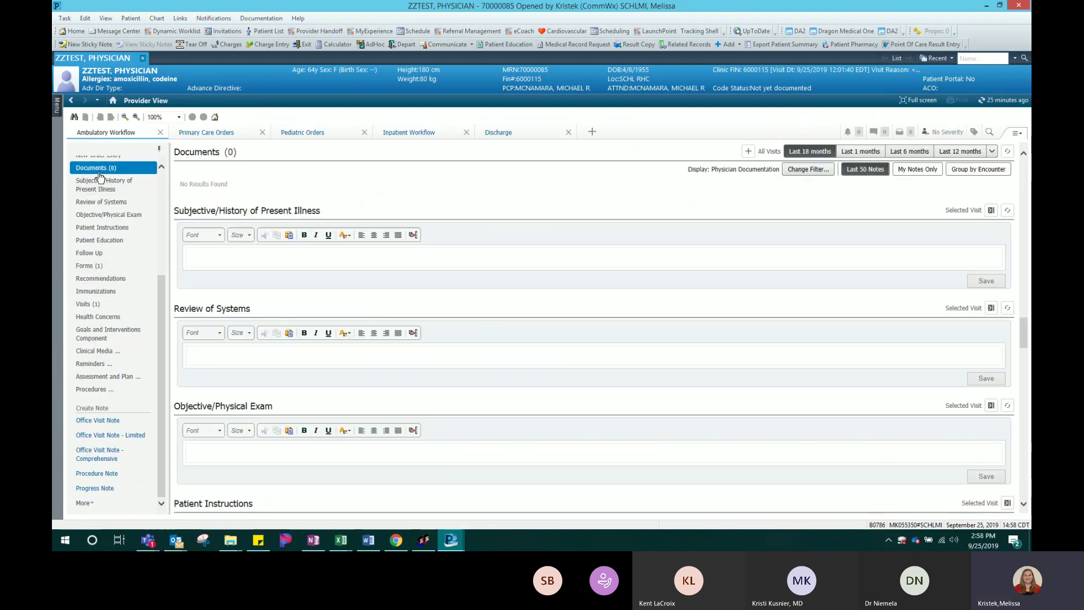
pyautogui.click(1008, 151)
pyautogui.click(480, 221)
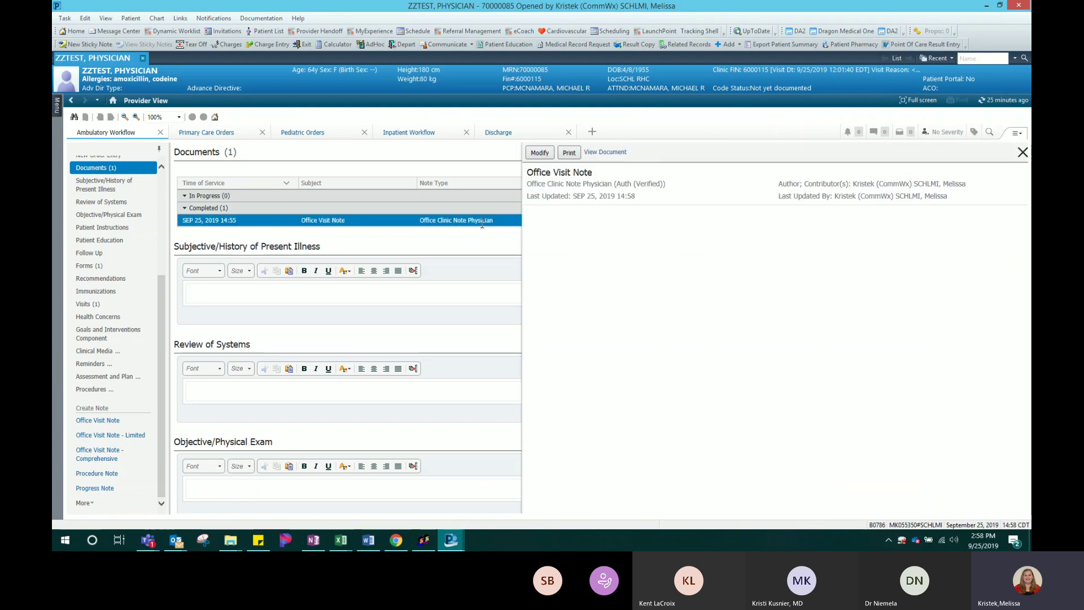
pyautogui.scroll(-10, 758, 367)
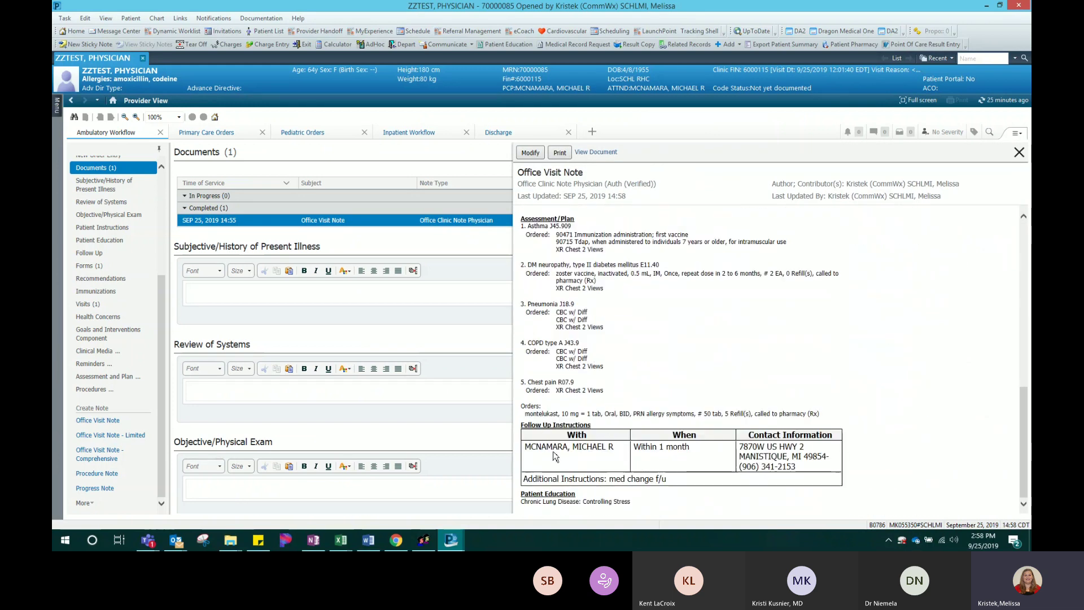
pyautogui.scroll(4, 969, 378)
pyautogui.scroll(3, 970, 384)
pyautogui.scroll(-7, 971, 395)
pyautogui.scroll(3, 973, 400)
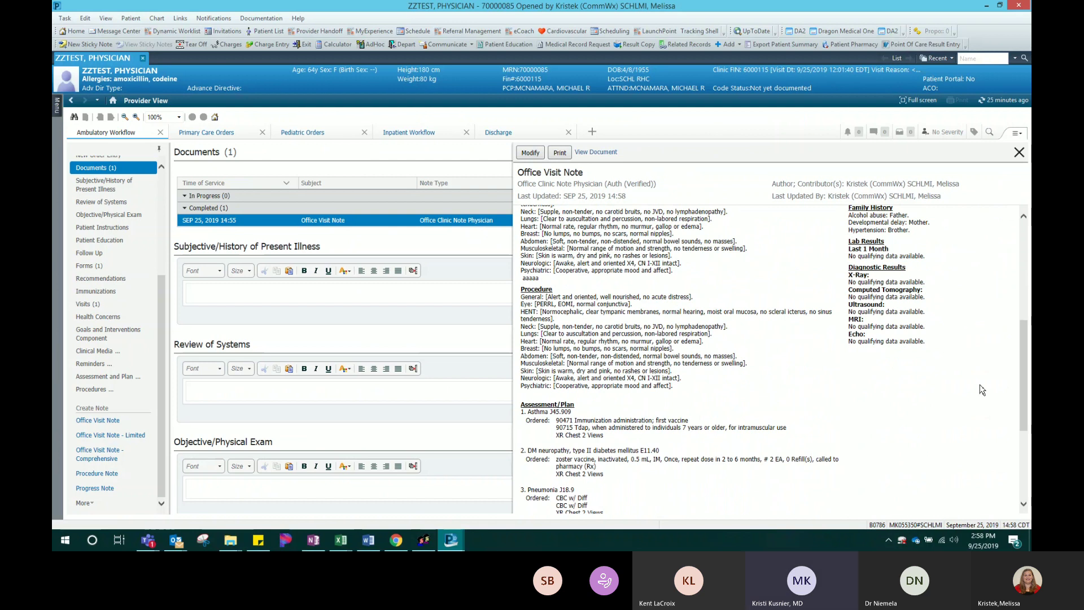
pyautogui.scroll(-5, 982, 389)
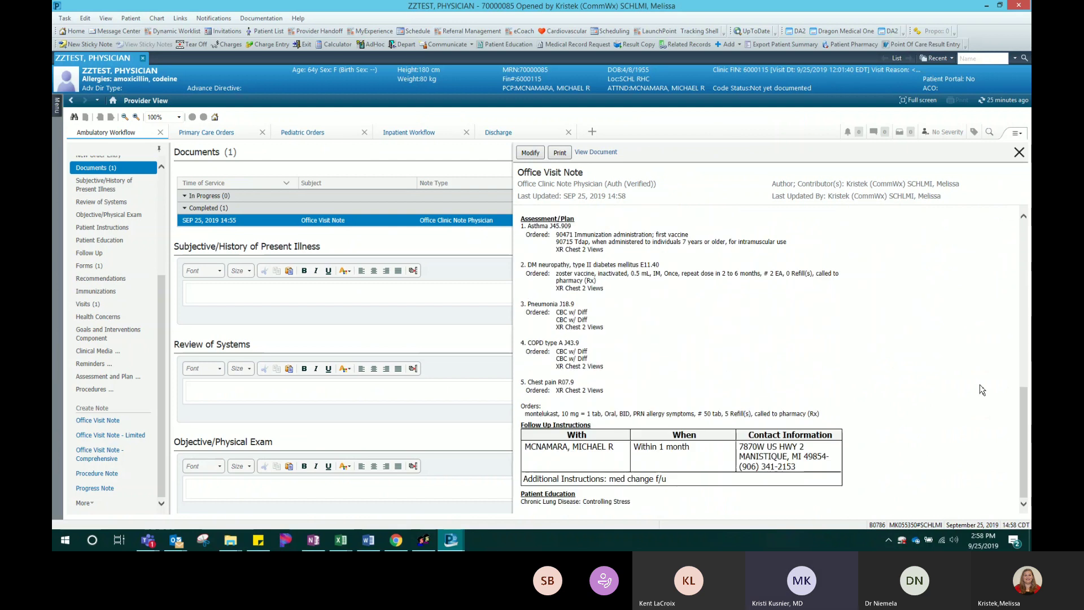
pyautogui.scroll(15, 984, 389)
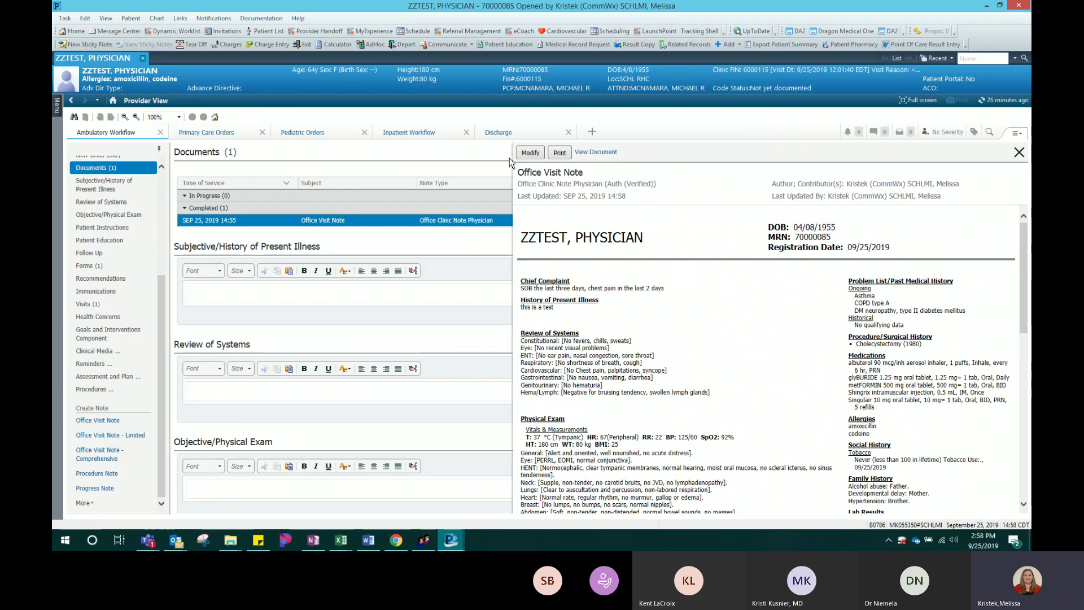
# Modify the signed Office Visit Note by adding the addendum "this is a test." and sign it
pyautogui.click(531, 153)
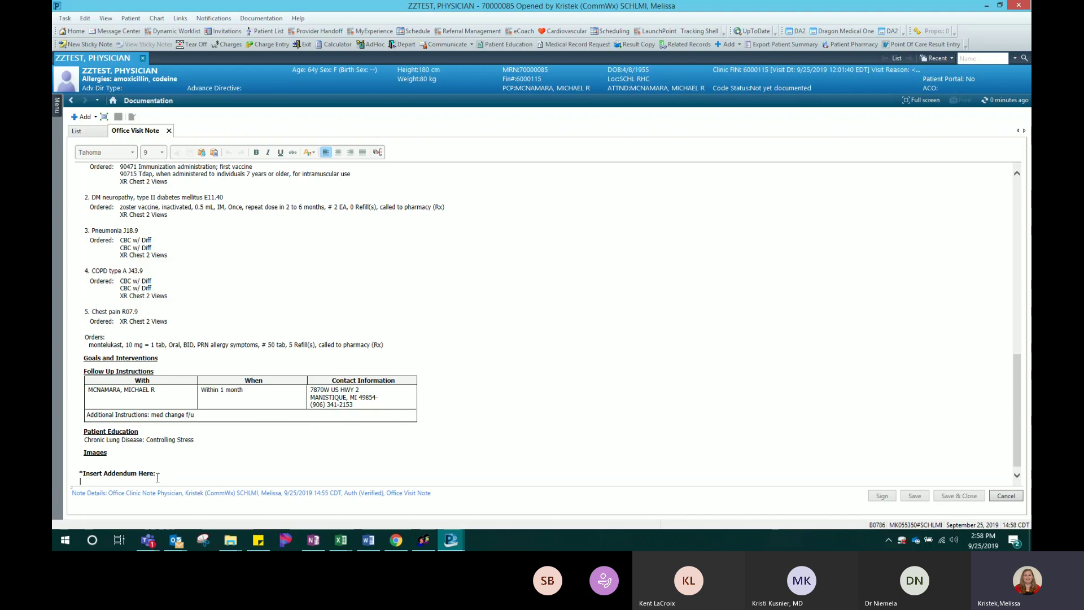
pyautogui.write('this is atest')
pyautogui.press('BackSpace')
pyautogui.press('BackSpace')
pyautogui.press('BackSpace')
pyautogui.press('BackSpace')
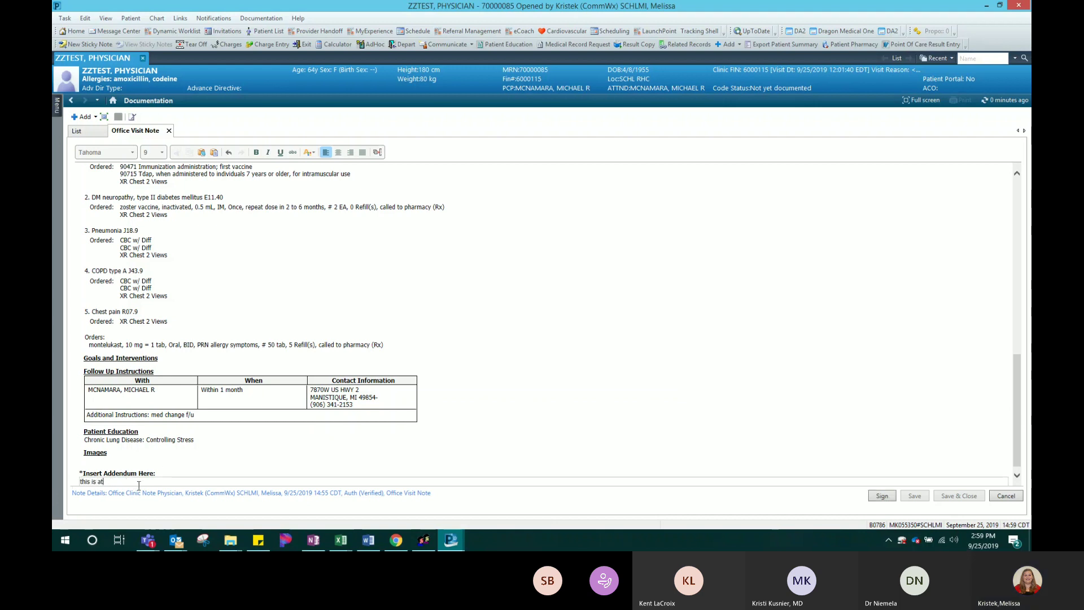
pyautogui.write('test.')
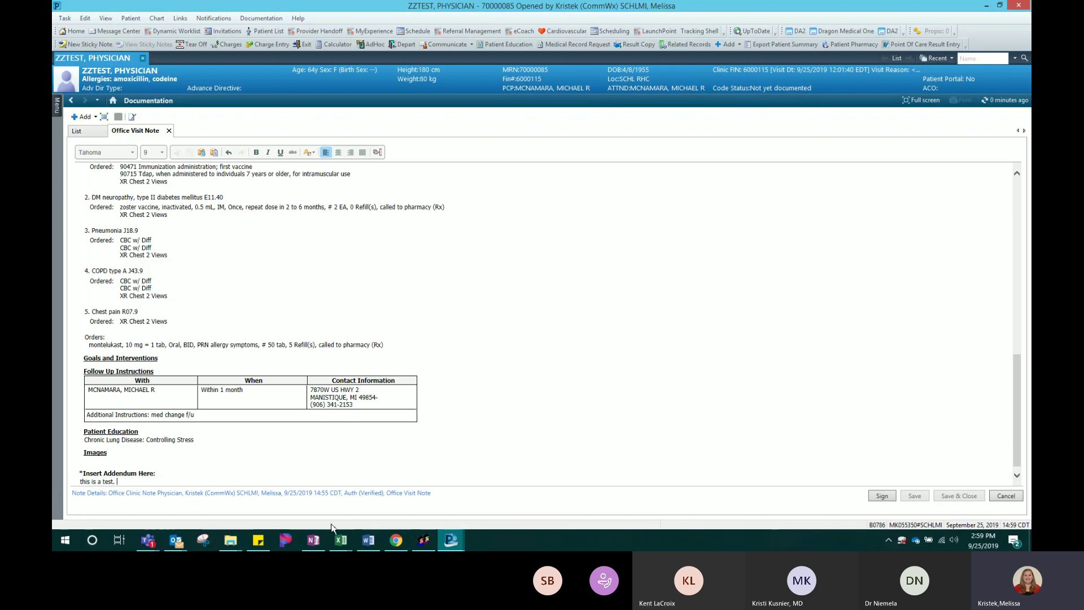
pyautogui.click(884, 498)
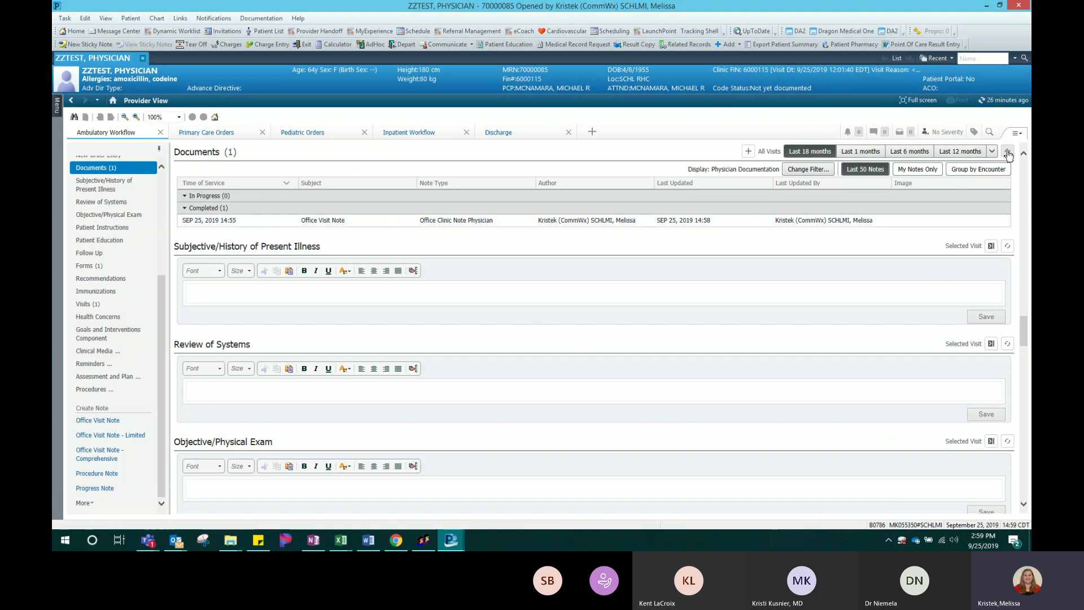
# Open the modified Office Visit Note as a full document, examine its addendum and signature lines, and close the document view
pyautogui.click(501, 226)
pyautogui.click(502, 228)
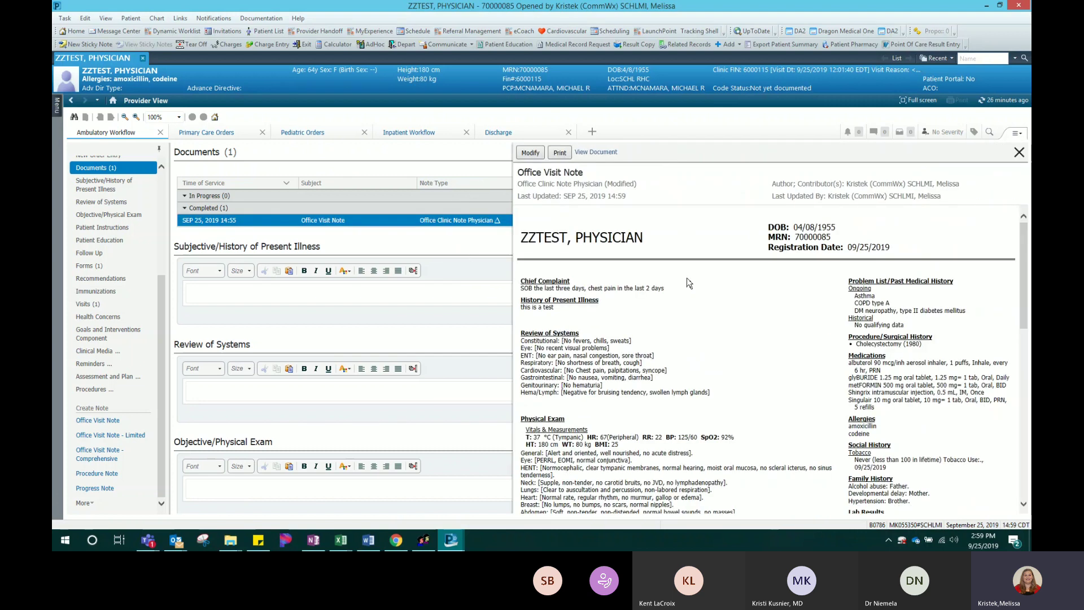
pyautogui.click(594, 153)
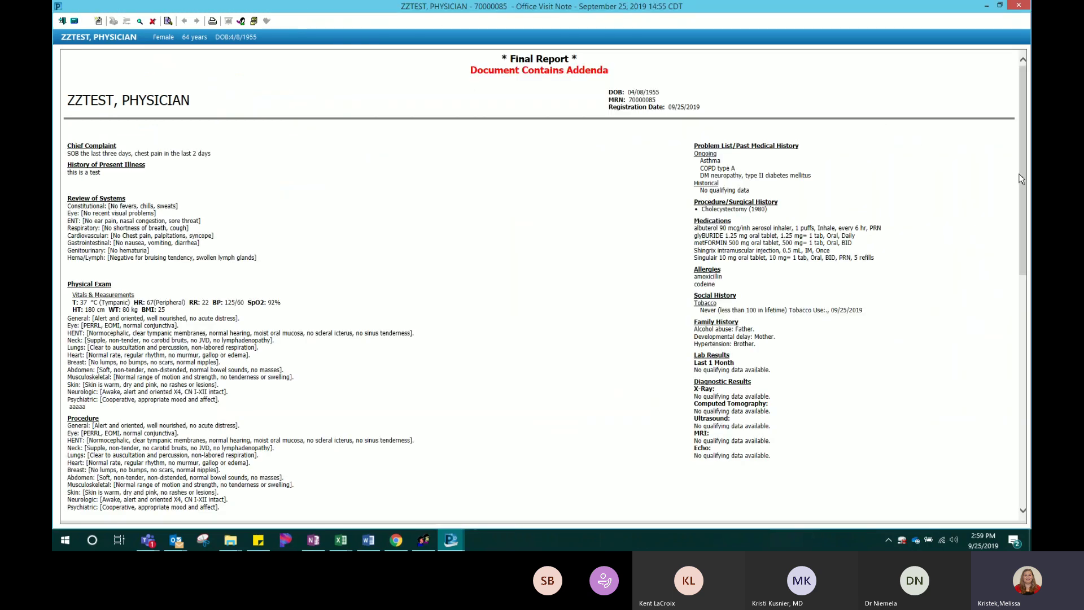
pyautogui.scroll(-15, 1019, 179)
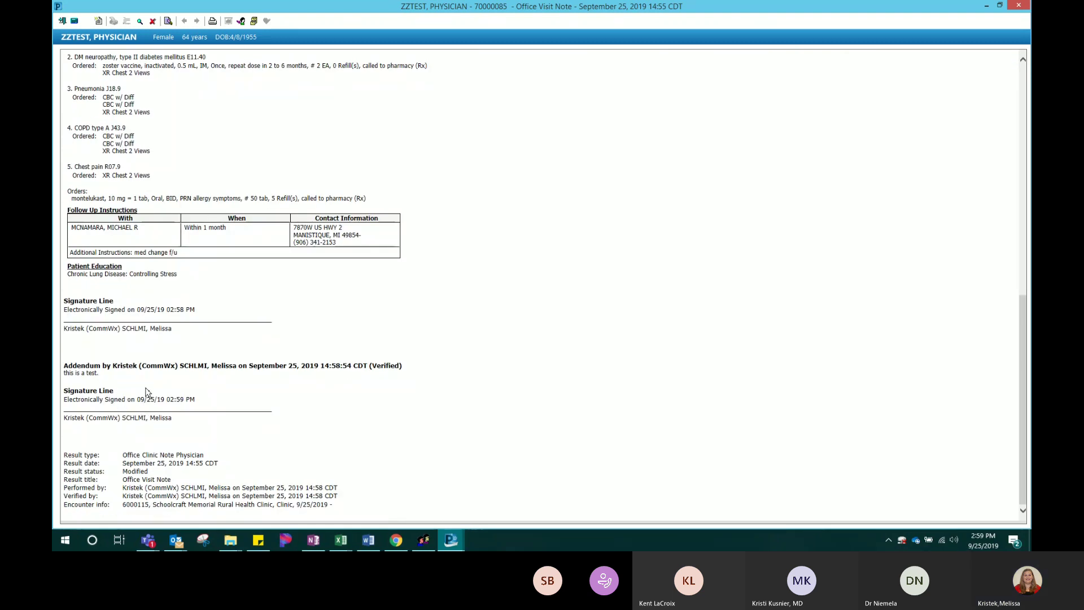
pyautogui.click(1019, 6)
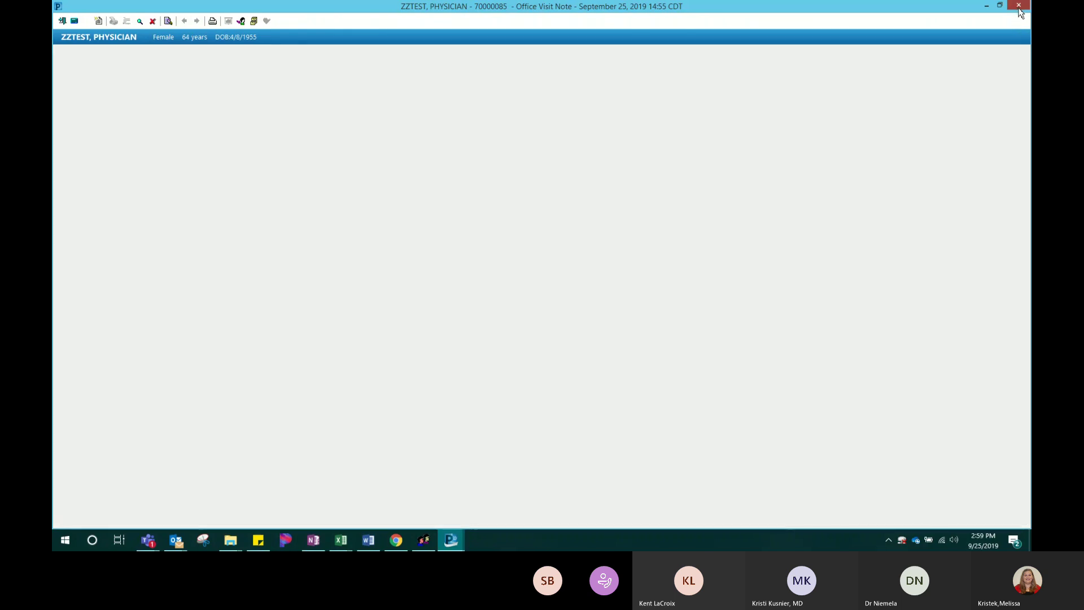
pyautogui.click(480, 221)
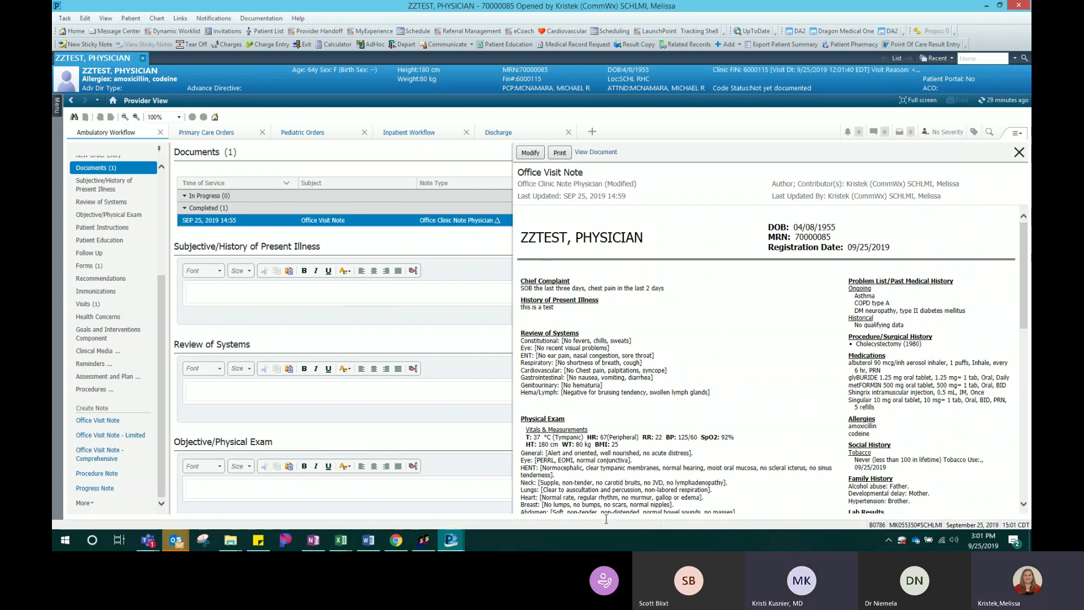
# Close the patient's chart and exit the program
pyautogui.click(143, 59)
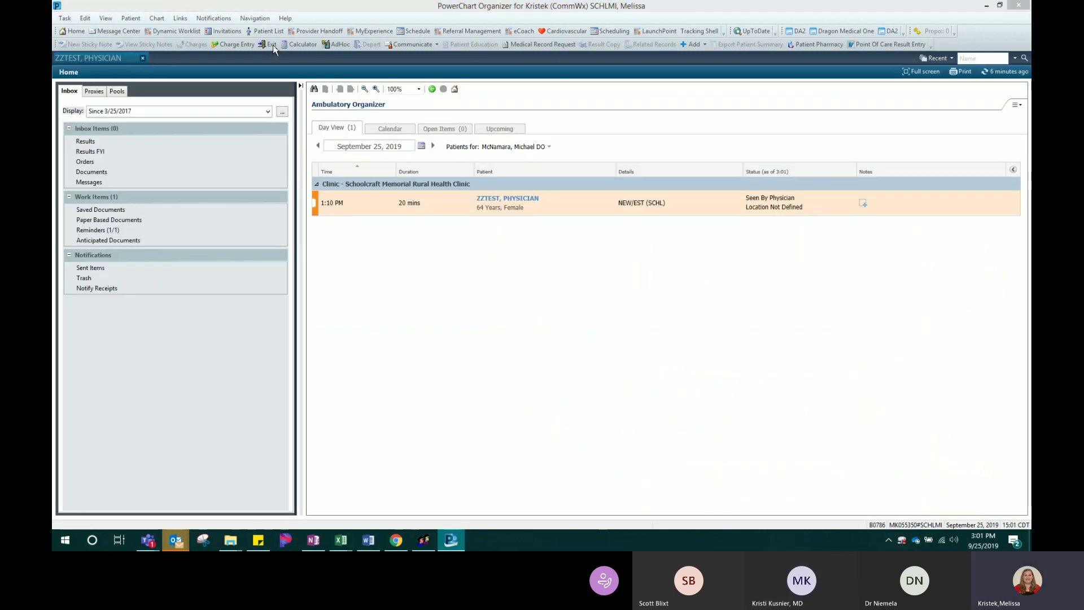
pyautogui.click(273, 45)
pyautogui.click(273, 45)
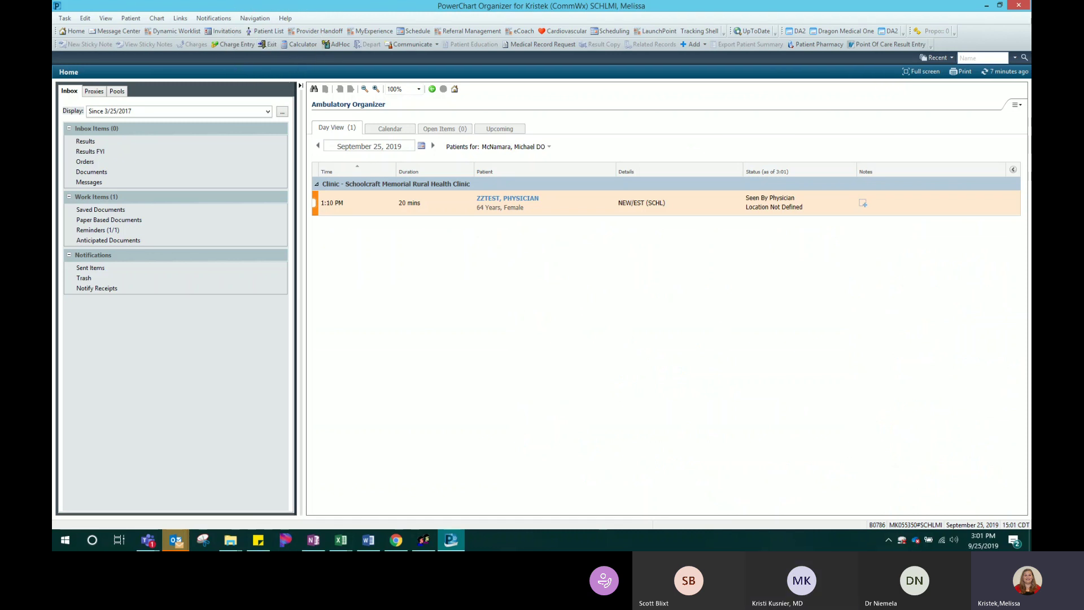